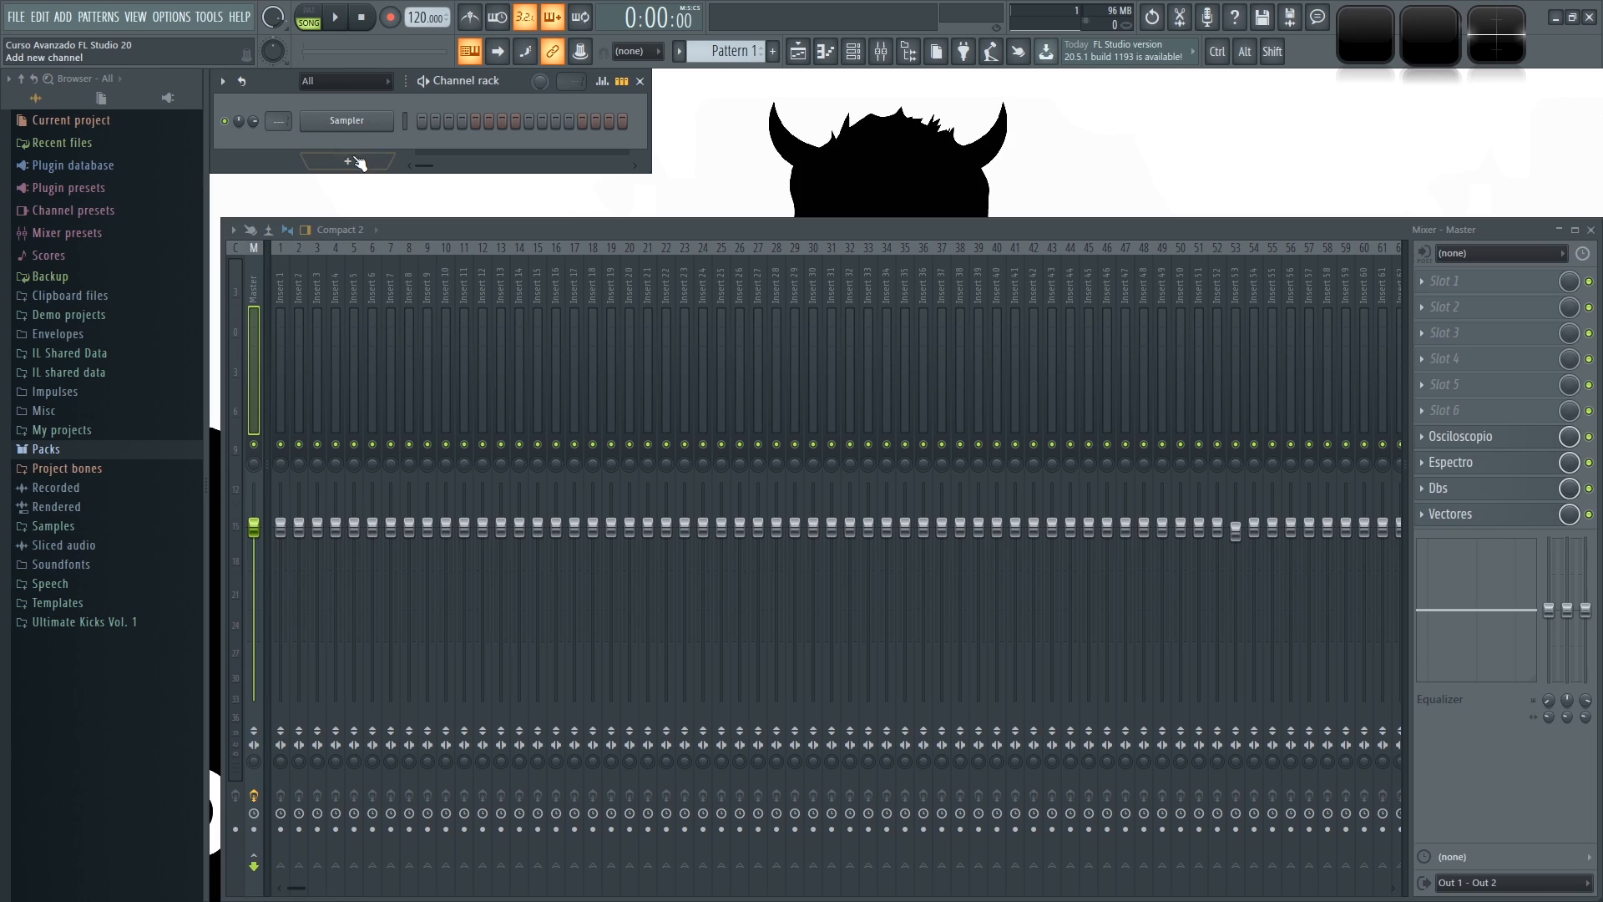
# Add a Sawer instrument channel to the project and reposition its plugin window
pyautogui.click(354, 163)
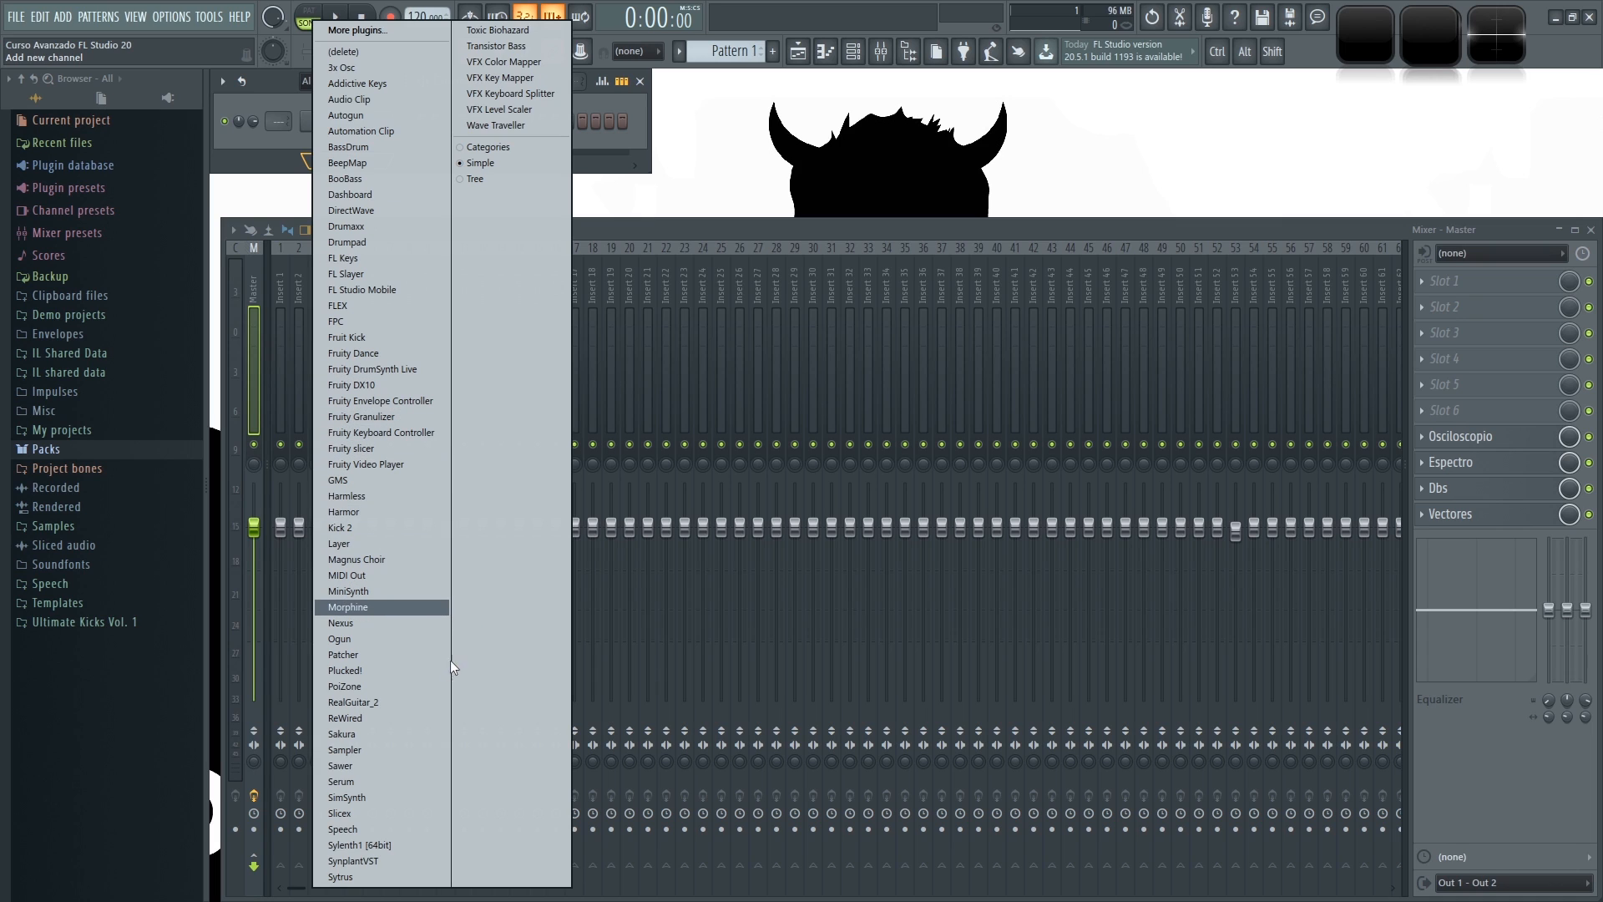
pyautogui.click(378, 766)
pyautogui.moveTo(573, 159); pyautogui.dragTo(634, 208)
# Close the mixer and channel rack, leaving the Sawer window alone in the workspace, and reposition it
pyautogui.click(1592, 232)
pyautogui.press('F5')
pyautogui.press('F5')
pyautogui.press('F6')
pyautogui.press('F6')
pyautogui.moveTo(633, 209); pyautogui.dragTo(619, 121)
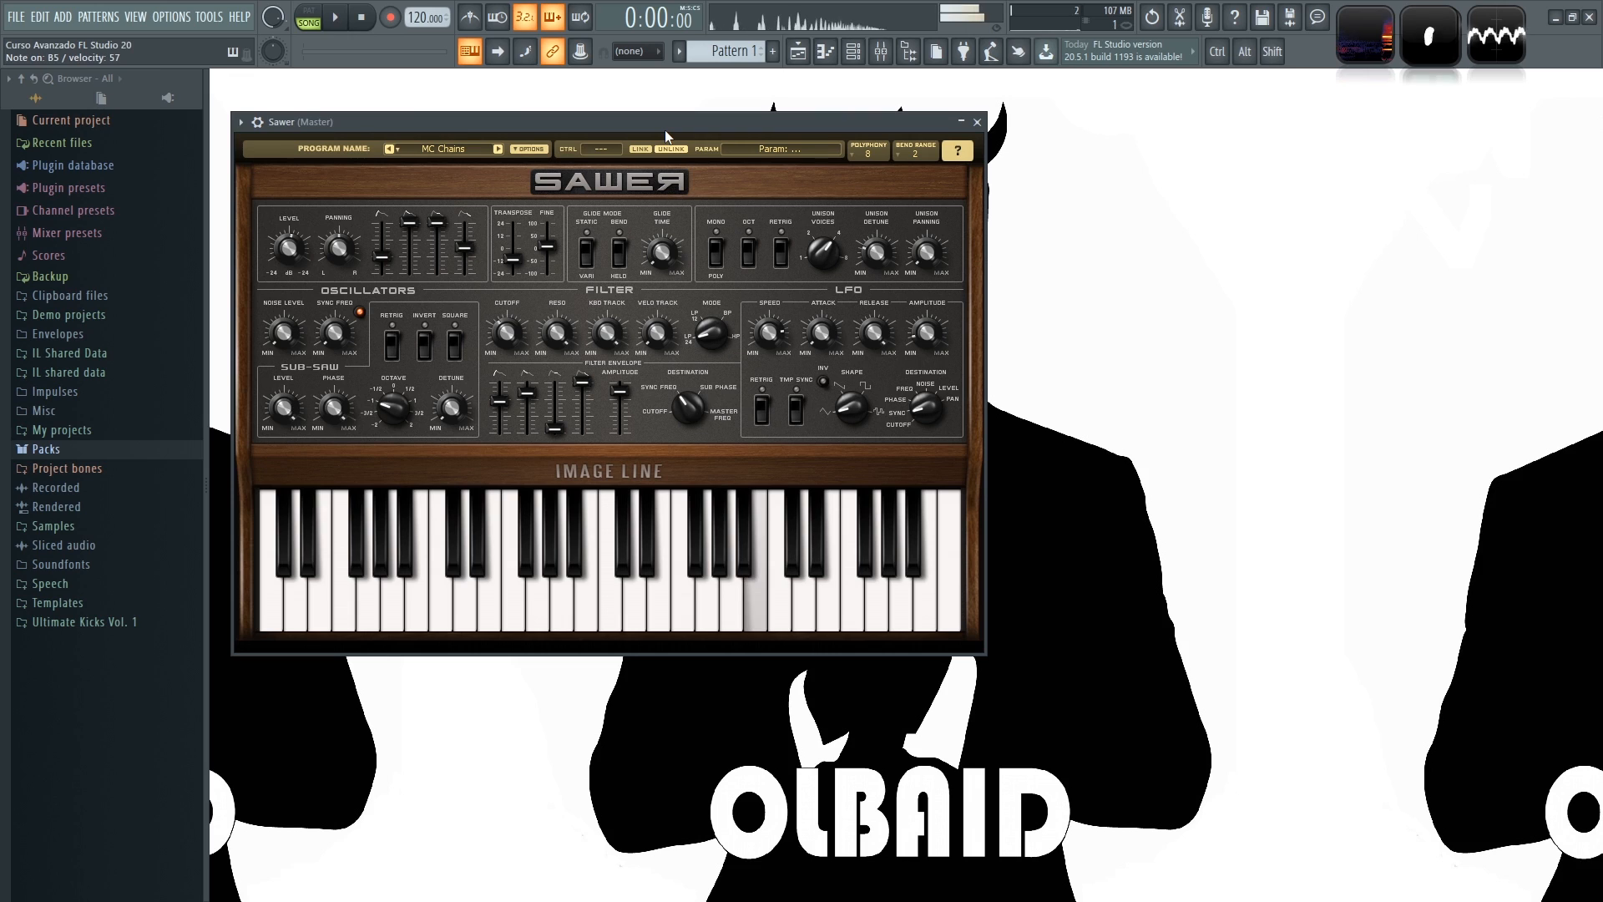
pyautogui.moveTo(664, 130)
pyautogui.mouseDown()
pyautogui.moveTo(678, 147)
pyautogui.moveTo(663, 137)
pyautogui.mouseUp()
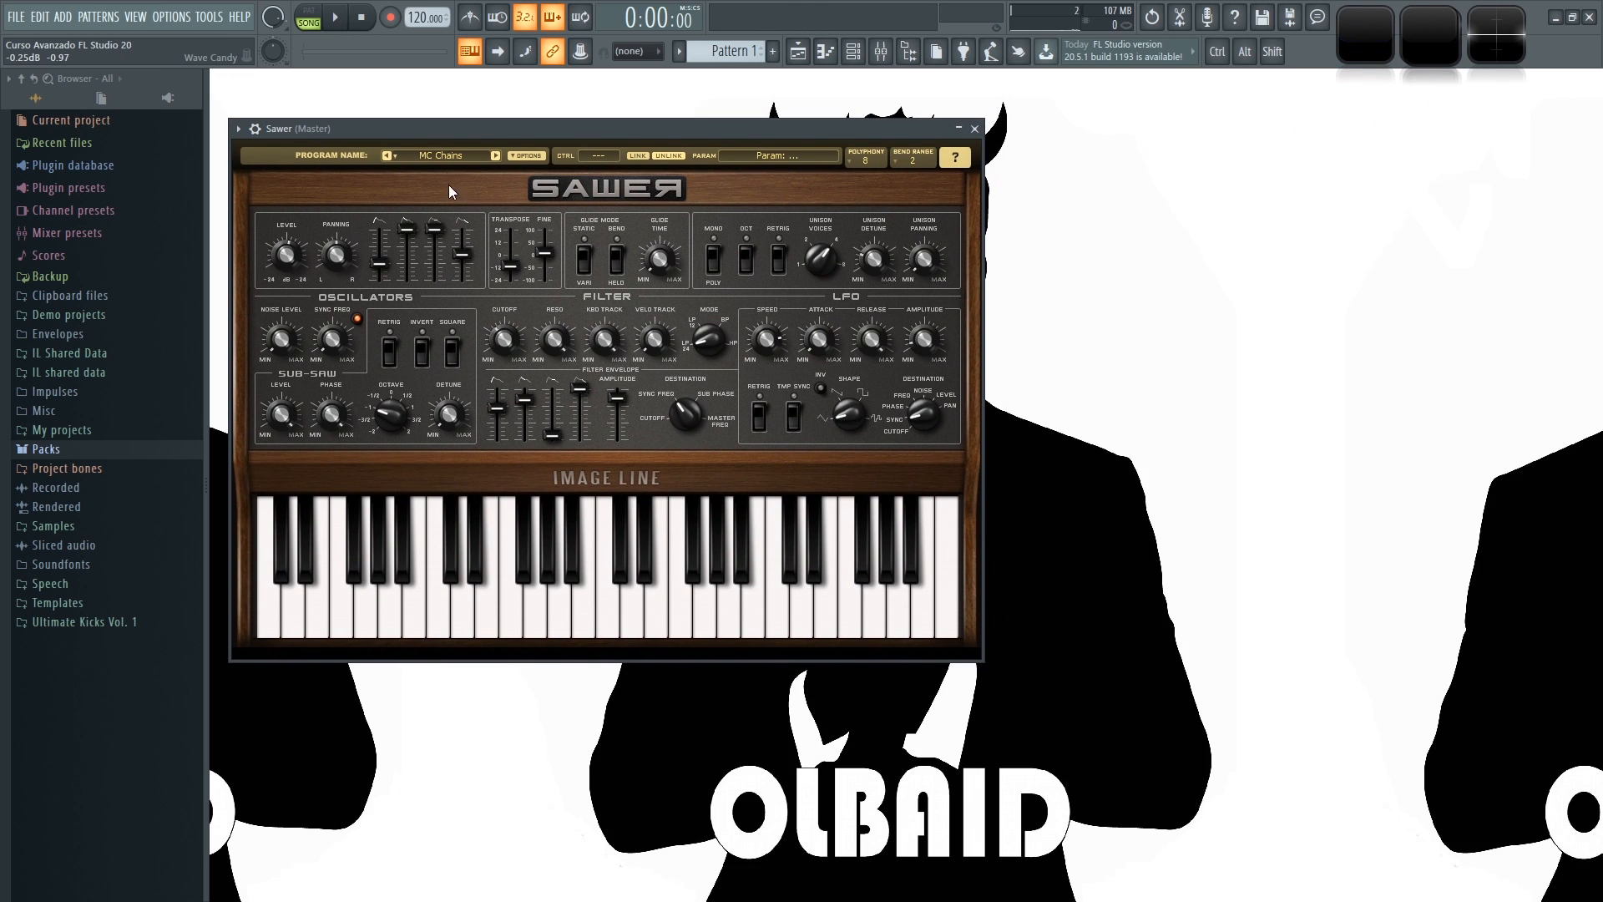
# Enlarge the Wave Candy oscilloscope and spectrum displays and arrange them beside the Sawer window
pyautogui.click(1472, 40)
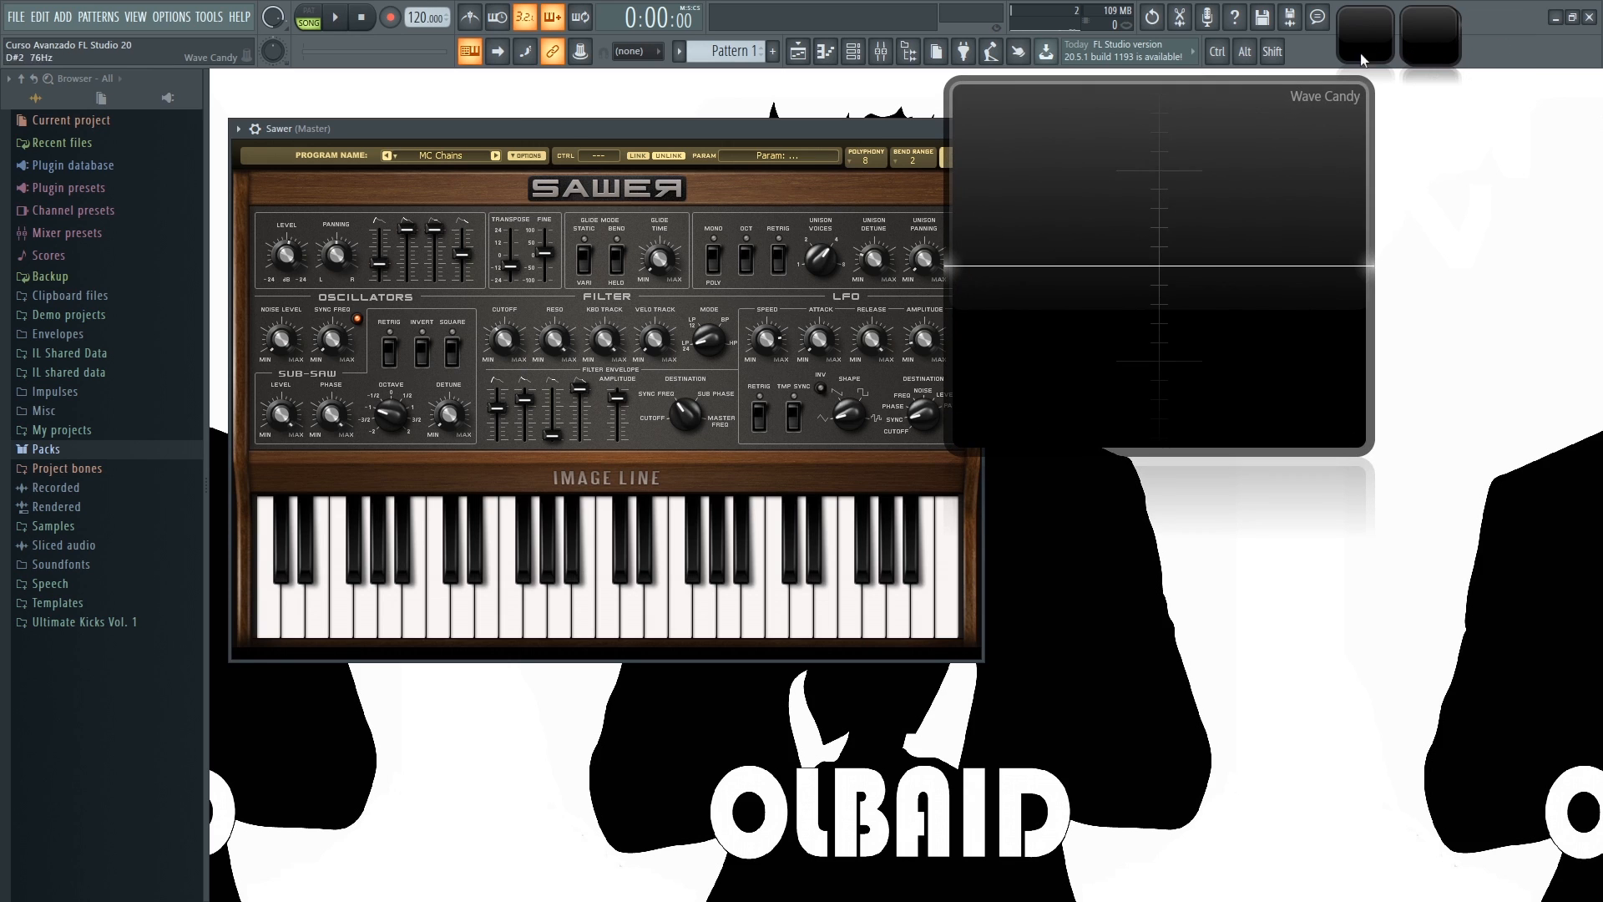
pyautogui.moveTo(1144, 190); pyautogui.dragTo(1195, 190)
pyautogui.press('c')
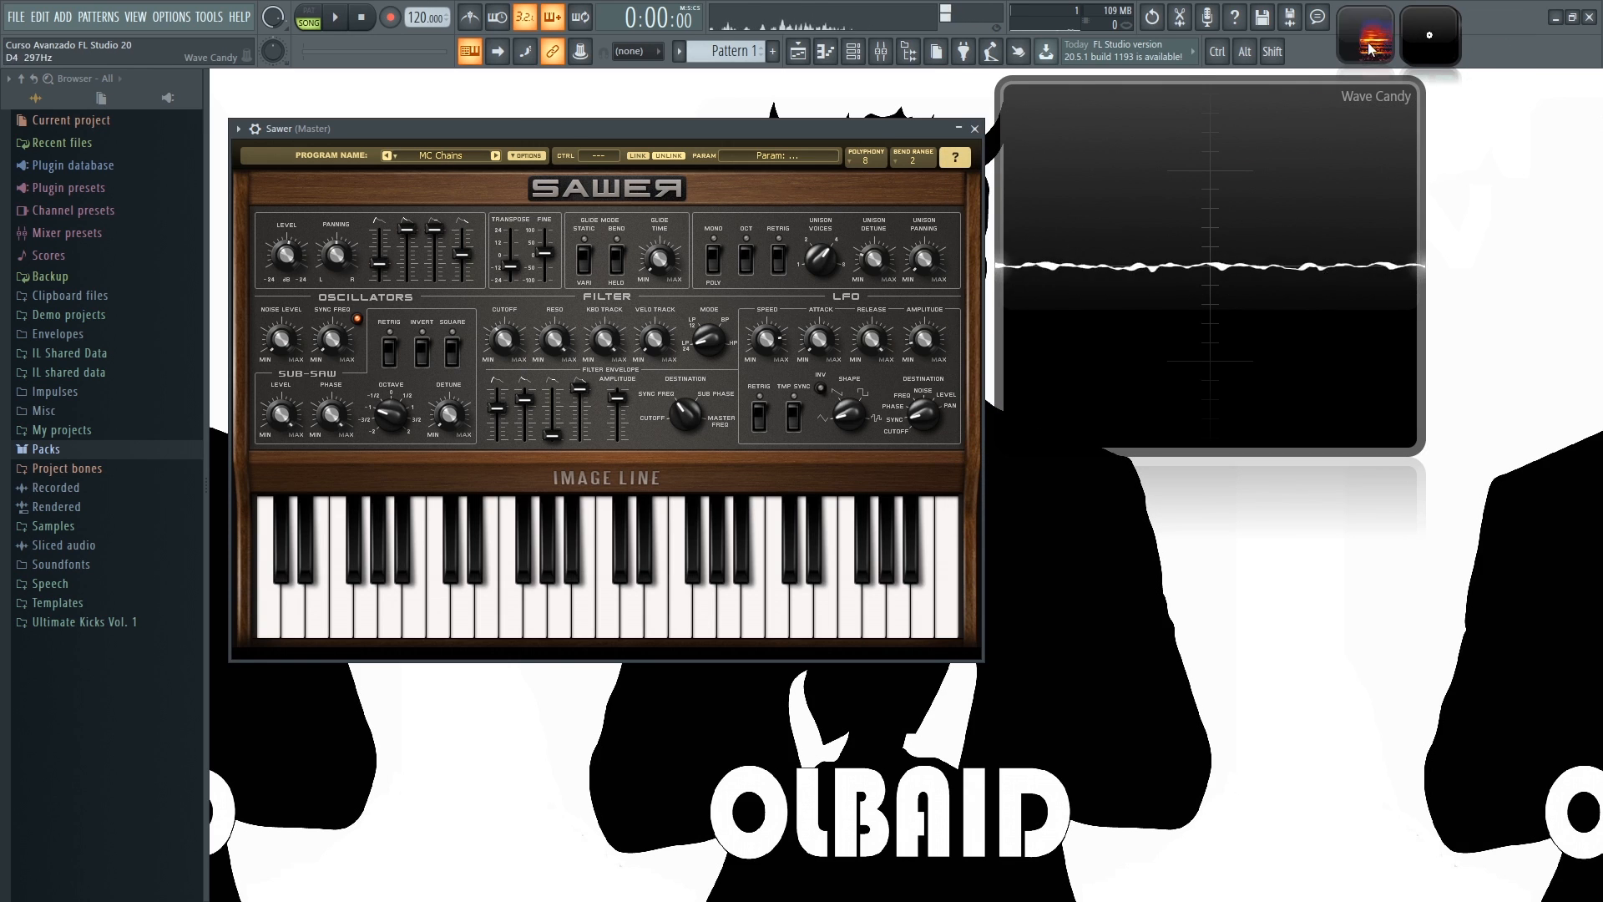
pyautogui.click(1370, 49)
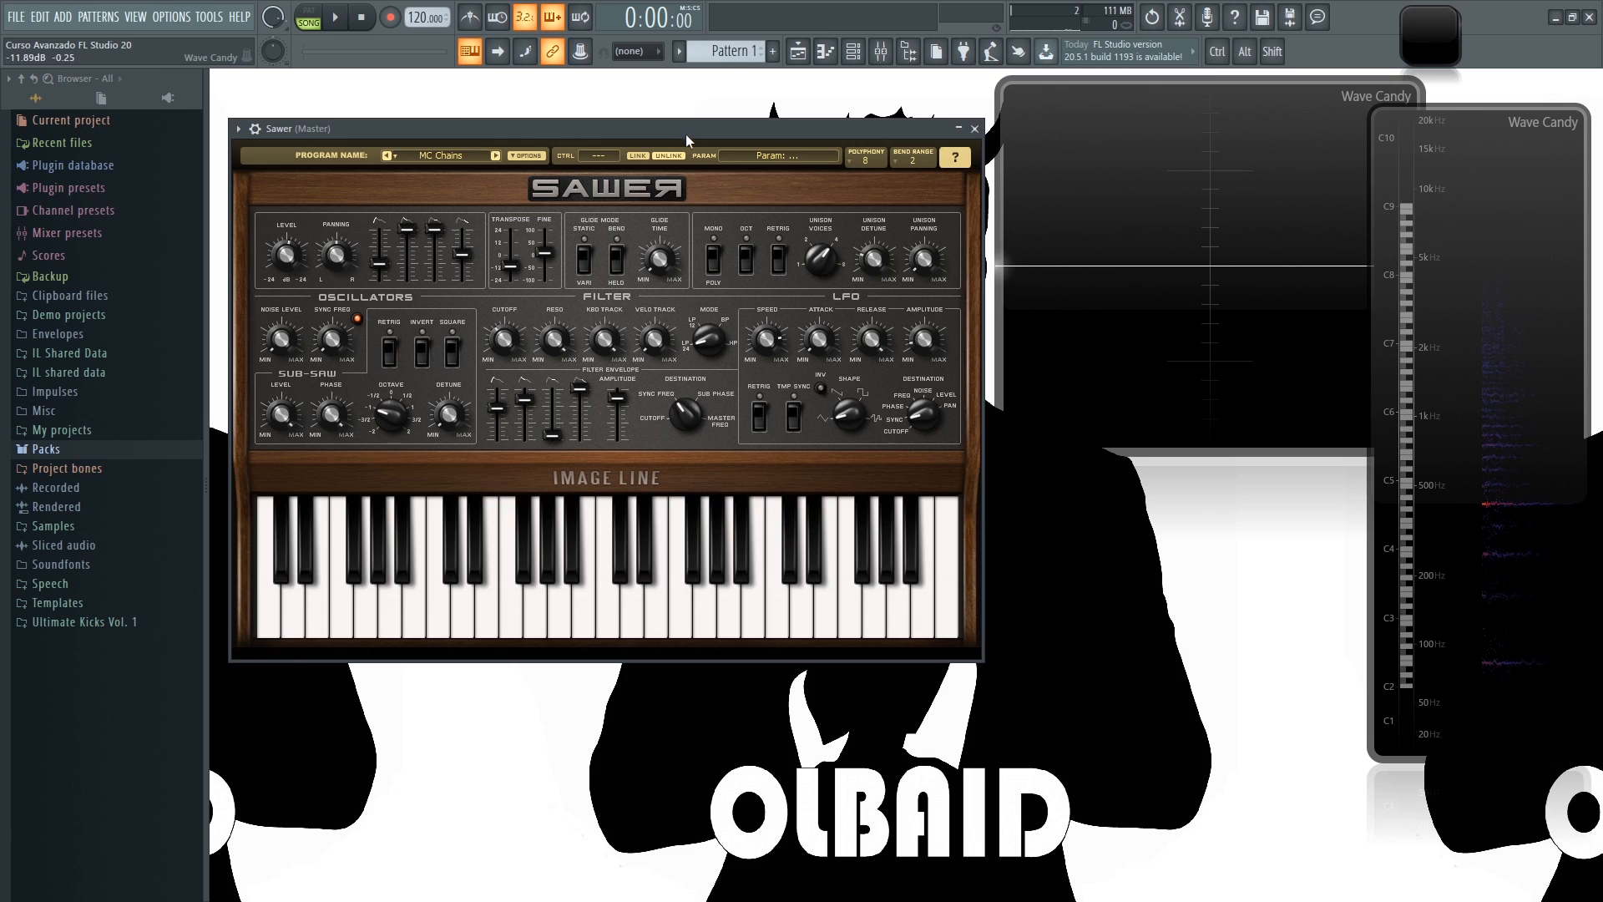
pyautogui.moveTo(687, 135); pyautogui.dragTo(676, 116)
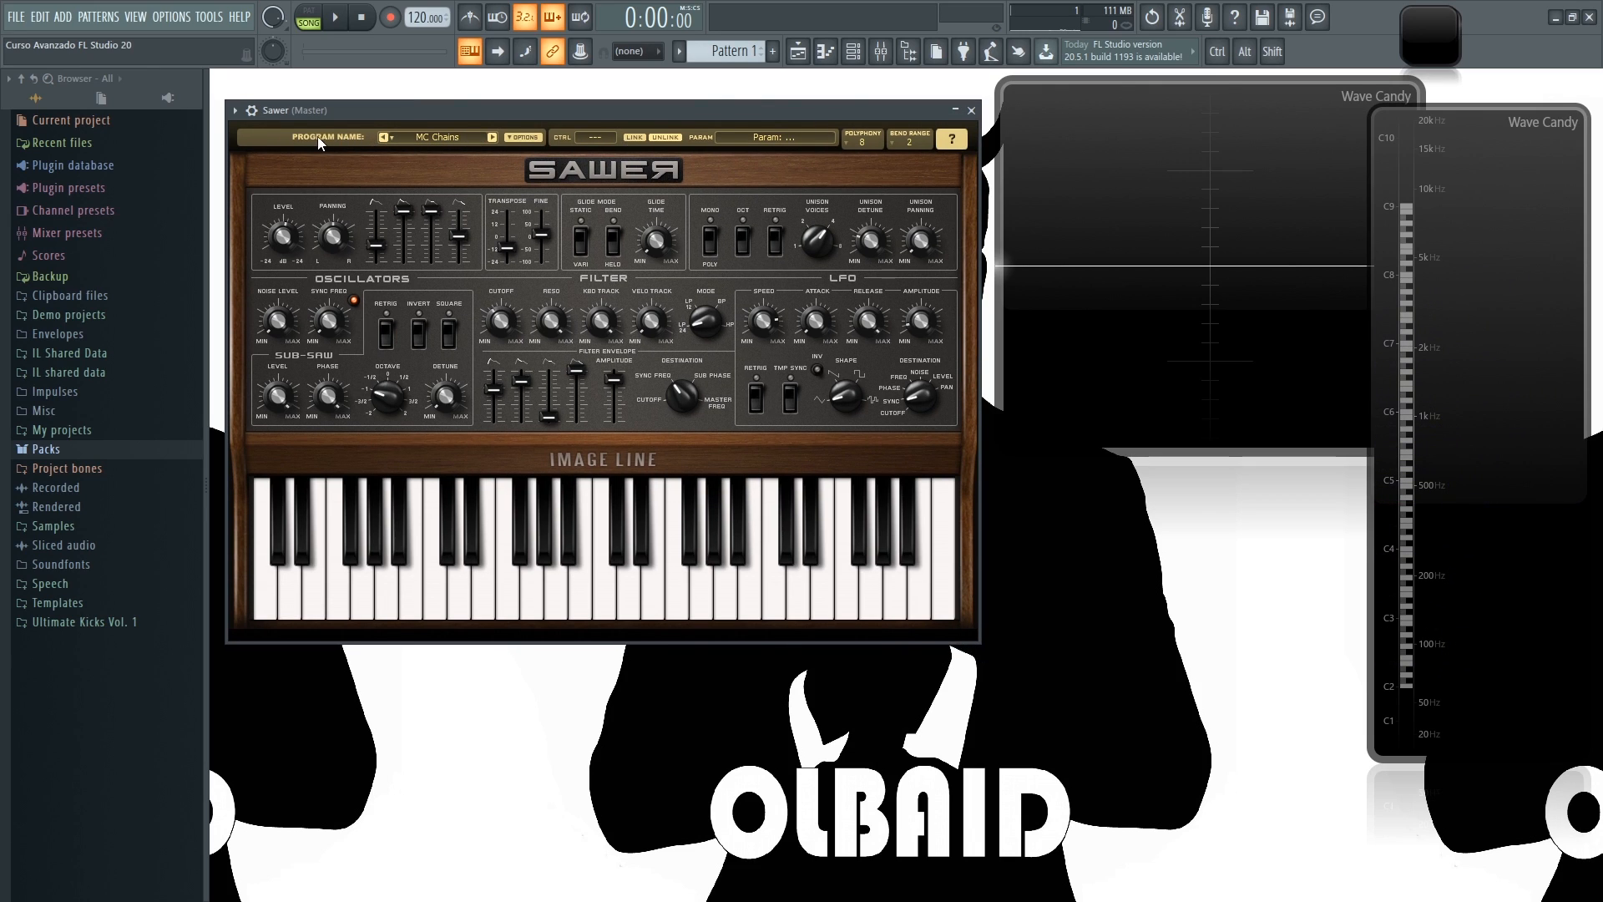
# Open Sawer's presets library and audition Ambient presets MC Forest Cry and MC Vampire plus Arpeggios presets such as FG Bumper Lane
pyautogui.click(453, 139)
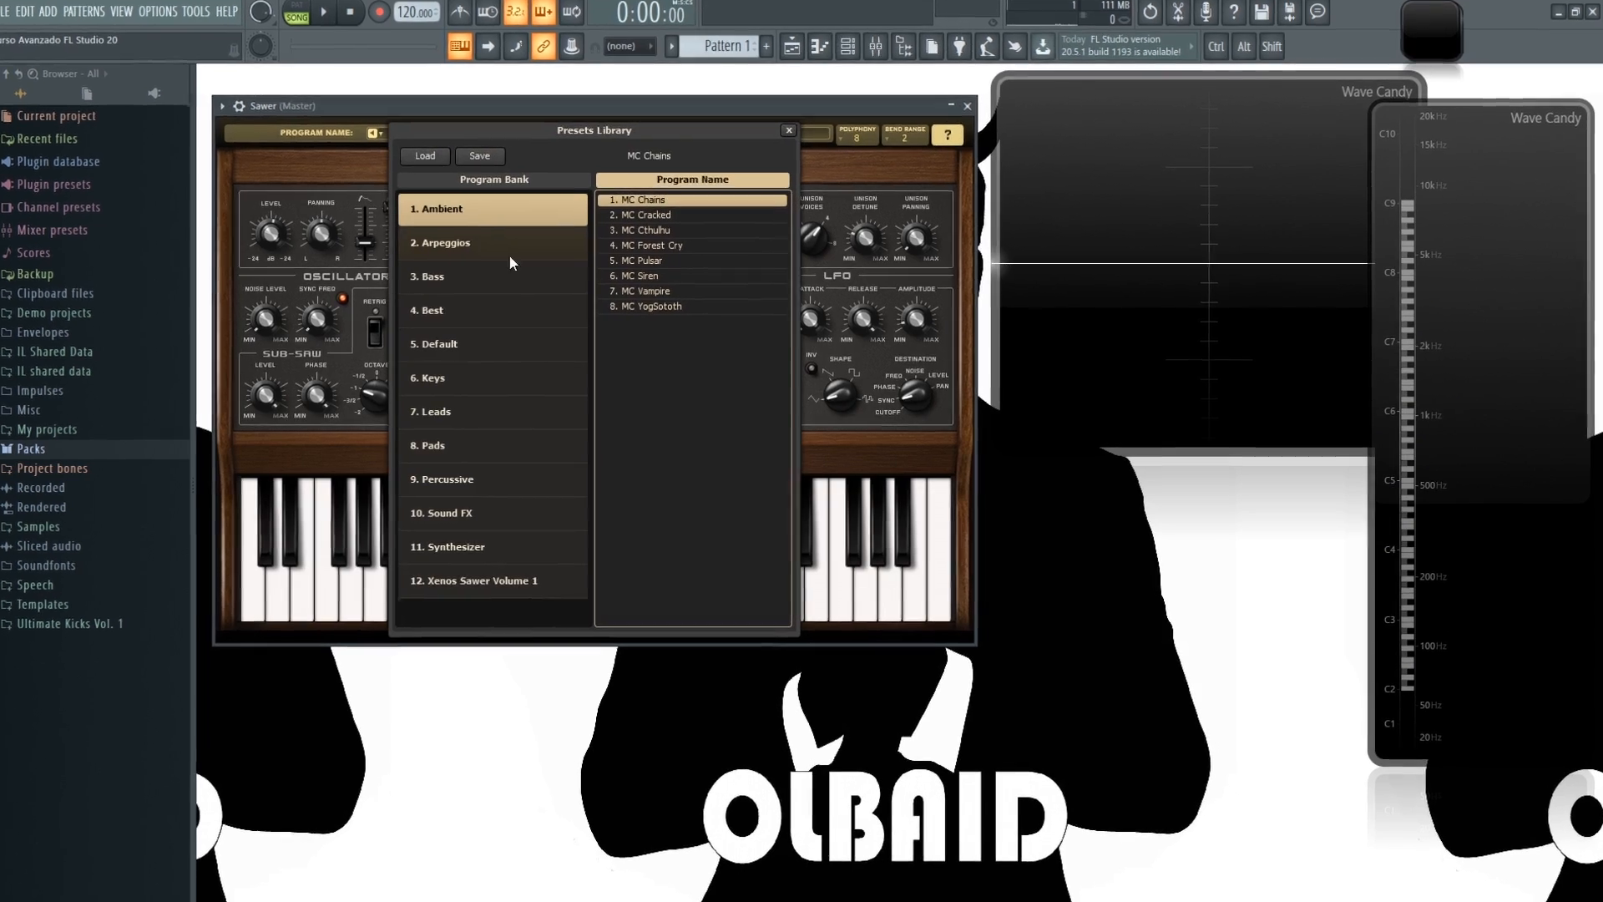
pyautogui.click(599, 229)
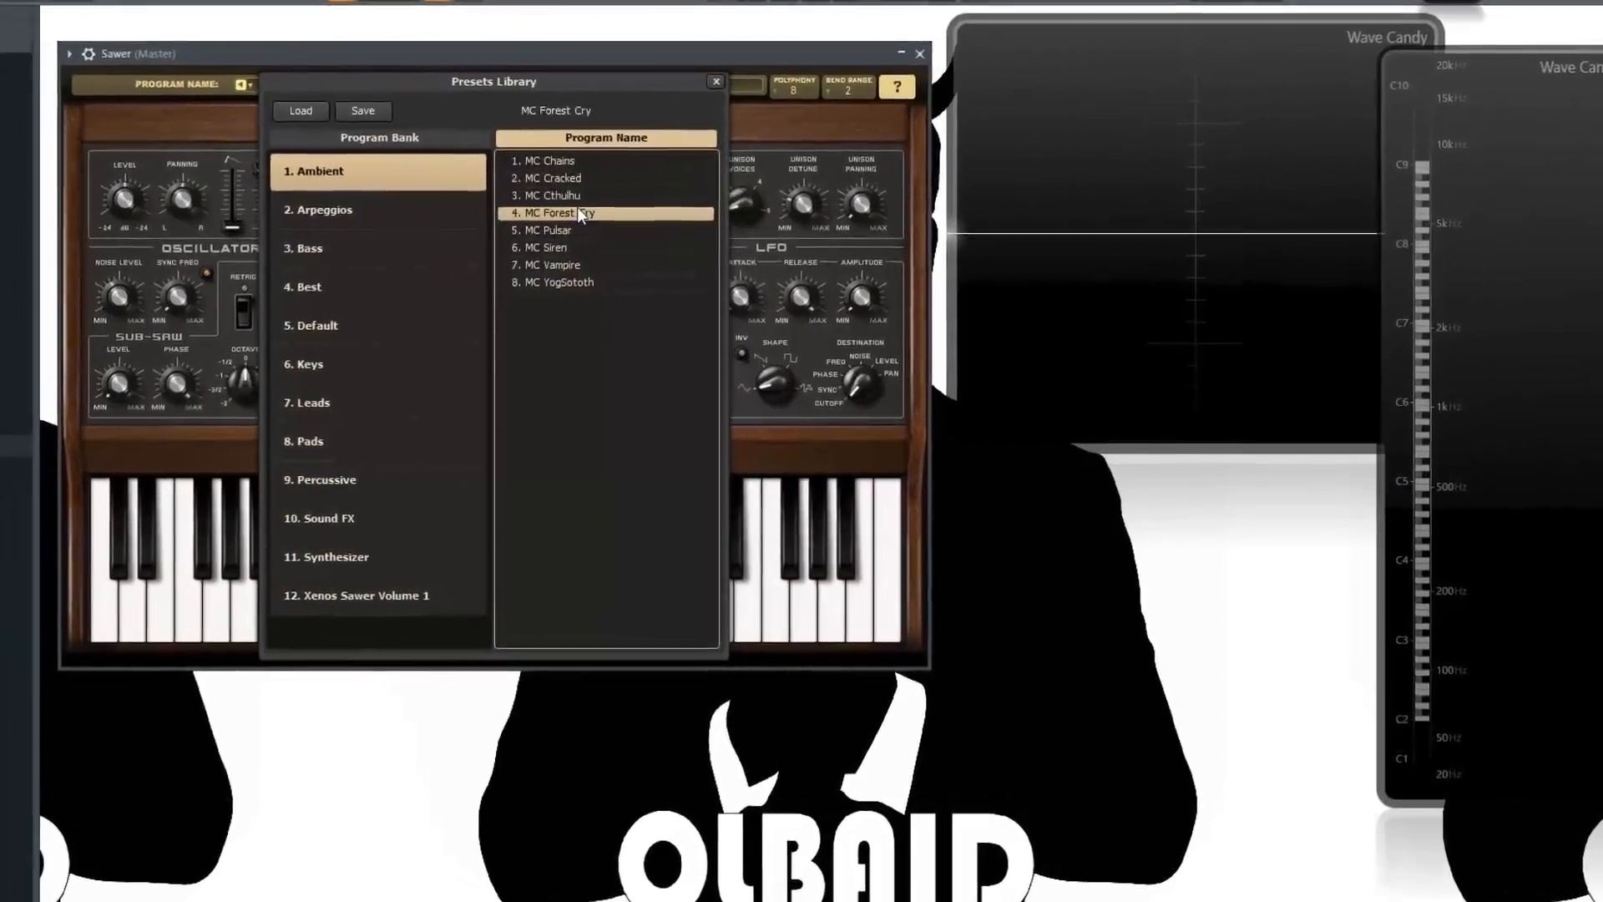
pyautogui.click(561, 258)
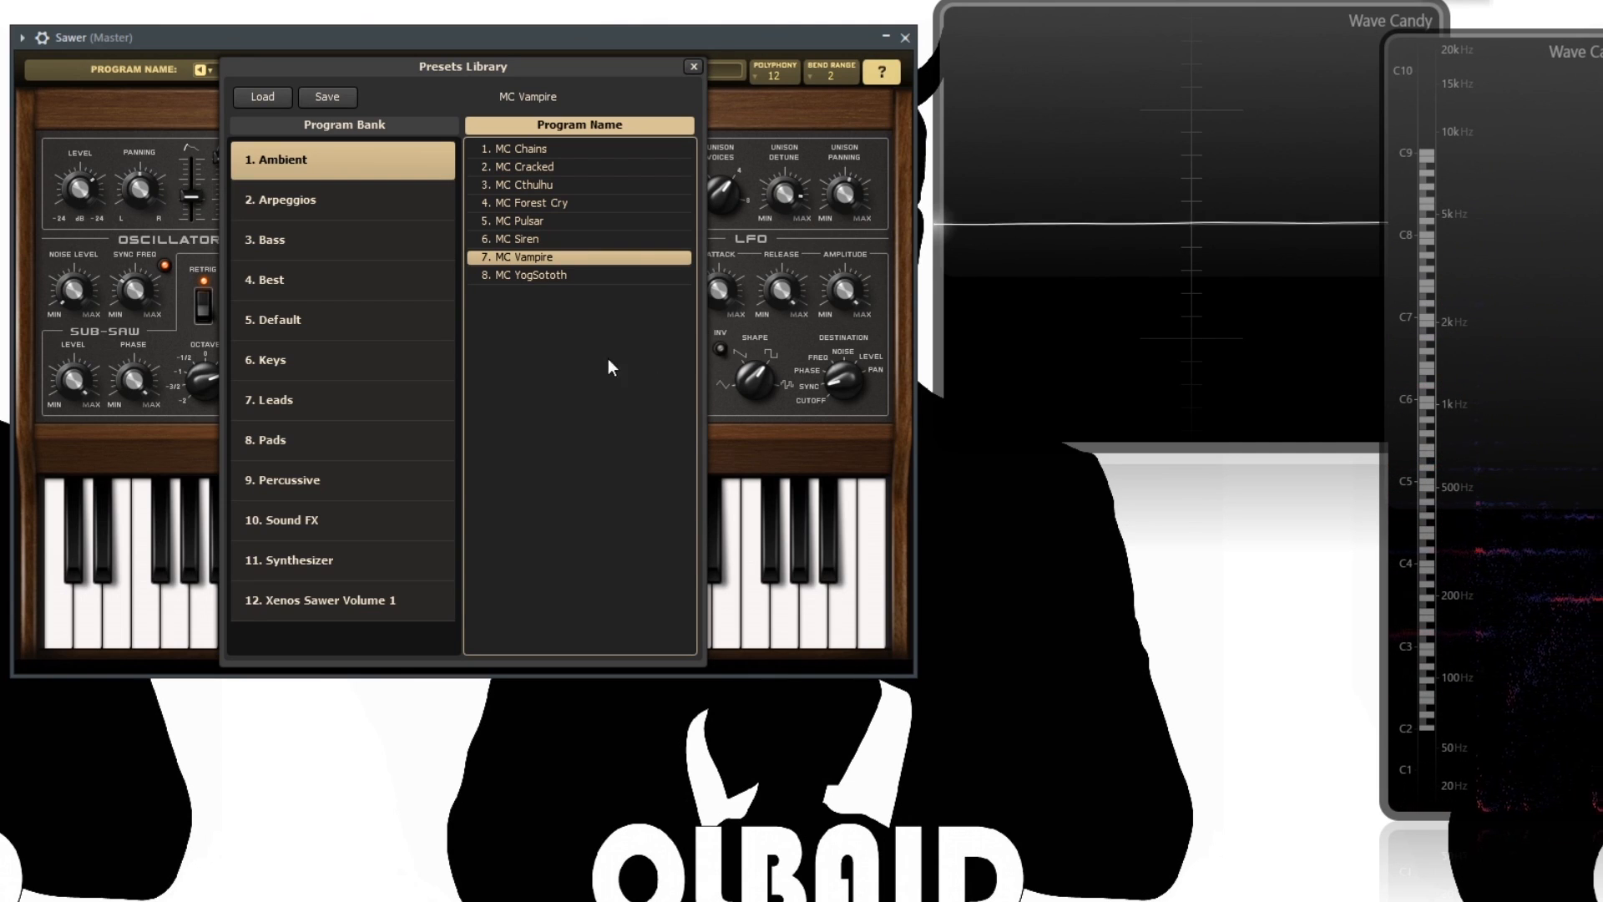
pyautogui.click(301, 204)
pyautogui.click(577, 275)
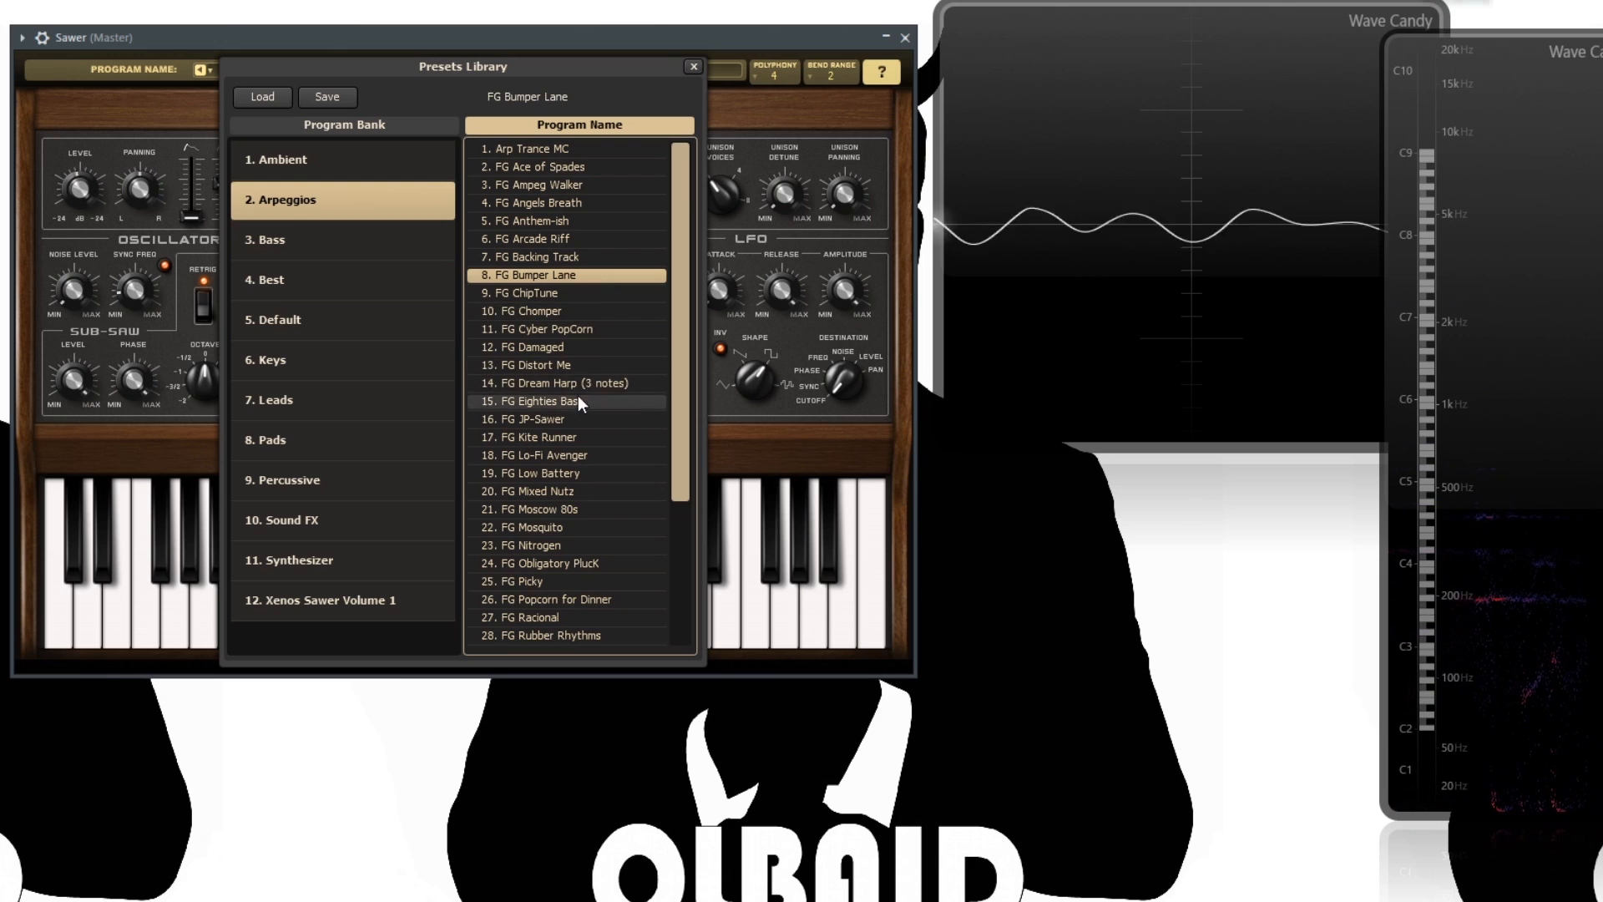
pyautogui.click(575, 452)
pyautogui.click(584, 509)
# Audition presets from the Bass bank and from the Best bank, including FG Butter Pad and FG I am Monster
pyautogui.click(288, 239)
pyautogui.click(622, 276)
pyautogui.click(576, 510)
pyautogui.click(287, 282)
pyautogui.click(516, 238)
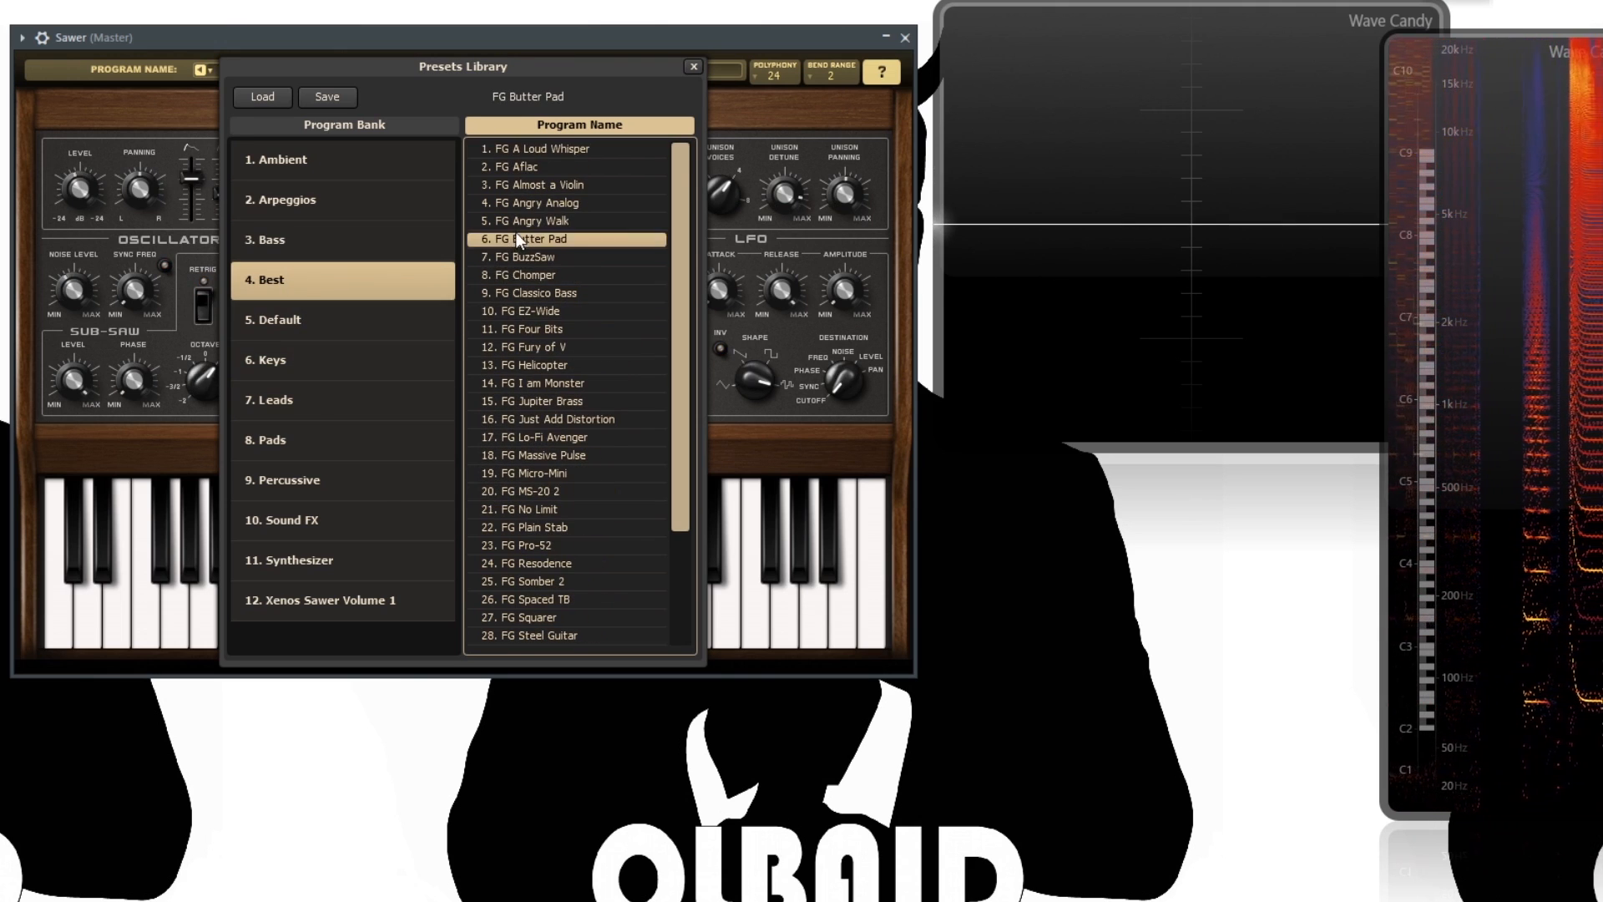
pyautogui.click(593, 386)
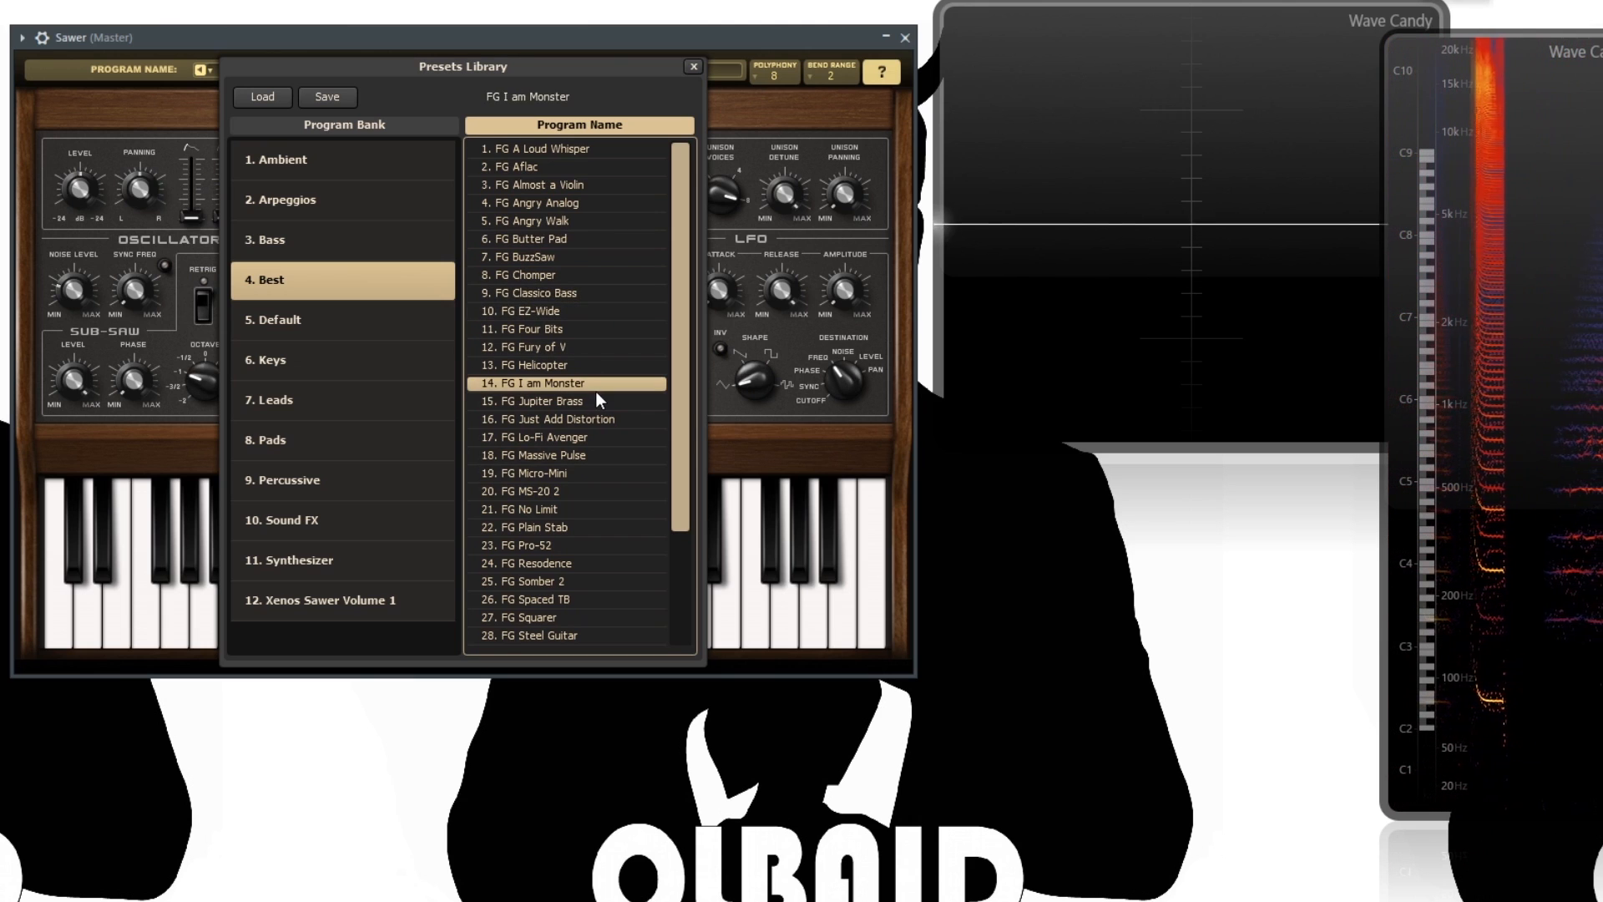
pyautogui.click(597, 562)
# Check the Default bank and audition Keys presets, including FG Four Bits and FG Old Fashioned Chords
pyautogui.click(299, 325)
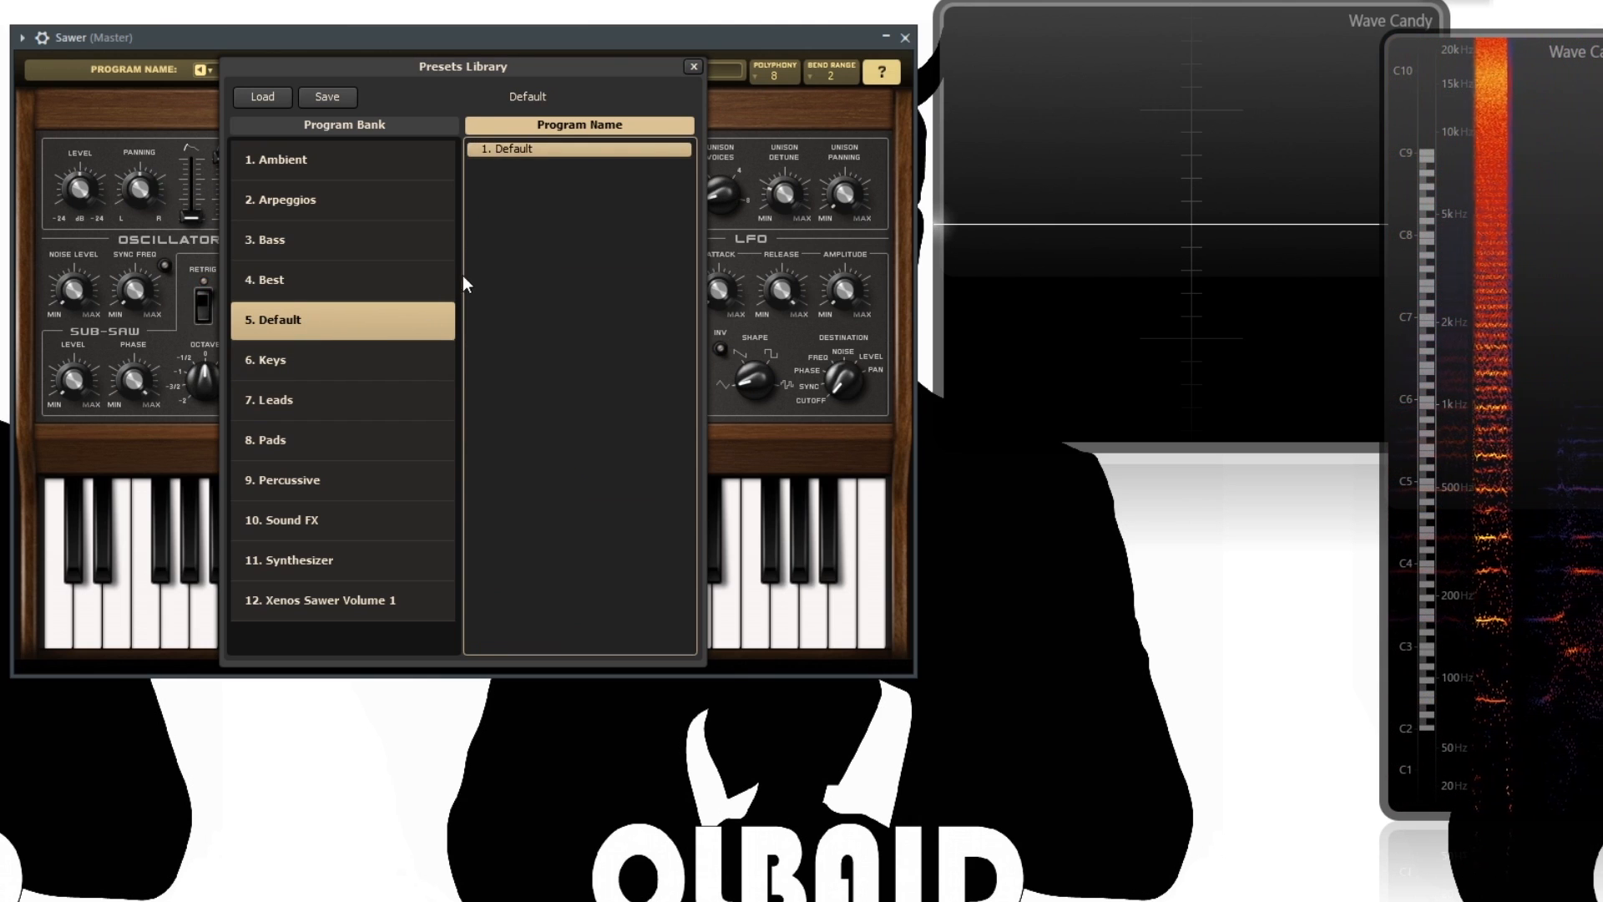
pyautogui.click(308, 364)
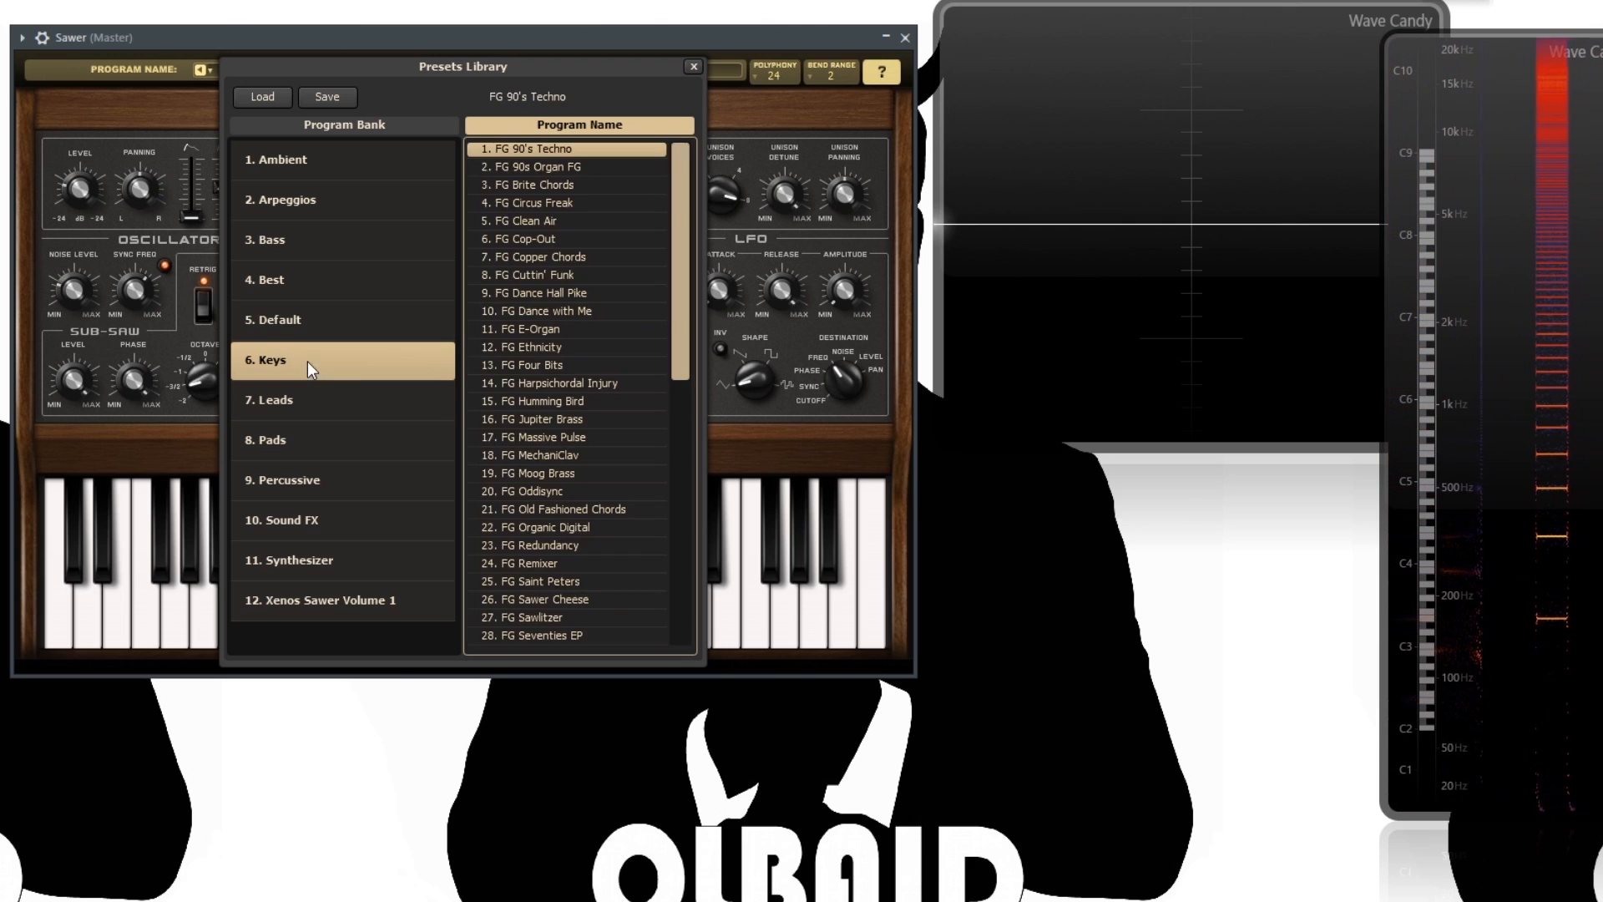
pyautogui.click(584, 239)
pyautogui.click(585, 365)
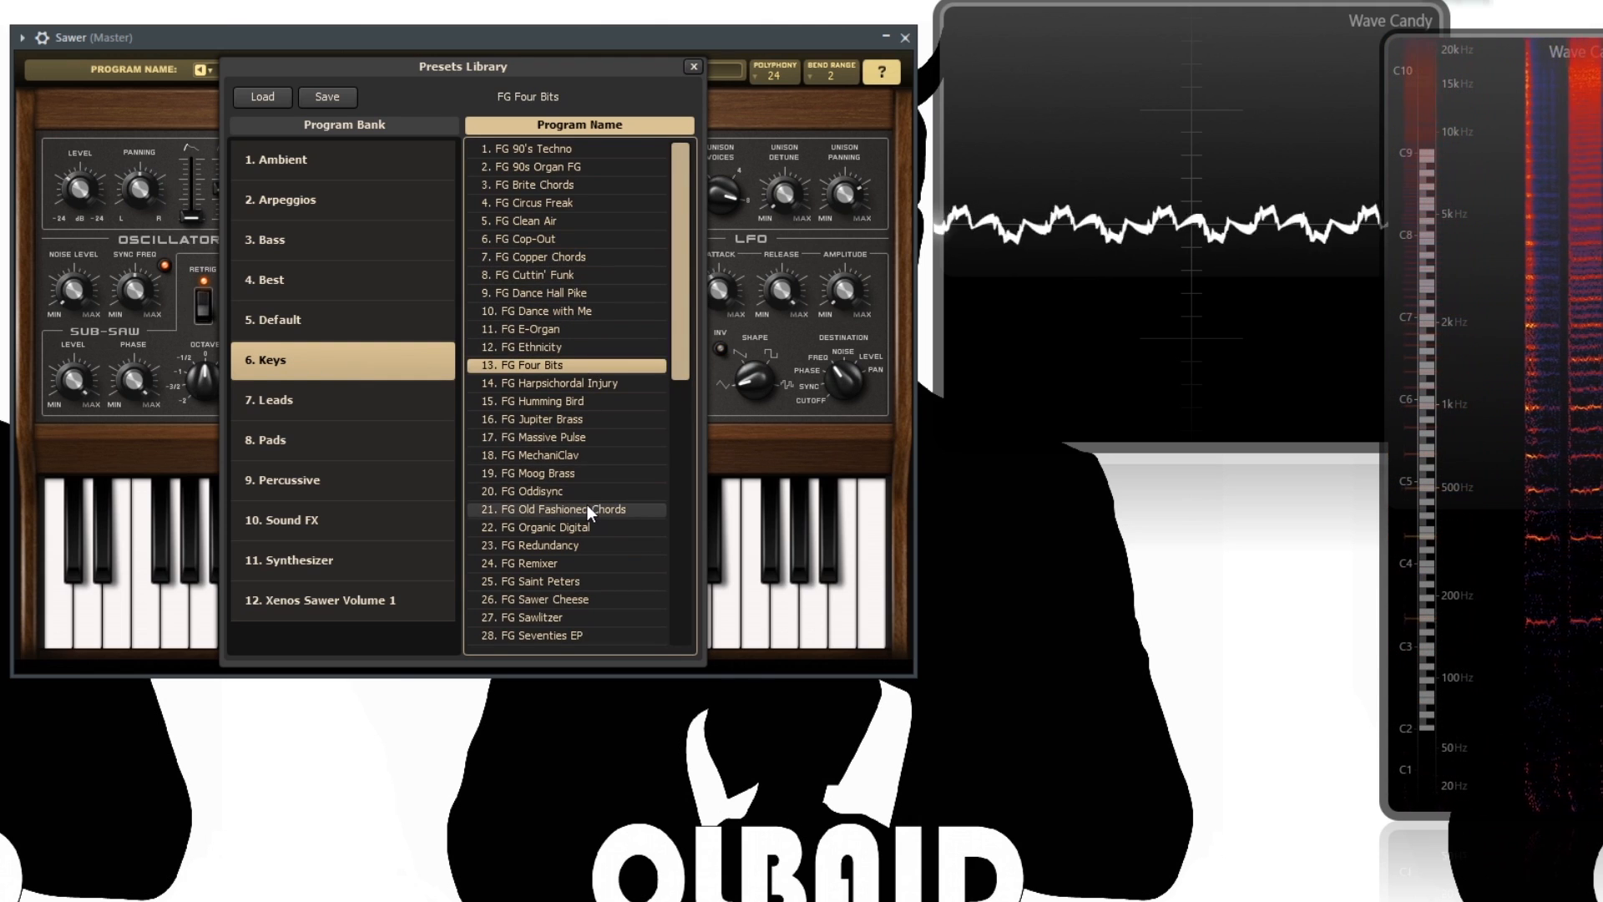
pyautogui.click(588, 505)
pyautogui.click(596, 576)
pyautogui.click(578, 364)
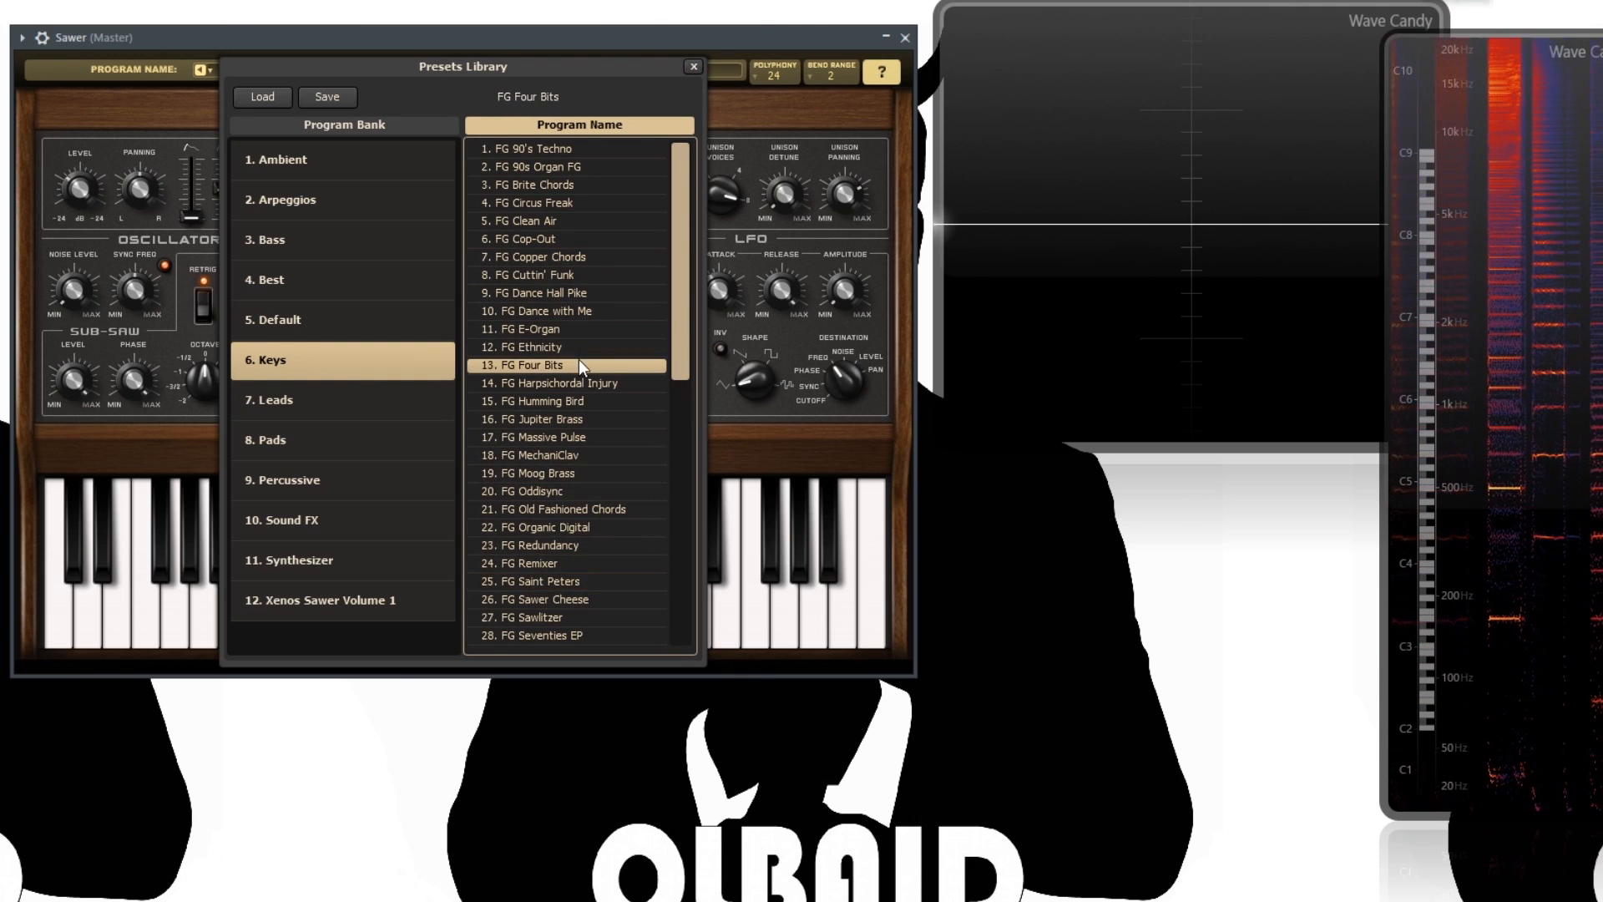
# Audition Leads presets such as FG Moog Solo and FG Hollow Man, and two presets from the Pads bank
pyautogui.click(268, 402)
pyautogui.click(594, 240)
pyautogui.click(561, 491)
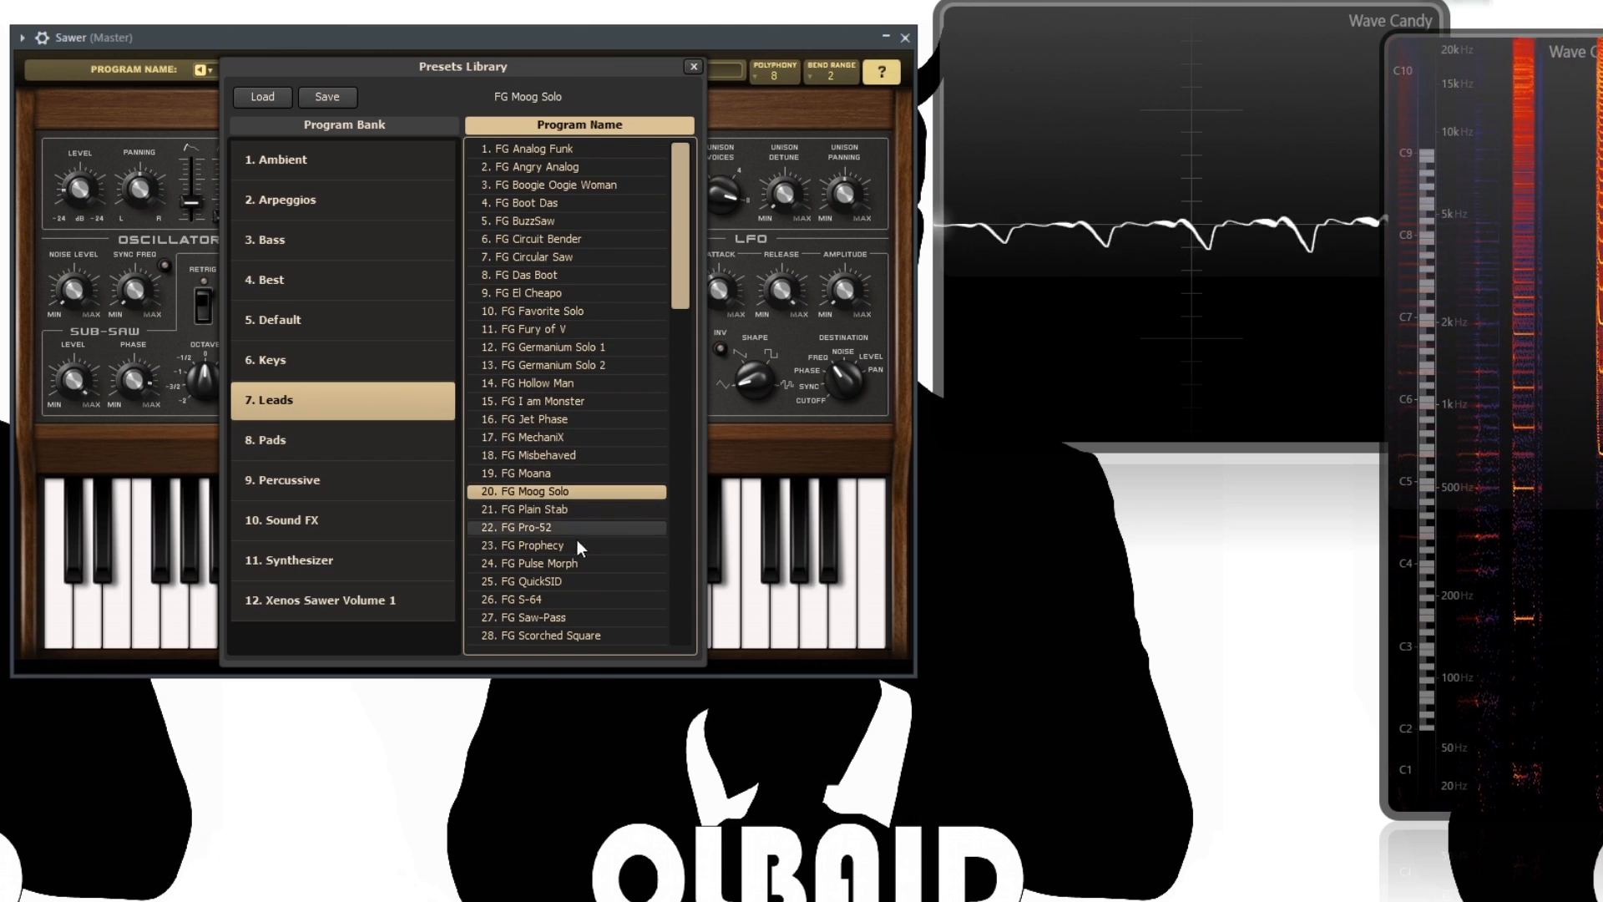
pyautogui.click(540, 385)
pyautogui.click(565, 624)
pyautogui.click(301, 439)
pyautogui.click(547, 329)
pyautogui.click(543, 437)
# Audition Percussive presets including FG Kick Me 3 (G#2) and Sound FX presets FG Between Stations and FG Bumble-D
pyautogui.click(342, 486)
pyautogui.click(547, 239)
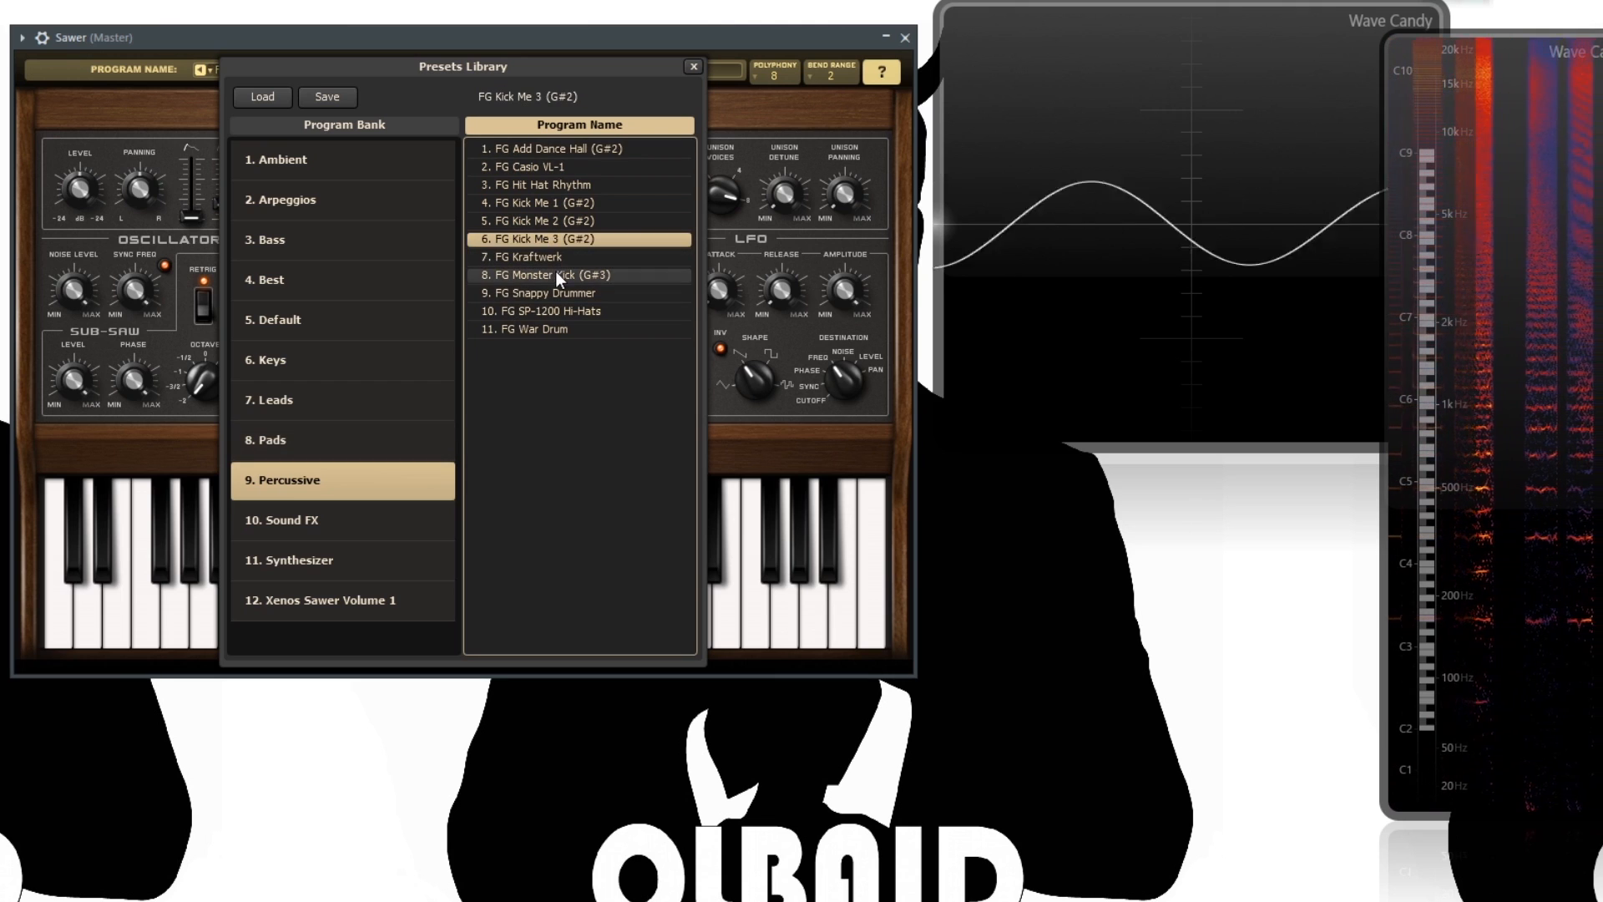
pyautogui.click(551, 292)
pyautogui.click(549, 203)
pyautogui.click(308, 518)
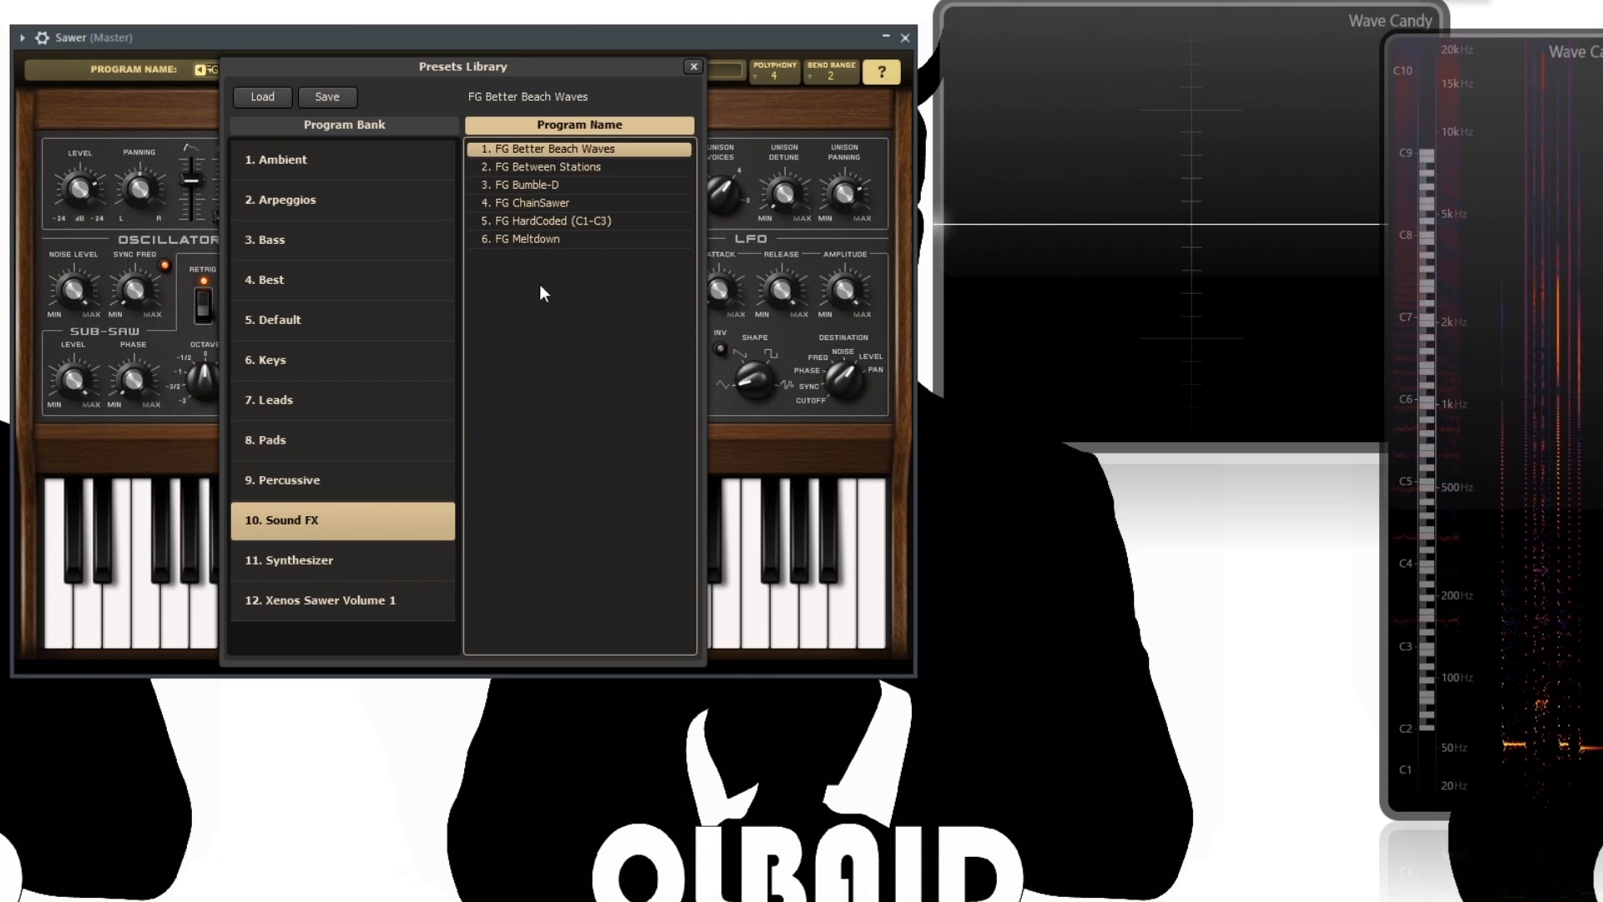
pyautogui.click(583, 168)
pyautogui.click(565, 187)
# Audition presets throughout the Synthesizer bank, including FG North Korea, FG Velociraptor and FG SA-303
pyautogui.click(329, 569)
pyautogui.click(562, 203)
pyautogui.click(559, 419)
pyautogui.scroll(-1, 563, 538)
pyautogui.scroll(-3, 563, 538)
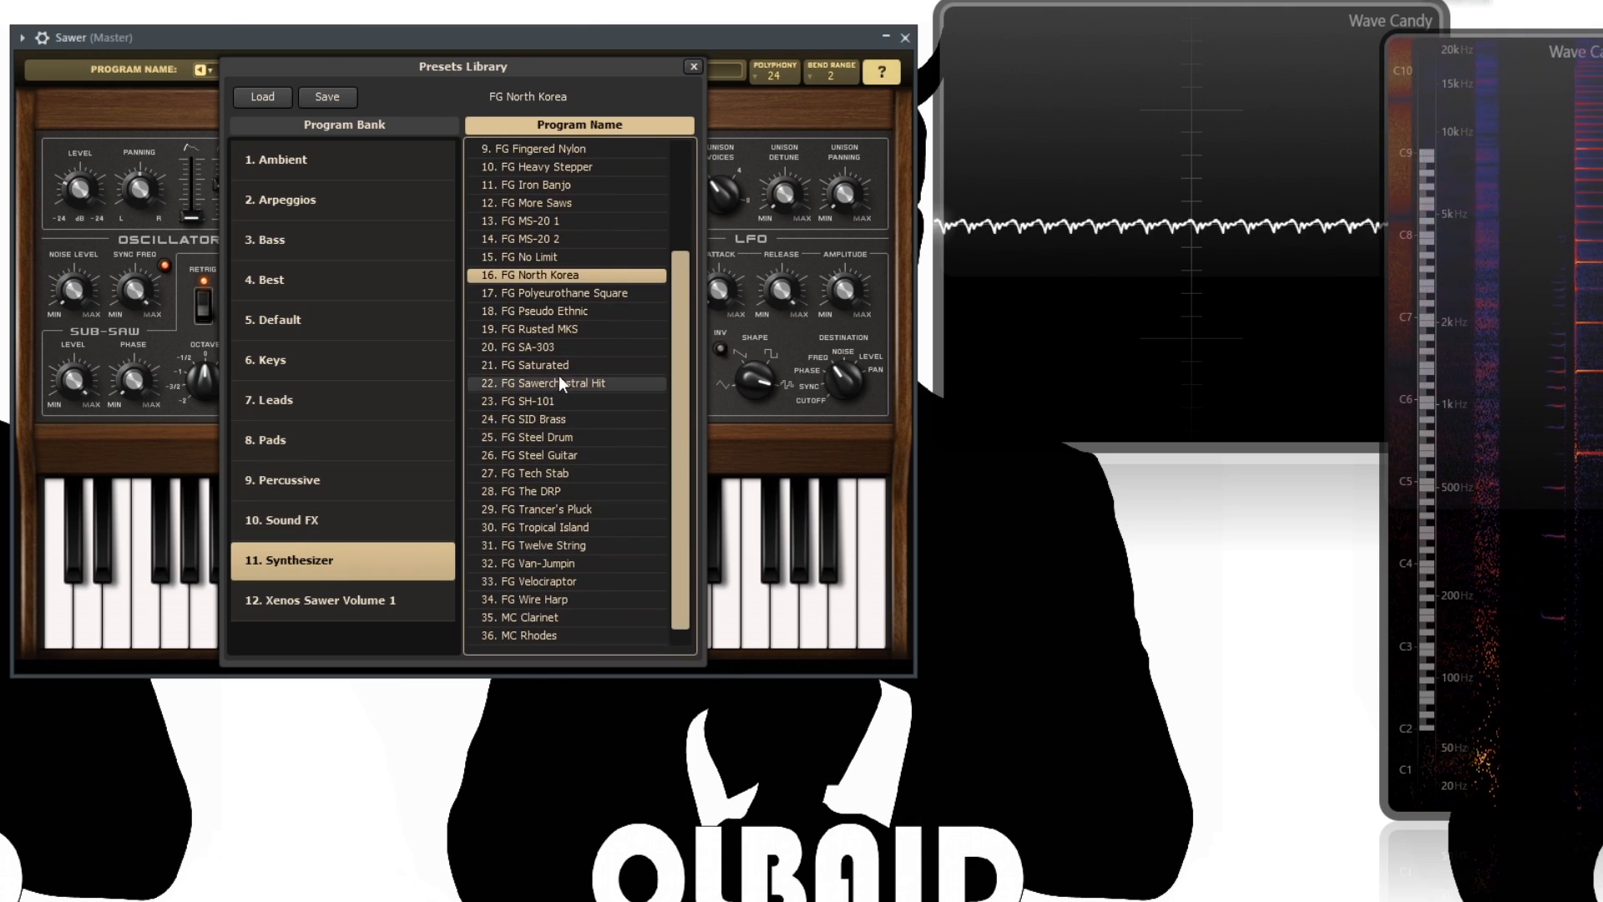
pyautogui.click(558, 348)
pyautogui.click(579, 437)
pyautogui.click(598, 559)
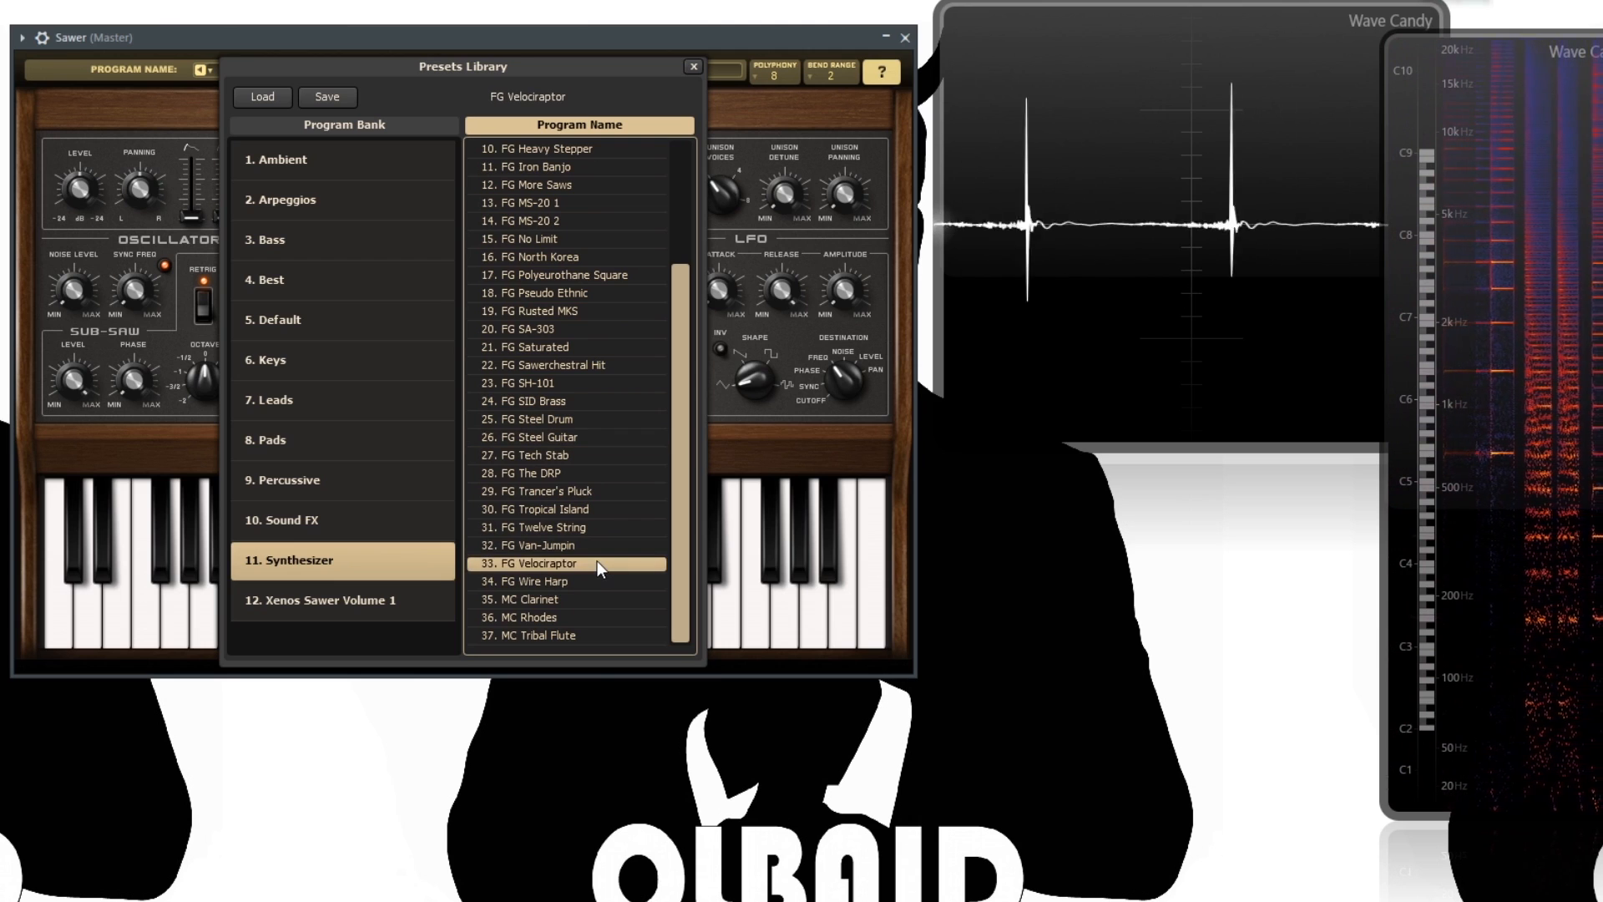
pyautogui.click(587, 618)
pyautogui.click(580, 419)
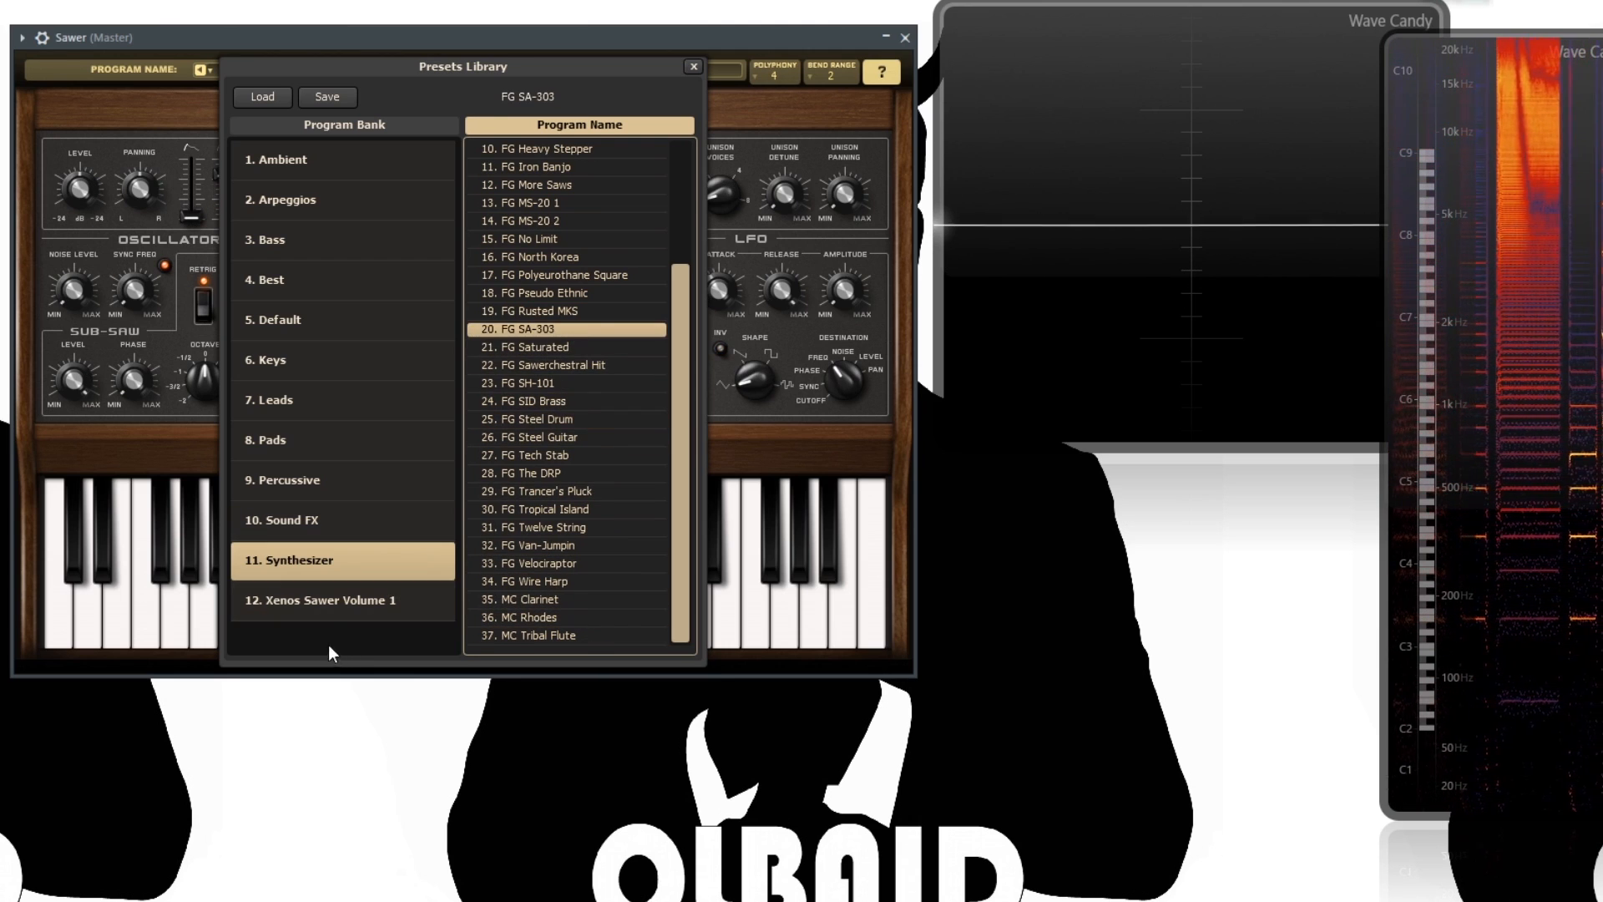
# Audition presets in the Xenos Sawer Volume 1 bank, including BA Sync Bass 1 and LD Modern Syncwave
pyautogui.click(328, 599)
pyautogui.click(578, 221)
pyautogui.scroll(-1, 557, 392)
pyautogui.scroll(-1, 558, 386)
pyautogui.click(564, 239)
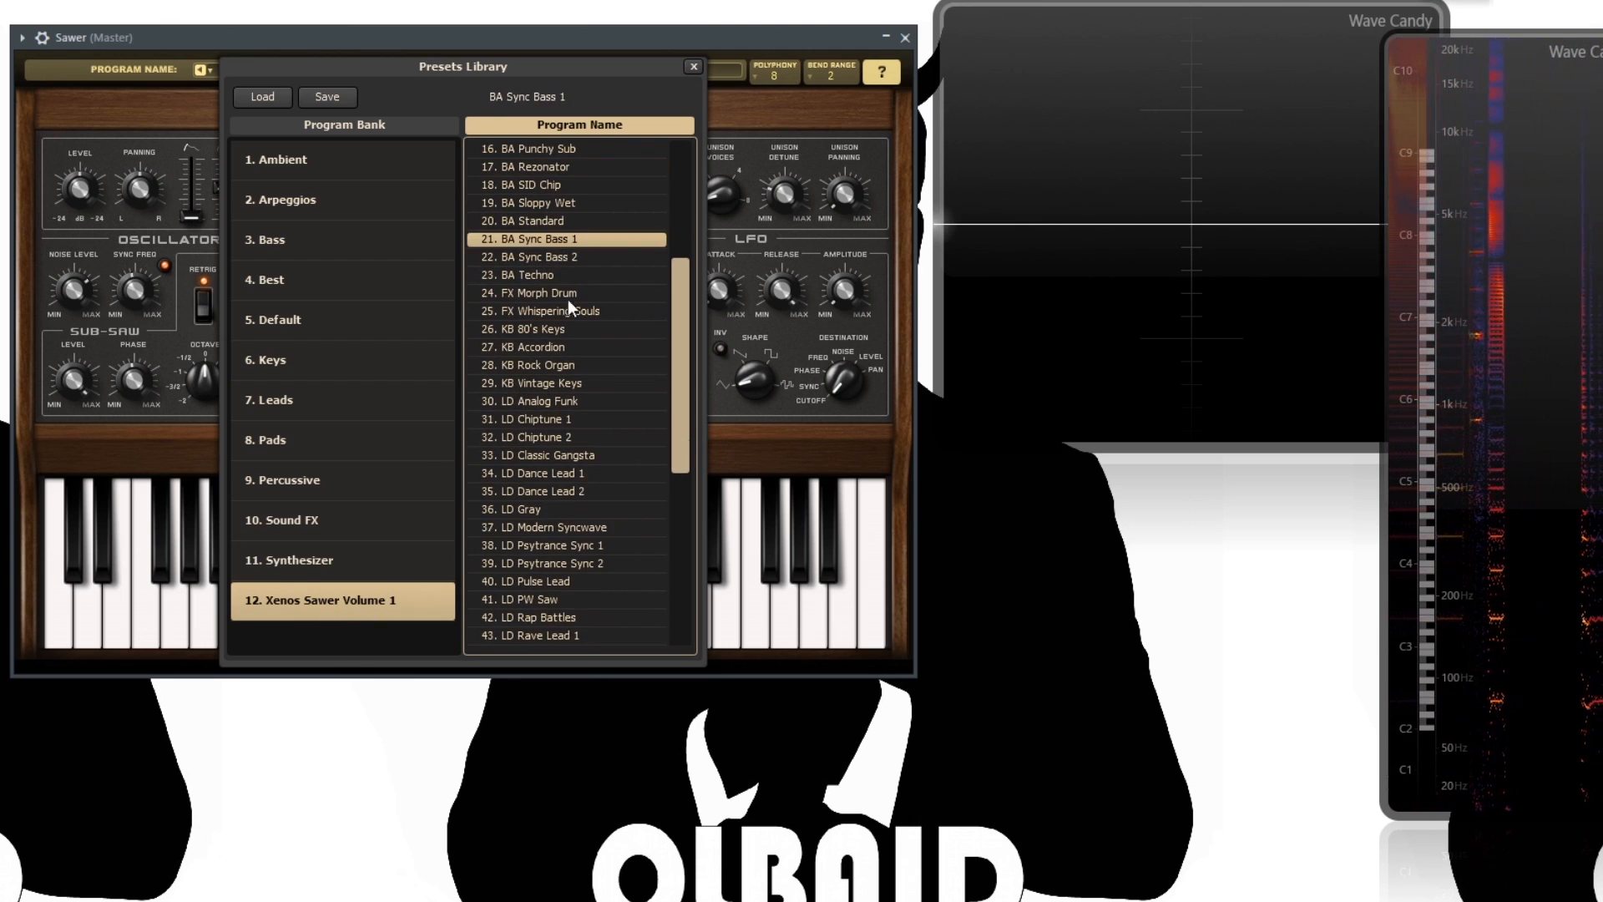
pyautogui.scroll(-4, 604, 487)
pyautogui.click(575, 312)
pyautogui.scroll(-4, 544, 426)
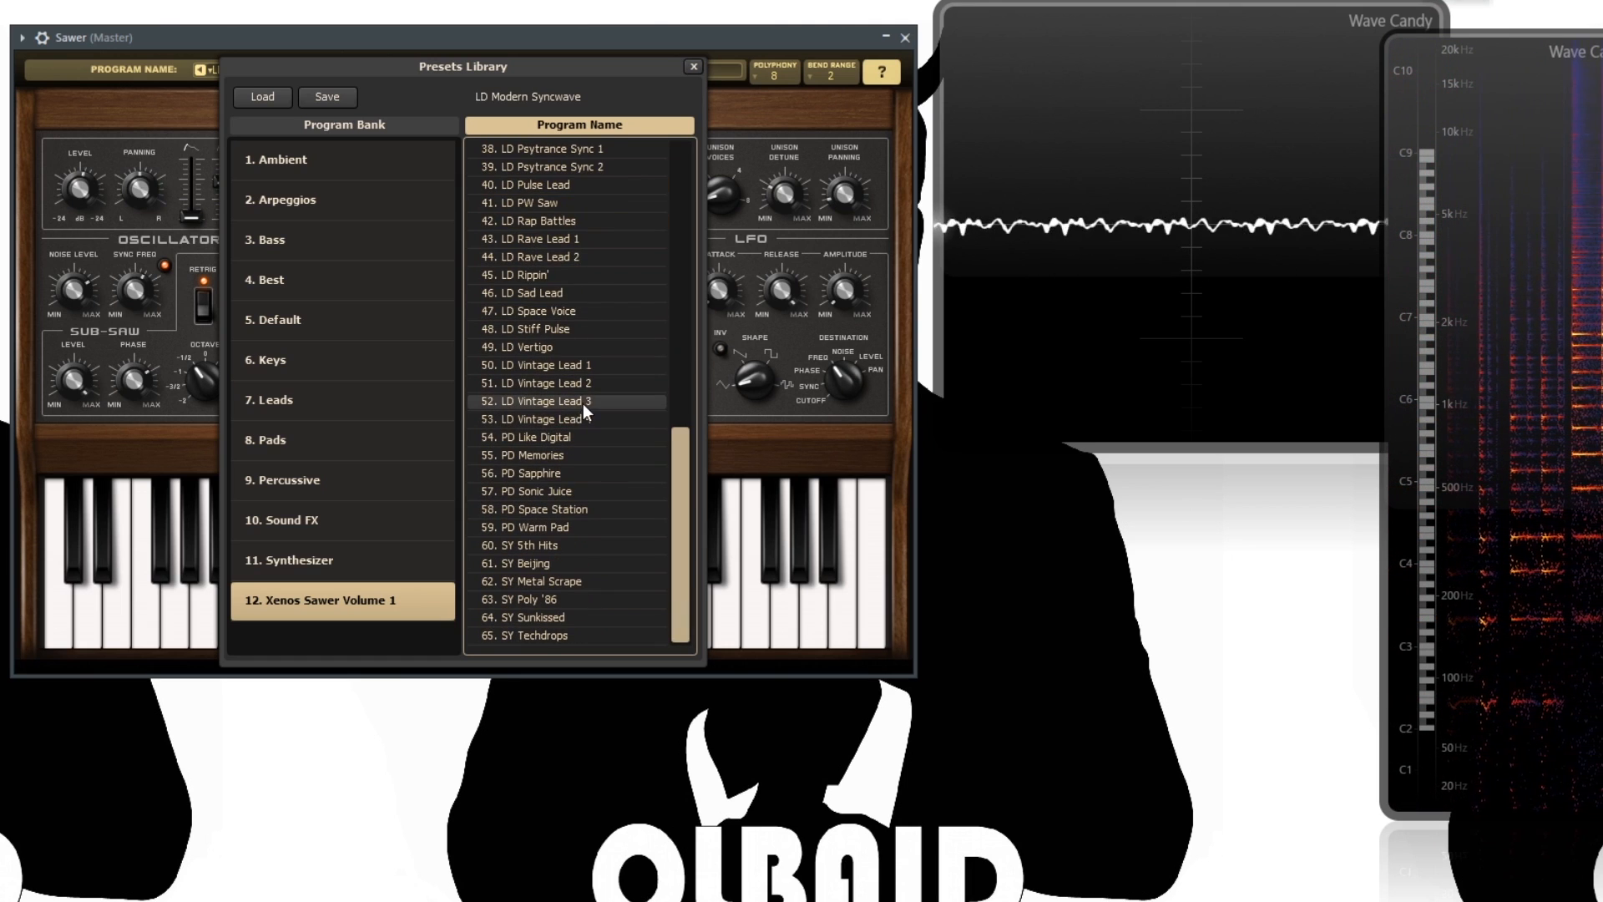
# Audition KB Accordion, LD Dance Lead 1, PD Memories and SY 5th Hits from the Xenos Sawer Volume 1 bank
pyautogui.scroll(8, 582, 418)
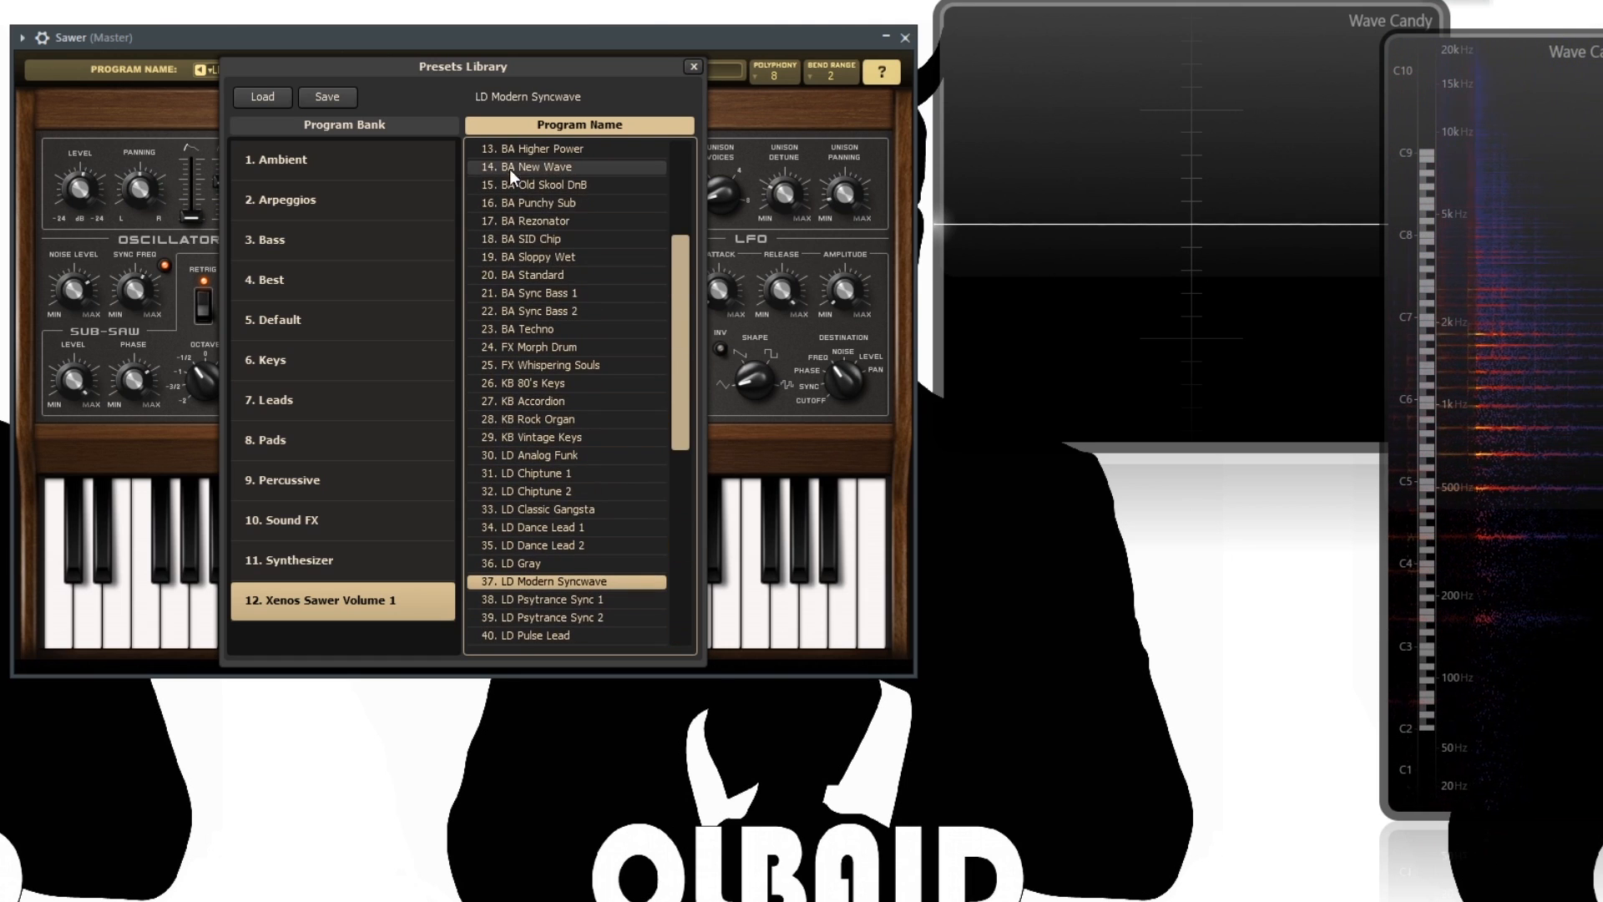
pyautogui.scroll(-3, 551, 292)
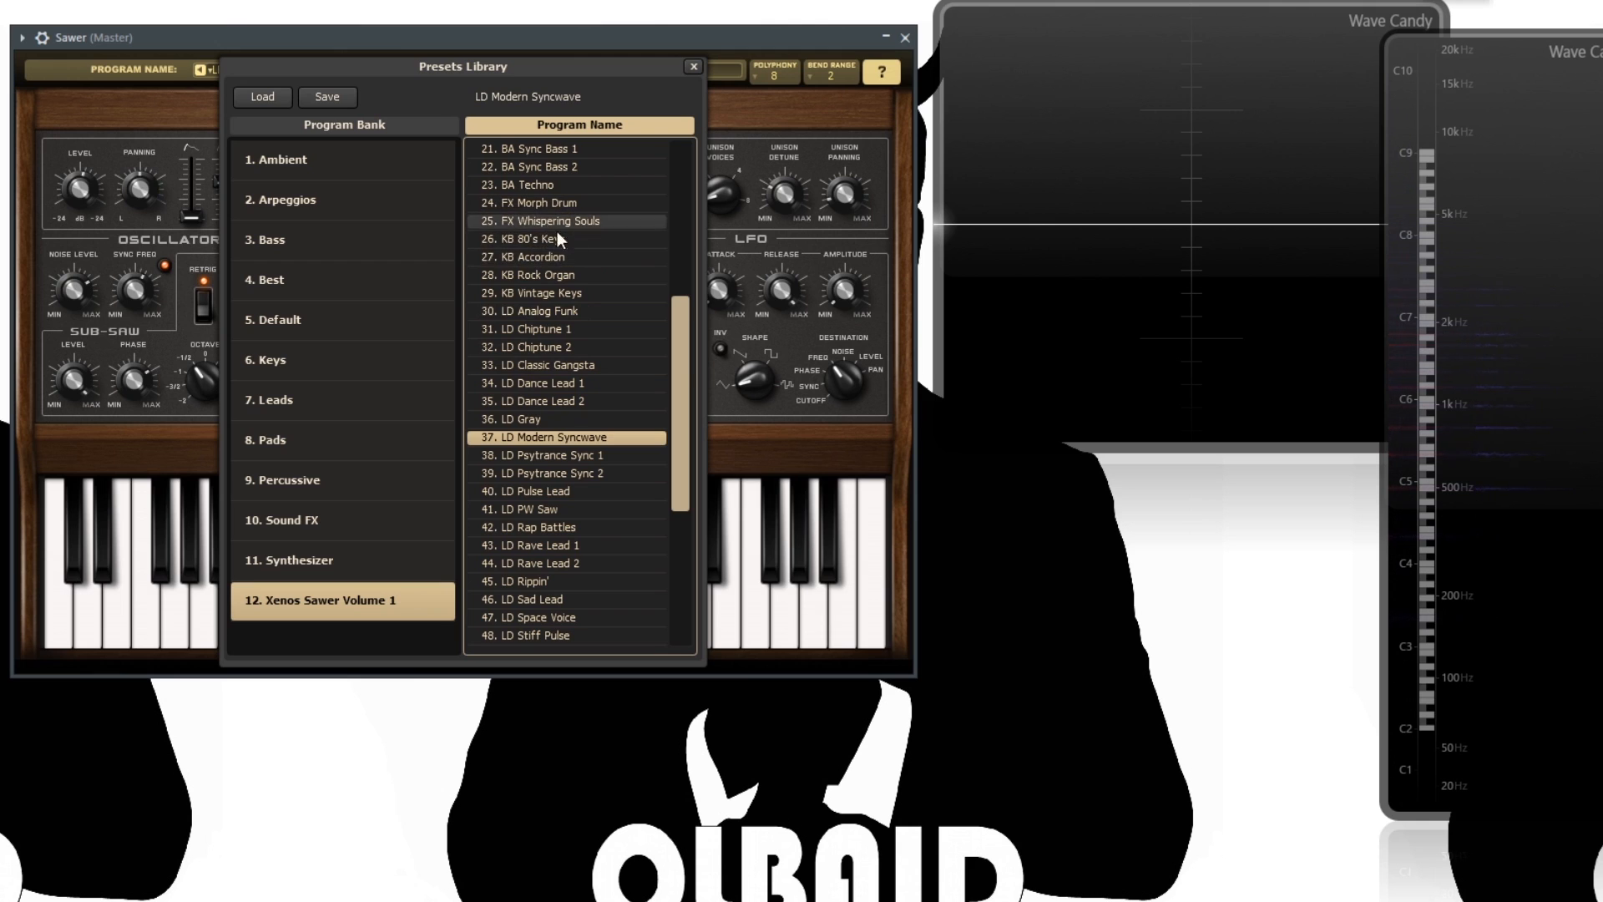
pyautogui.click(538, 267)
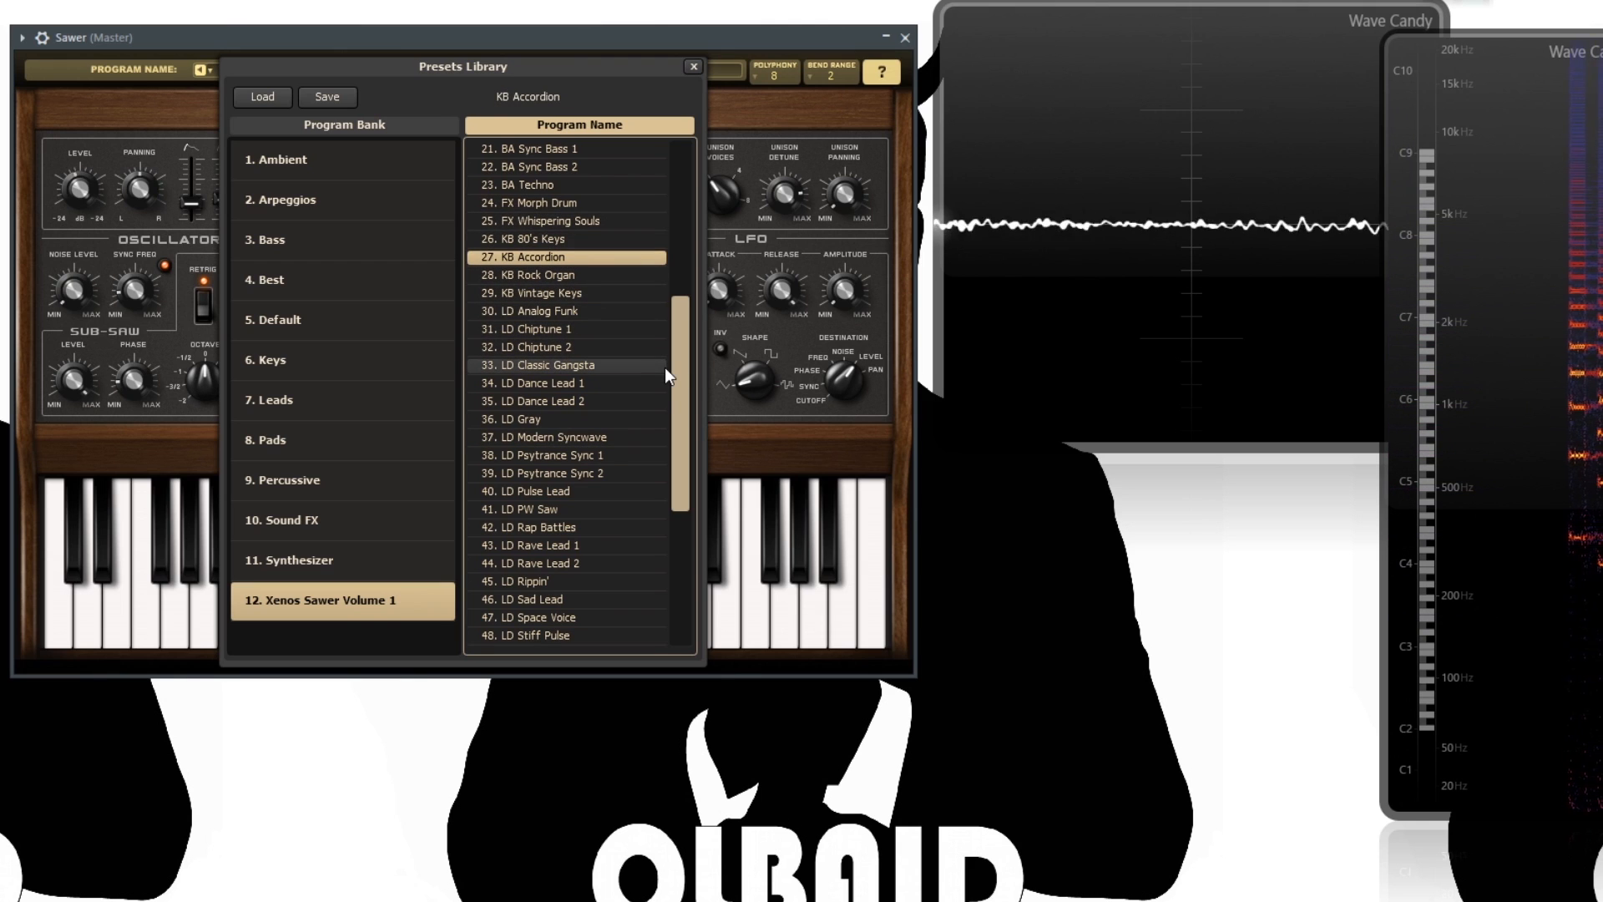
pyautogui.click(574, 382)
pyautogui.scroll(-6, 644, 442)
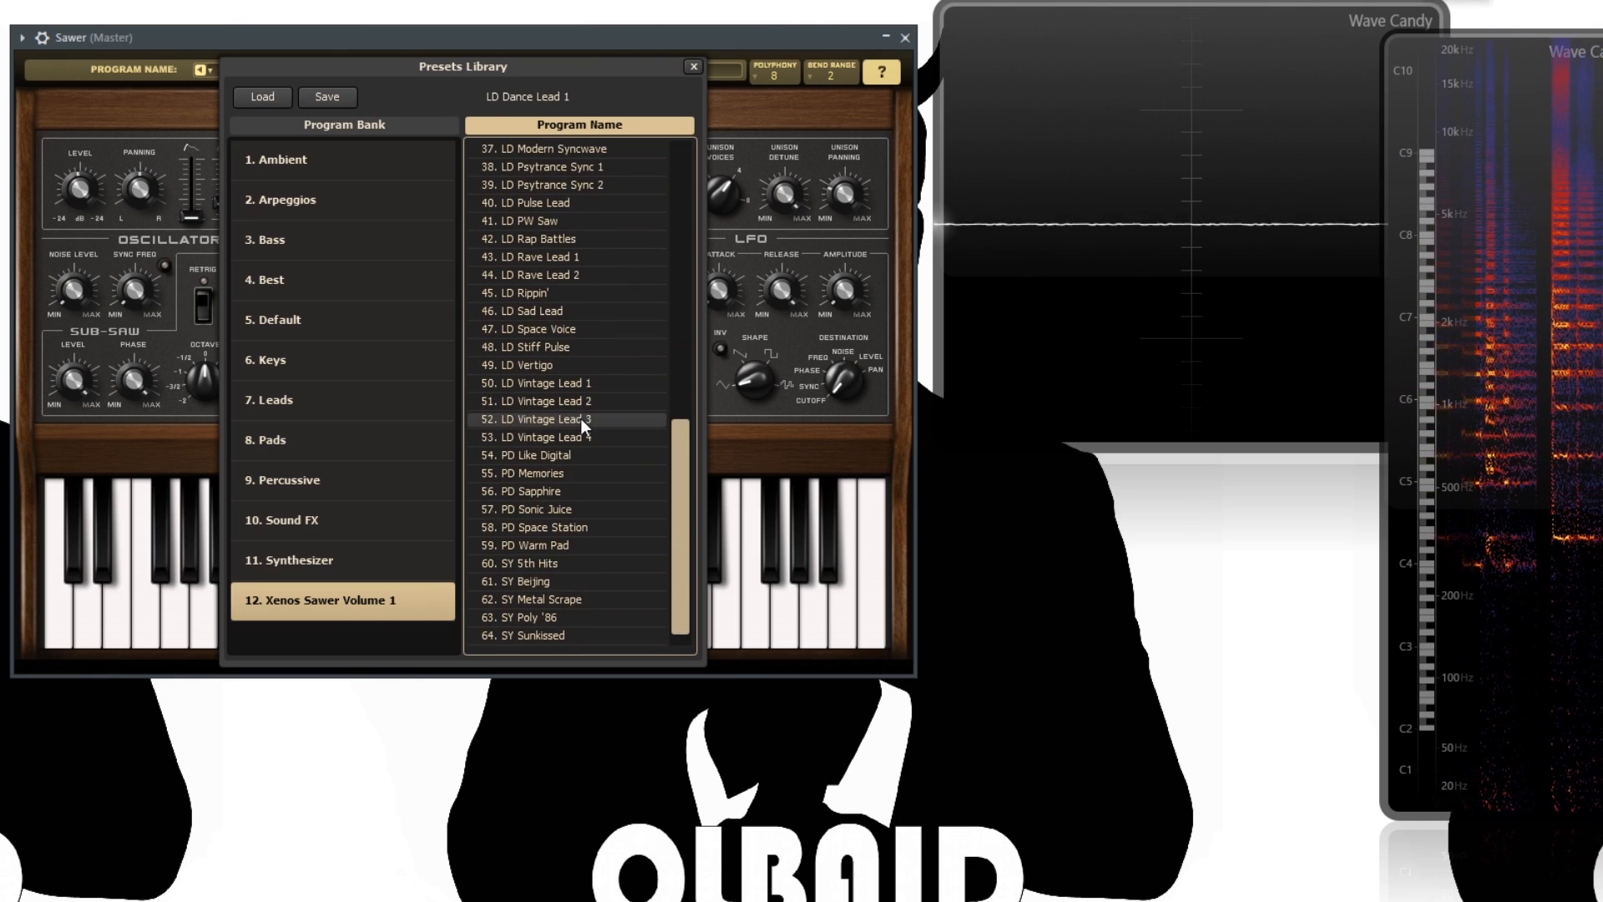
pyautogui.click(529, 455)
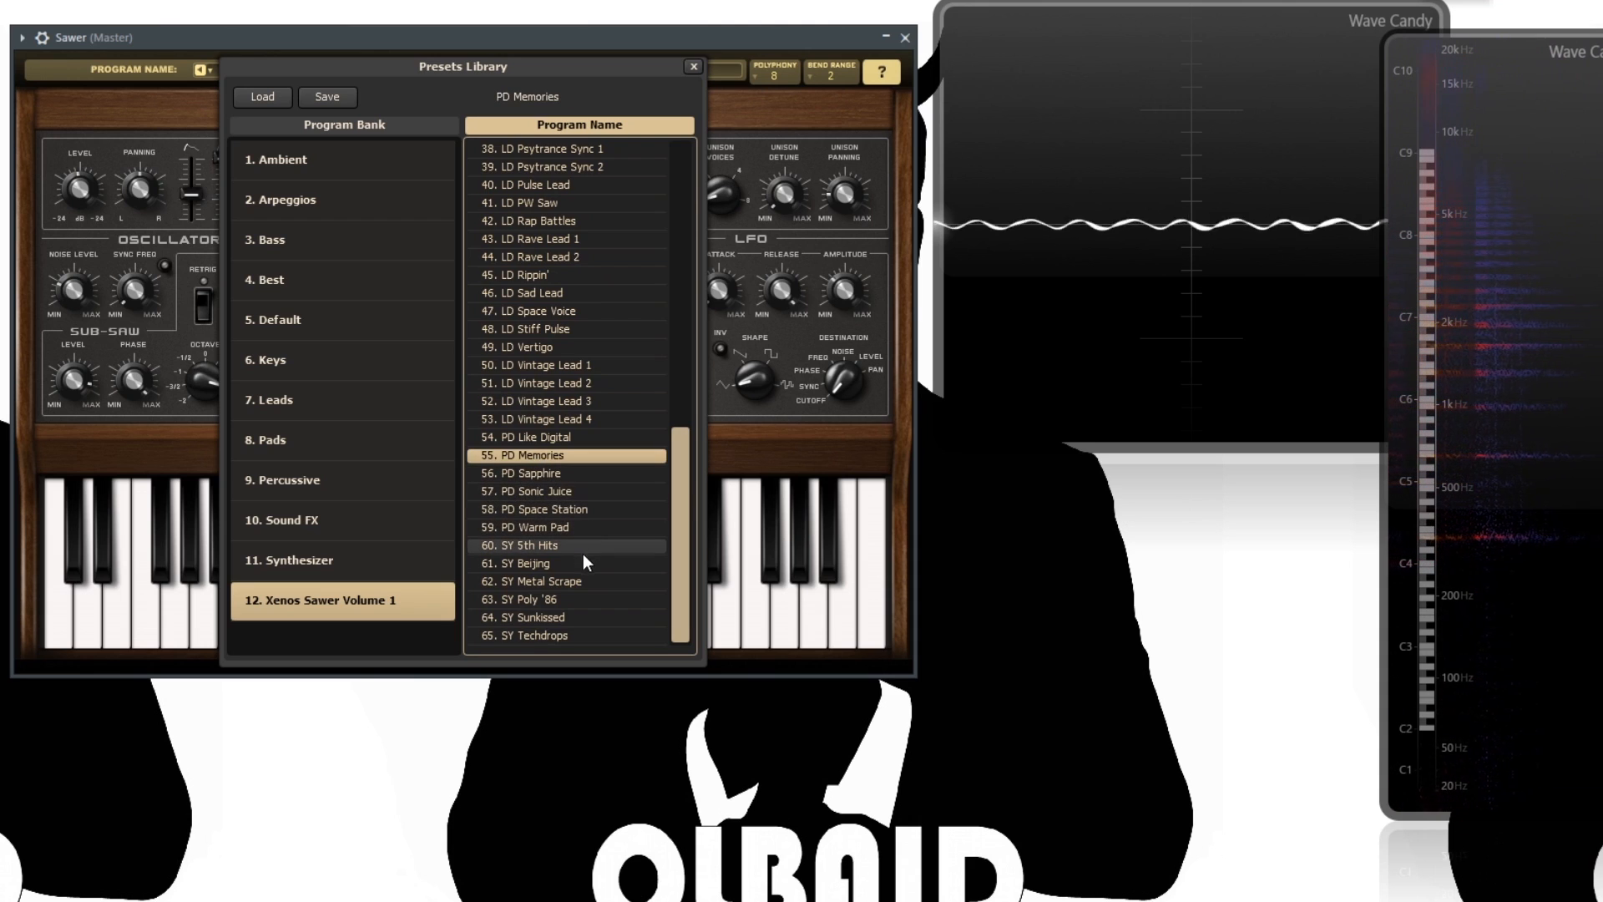
pyautogui.click(525, 551)
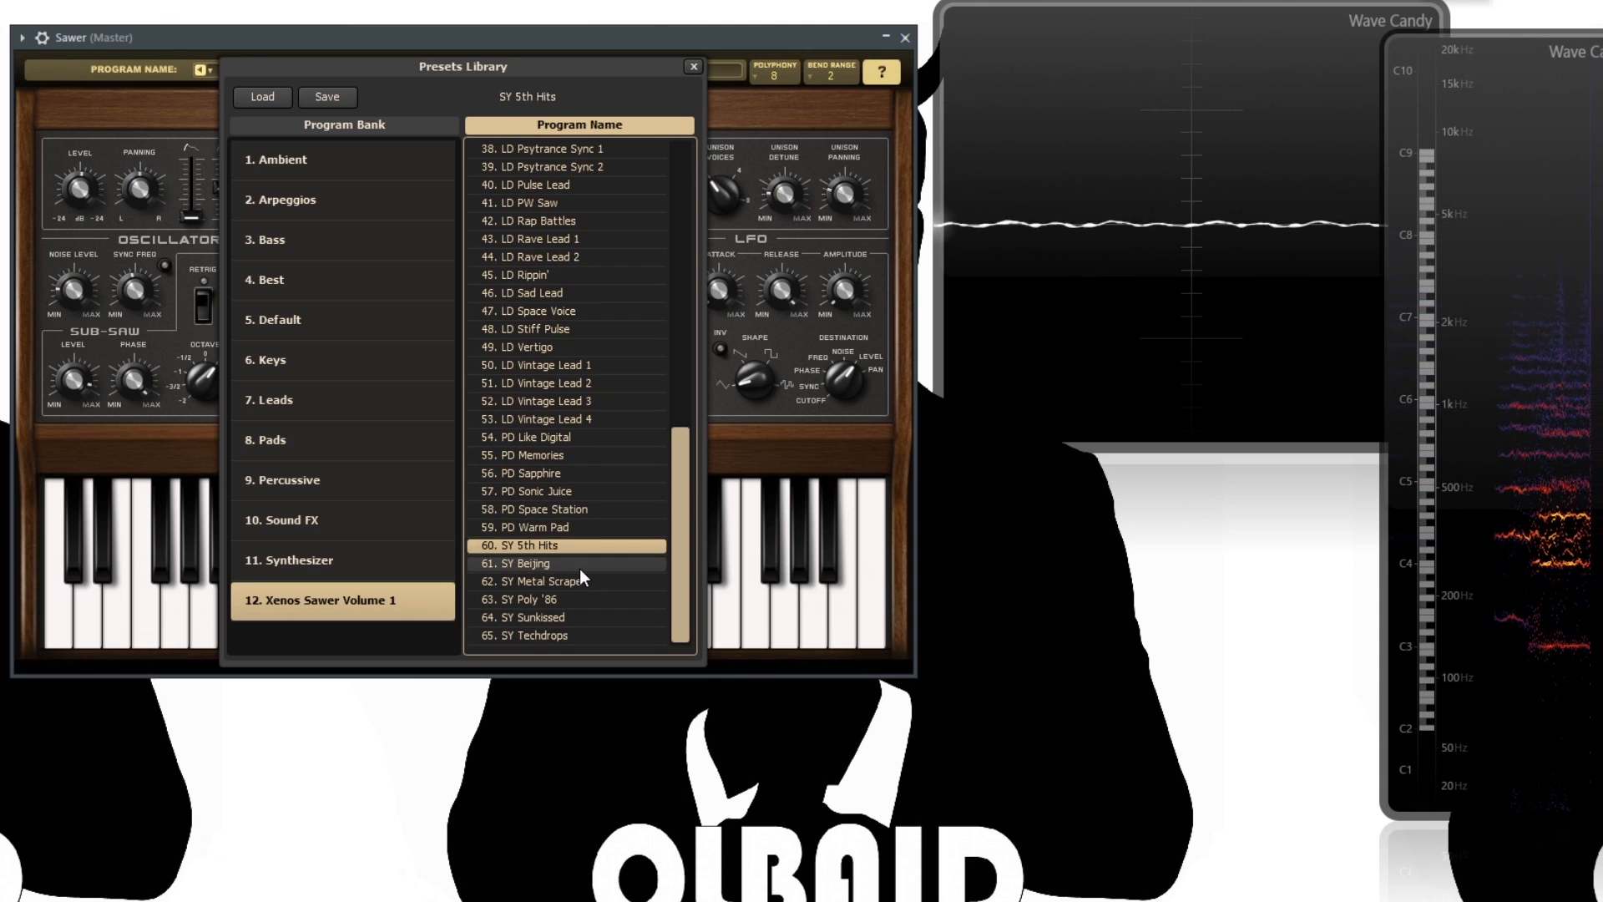
pyautogui.scroll(12, 582, 434)
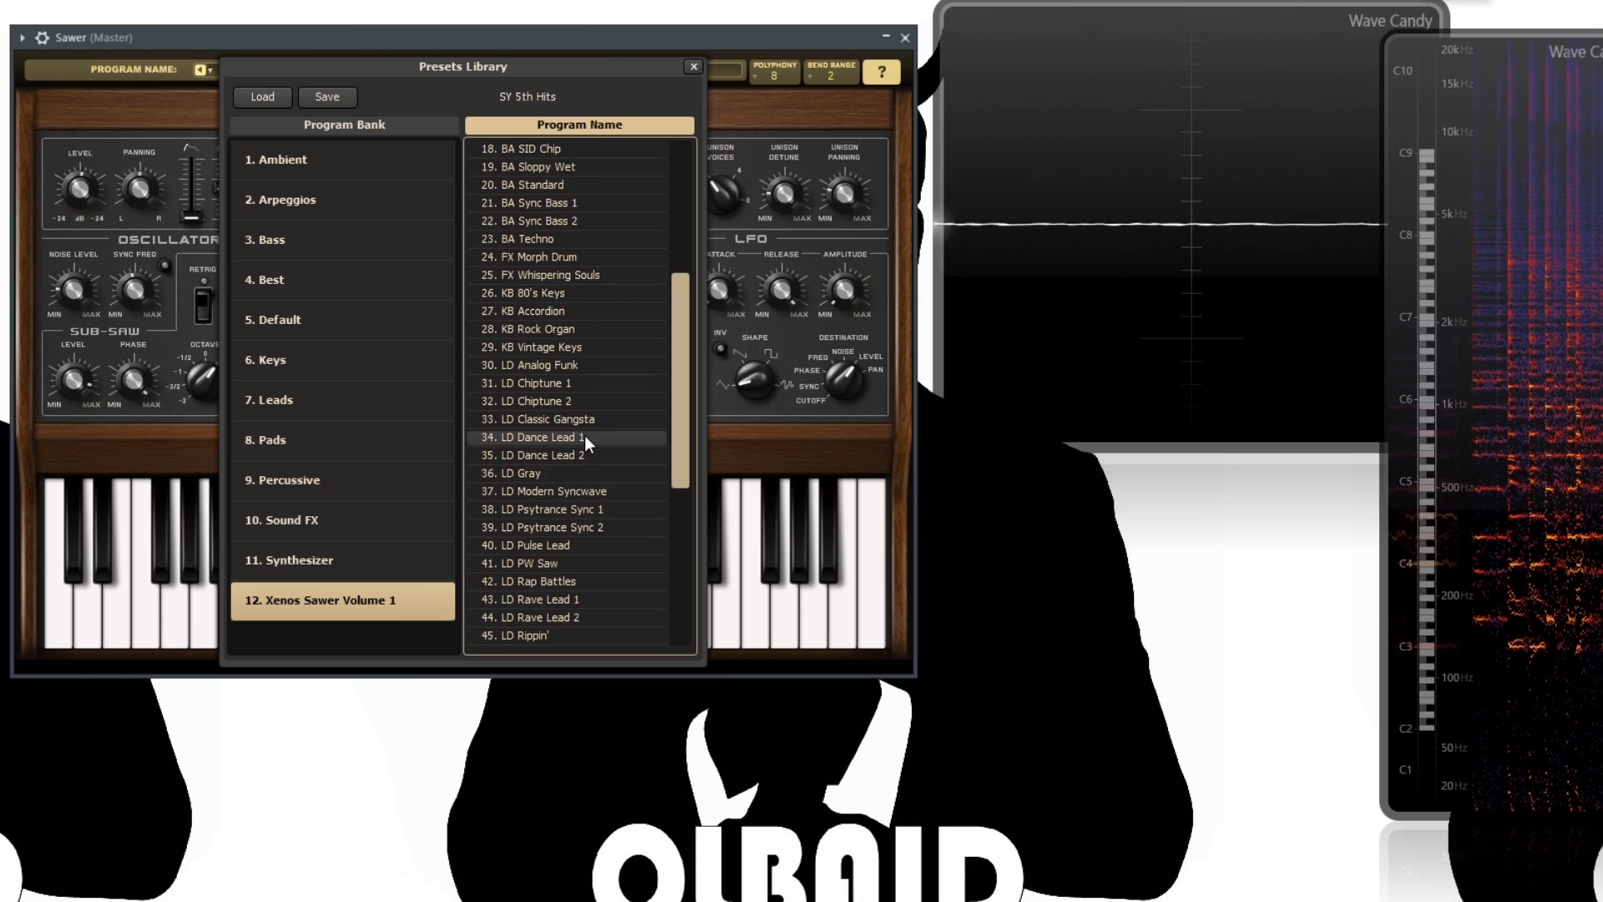
# Load the Default preset from the Default bank and close the presets library
pyautogui.click(332, 322)
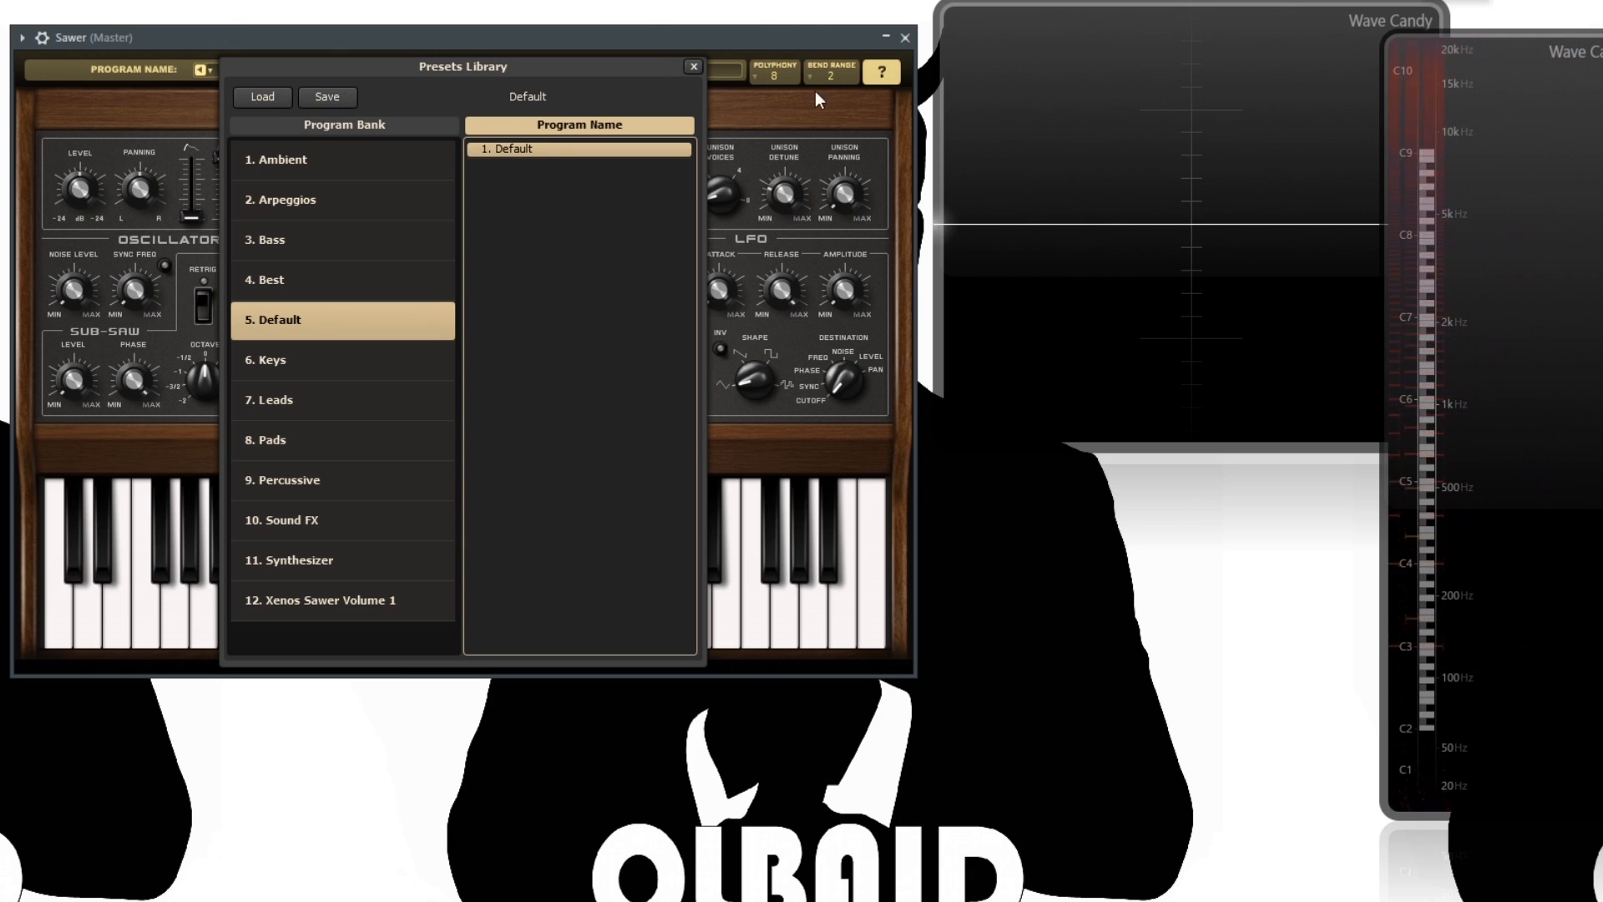
pyautogui.click(693, 66)
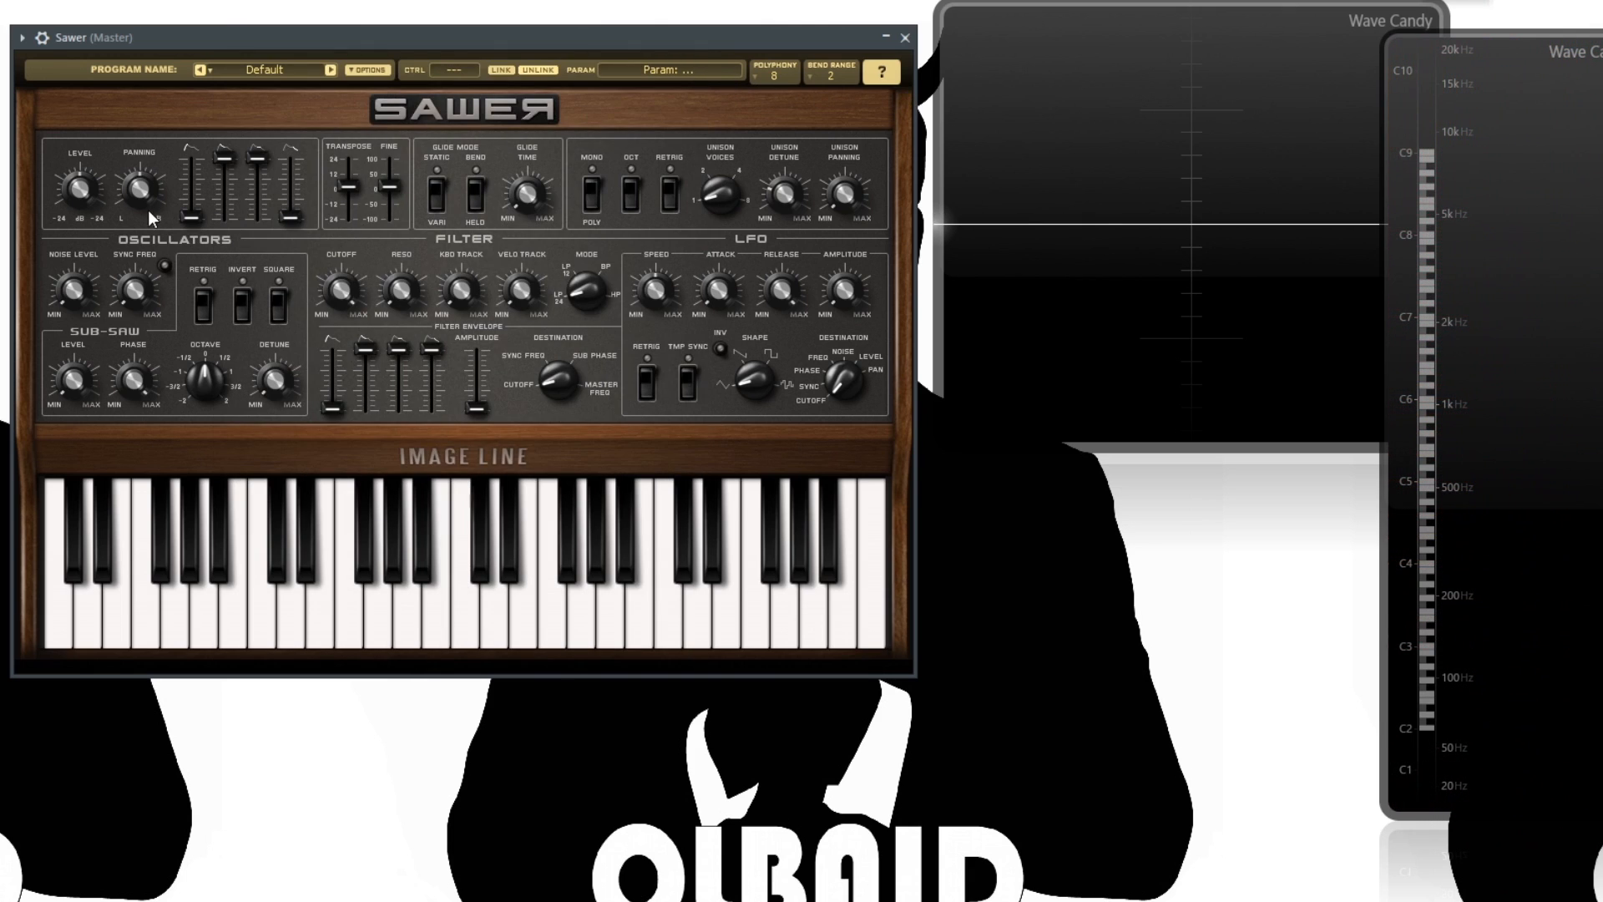
# Reset the program to its initialized sound and play several notes to hear it
pyautogui.click(364, 69)
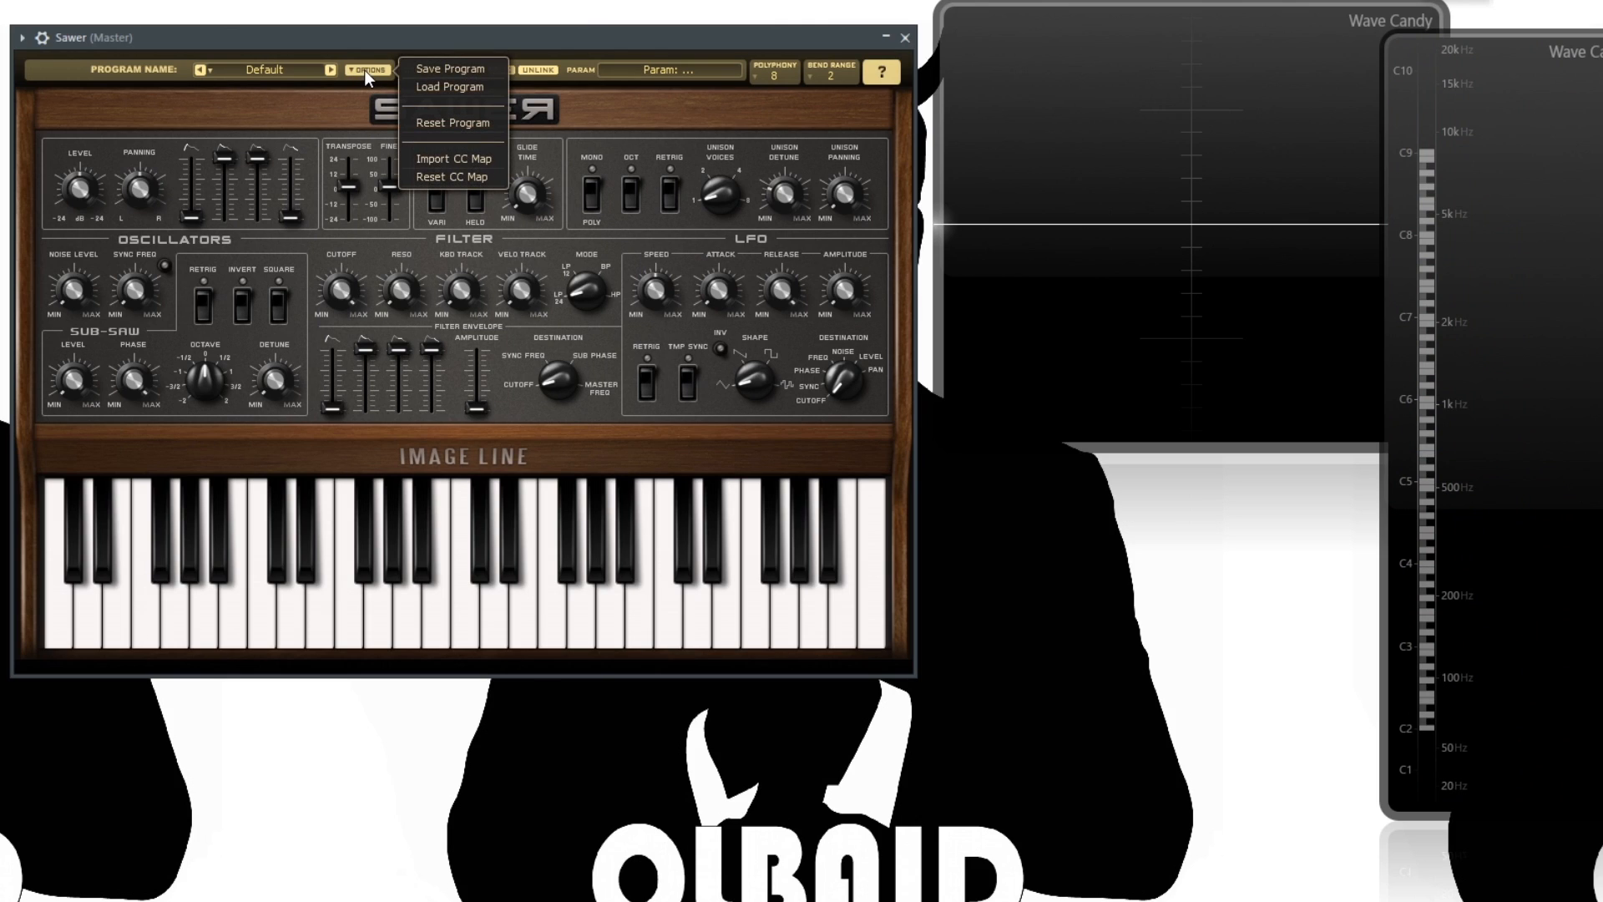
pyautogui.click(459, 125)
pyautogui.press('b')
pyautogui.press('e')
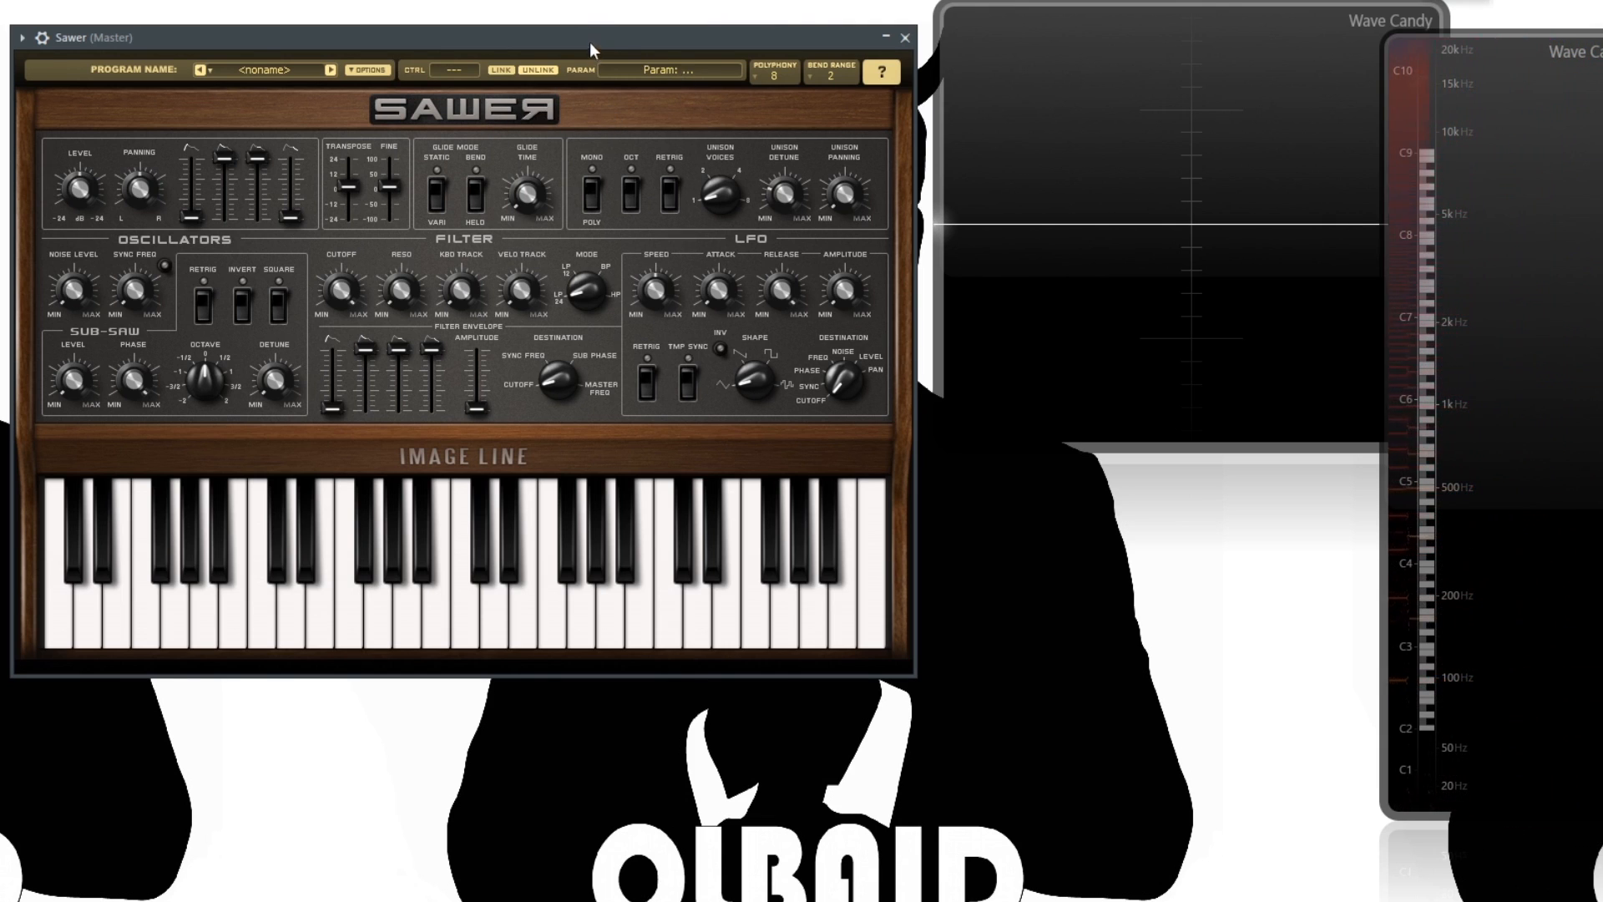
pyautogui.moveTo(591, 44); pyautogui.dragTo(593, 36)
pyautogui.press('q')
pyautogui.press('w')
pyautogui.press('q')
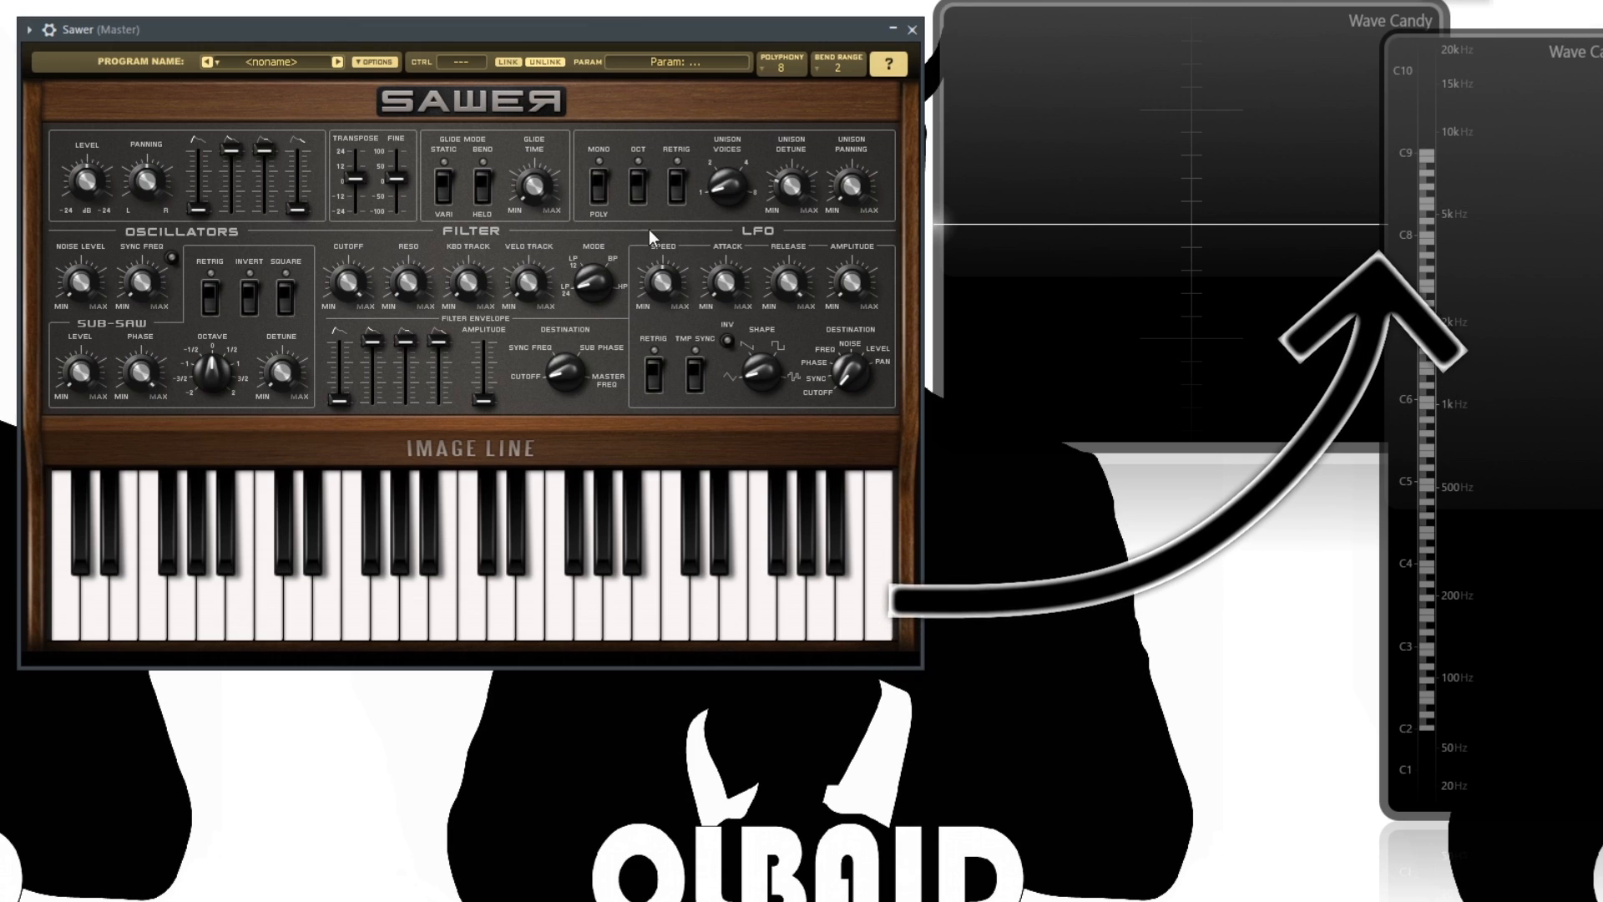
# Try out the master level and panning knobs, leaving the level at 0.0 dB and the panning centred
pyautogui.moveTo(499, 26); pyautogui.dragTo(494, 32)
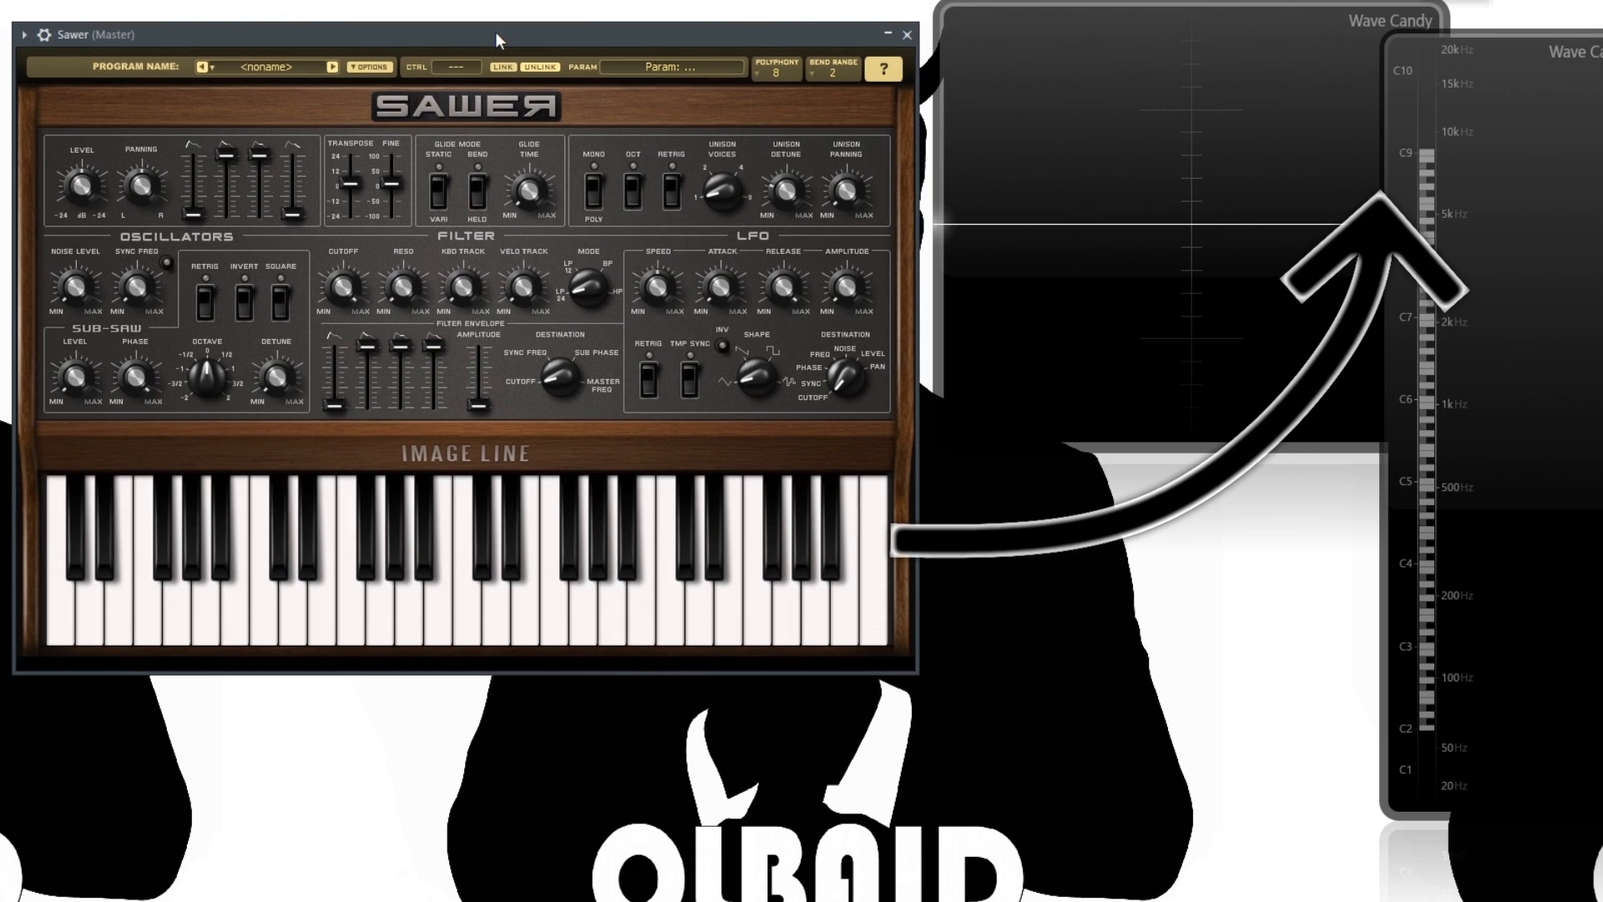
pyautogui.click(93, 199)
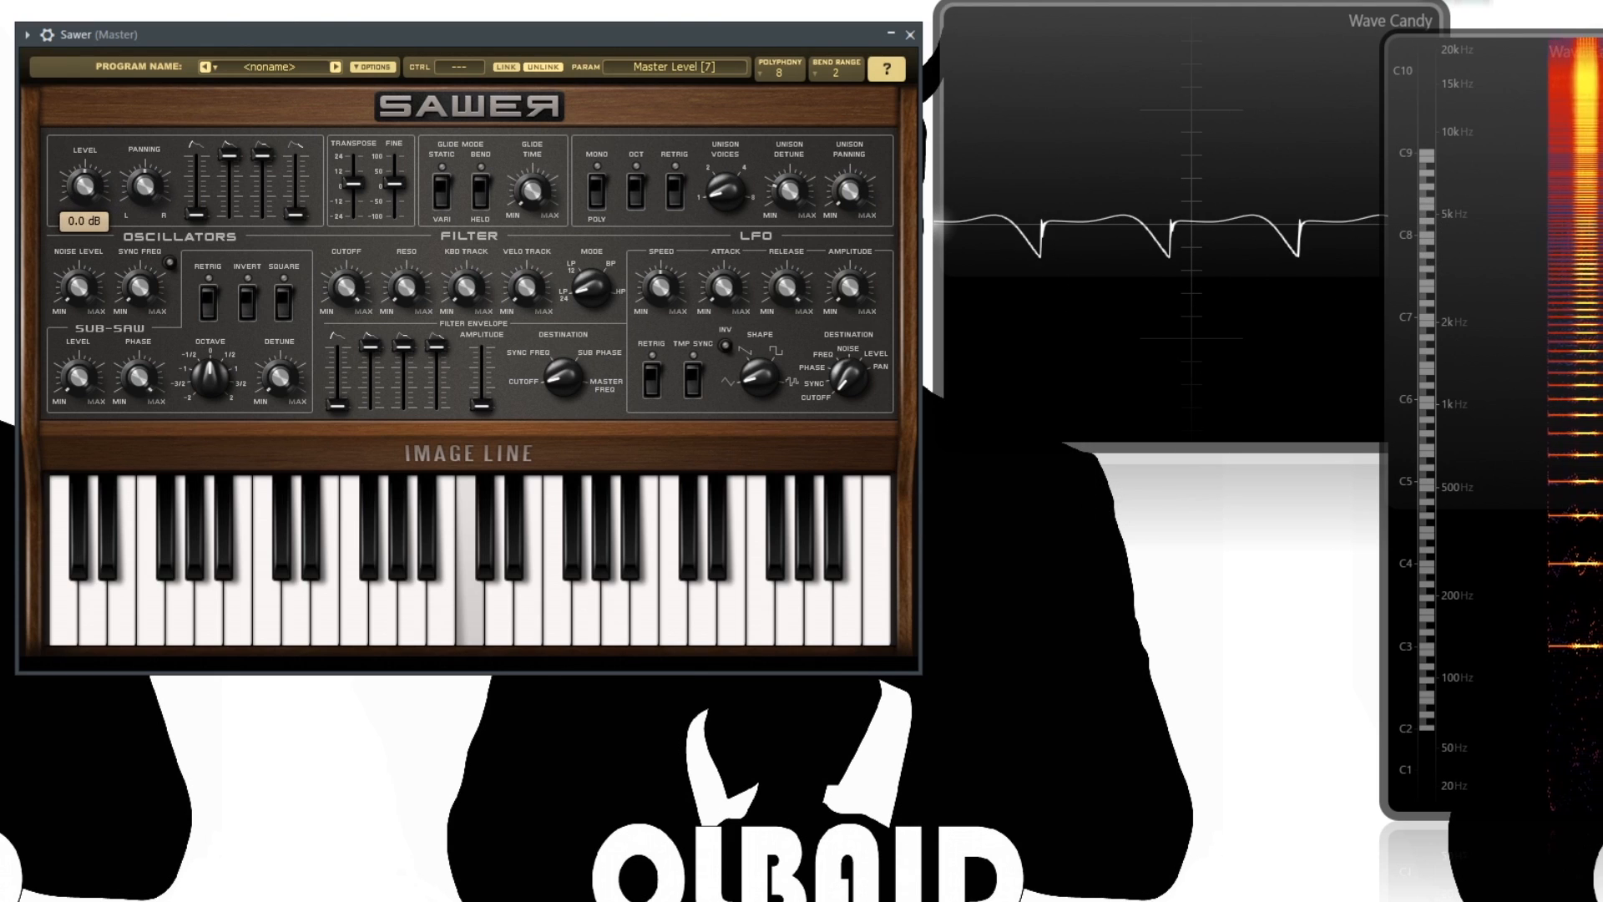
pyautogui.click(147, 189)
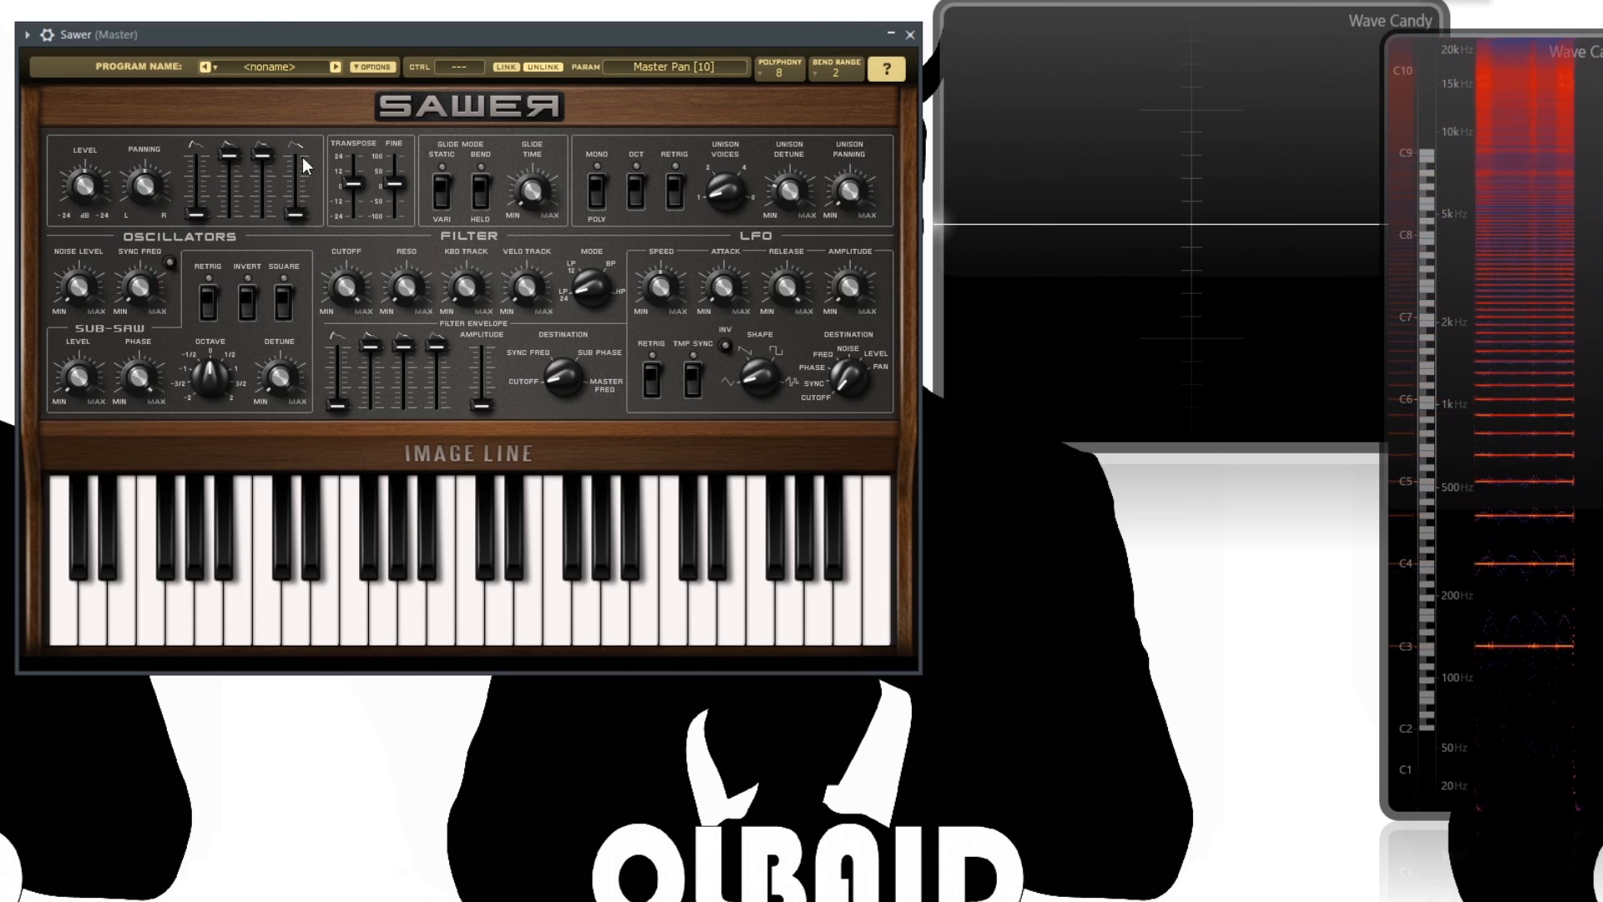
# Try out the master envelope's attack, decay, sustain and release sliders, slightly raising the attack and lowering the decay and sustain
pyautogui.moveTo(194, 214)
pyautogui.mouseDown()
pyautogui.moveTo(195, 163)
pyautogui.moveTo(194, 214)
pyautogui.mouseUp()
pyautogui.click(229, 157)
pyautogui.moveTo(261, 155)
pyautogui.mouseDown()
pyautogui.moveTo(262, 186)
pyautogui.moveTo(262, 162)
pyautogui.mouseUp()
pyautogui.click(296, 215)
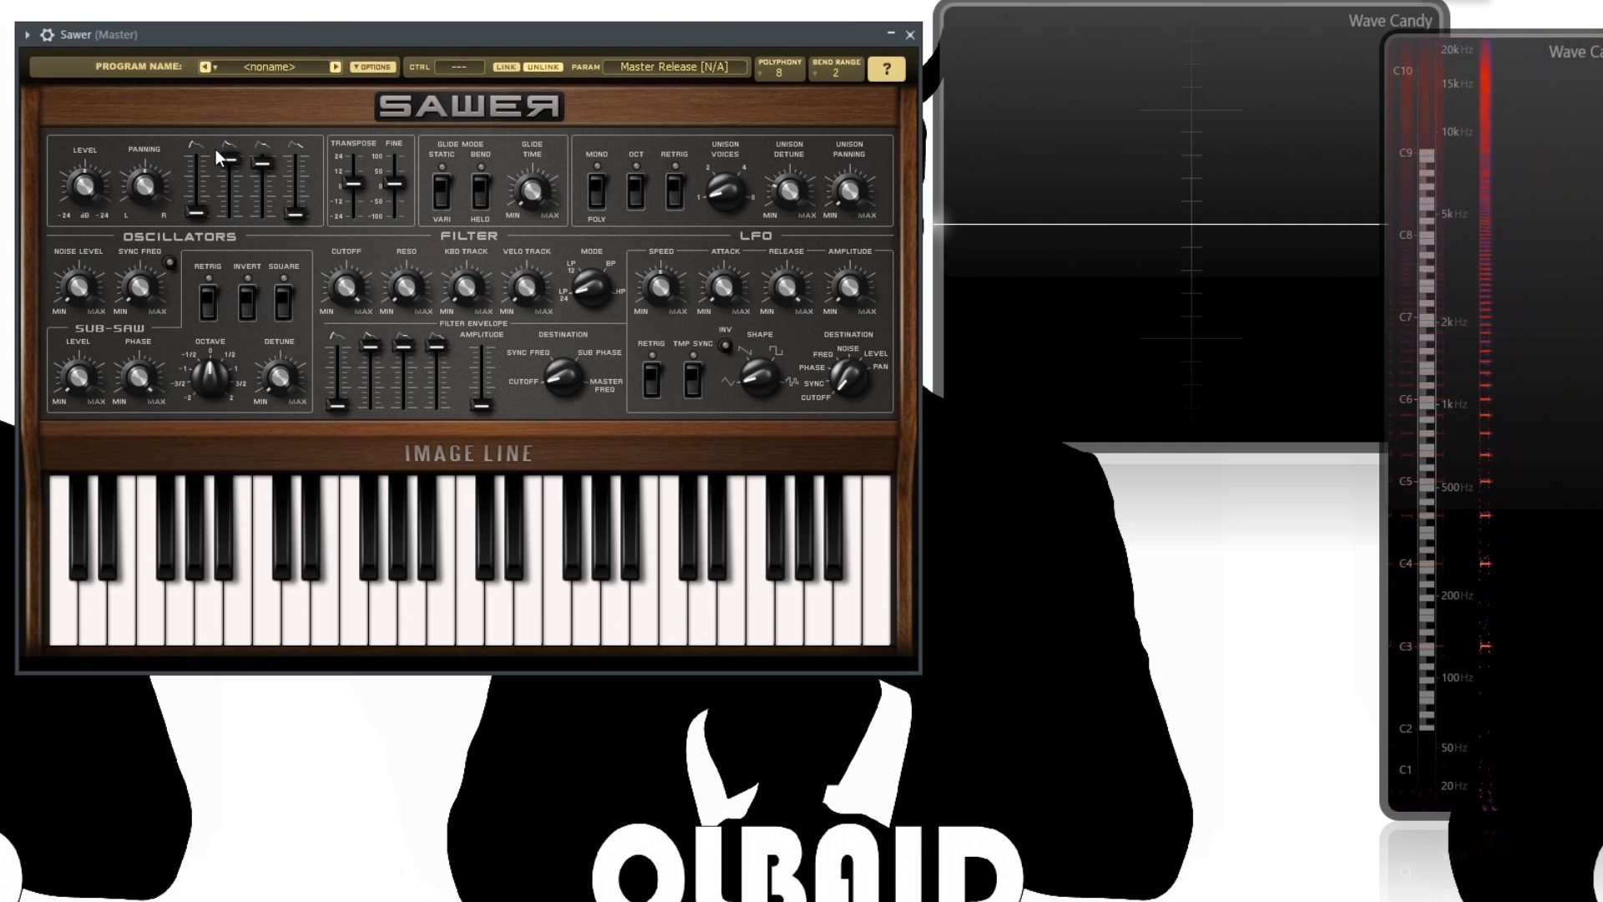
pyautogui.moveTo(261, 163); pyautogui.dragTo(261, 174)
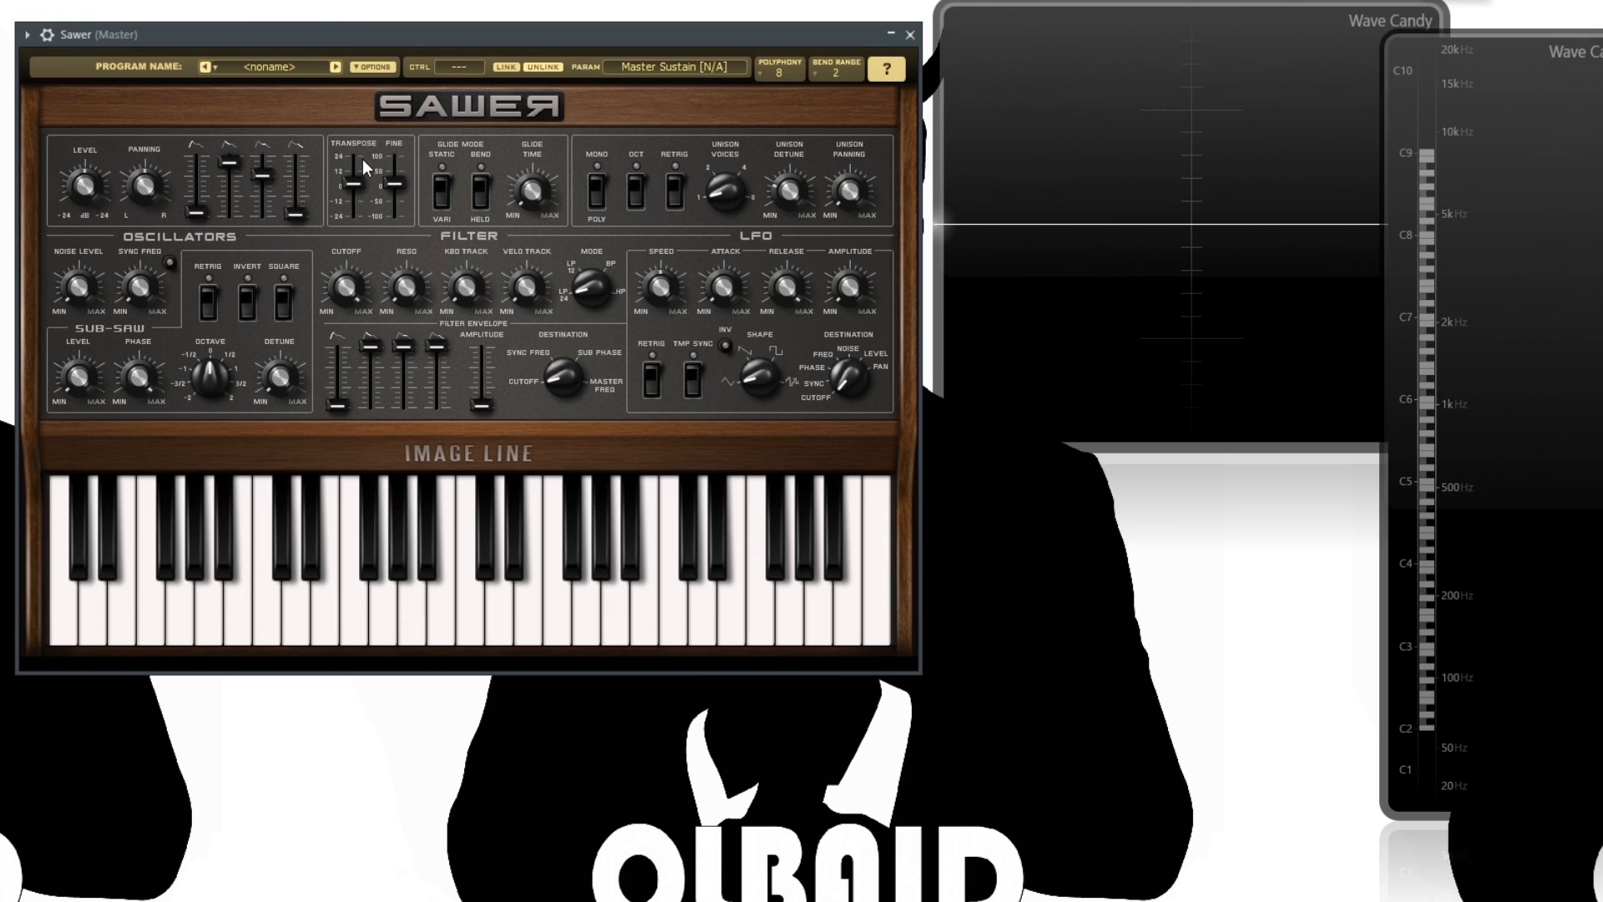
# Test the transpose and fine tune sliders up and down, then return both to zero
pyautogui.click(351, 185)
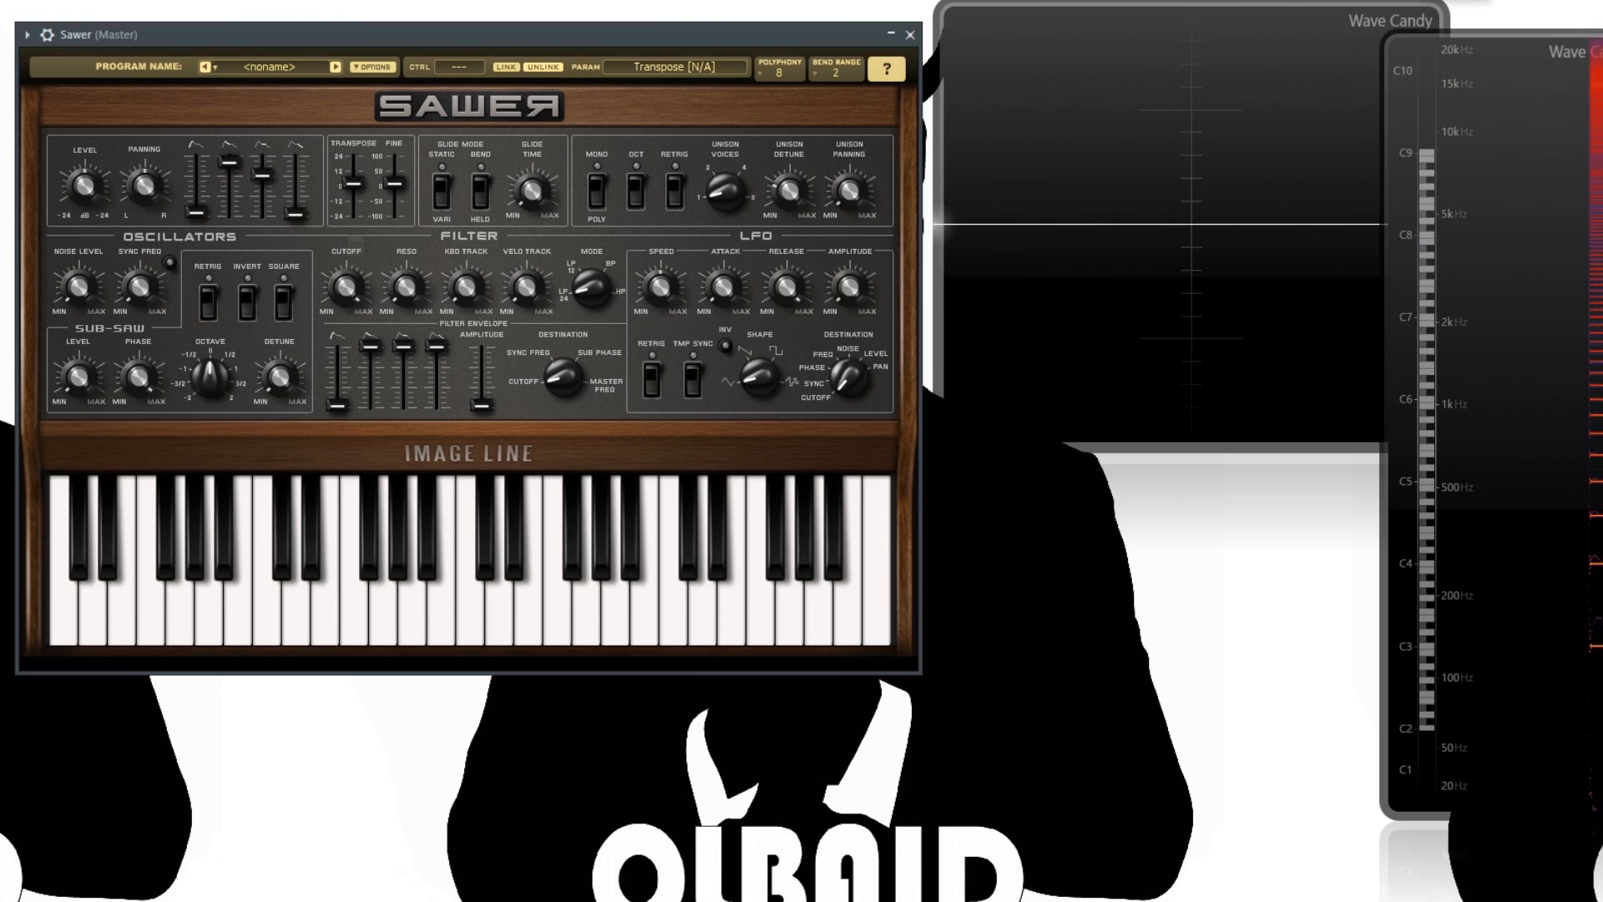
pyautogui.moveTo(354, 179)
pyautogui.mouseDown()
pyautogui.moveTo(353, 155)
pyautogui.moveTo(354, 214)
pyautogui.moveTo(354, 185)
pyautogui.mouseUp()
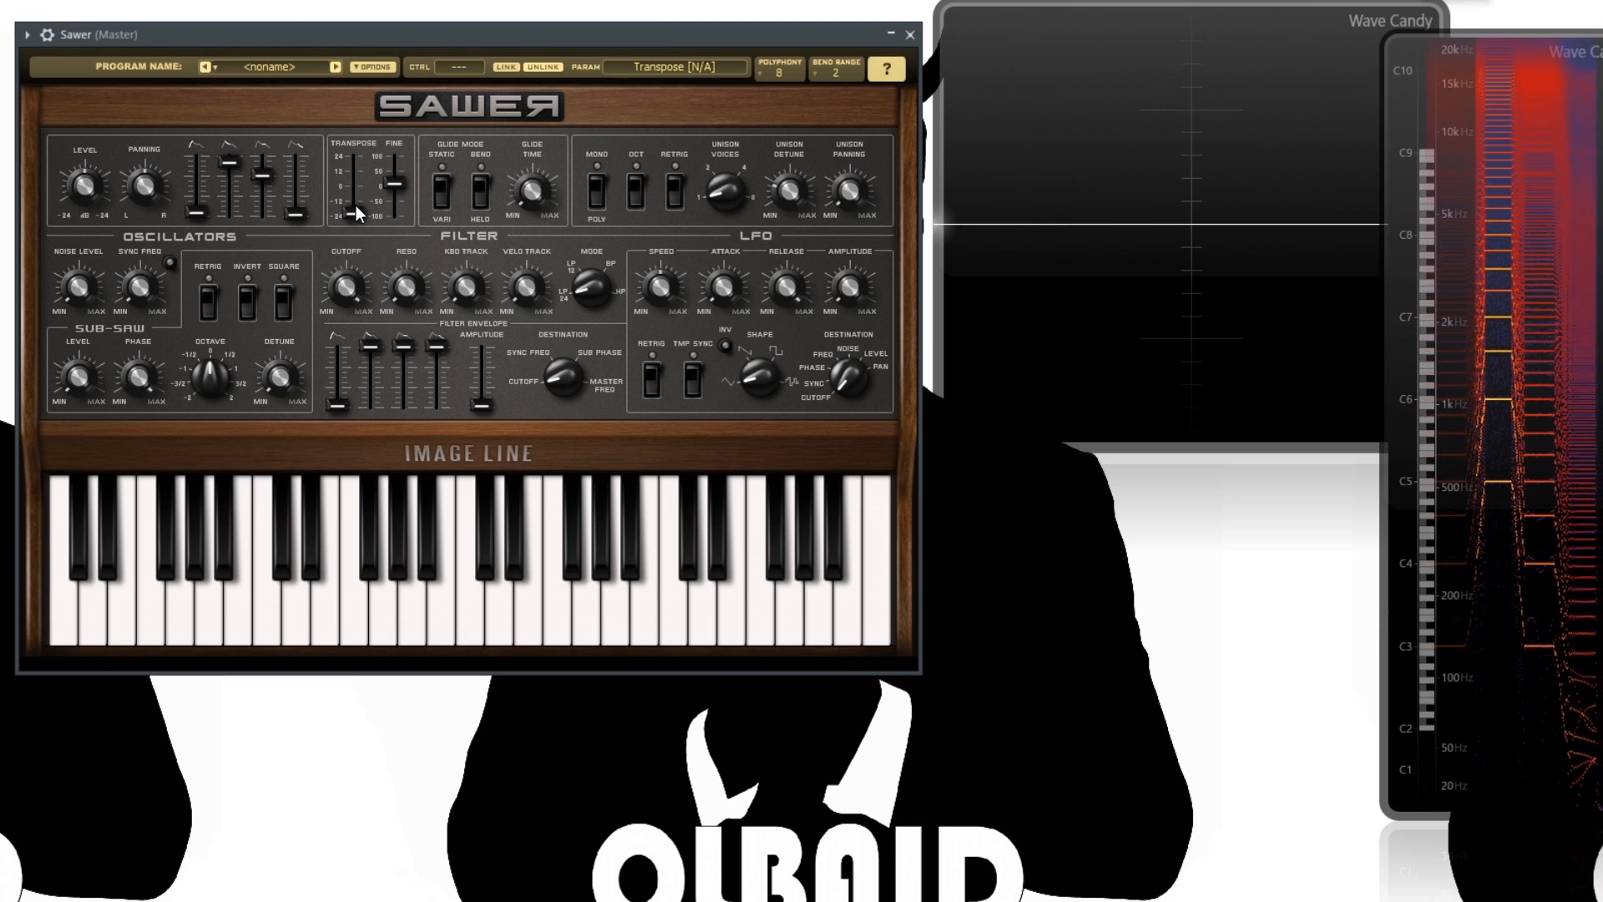
pyautogui.moveTo(356, 214); pyautogui.dragTo(396, 159)
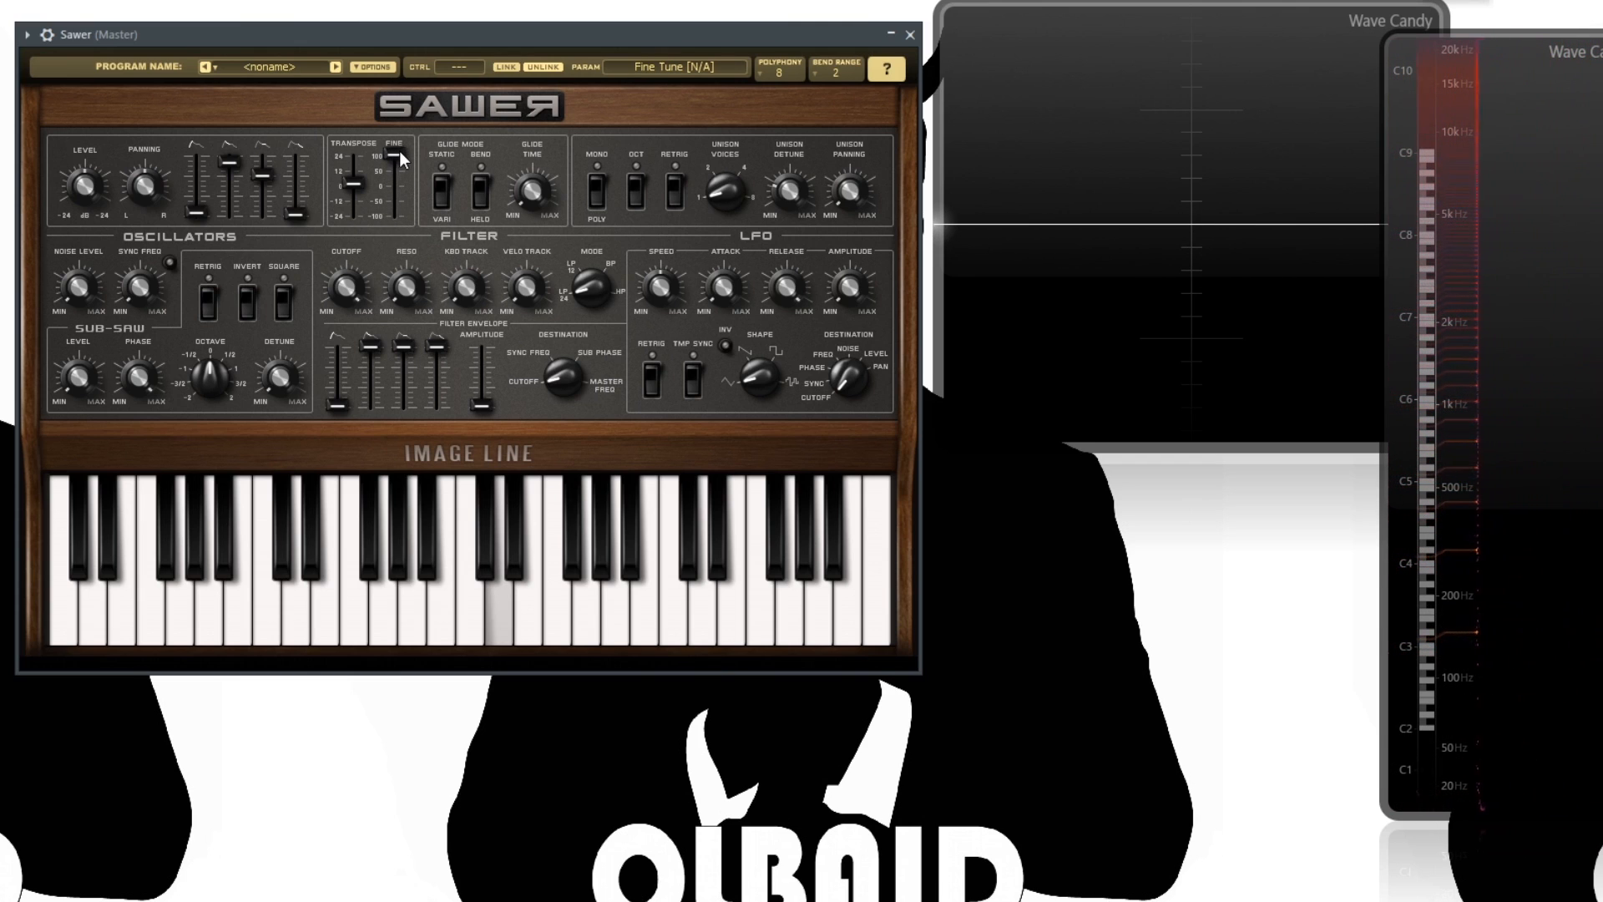
pyautogui.click(391, 157)
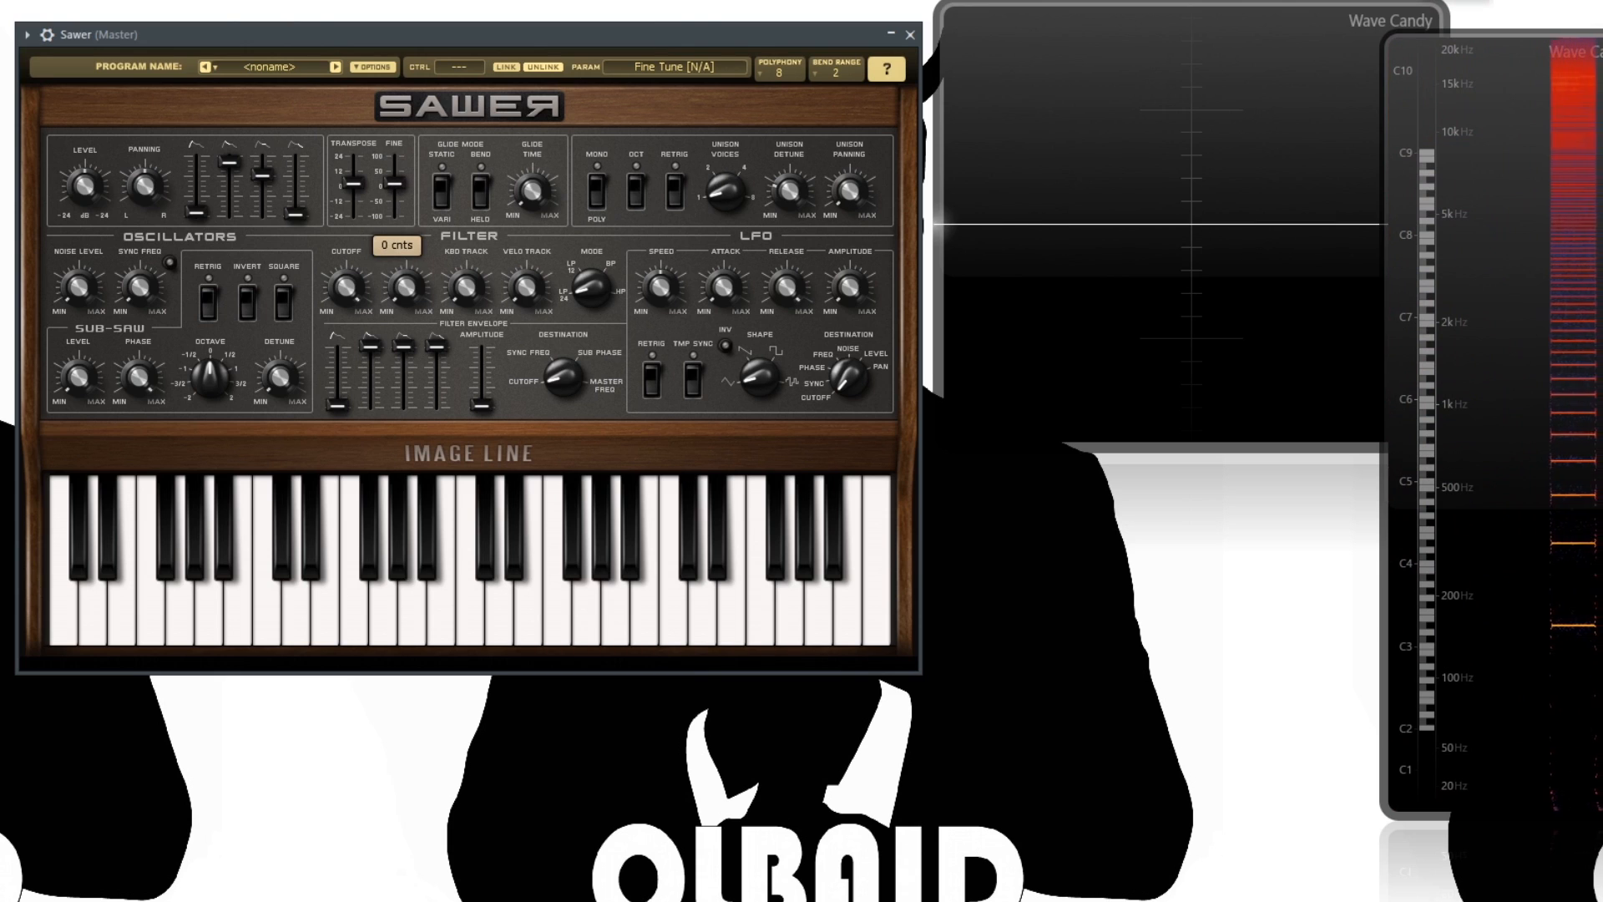
pyautogui.moveTo(394, 155); pyautogui.dragTo(394, 177)
pyautogui.moveTo(395, 198); pyautogui.dragTo(395, 184)
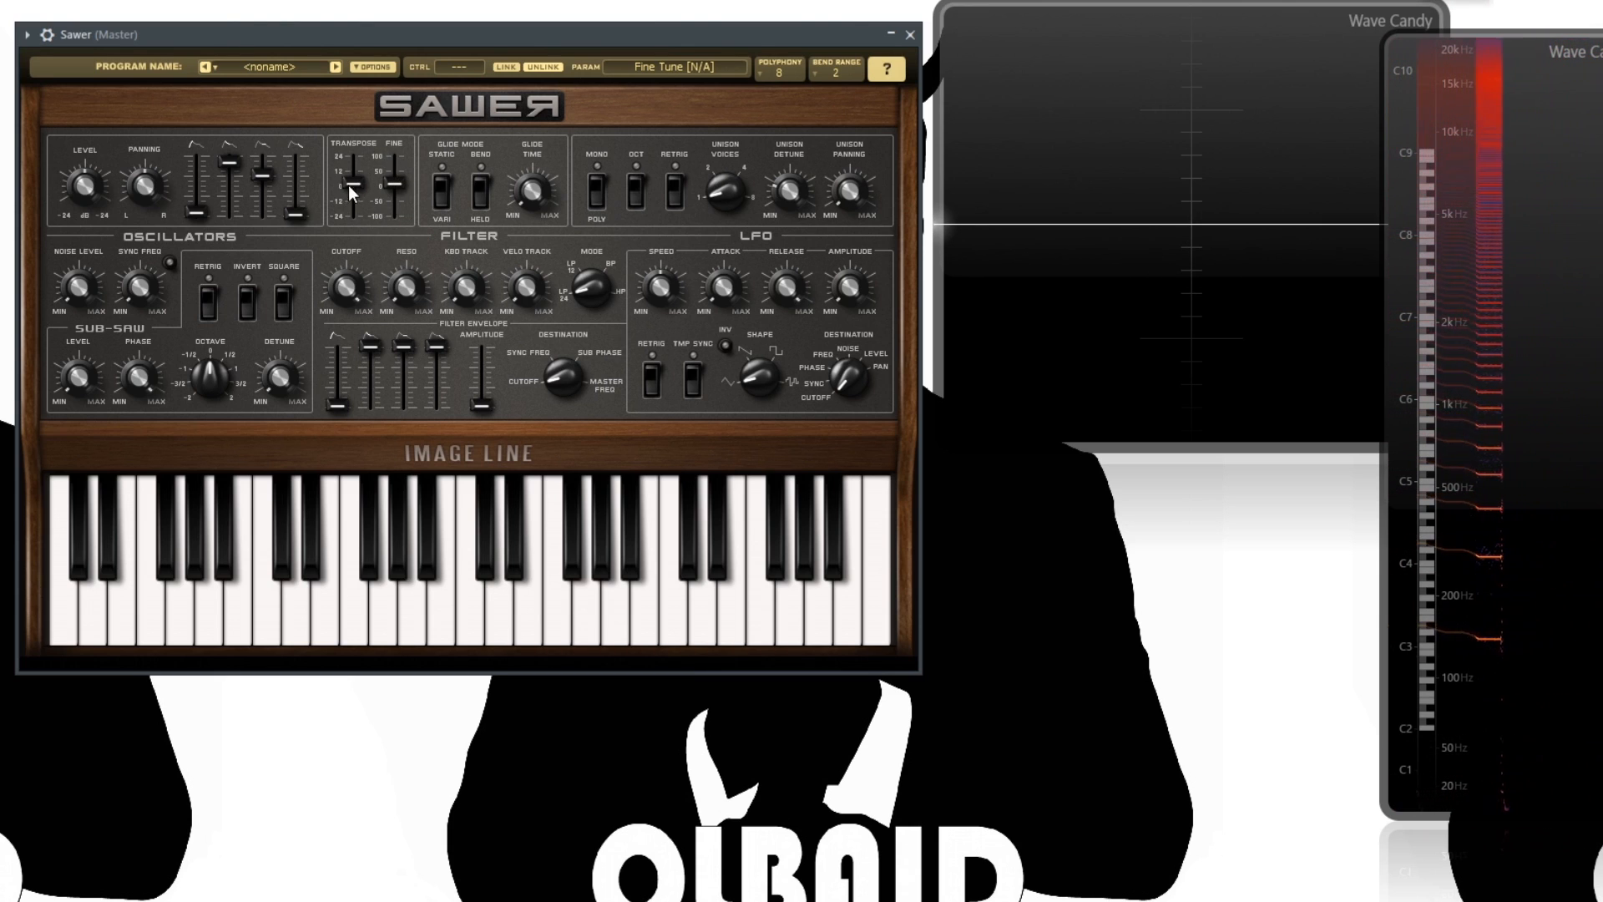
# Reset the master release, sustain, decay and fine tune sliders to their default values
pyautogui.click(293, 215)
pyautogui.rightClick(262, 177)
pyautogui.rightClick(223, 159)
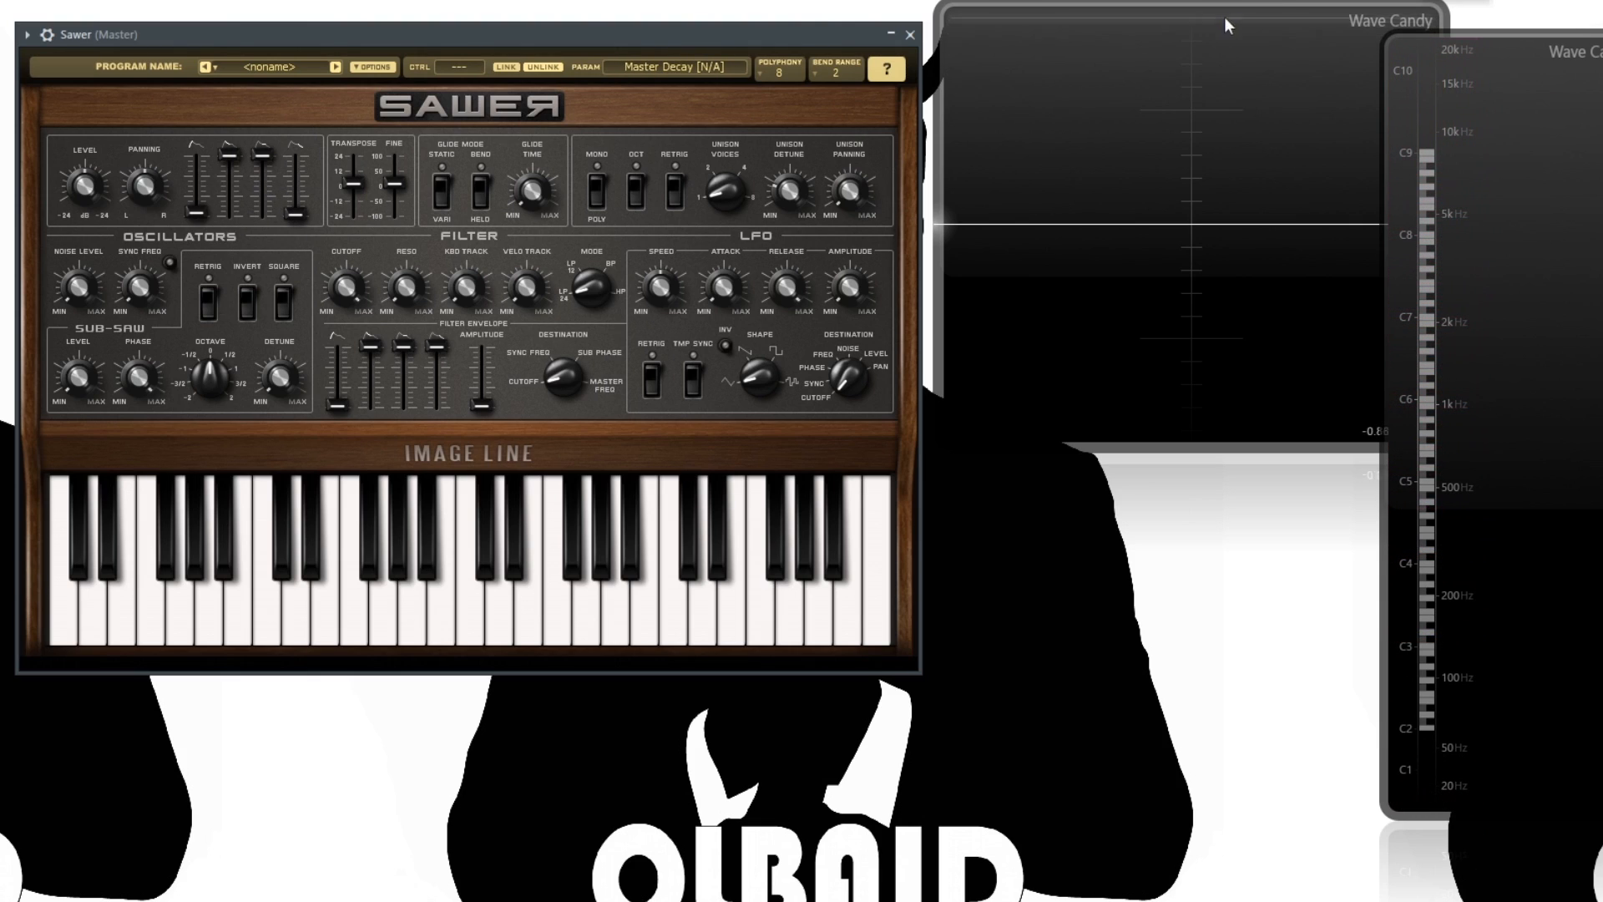
pyautogui.rightClick(395, 183)
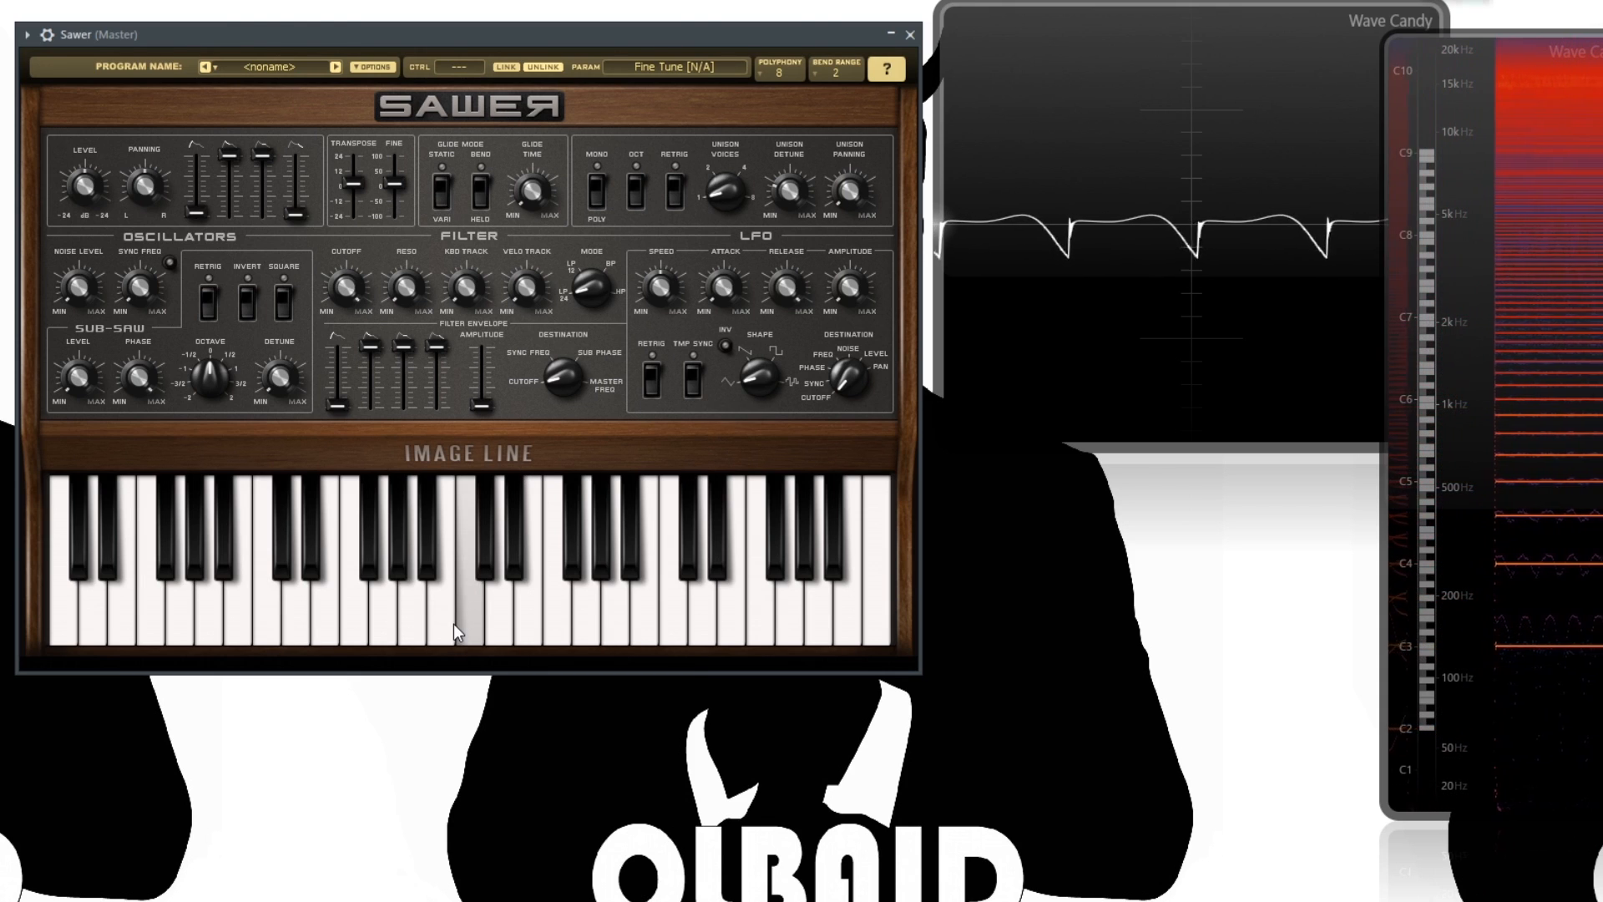
# Vary the glide time between short and long settings while playing low and high notes to hear the slide
pyautogui.click(687, 631)
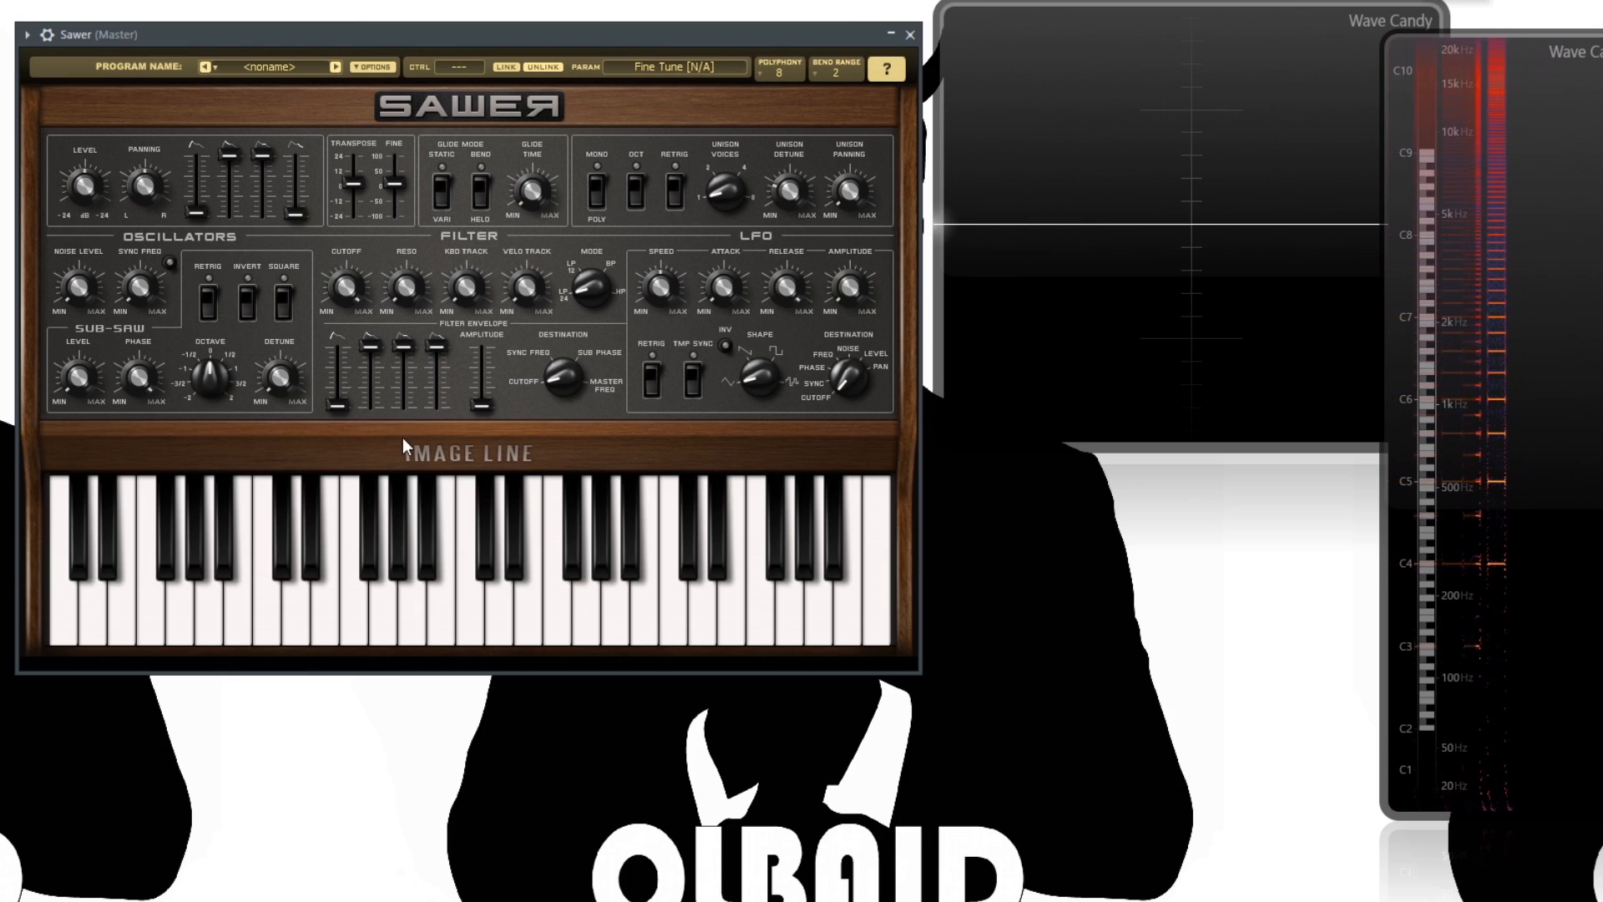
pyautogui.click(541, 208)
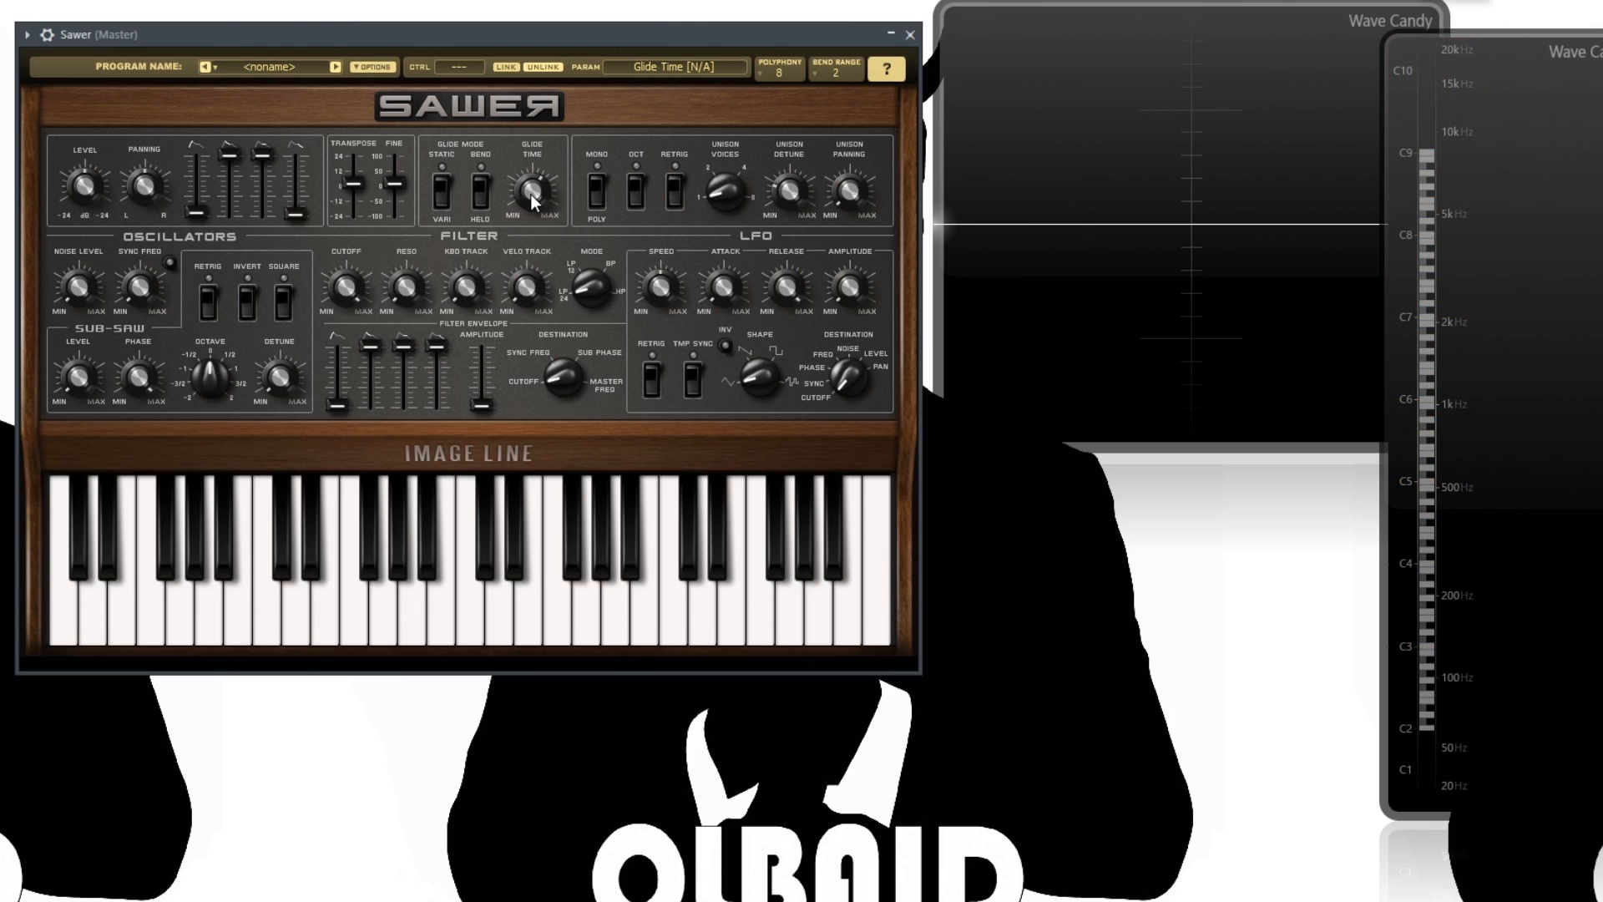
pyautogui.moveTo(529, 193); pyautogui.dragTo(529, 142)
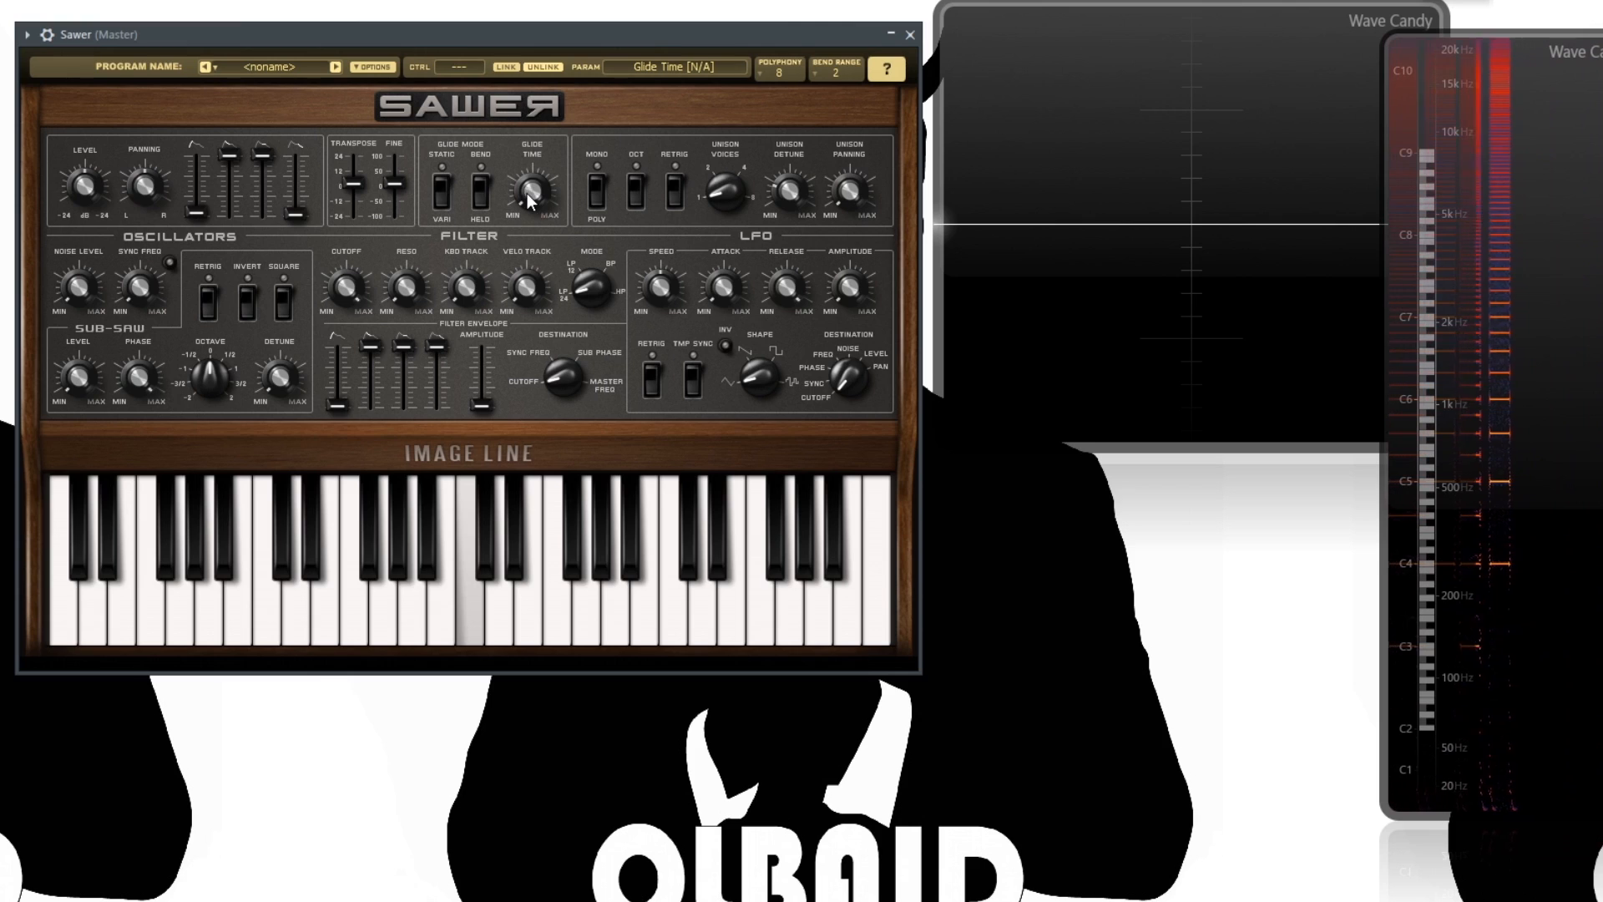
pyautogui.moveTo(527, 200); pyautogui.dragTo(527, 242)
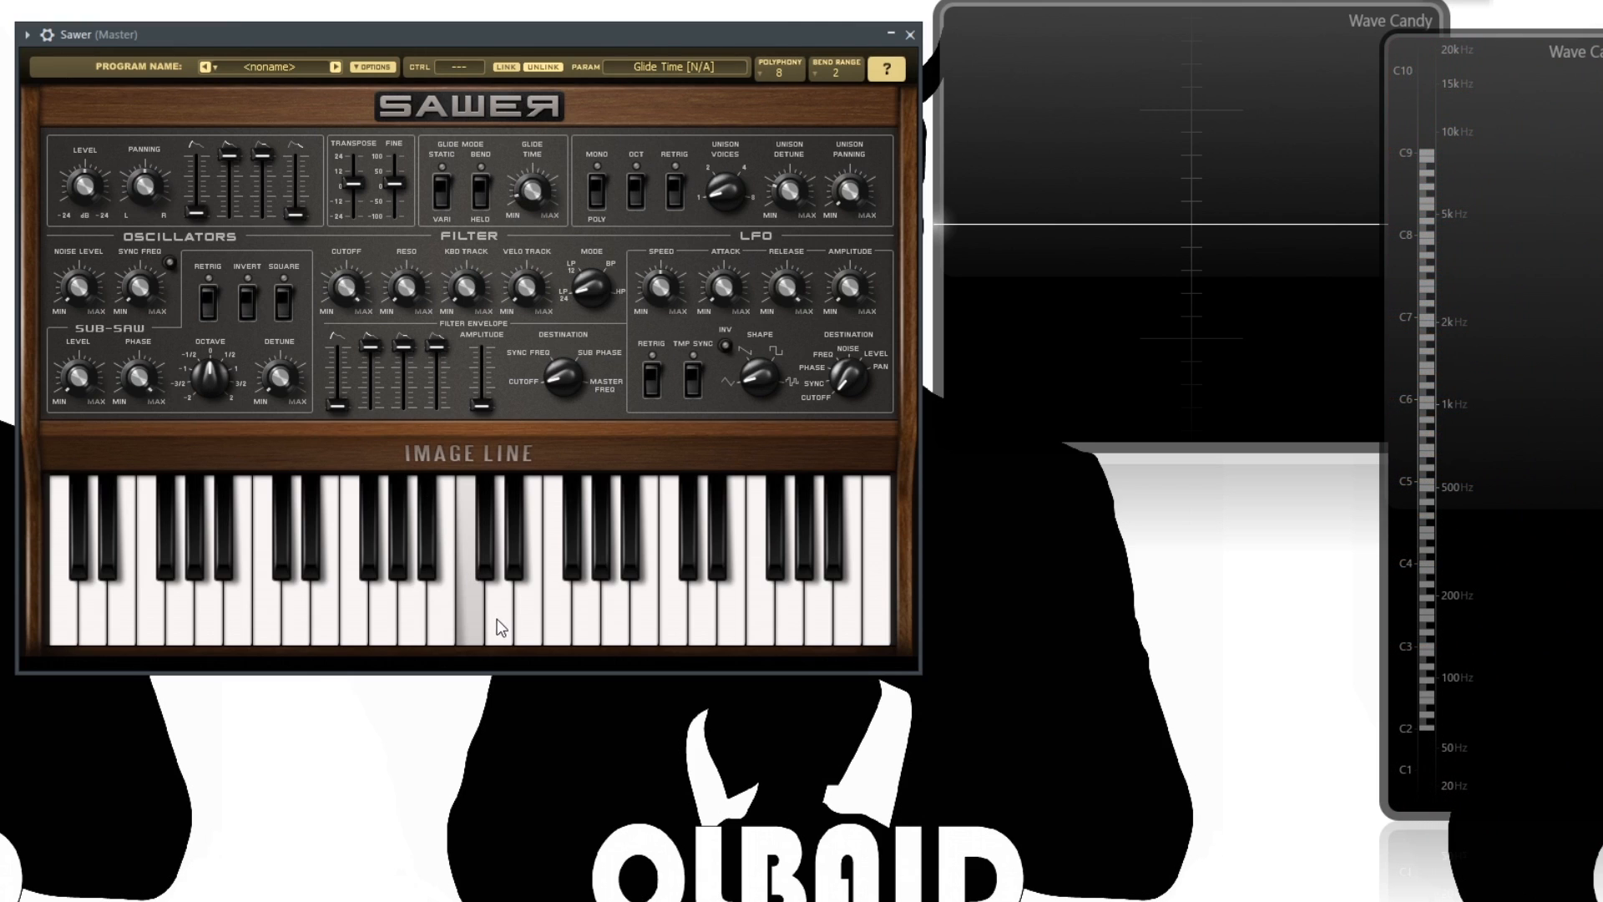
pyautogui.press('z')
pyautogui.press('q')
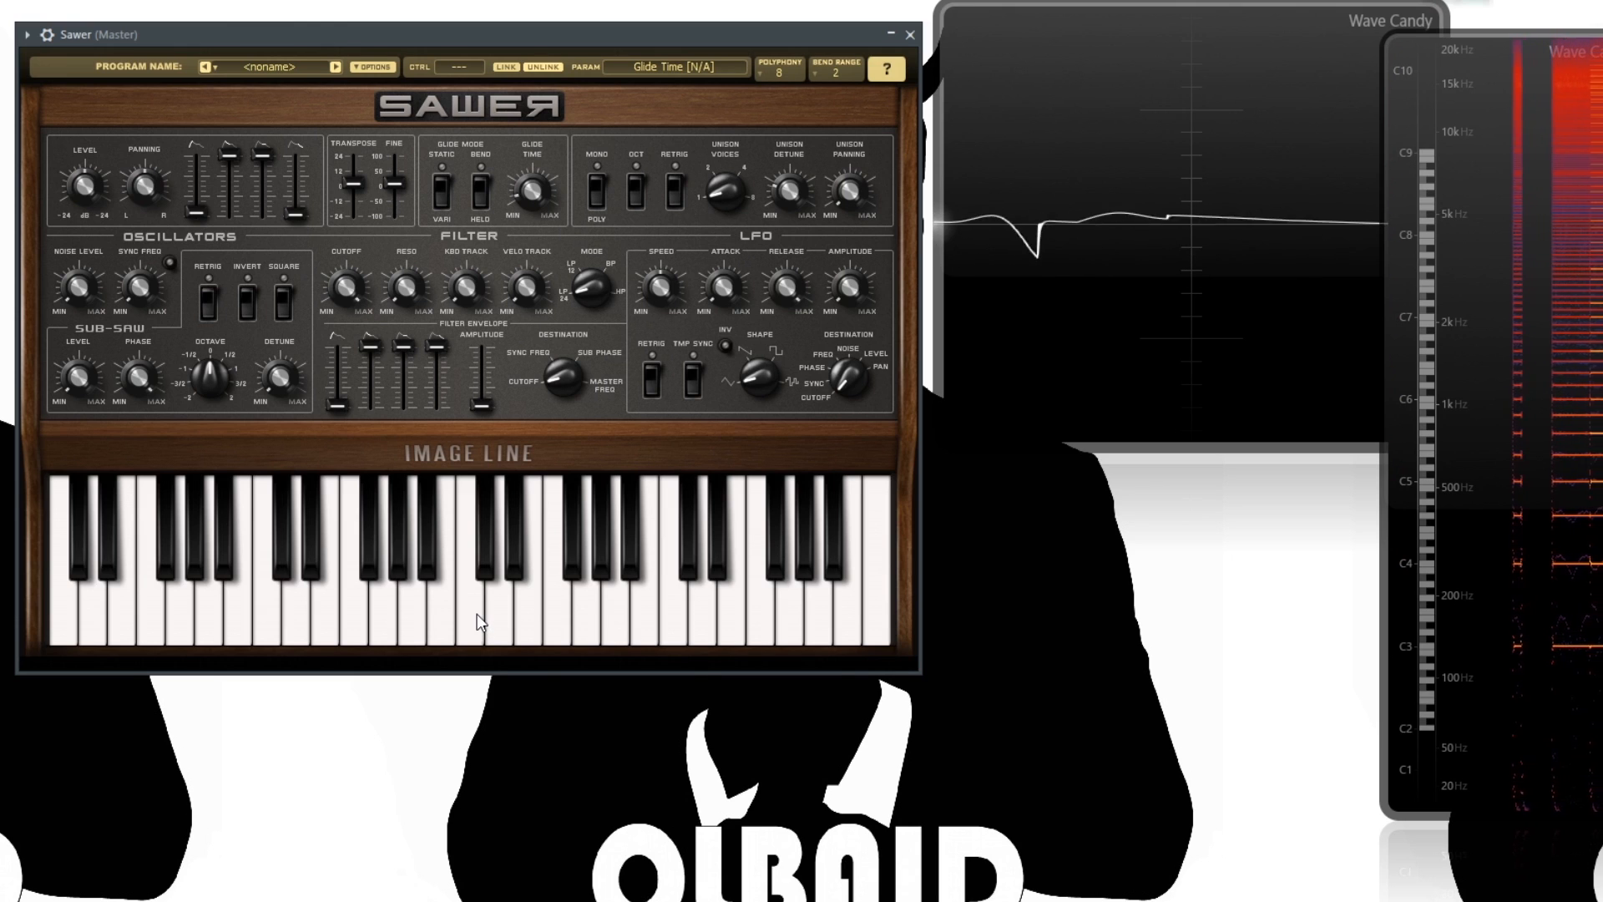
pyautogui.press('z')
pyautogui.press('q')
pyautogui.moveTo(534, 196); pyautogui.dragTo(534, 119)
pyautogui.press('q')
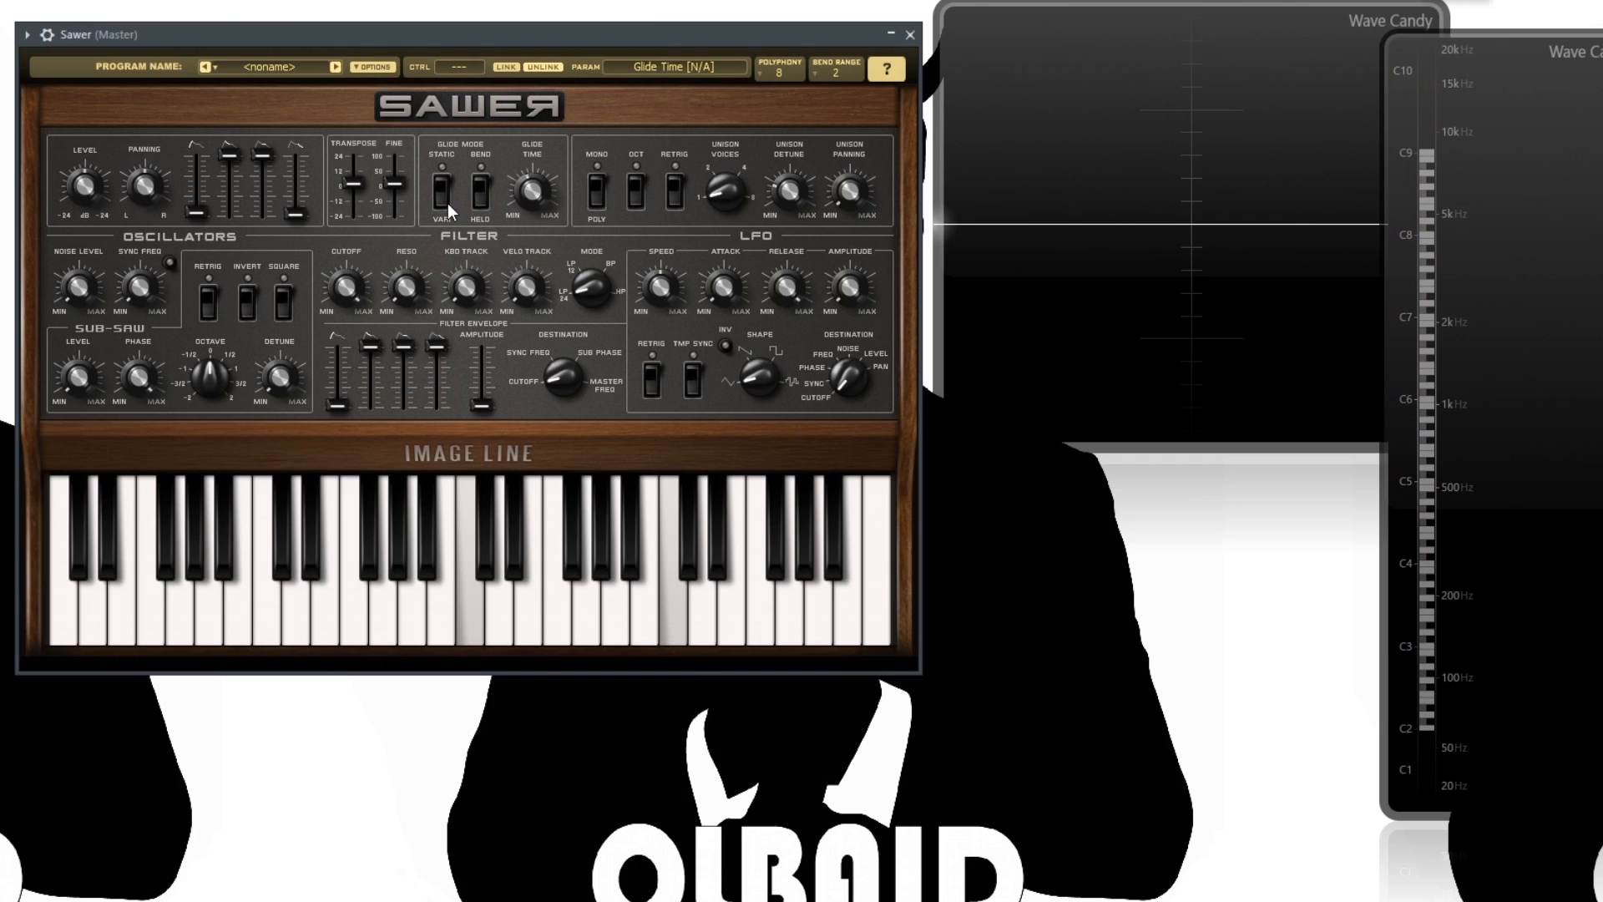
pyautogui.moveTo(532, 198); pyautogui.dragTo(532, 209)
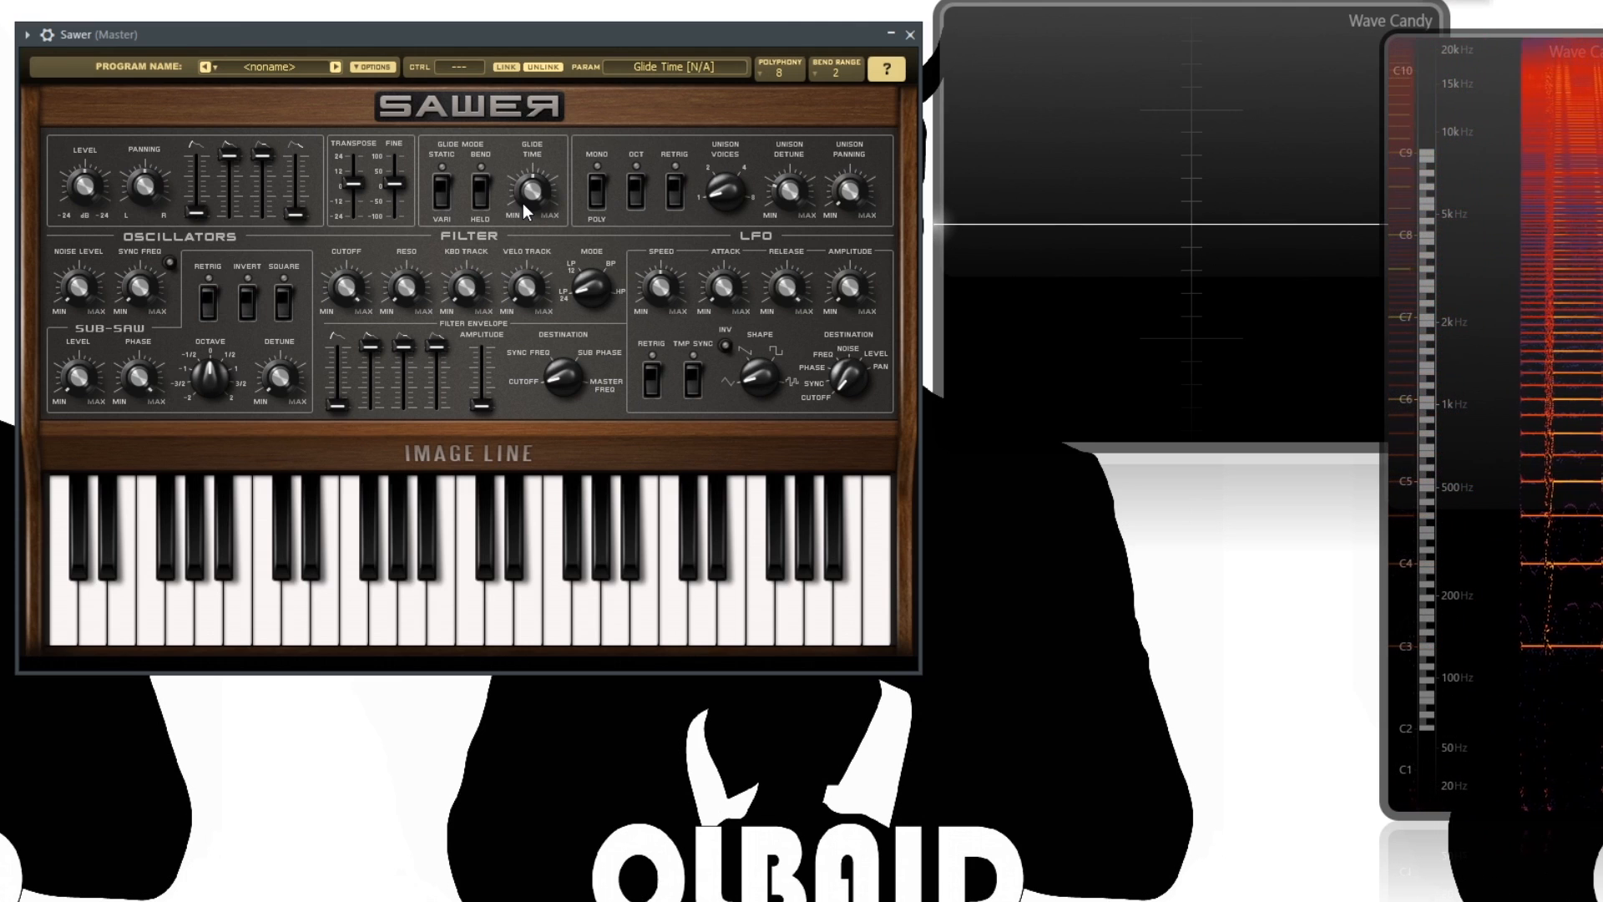
# Compare the static and variable glide modes while playing notes, ending with static mode
pyautogui.click(455, 197)
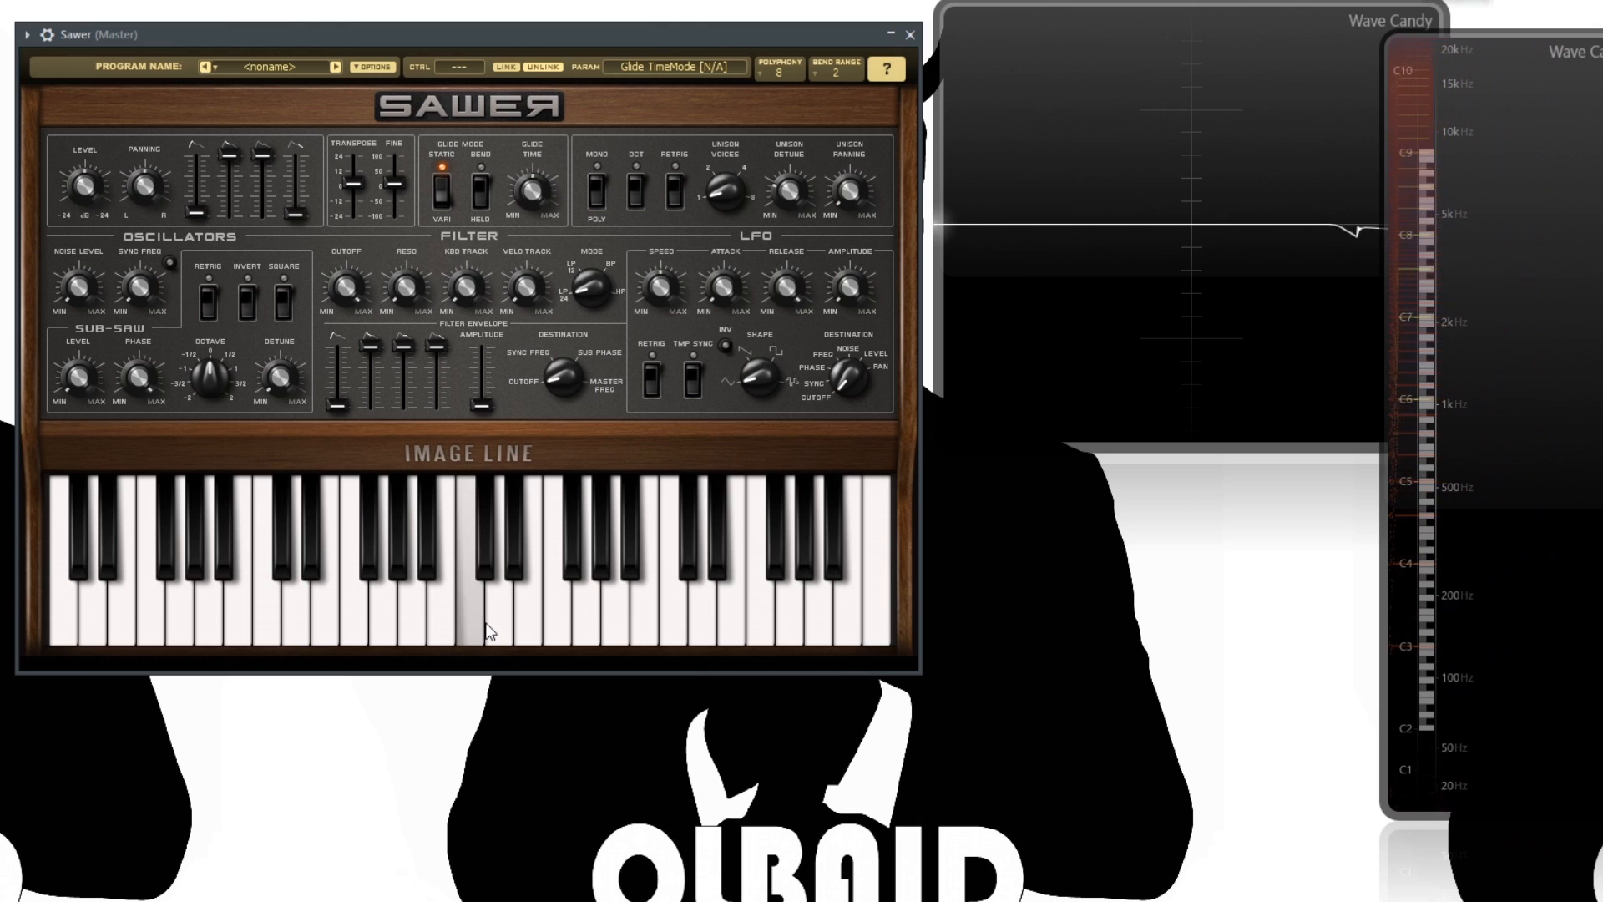
pyautogui.click(443, 199)
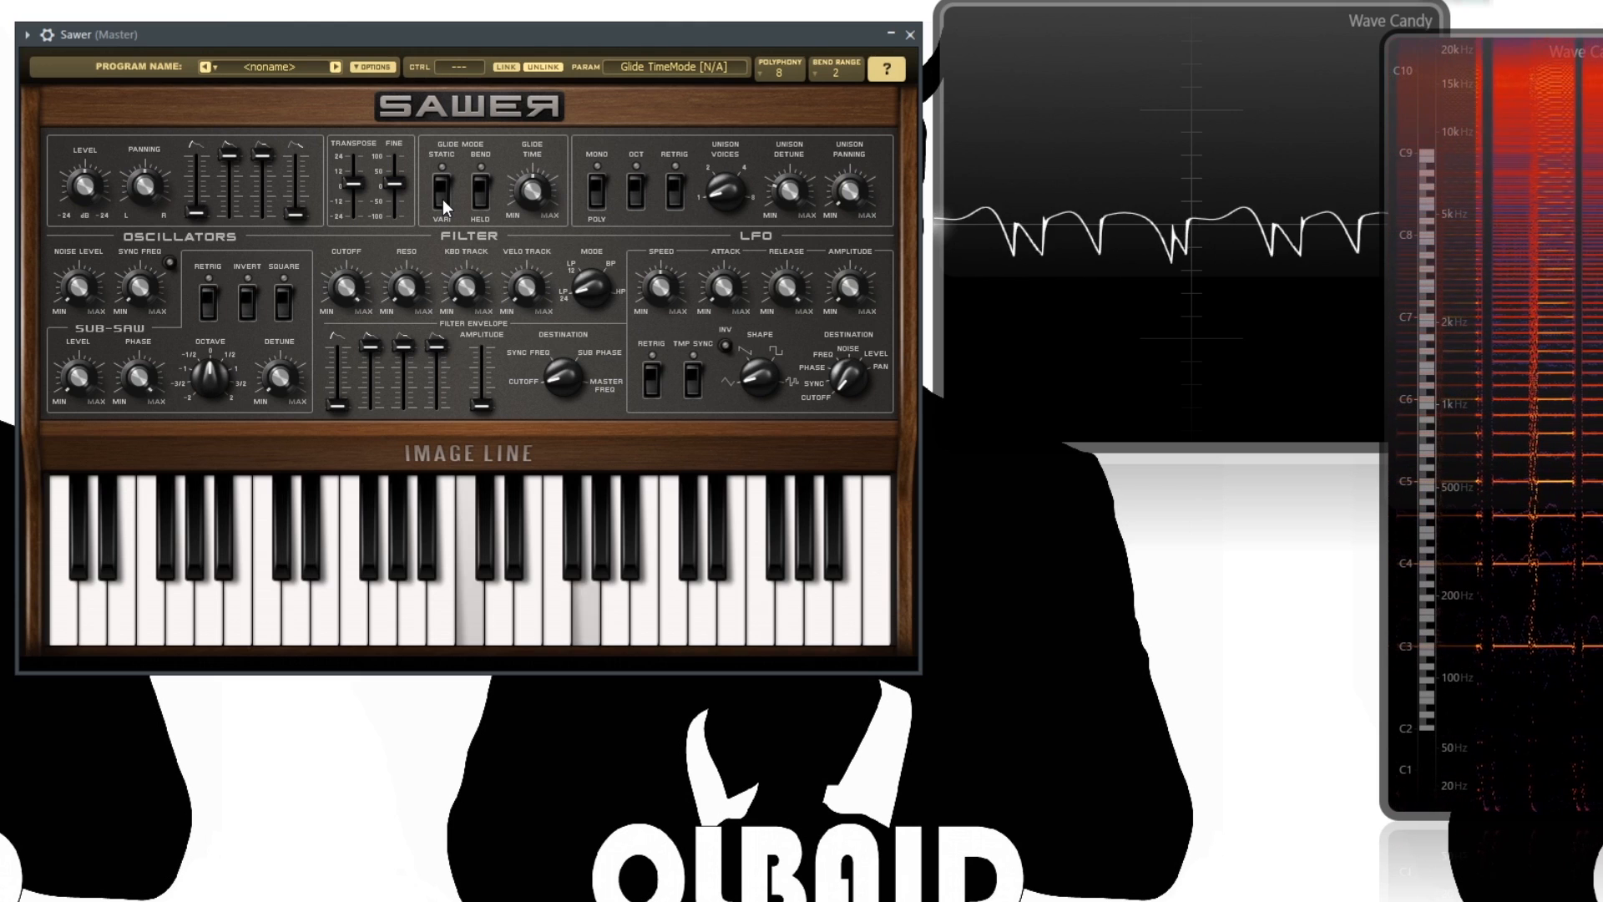
pyautogui.click(442, 199)
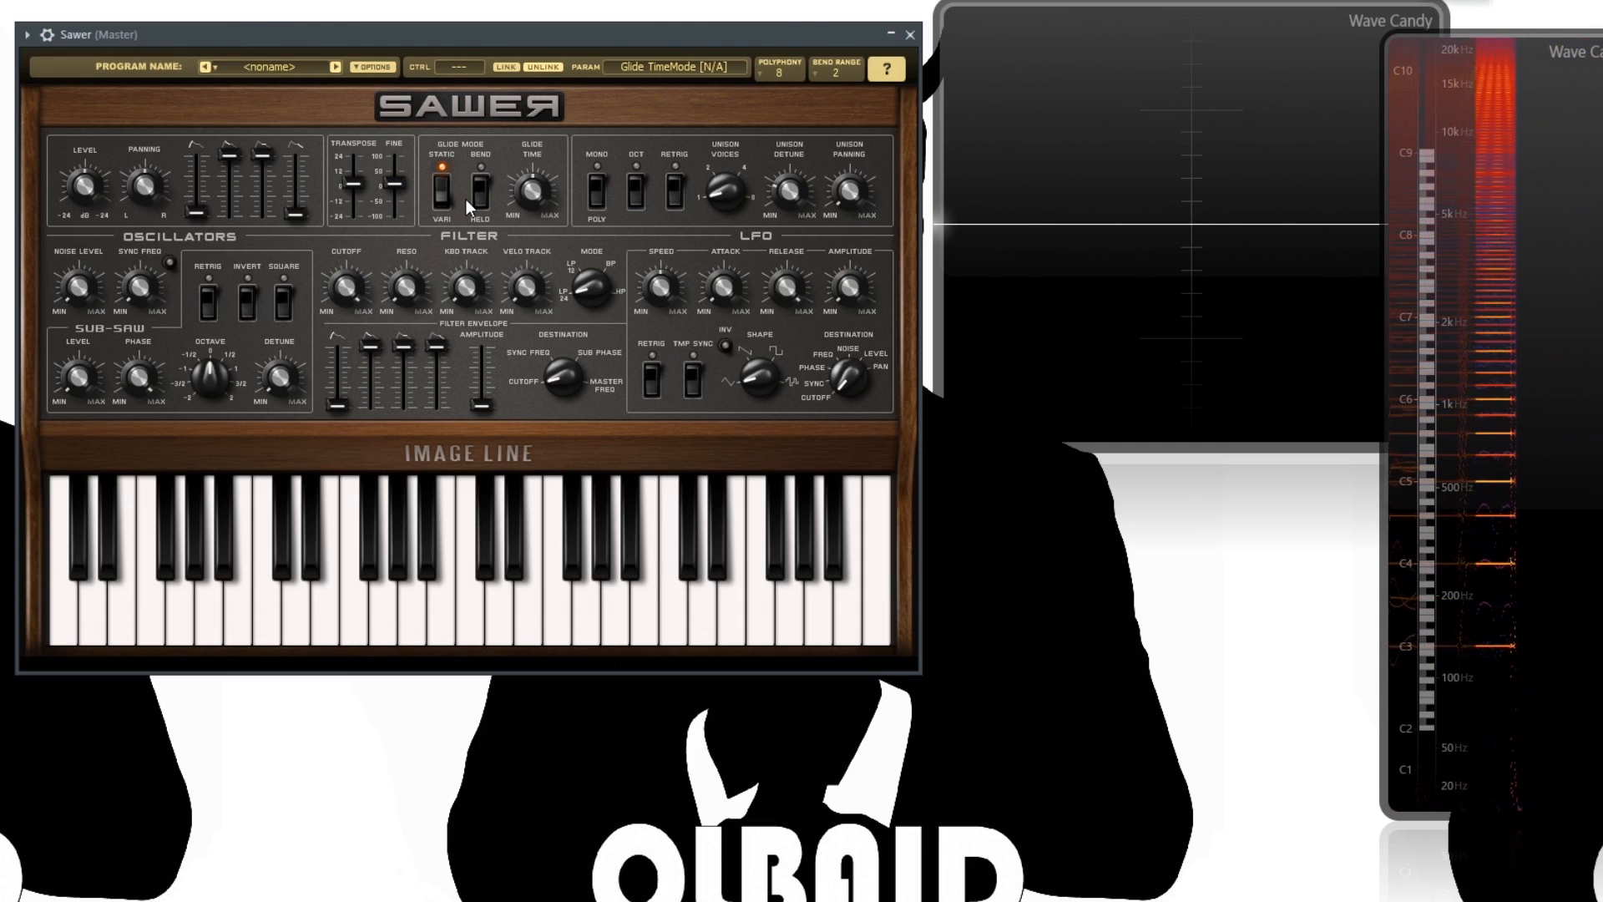
# Turn on the Bend glide mode, play widely spaced low and high keys, and switch both Bend and Static off
pyautogui.click(484, 197)
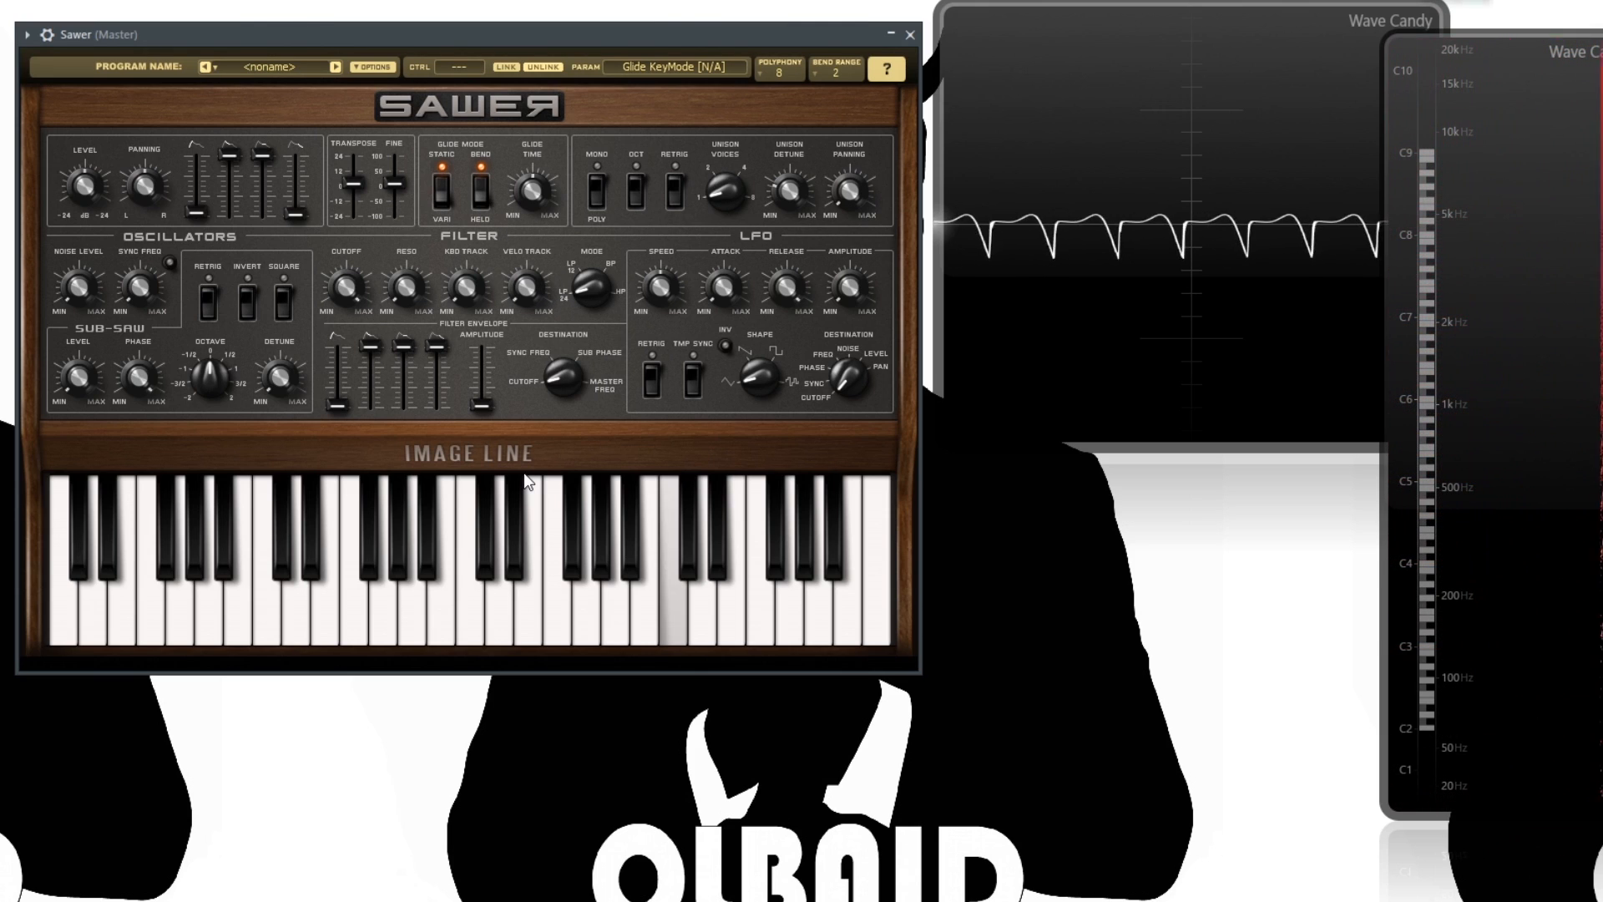
pyautogui.click(534, 617)
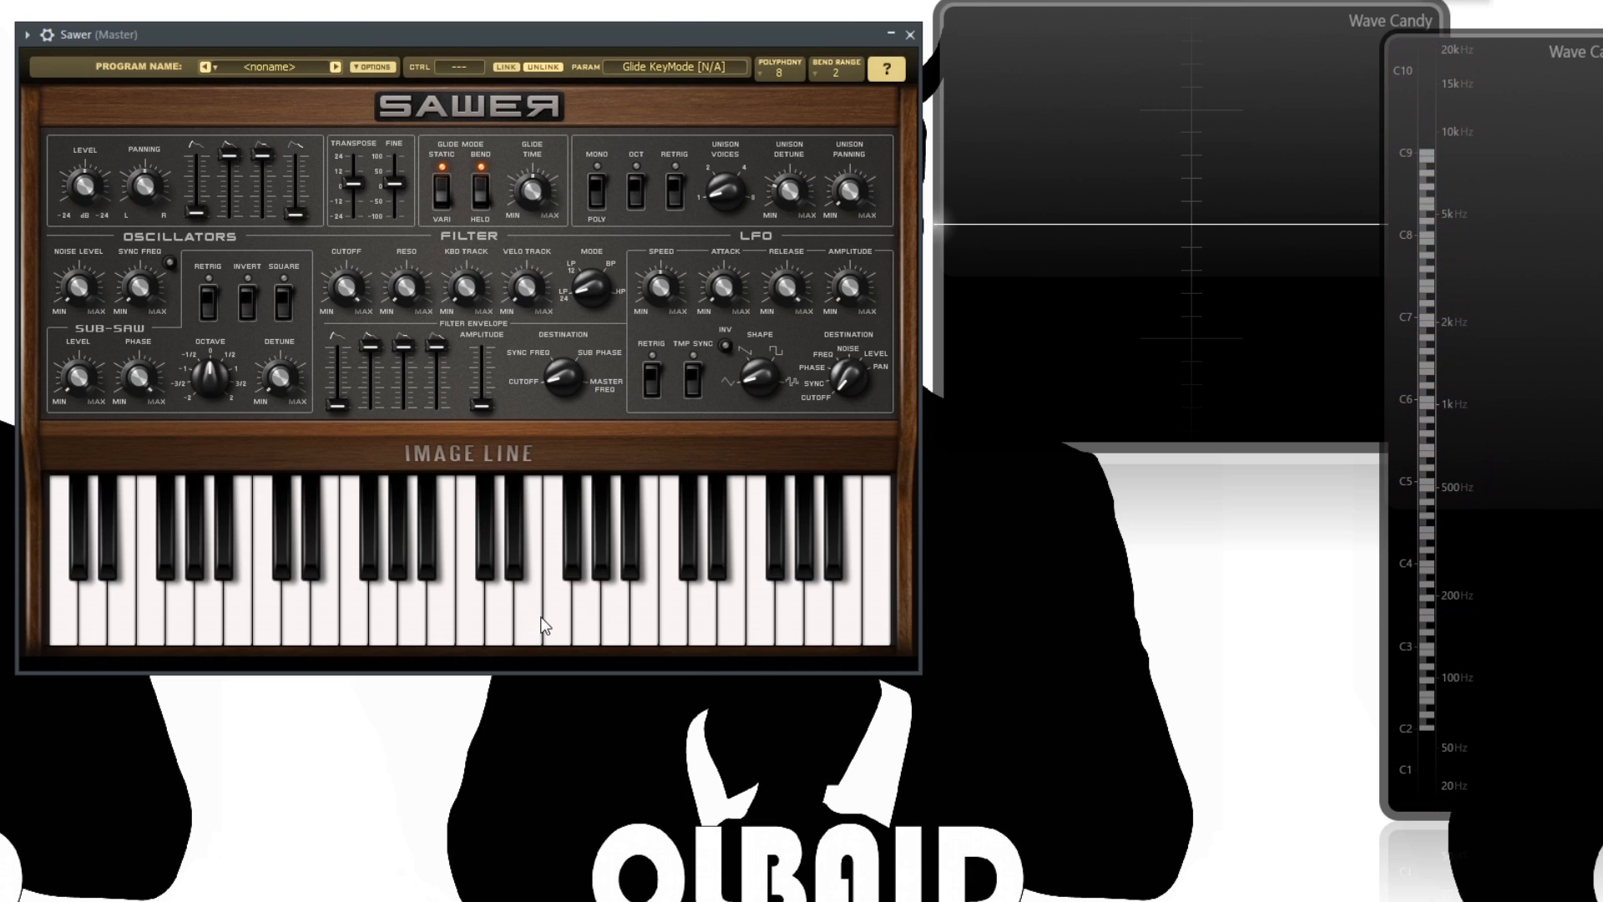
pyautogui.click(67, 616)
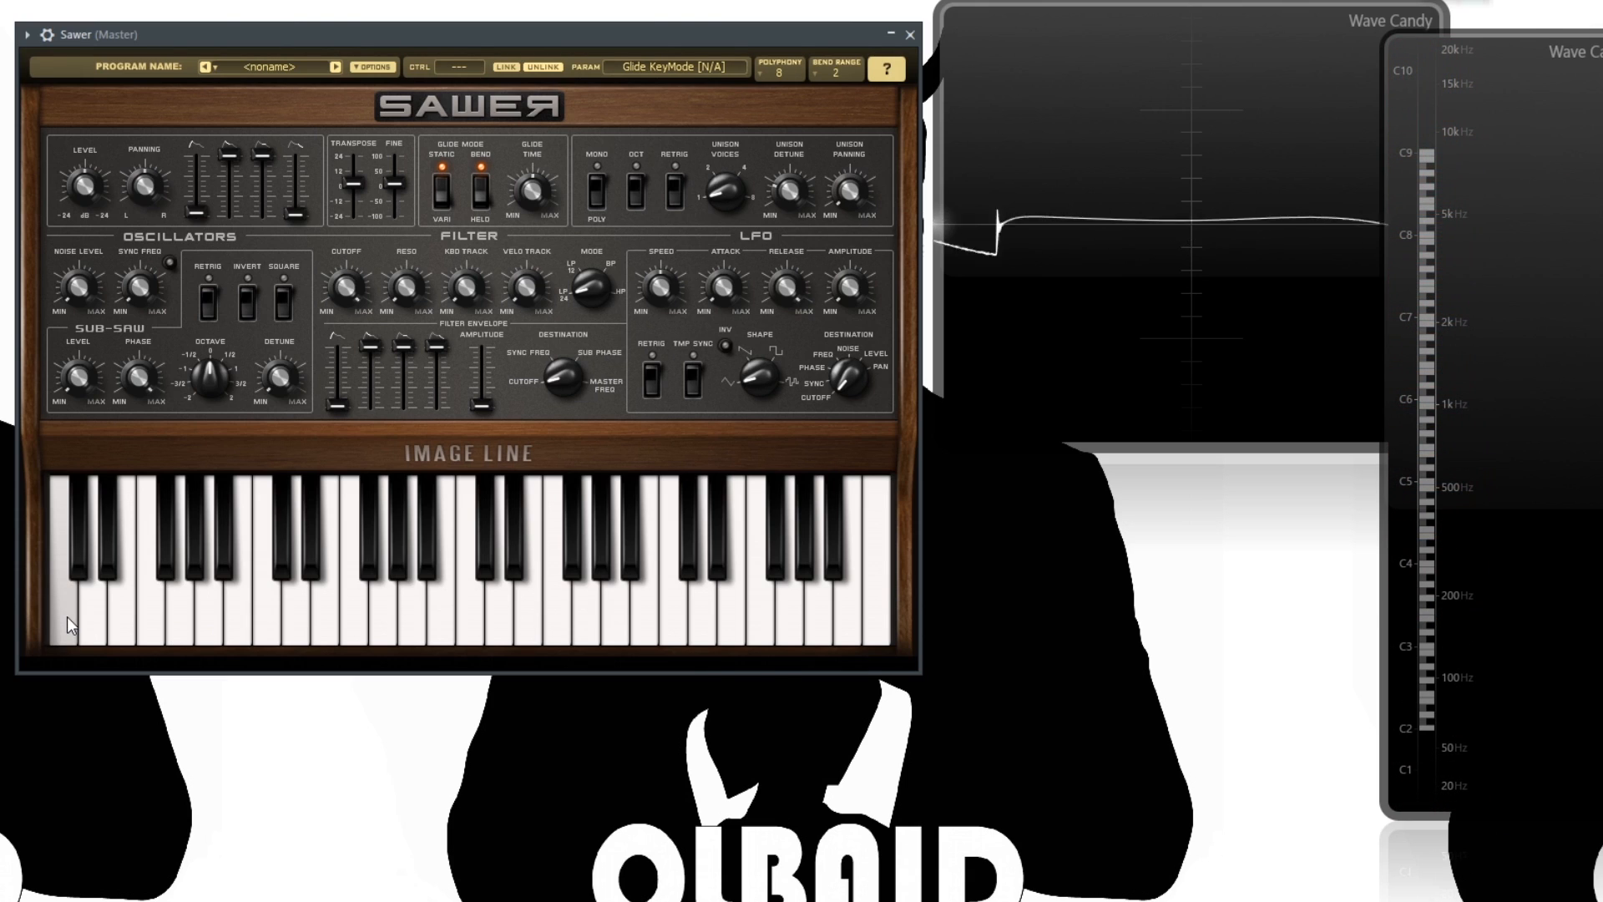
pyautogui.click(659, 625)
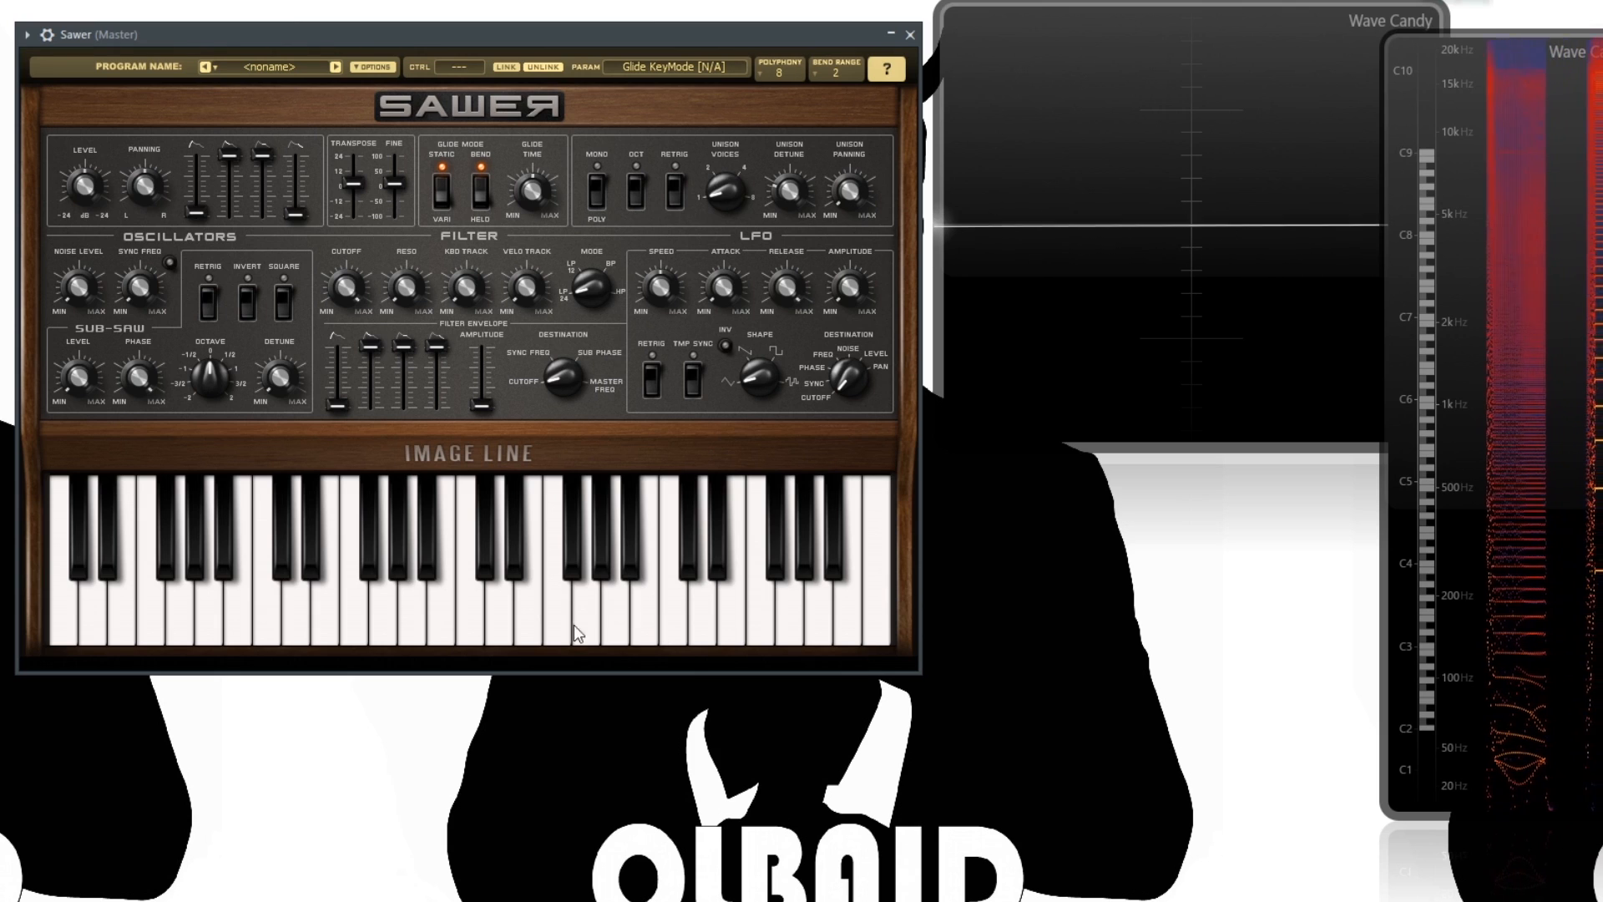
pyautogui.click(328, 633)
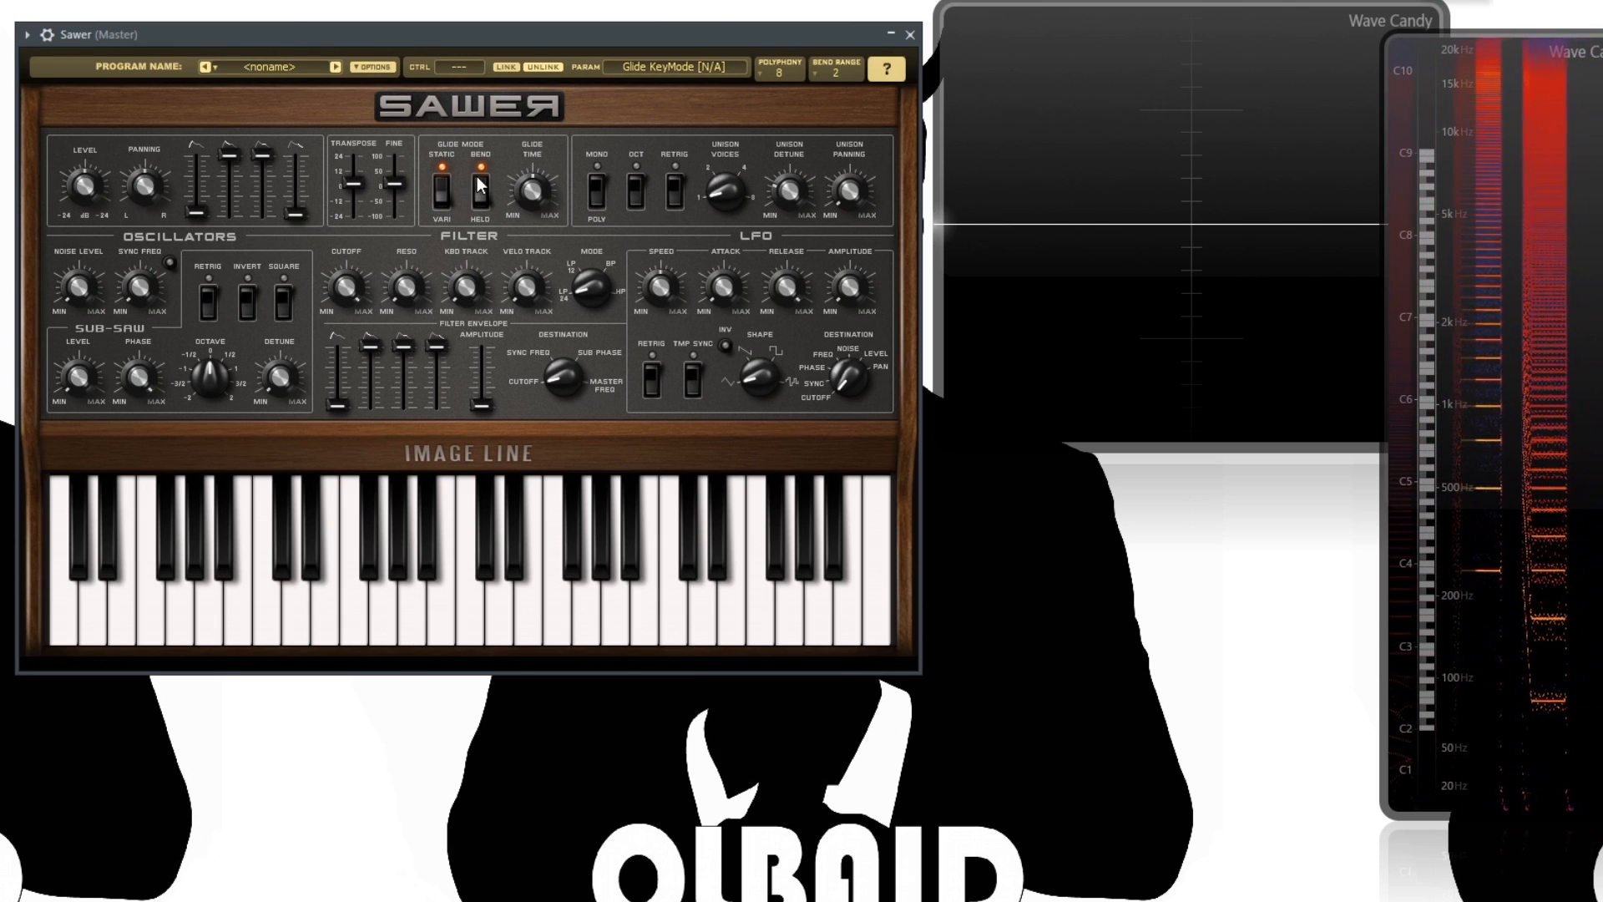
pyautogui.click(442, 197)
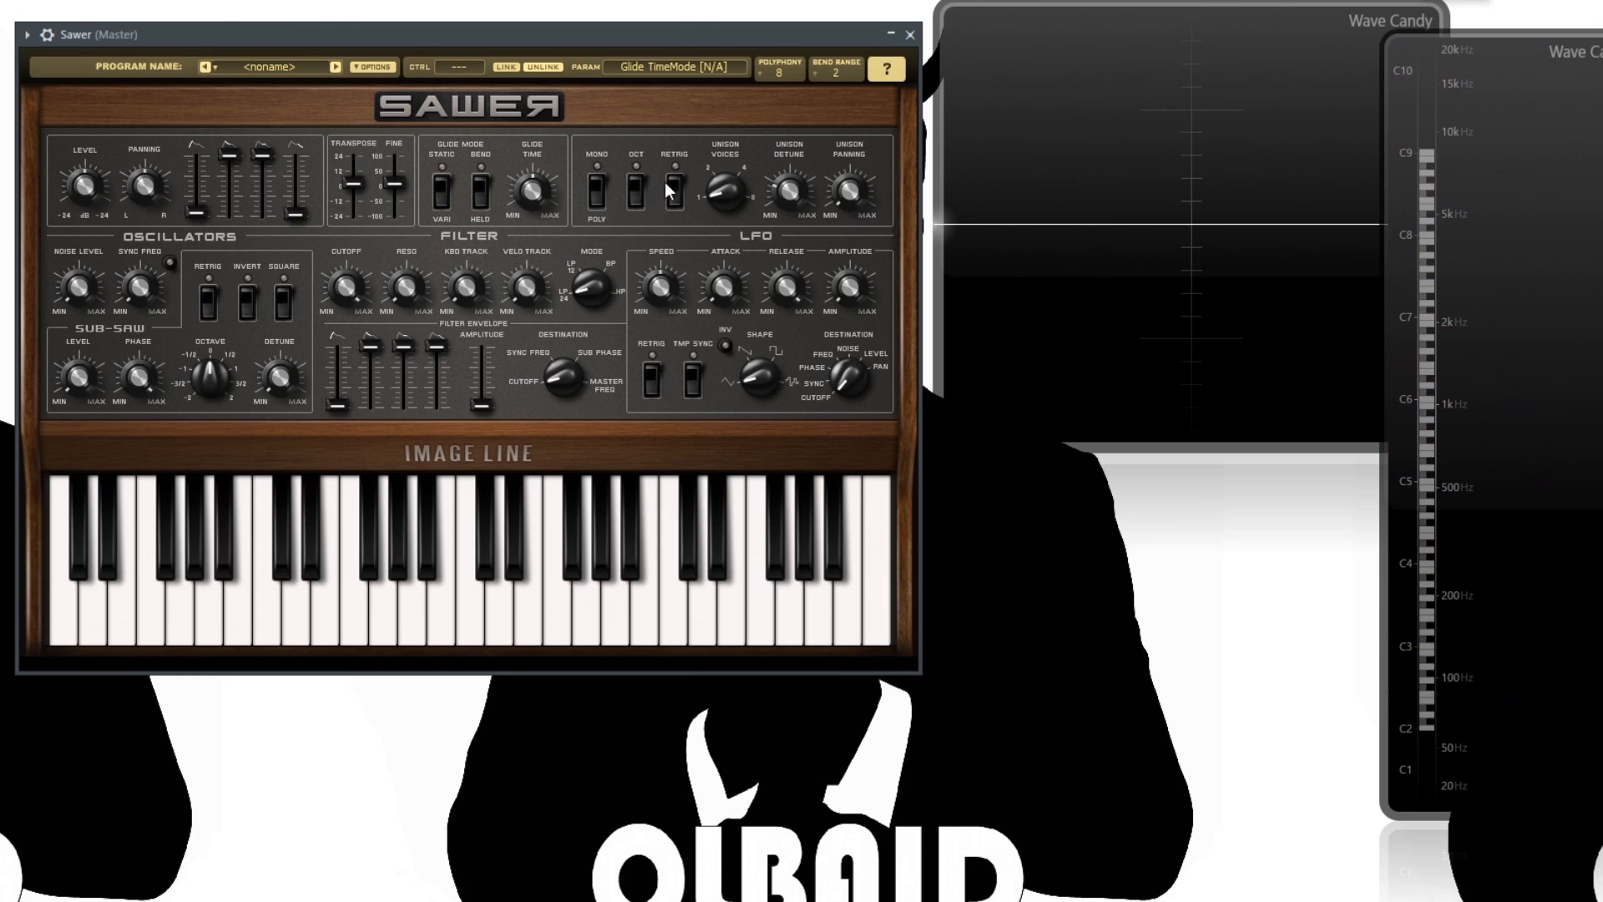
# Compare mono and poly modes by playing several notes together, ending in poly mode
pyautogui.click(598, 191)
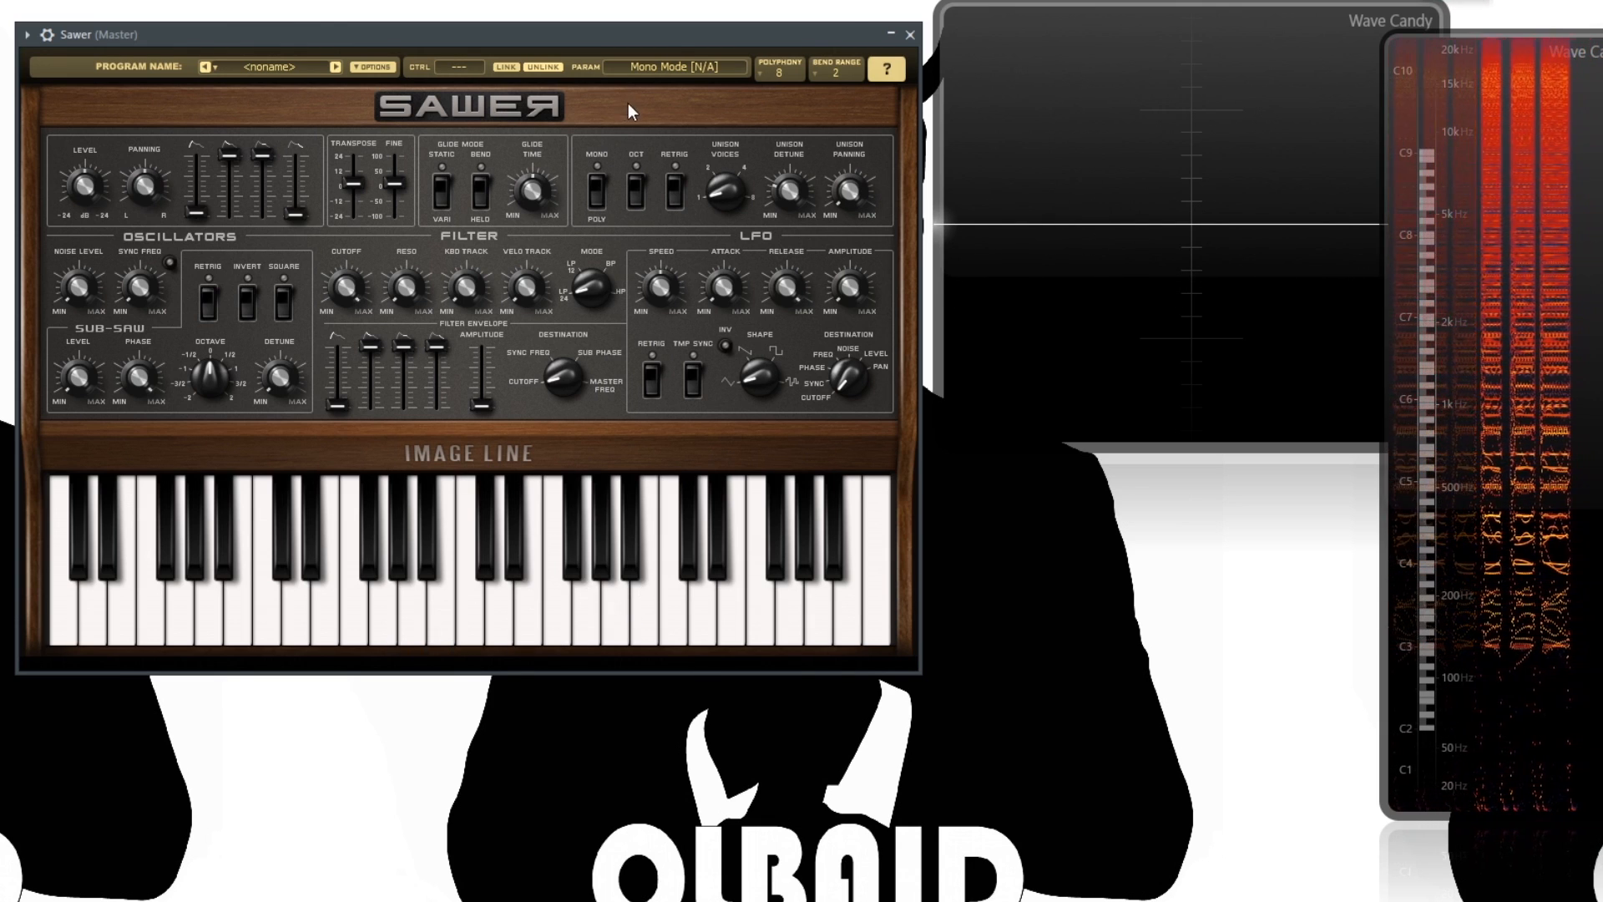
pyautogui.click(606, 193)
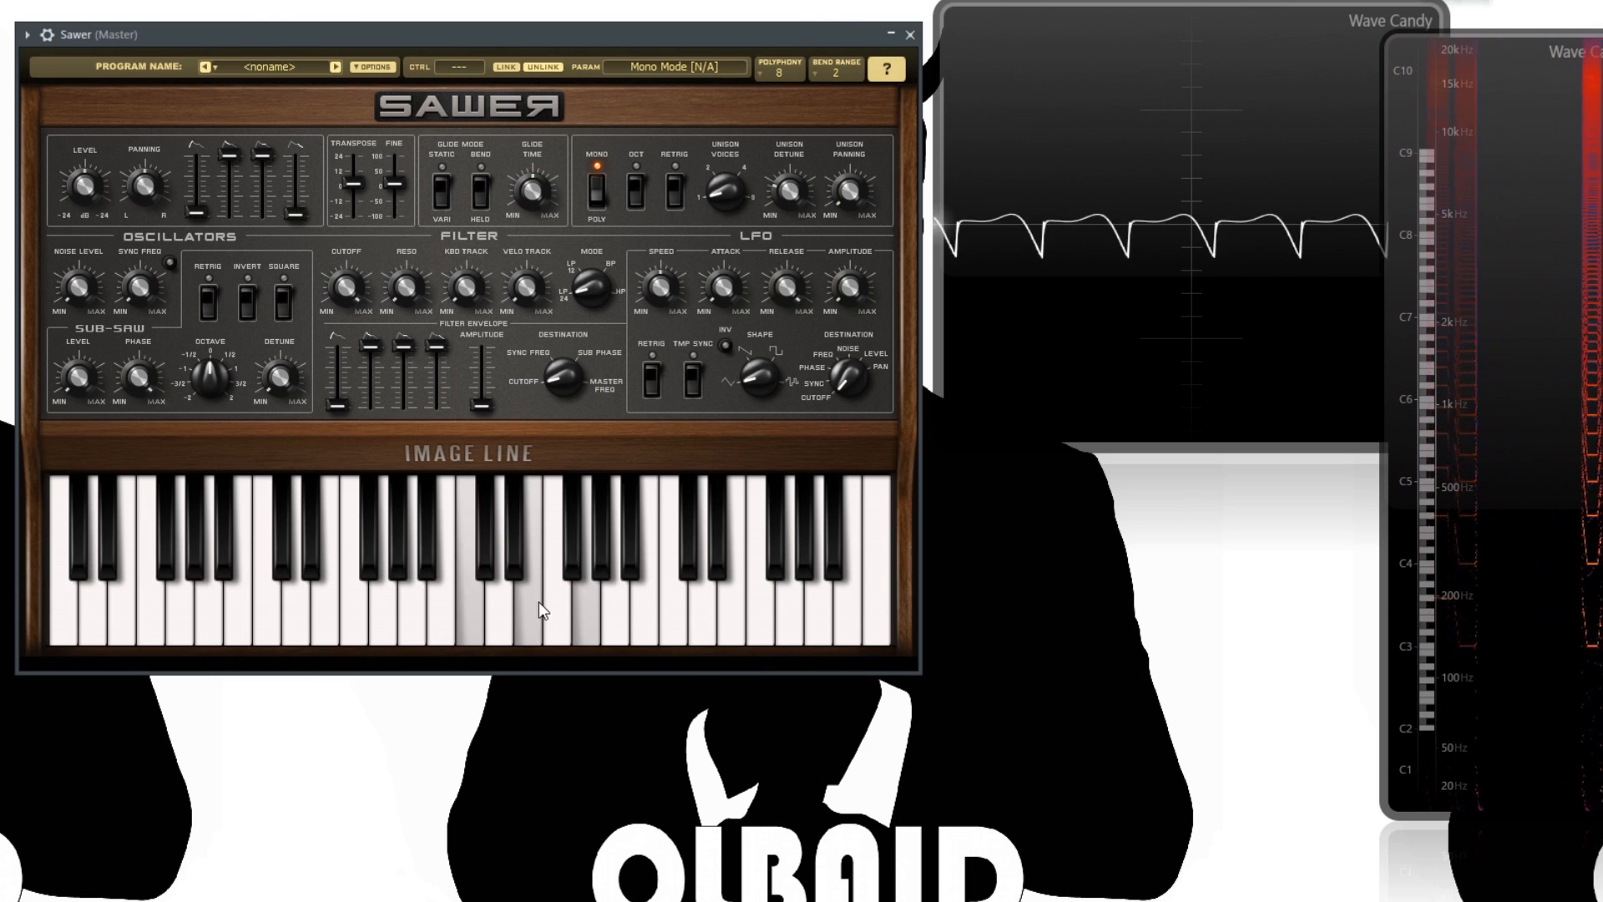
pyautogui.click(600, 188)
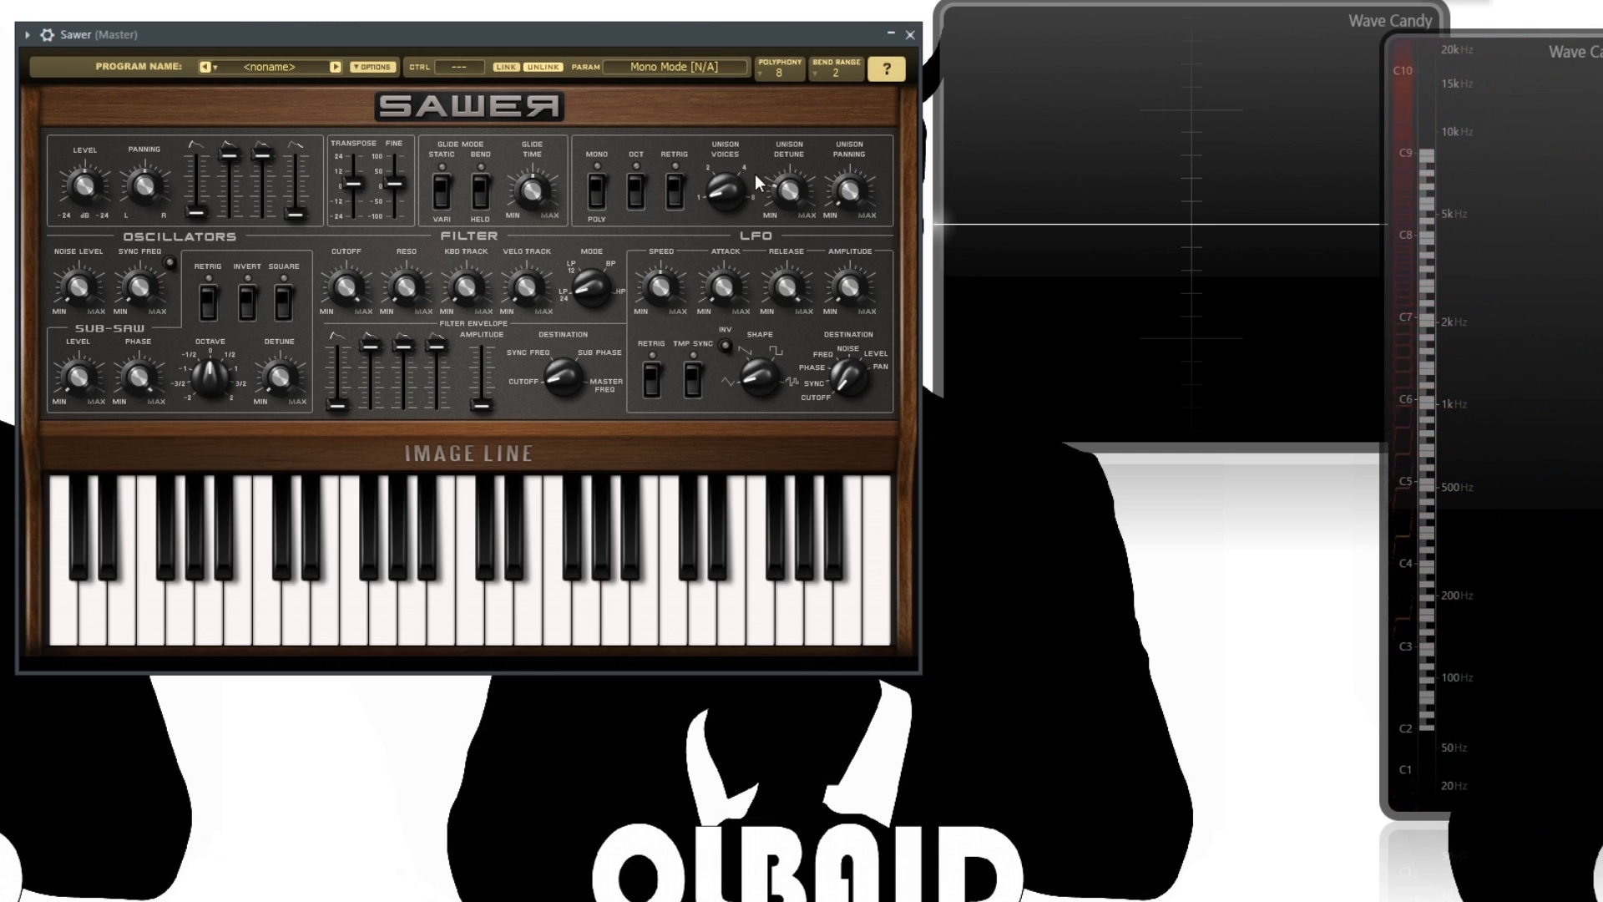
# Raise and lower the number of unison voices while playing notes, and leave the unison octave and retrigger switches off
pyautogui.click(704, 198)
pyautogui.moveTo(704, 198); pyautogui.dragTo(704, 159)
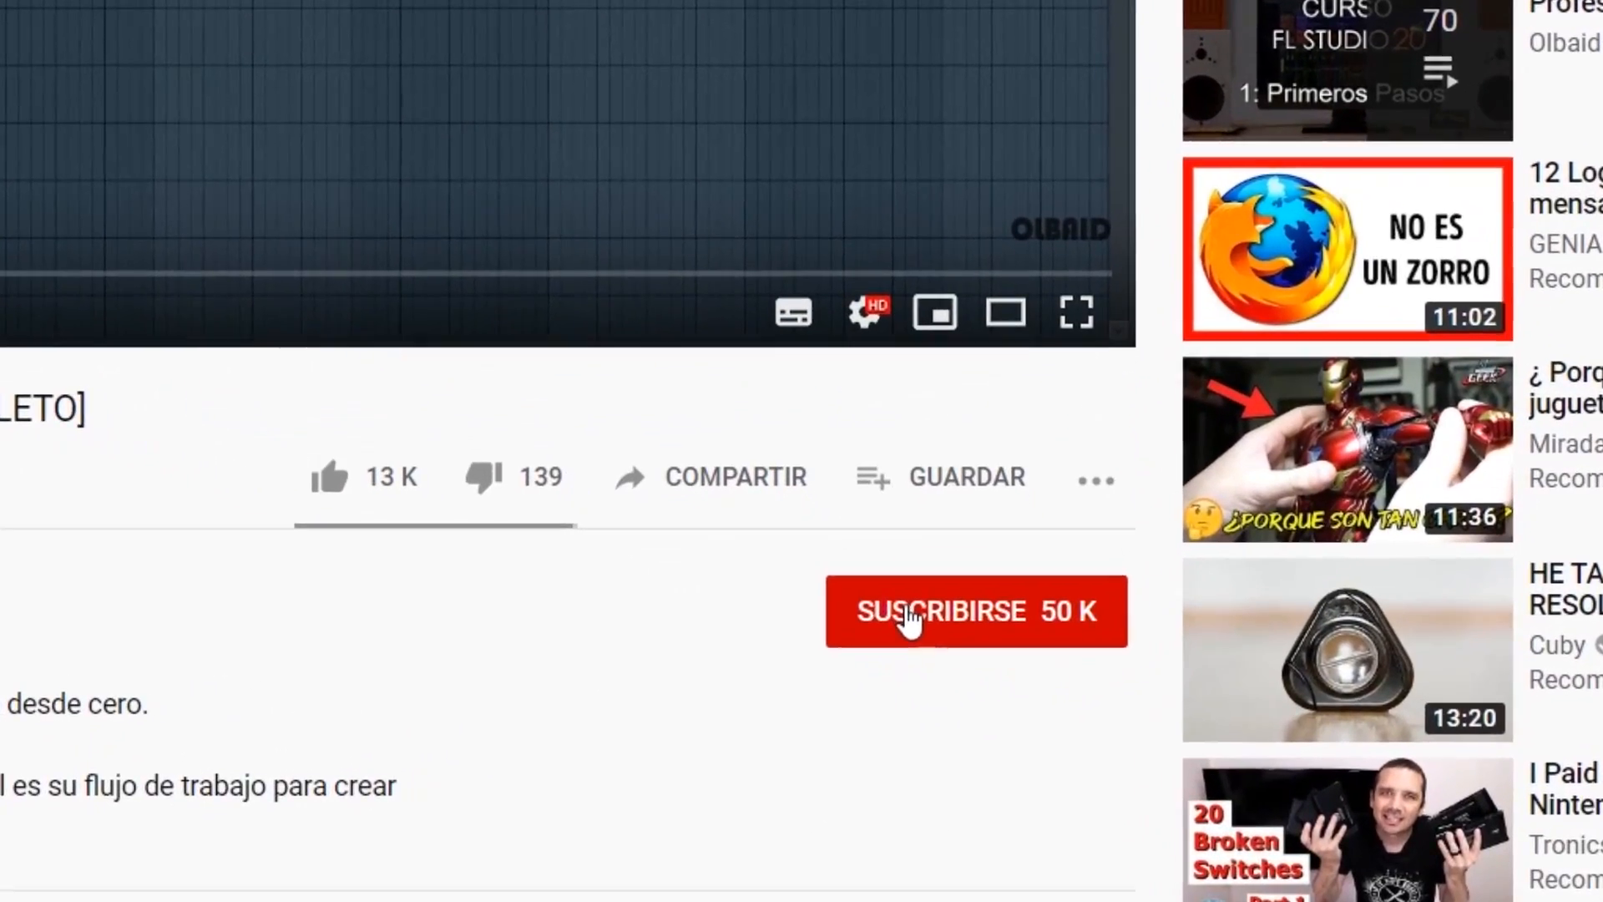
pyautogui.click(937, 661)
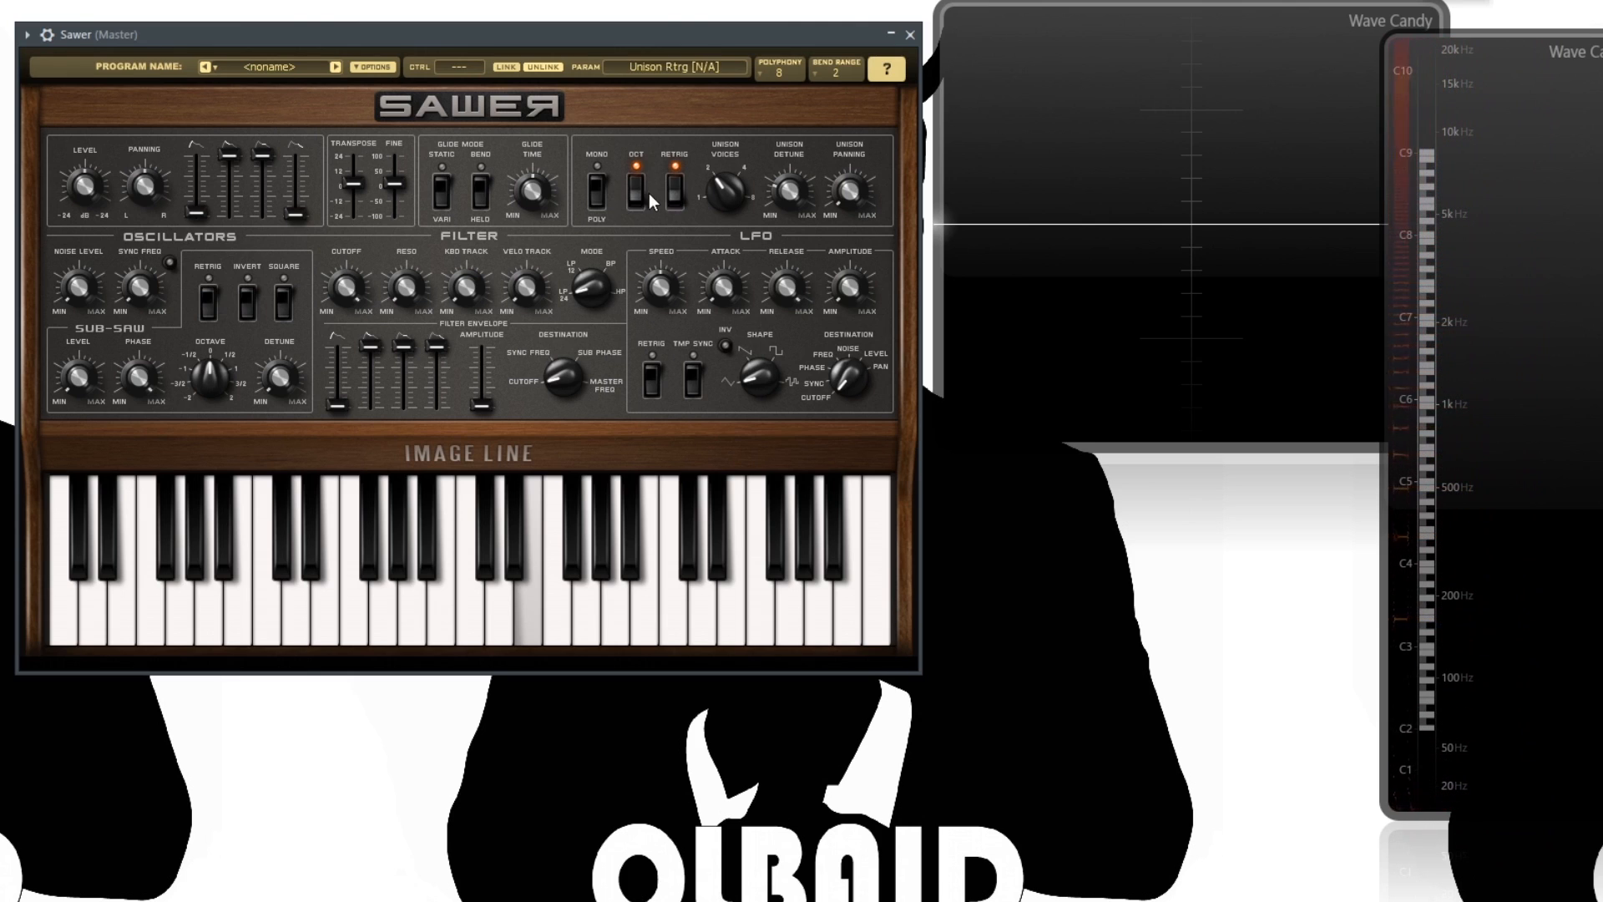
pyautogui.moveTo(732, 193); pyautogui.dragTo(725, 201)
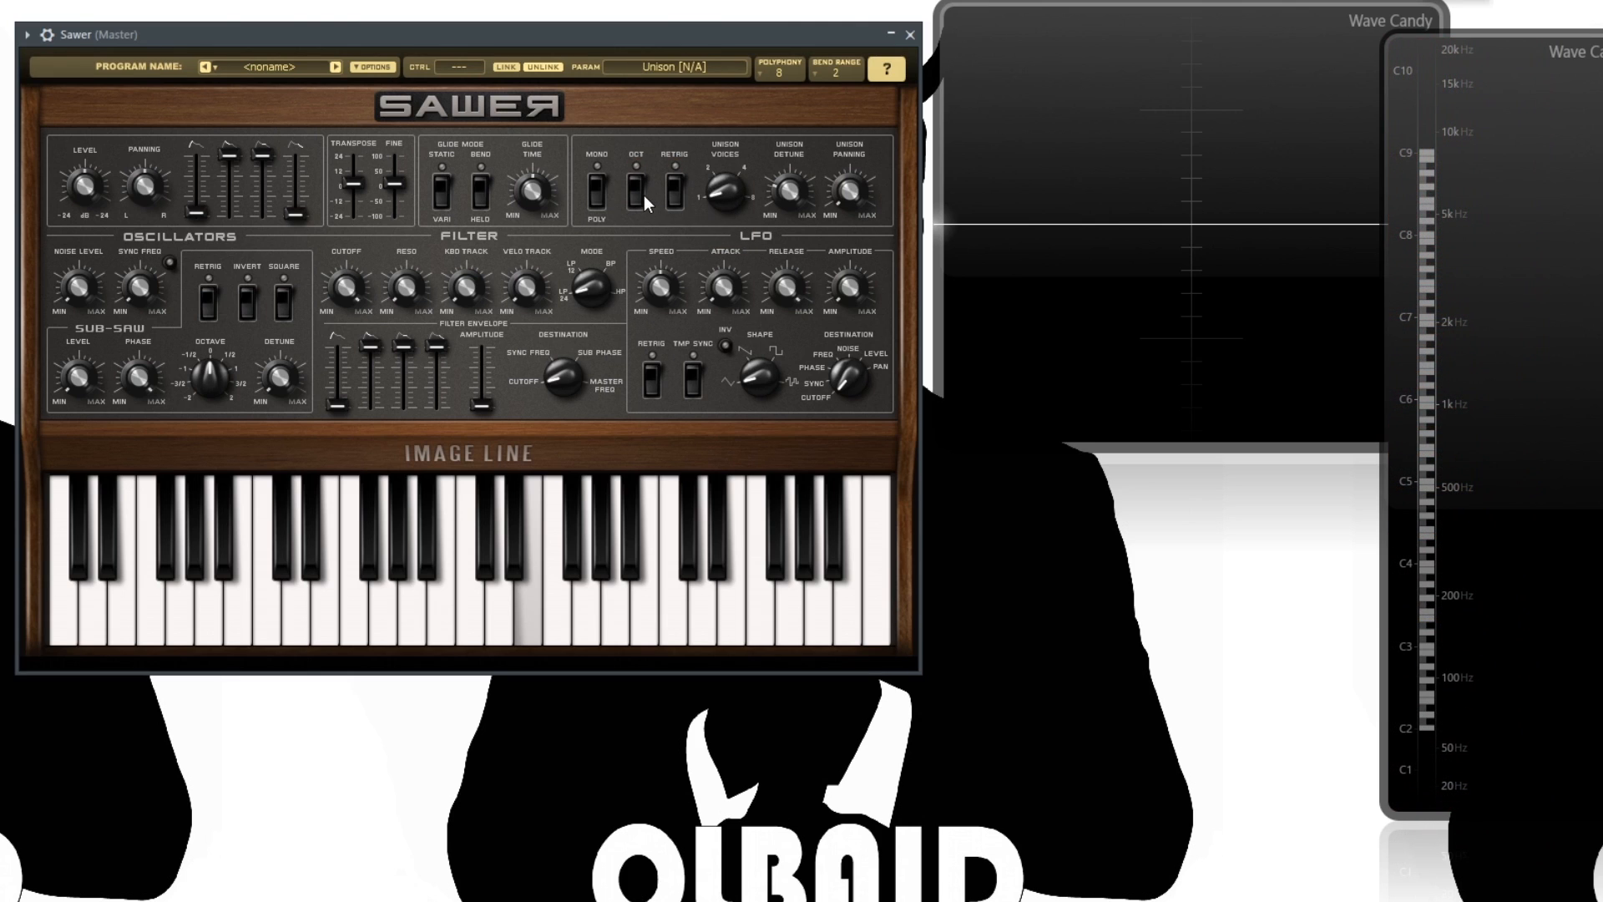
pyautogui.click(676, 190)
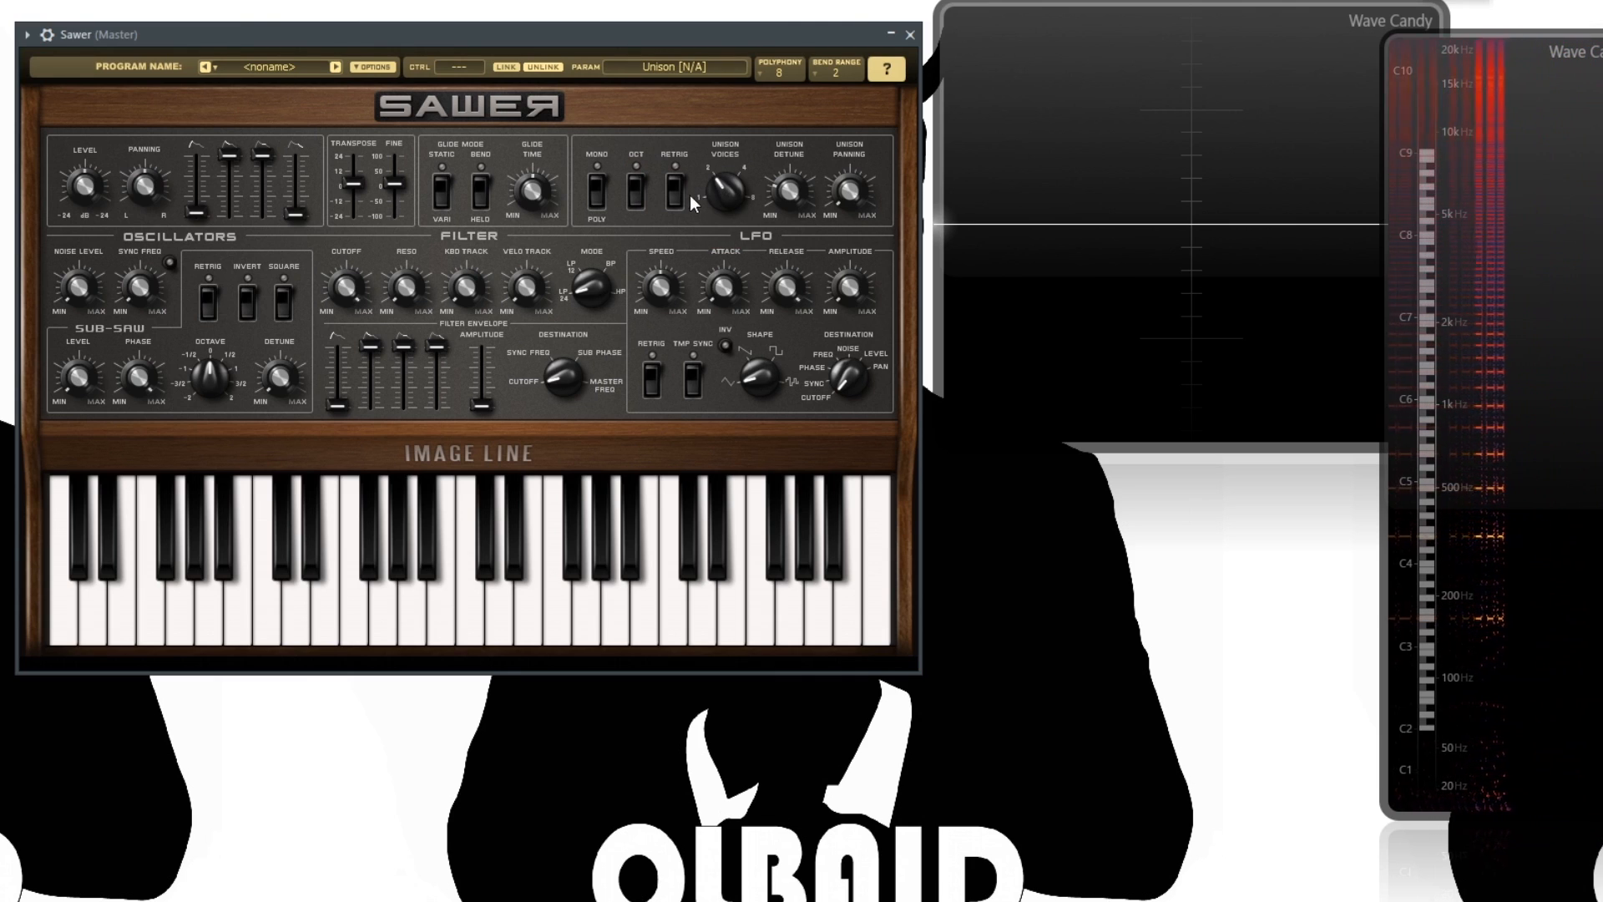
# Compare the sound with the unison octave switch on and off while repeating a note, ending with it off
pyautogui.click(635, 184)
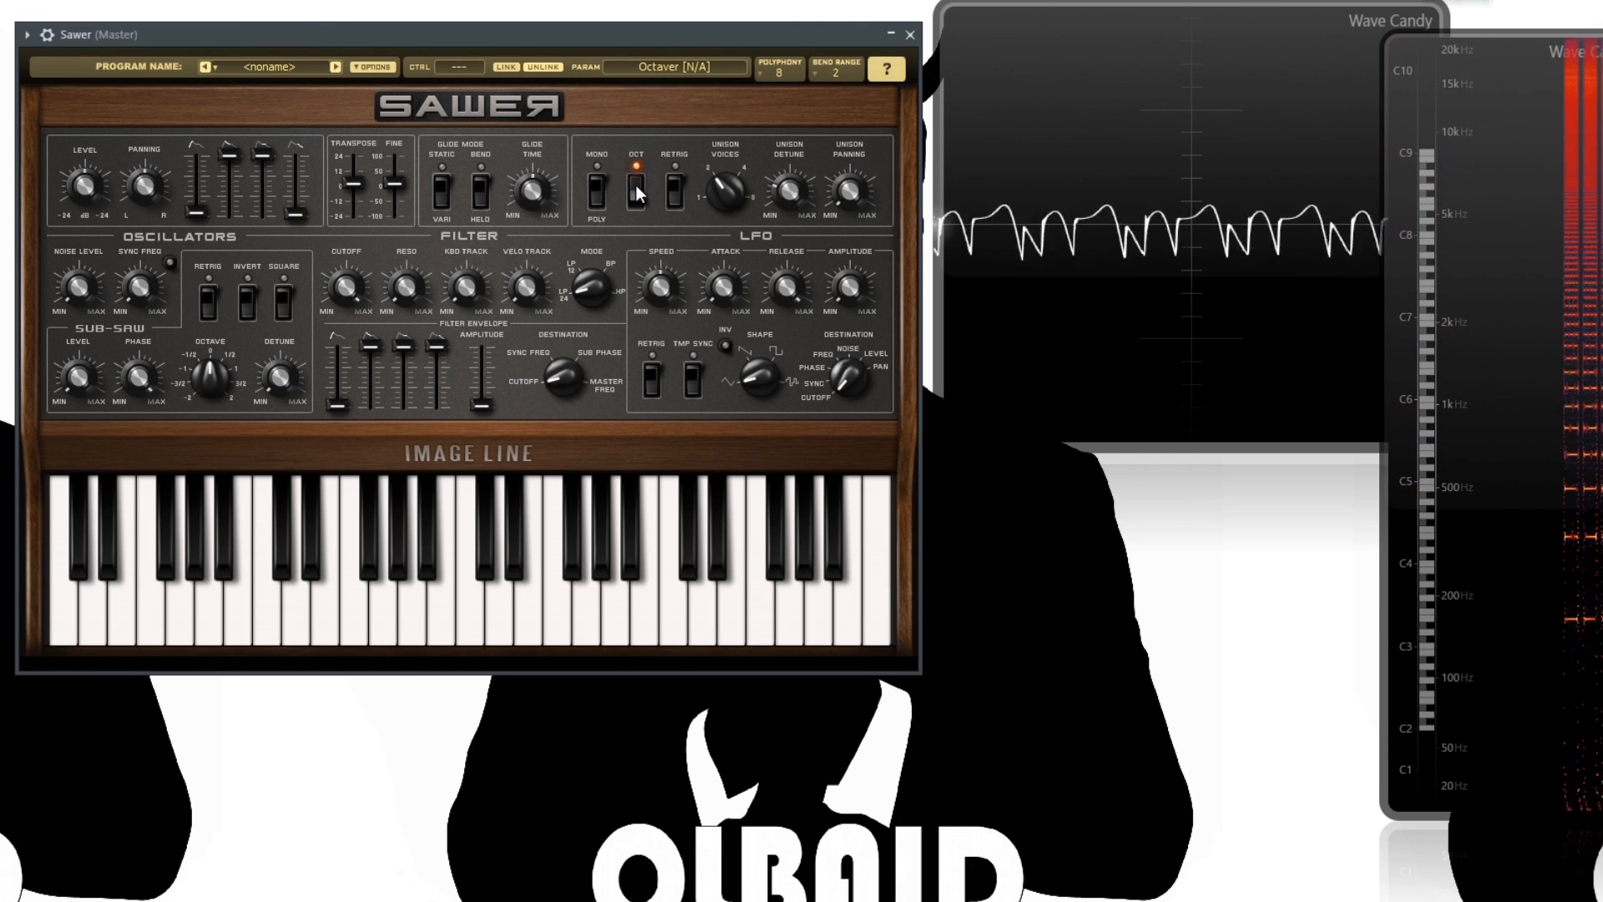
pyautogui.click(636, 186)
pyautogui.click(636, 185)
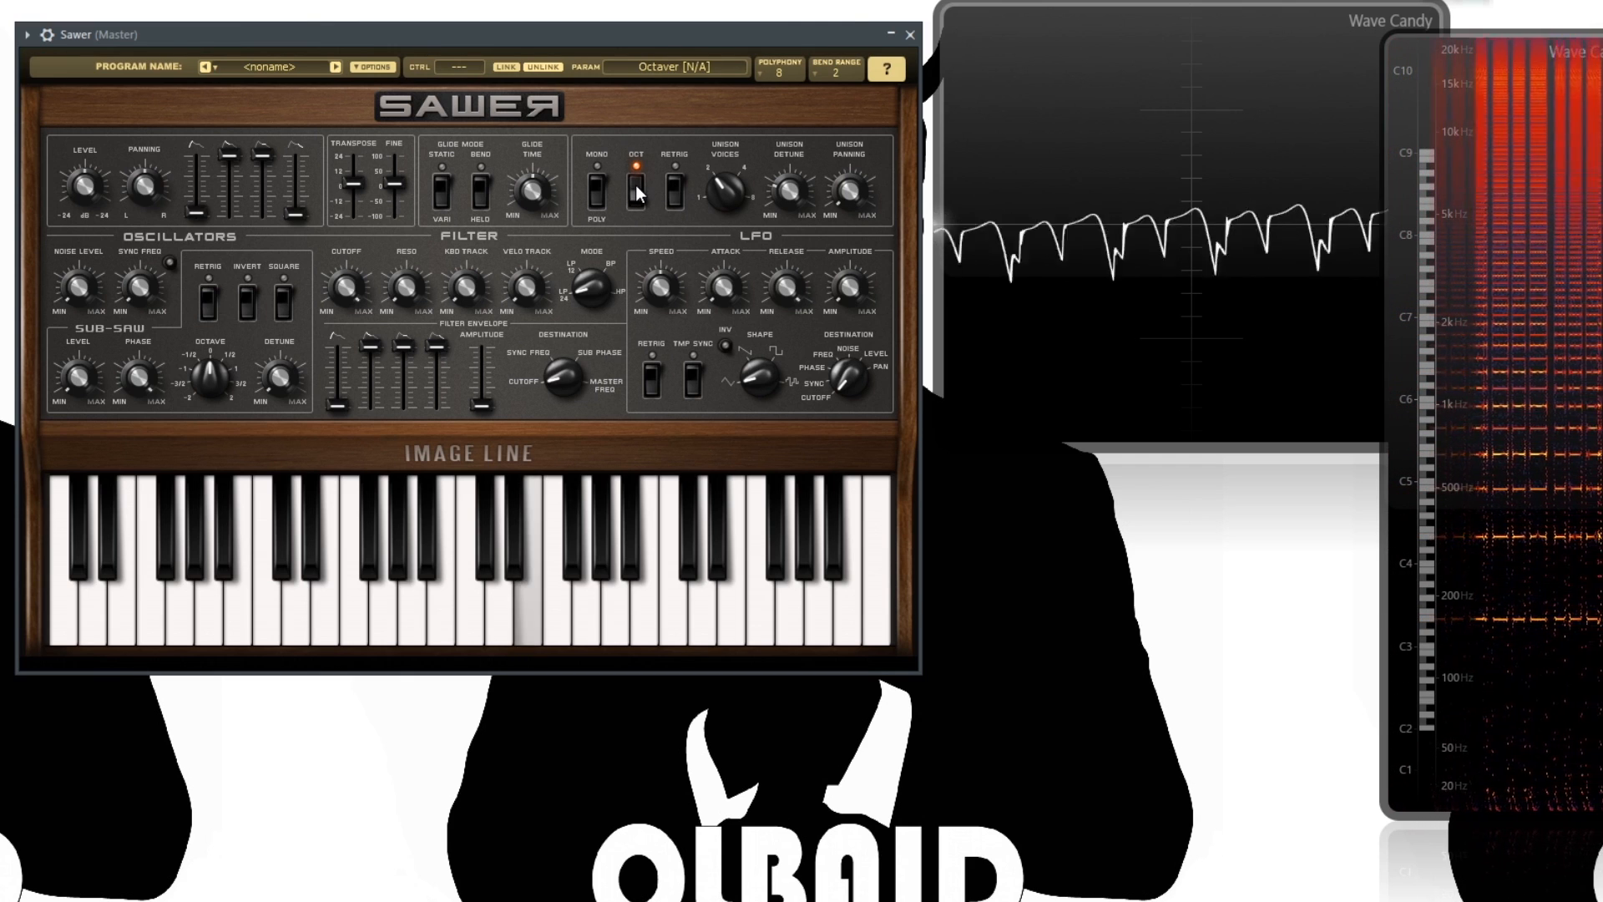
pyautogui.click(636, 185)
pyautogui.click(636, 185)
pyautogui.click(636, 185)
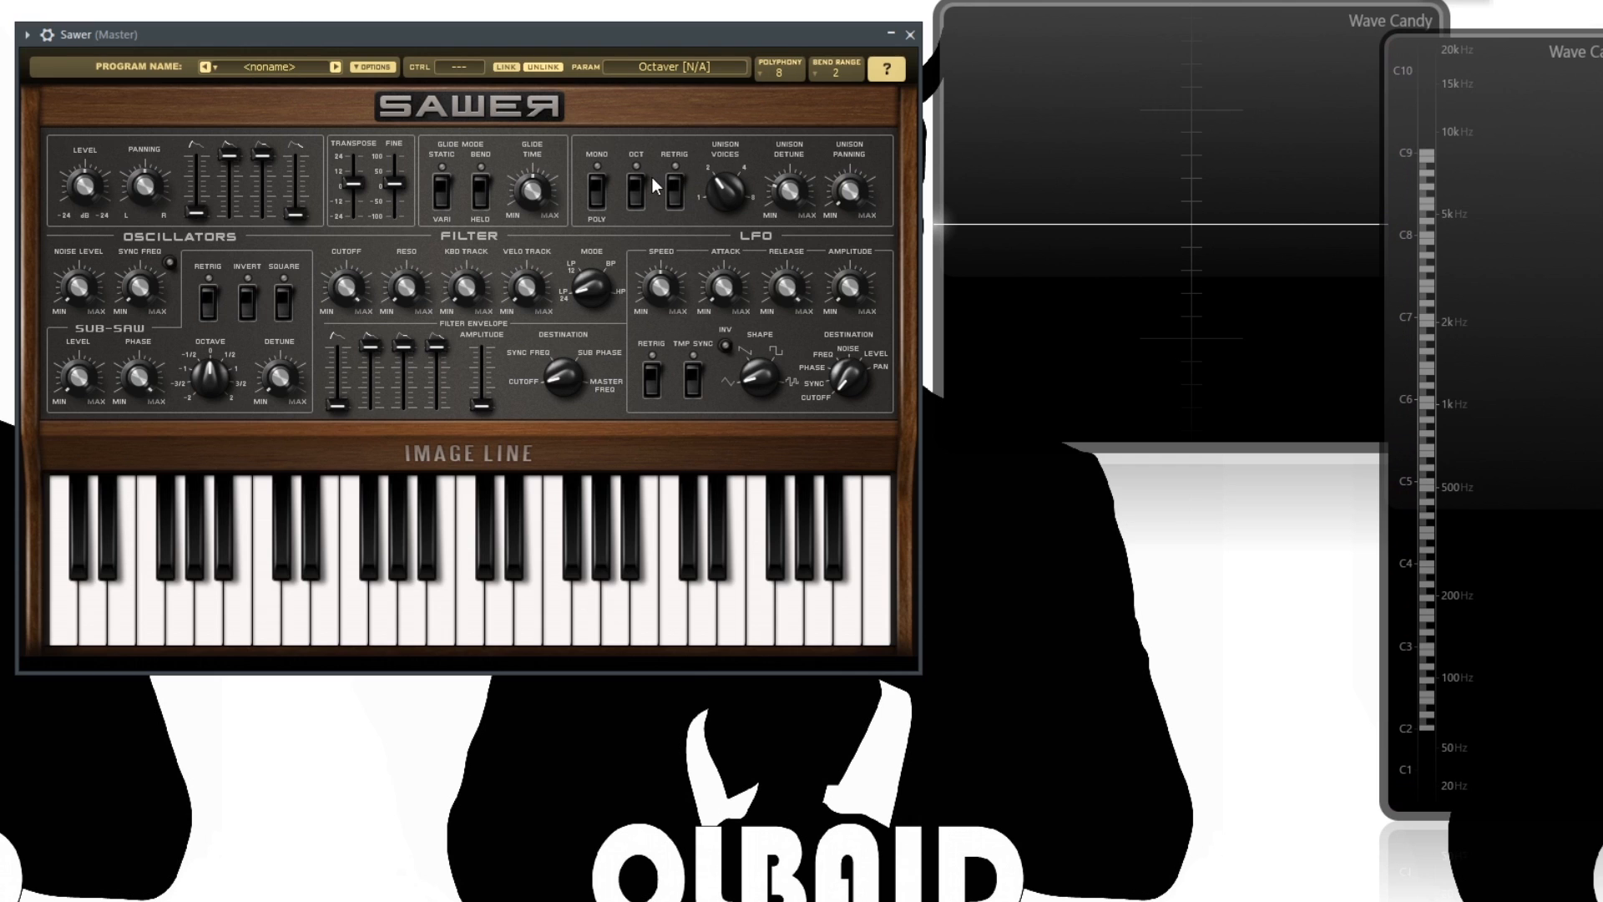
# Raise the unison voices and compare repeated notes with unison retrigger on and off, ending with it off
pyautogui.click(675, 187)
pyautogui.moveTo(720, 196); pyautogui.dragTo(720, 137)
pyautogui.click(679, 195)
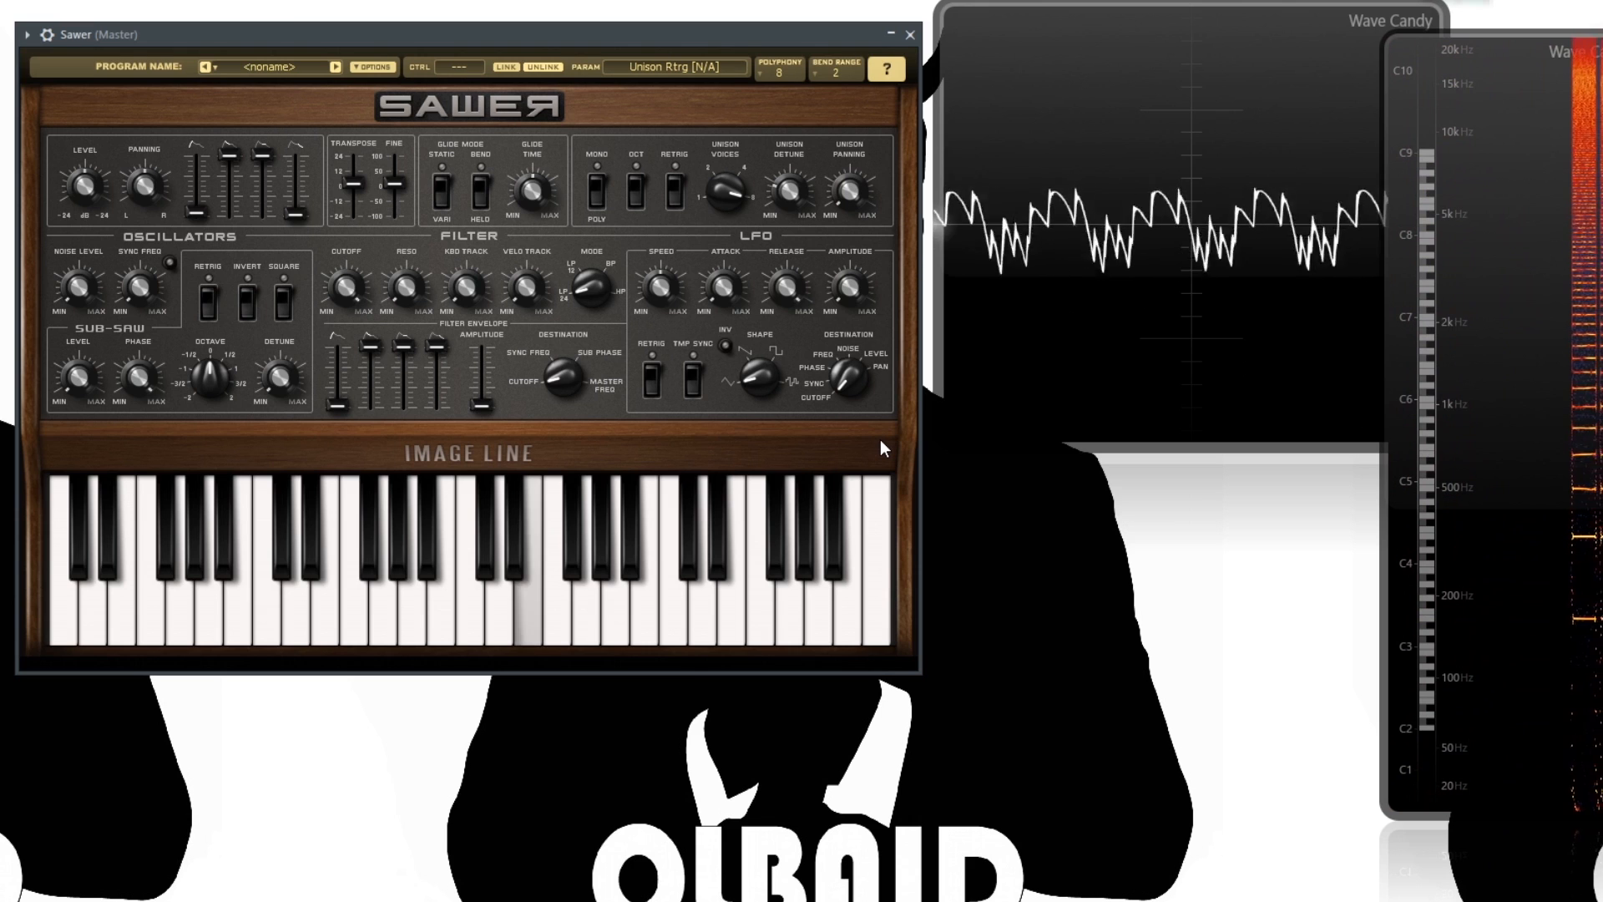
pyautogui.click(677, 190)
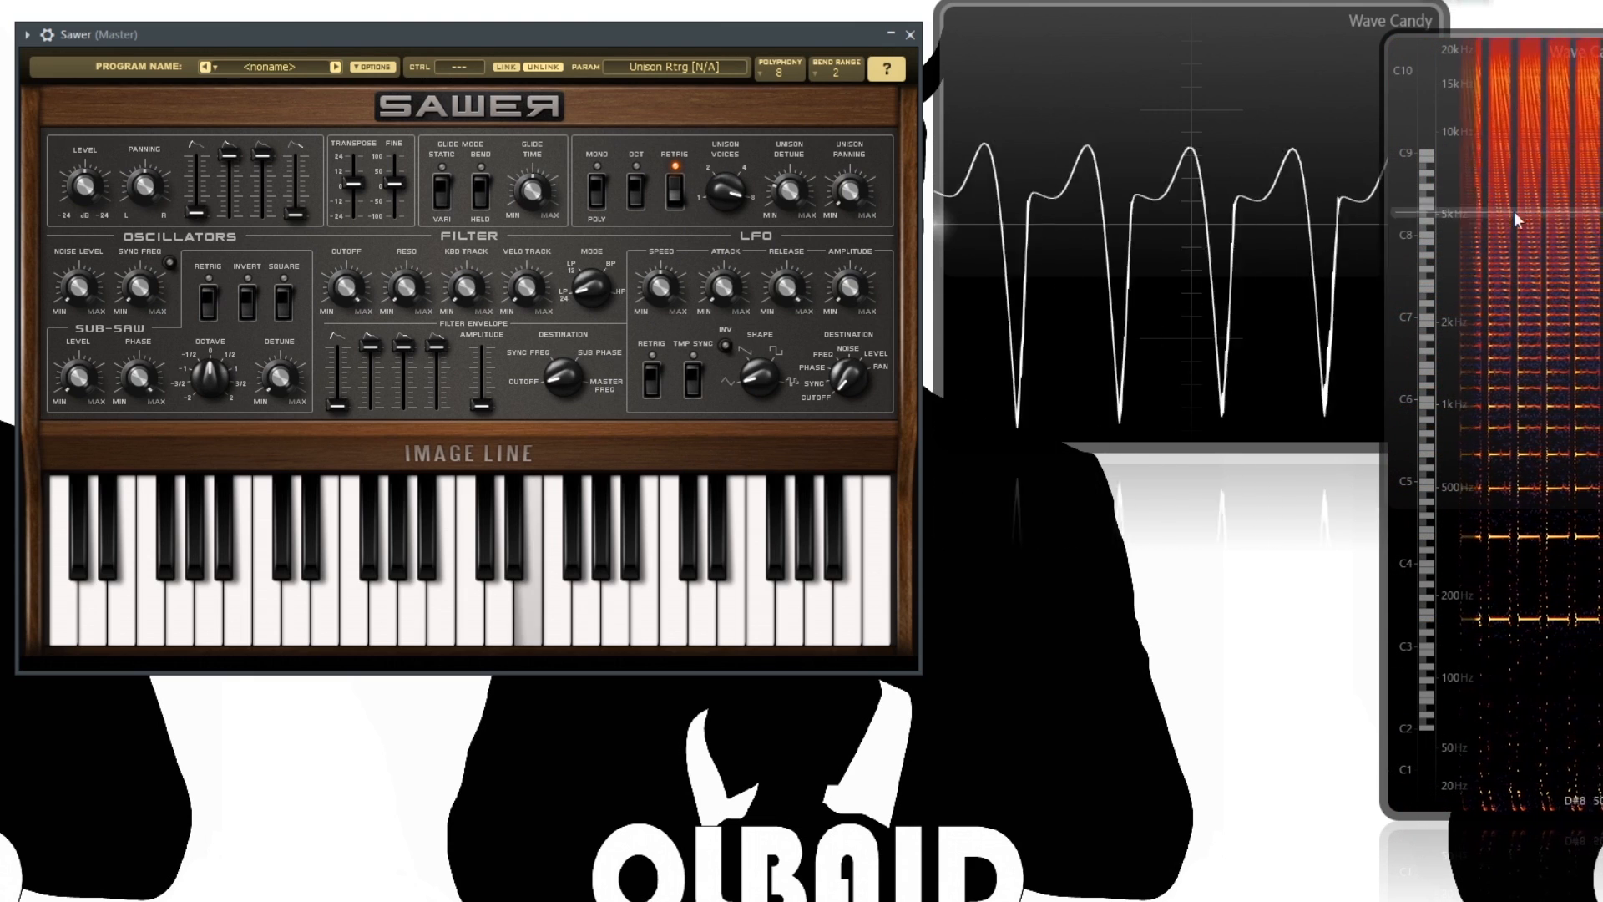
pyautogui.click(674, 193)
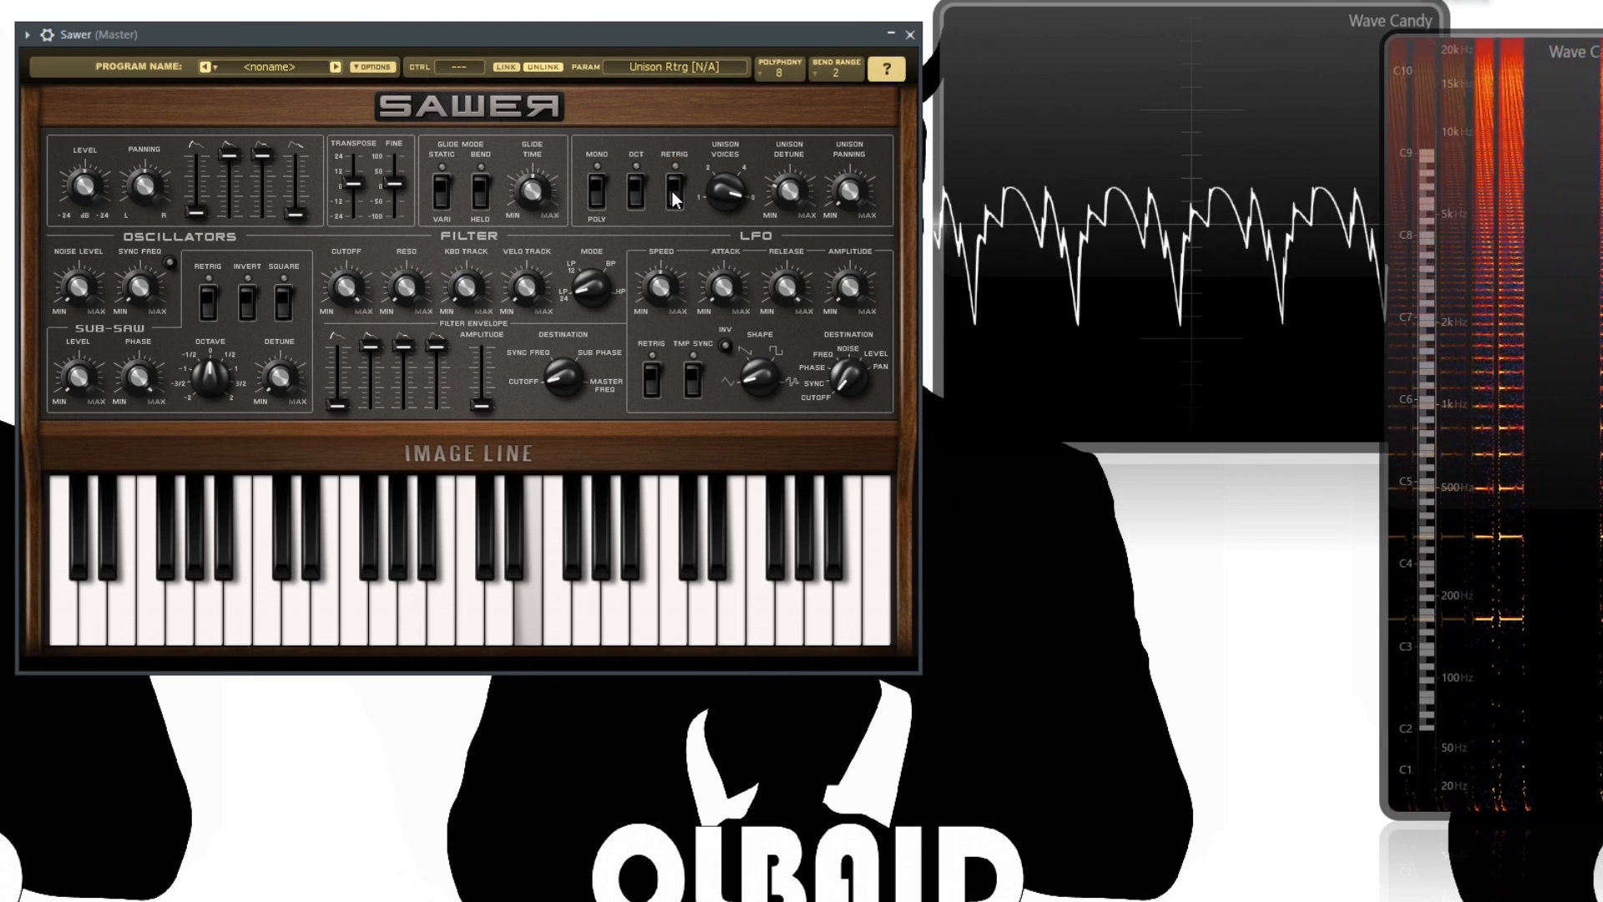
pyautogui.click(674, 194)
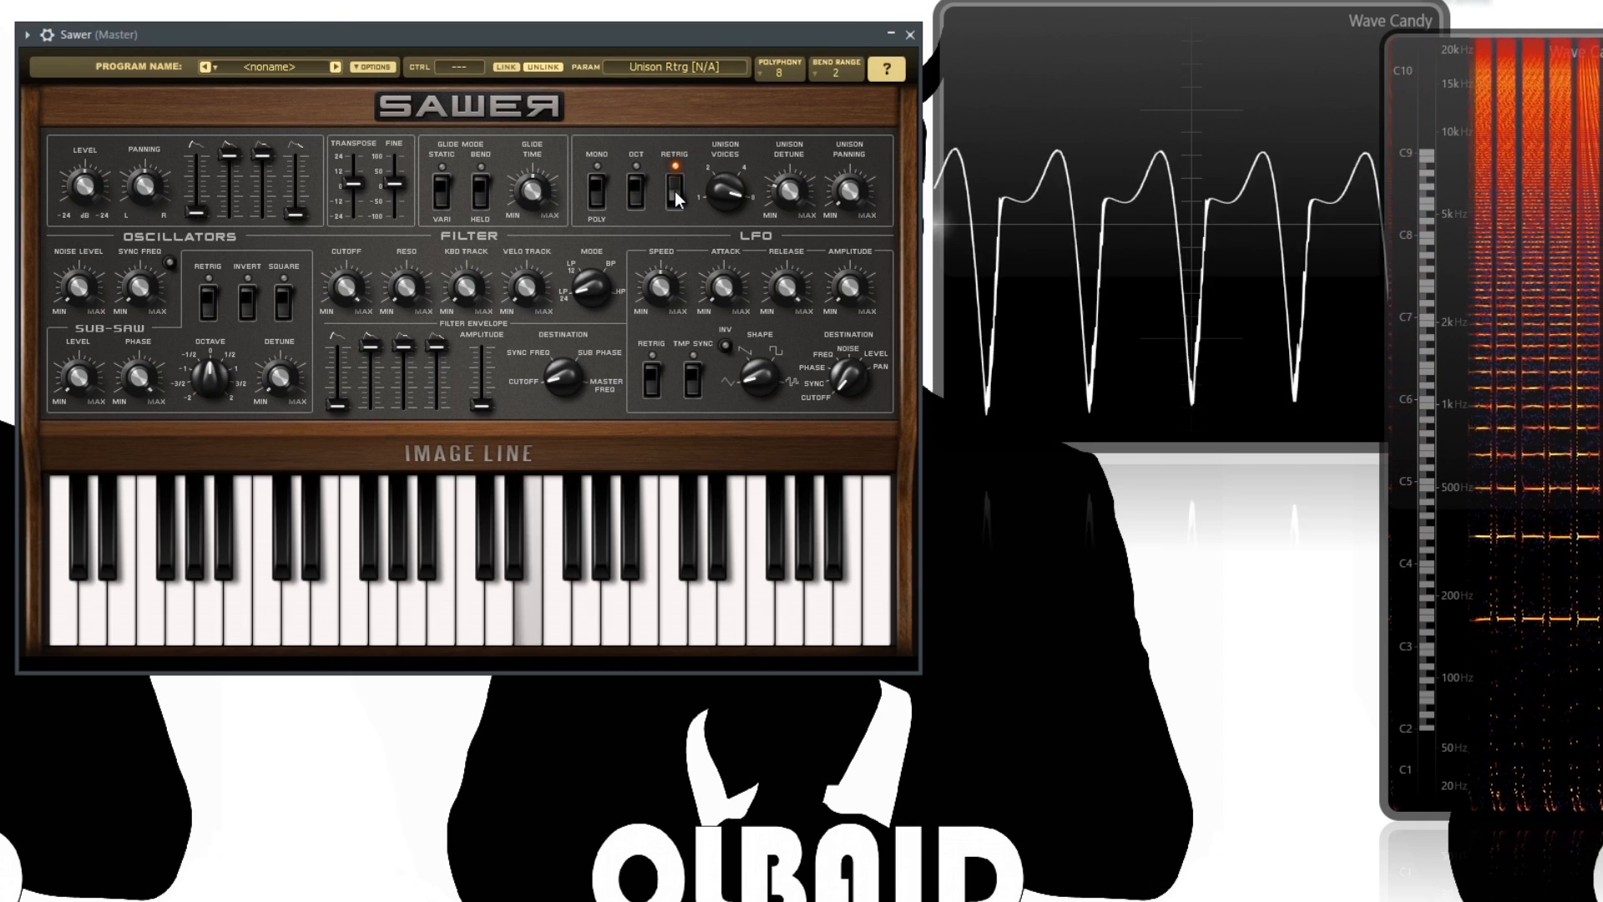
pyautogui.click(675, 194)
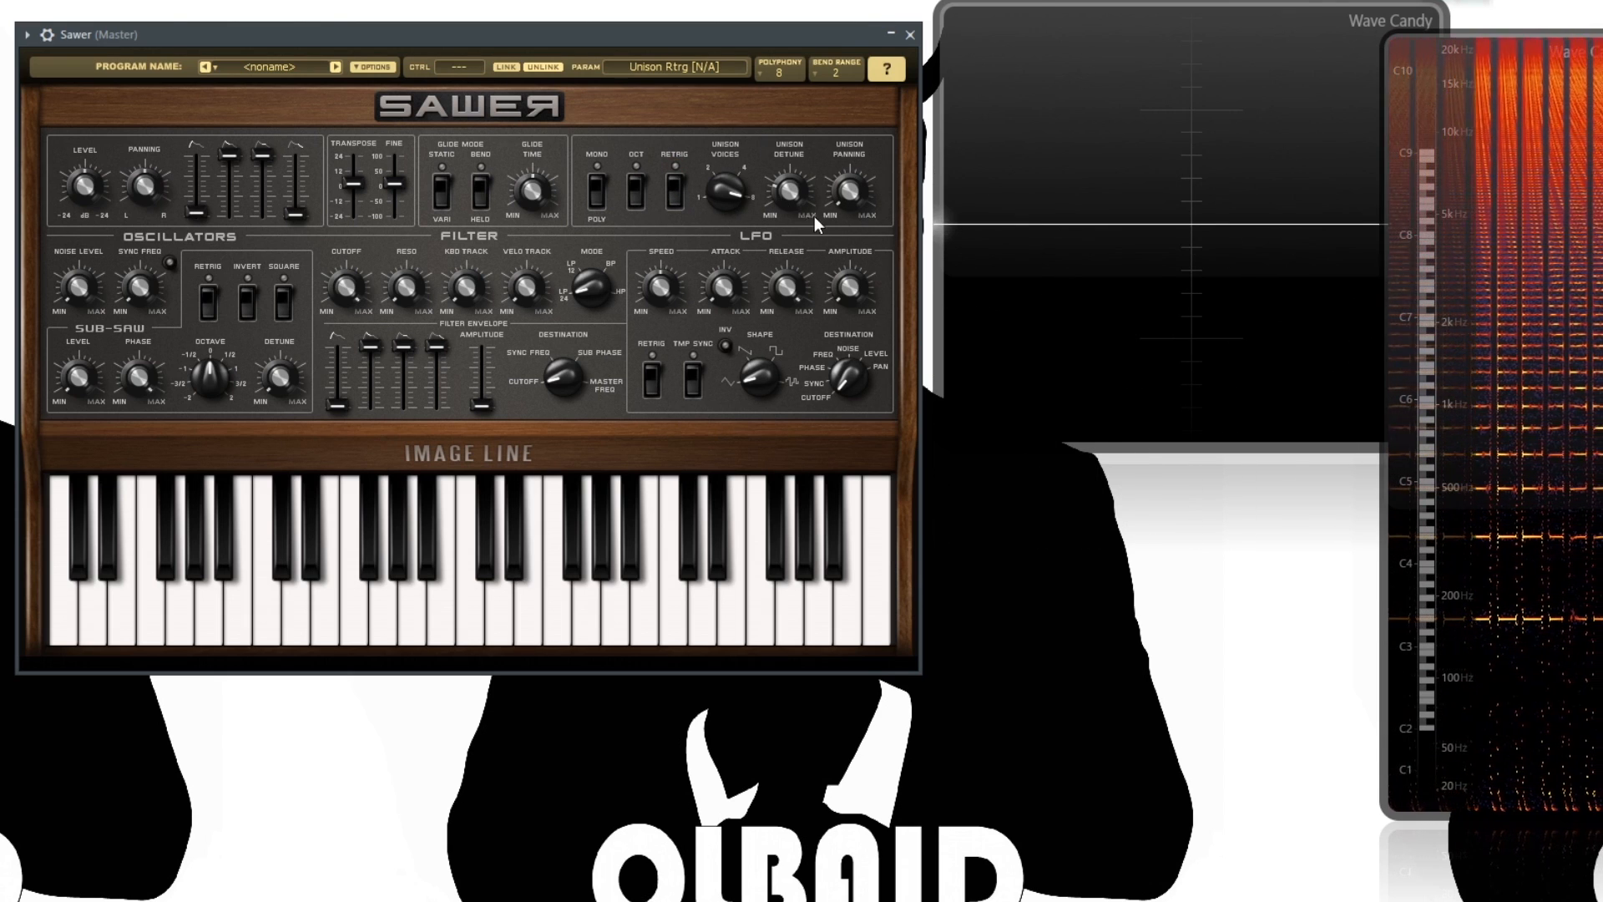
# Adjust the unison detune and try it with unison retrigger on while playing notes, ending with retrigger off
pyautogui.click(789, 196)
pyautogui.moveTo(789, 196); pyautogui.dragTo(789, 229)
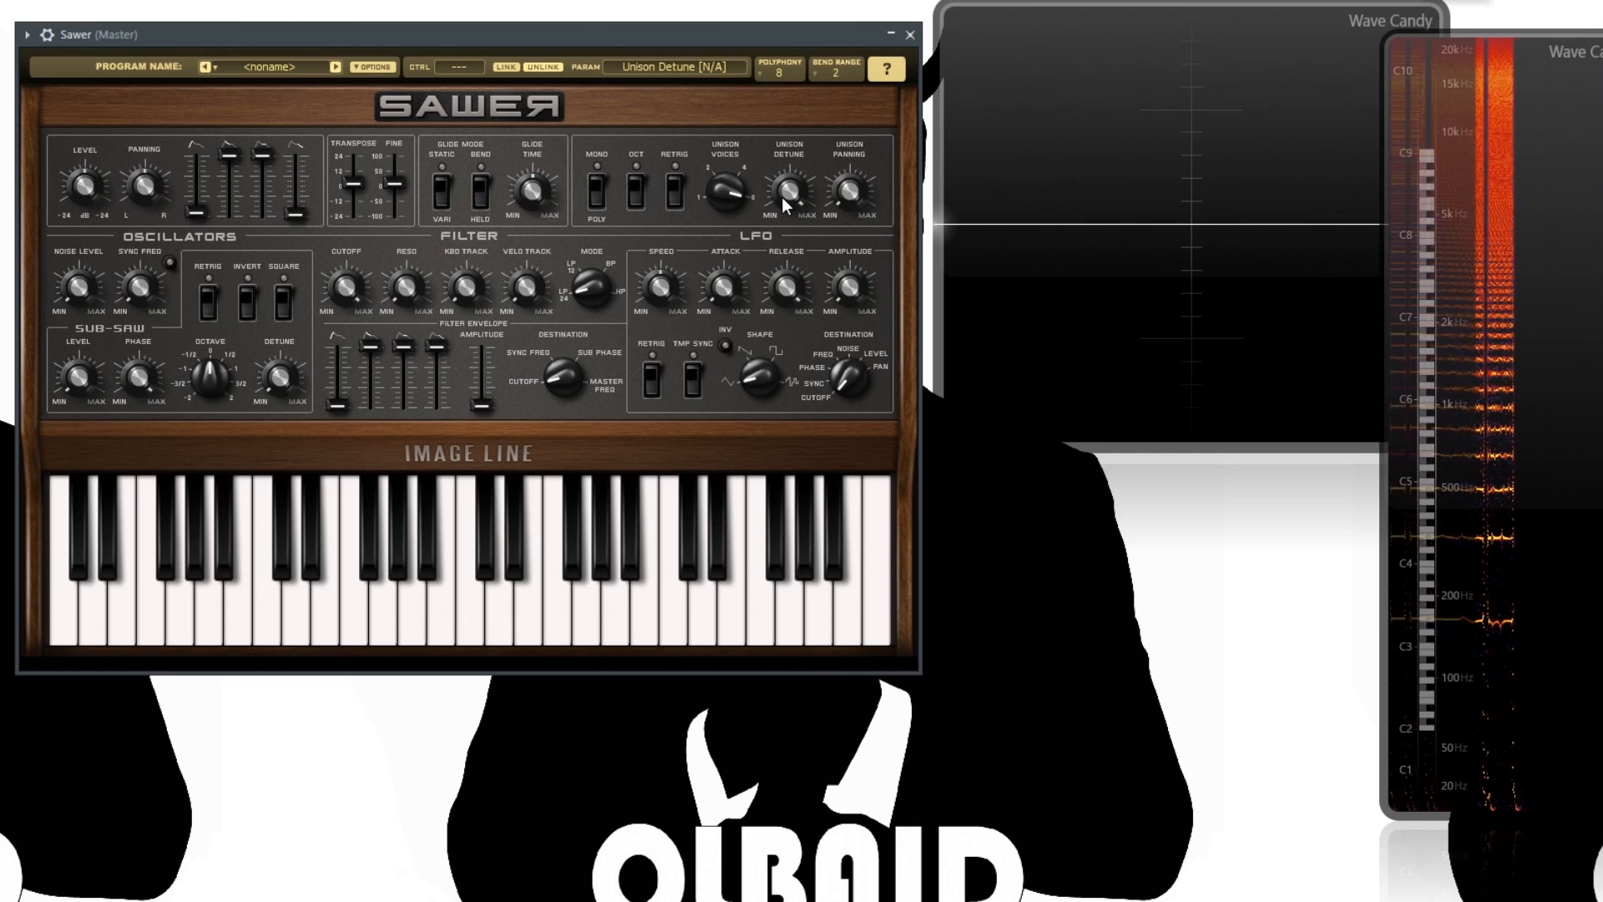
pyautogui.click(678, 188)
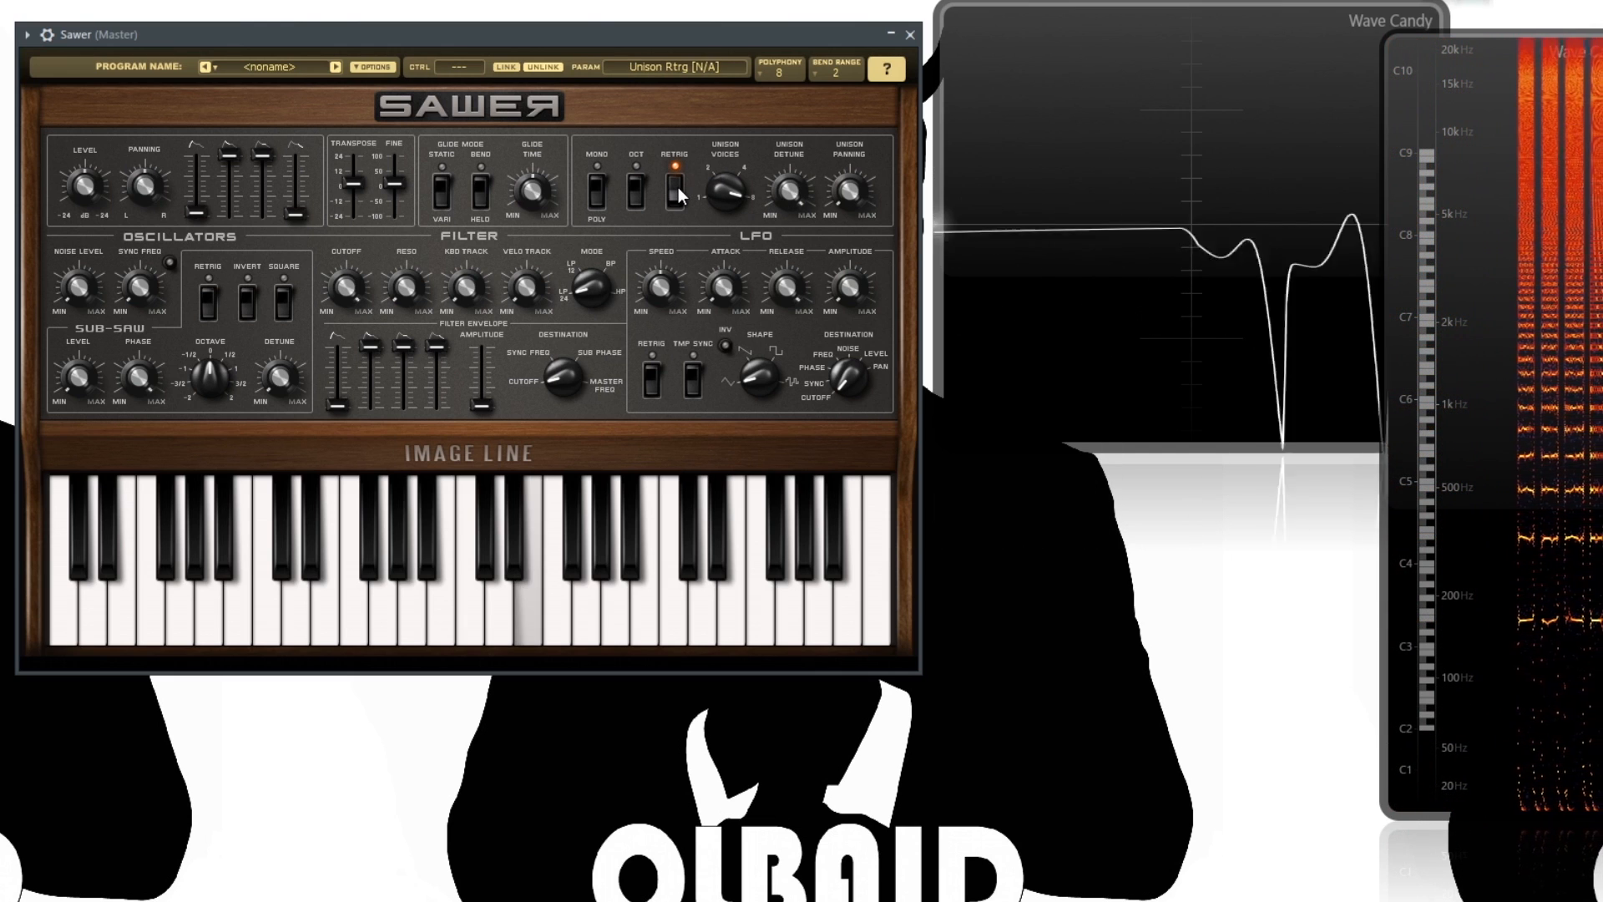
pyautogui.click(678, 187)
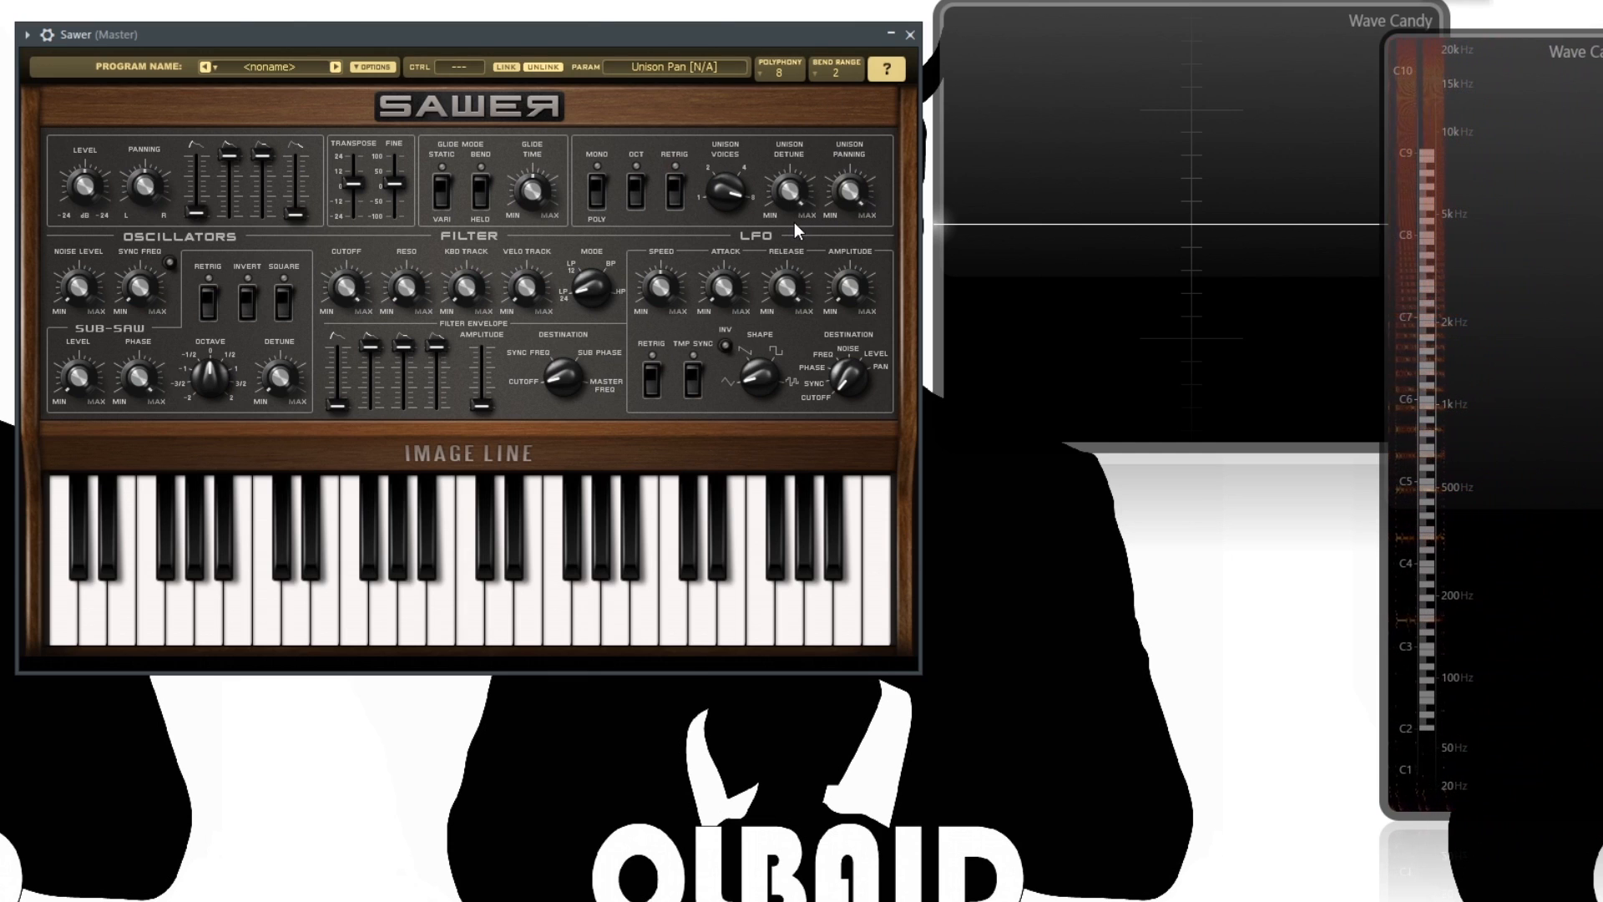
# Vary the unison panning while playing notes and reduce the number of unison voices
pyautogui.moveTo(847, 199); pyautogui.dragTo(869, 159)
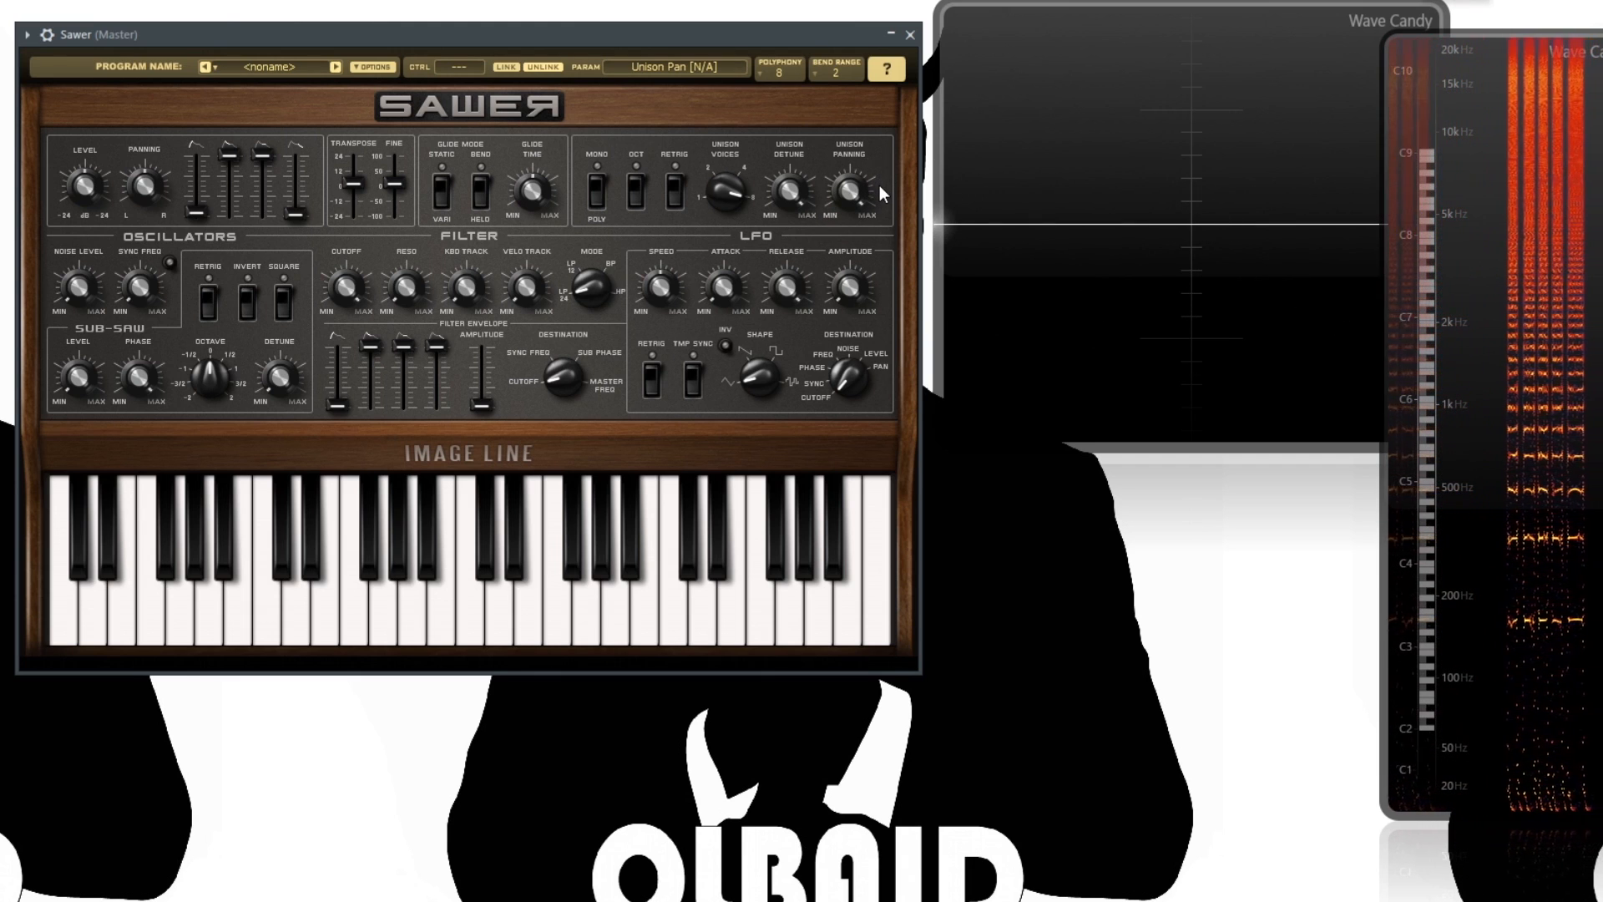
pyautogui.moveTo(877, 184)
pyautogui.mouseDown()
pyautogui.moveTo(877, 200)
pyautogui.moveTo(849, 186)
pyautogui.mouseUp()
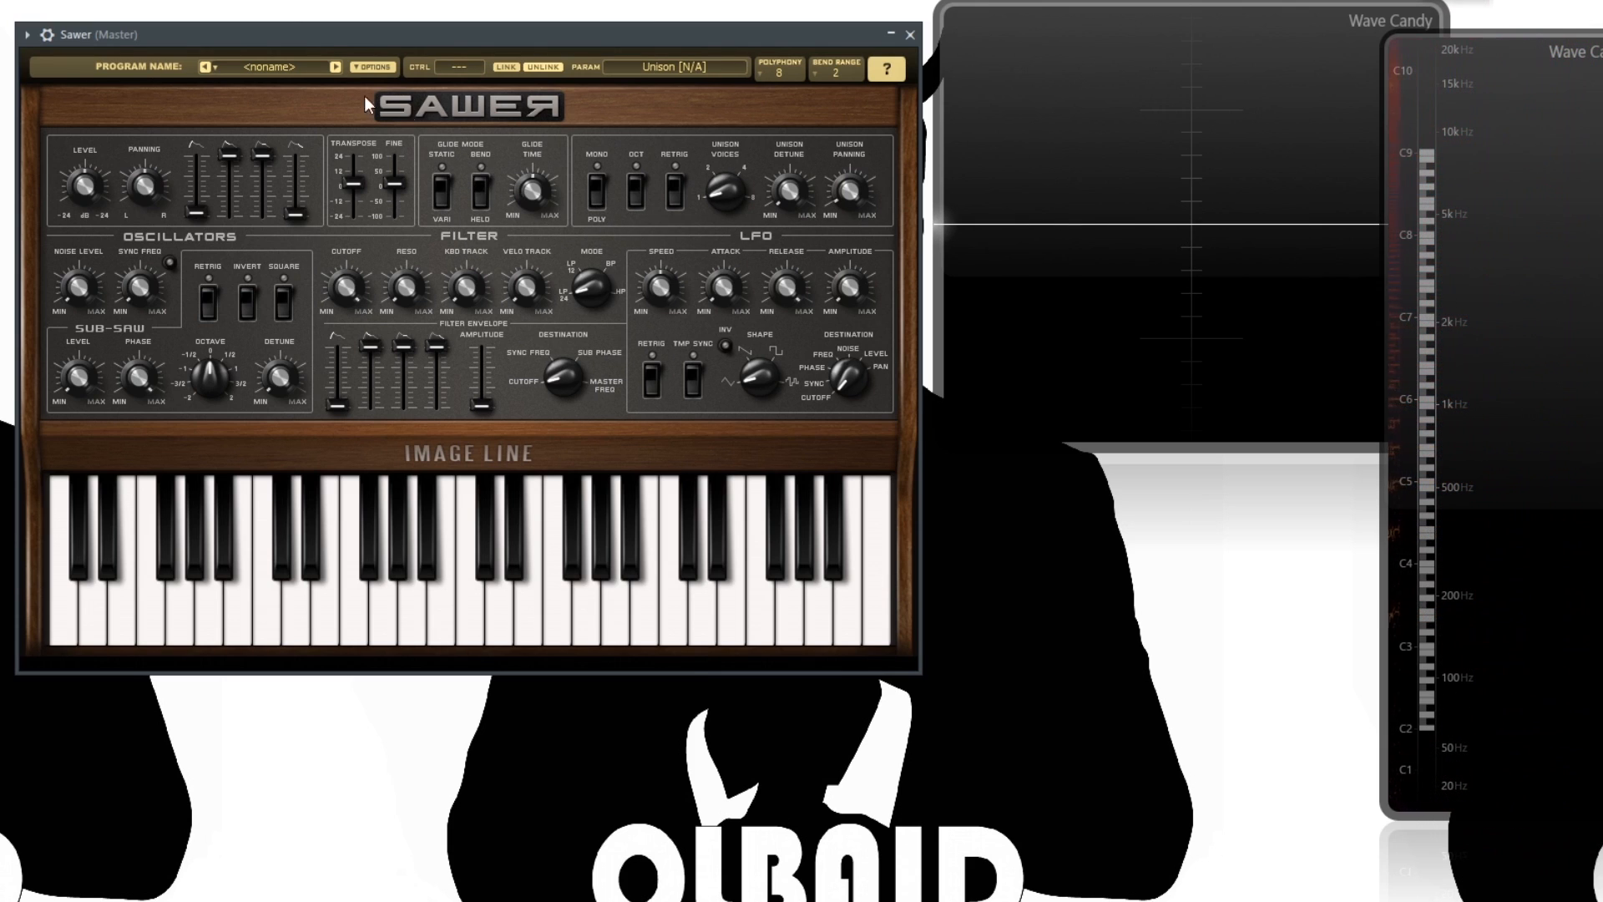
pyautogui.click(373, 67)
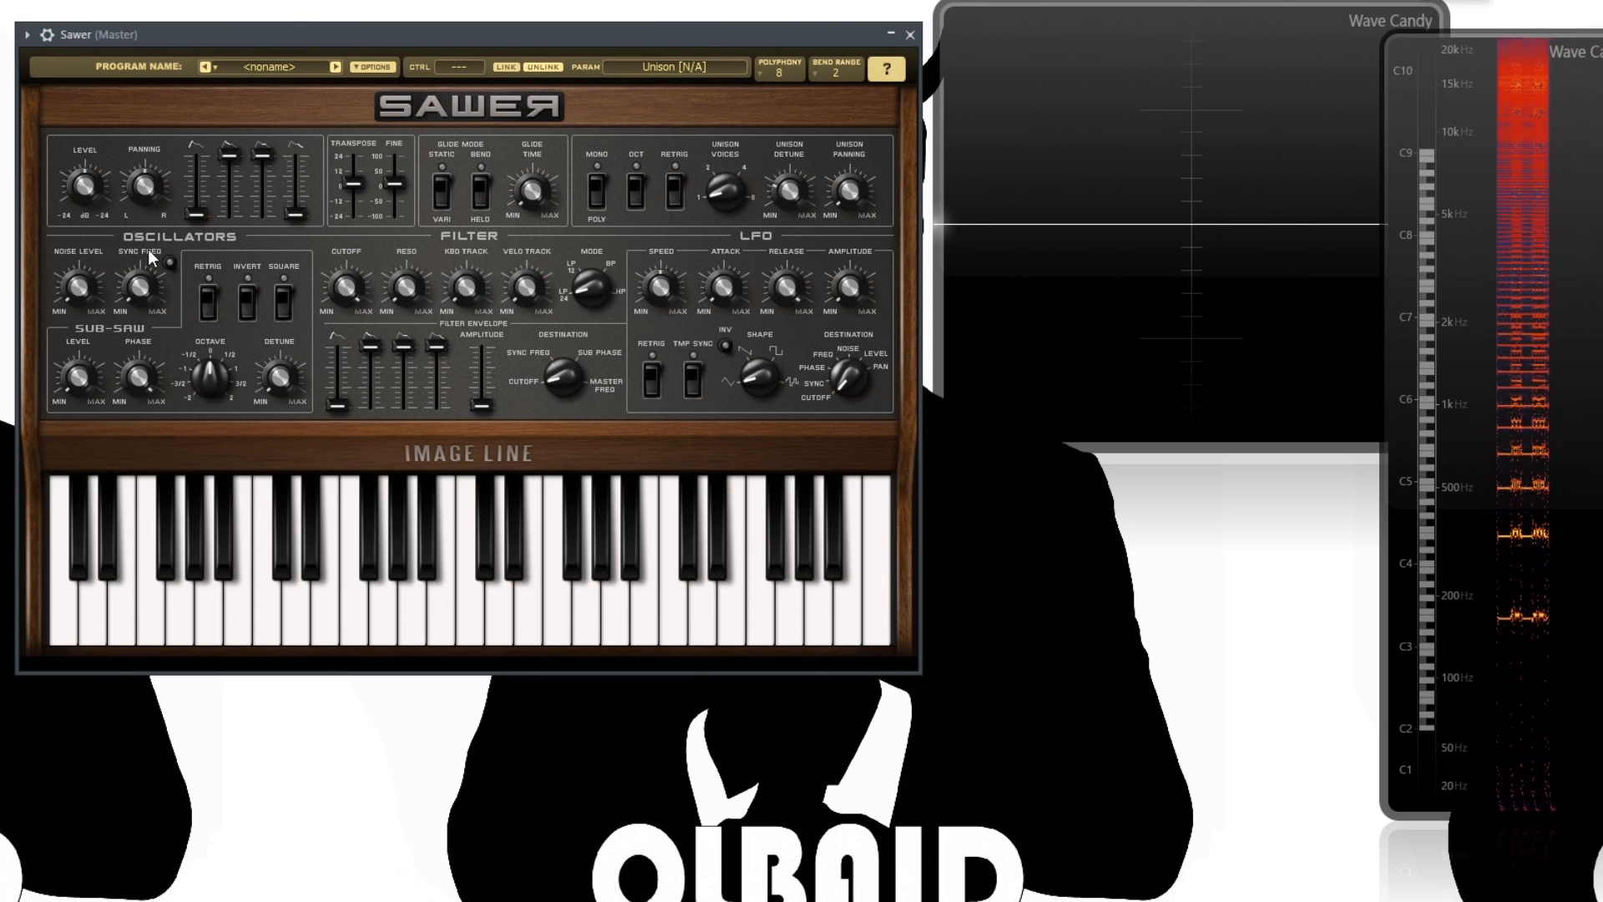
# Vary the oscillator noise level while playing notes and try the sub-saw level up to 100%
pyautogui.click(77, 293)
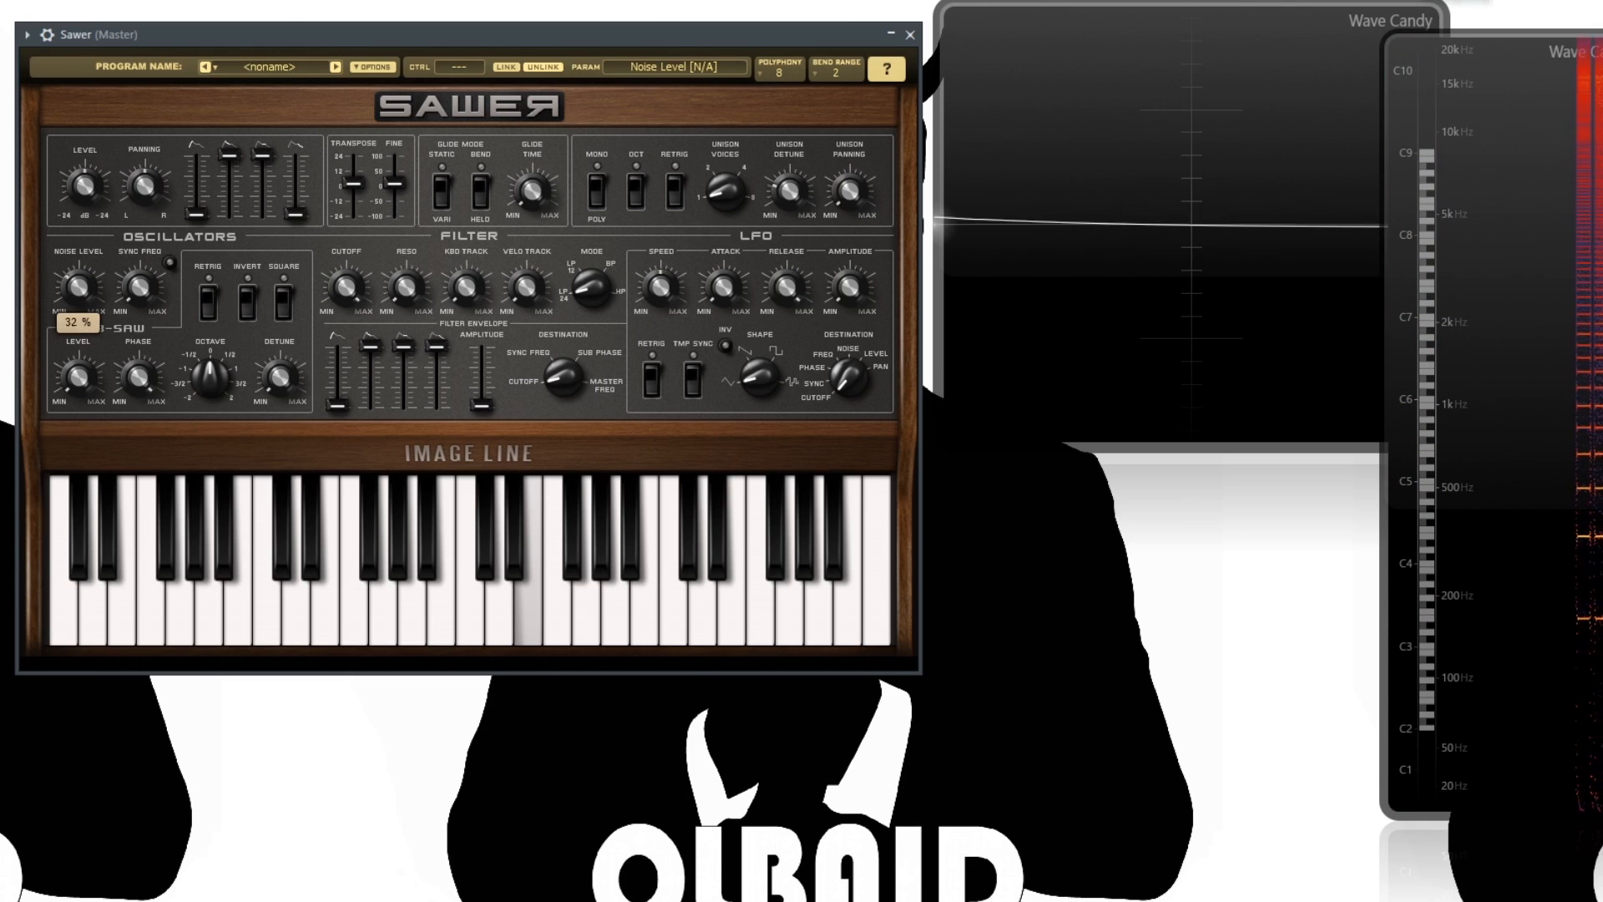
pyautogui.click(78, 286)
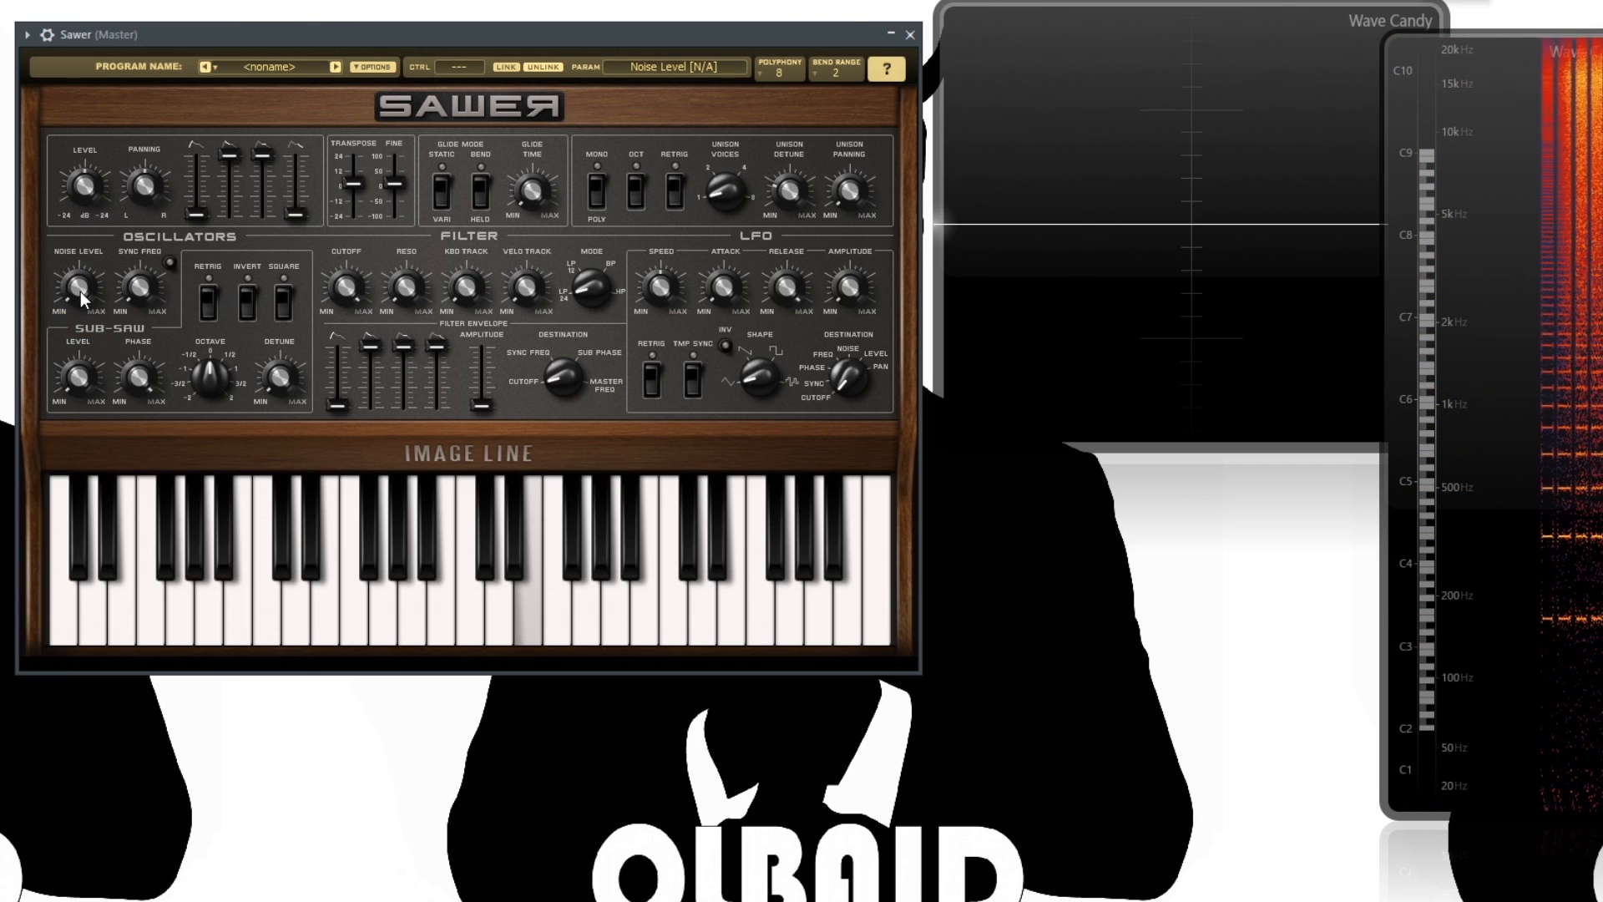
pyautogui.click(93, 379)
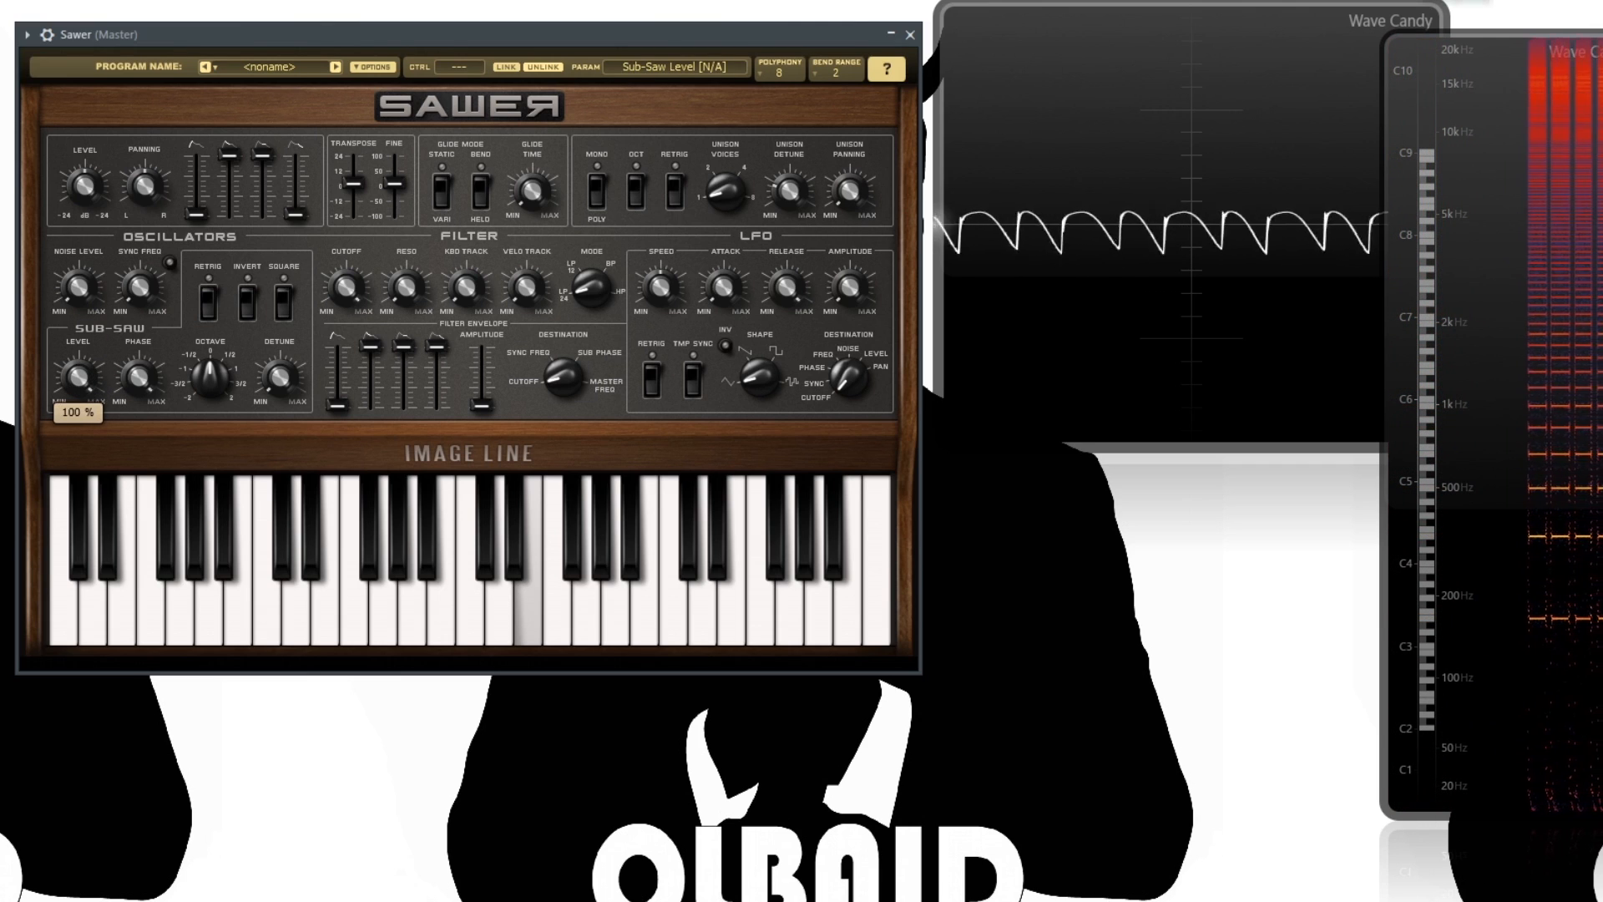
pyautogui.moveTo(90, 379); pyautogui.dragTo(90, 351)
# Compare the sub-saw oscillator with the square waveform on and off at a raised level, ending with square off
pyautogui.click(287, 307)
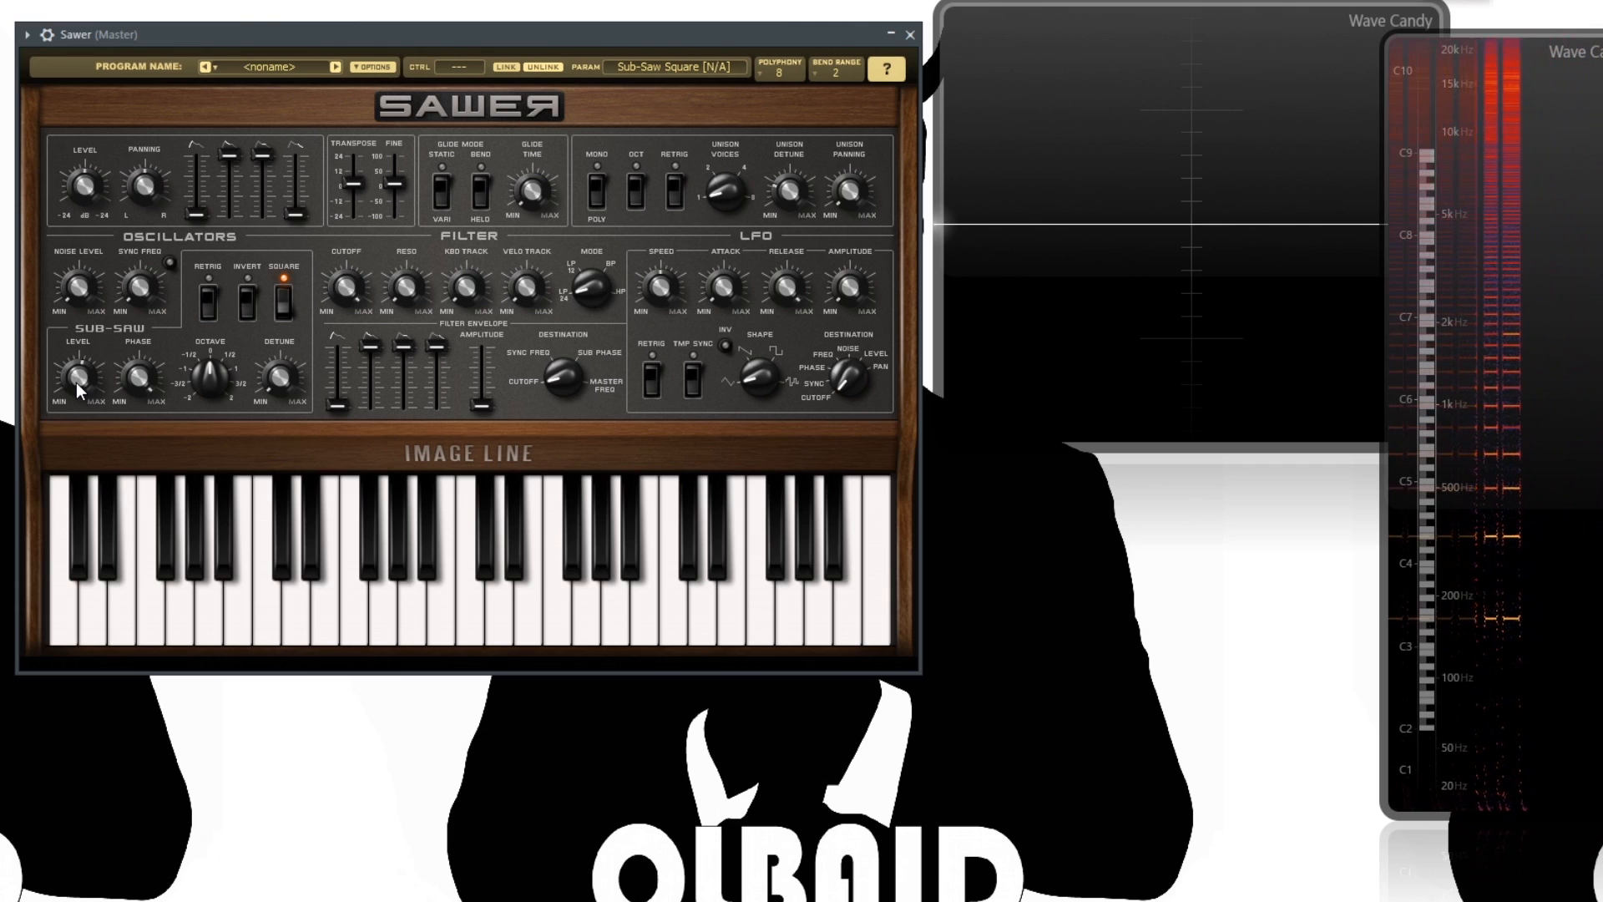
pyautogui.moveTo(77, 383); pyautogui.dragTo(76, 367)
pyautogui.click(284, 305)
pyautogui.click(283, 306)
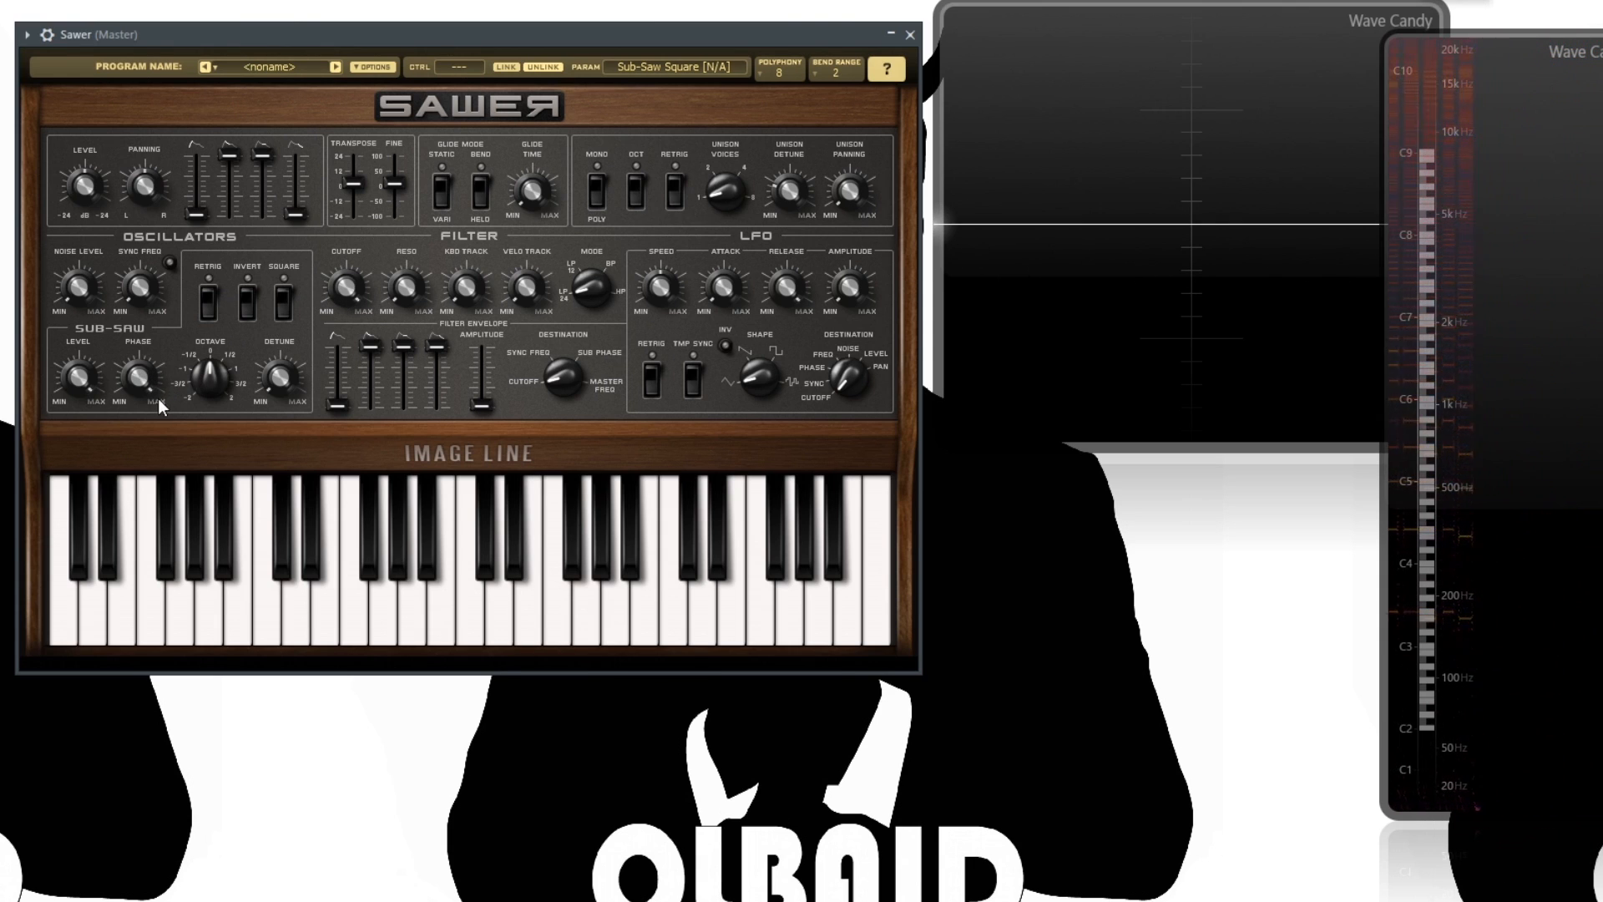
# Test the sub-saw phase and vary the sub-saw detune while playing notes
pyautogui.click(140, 378)
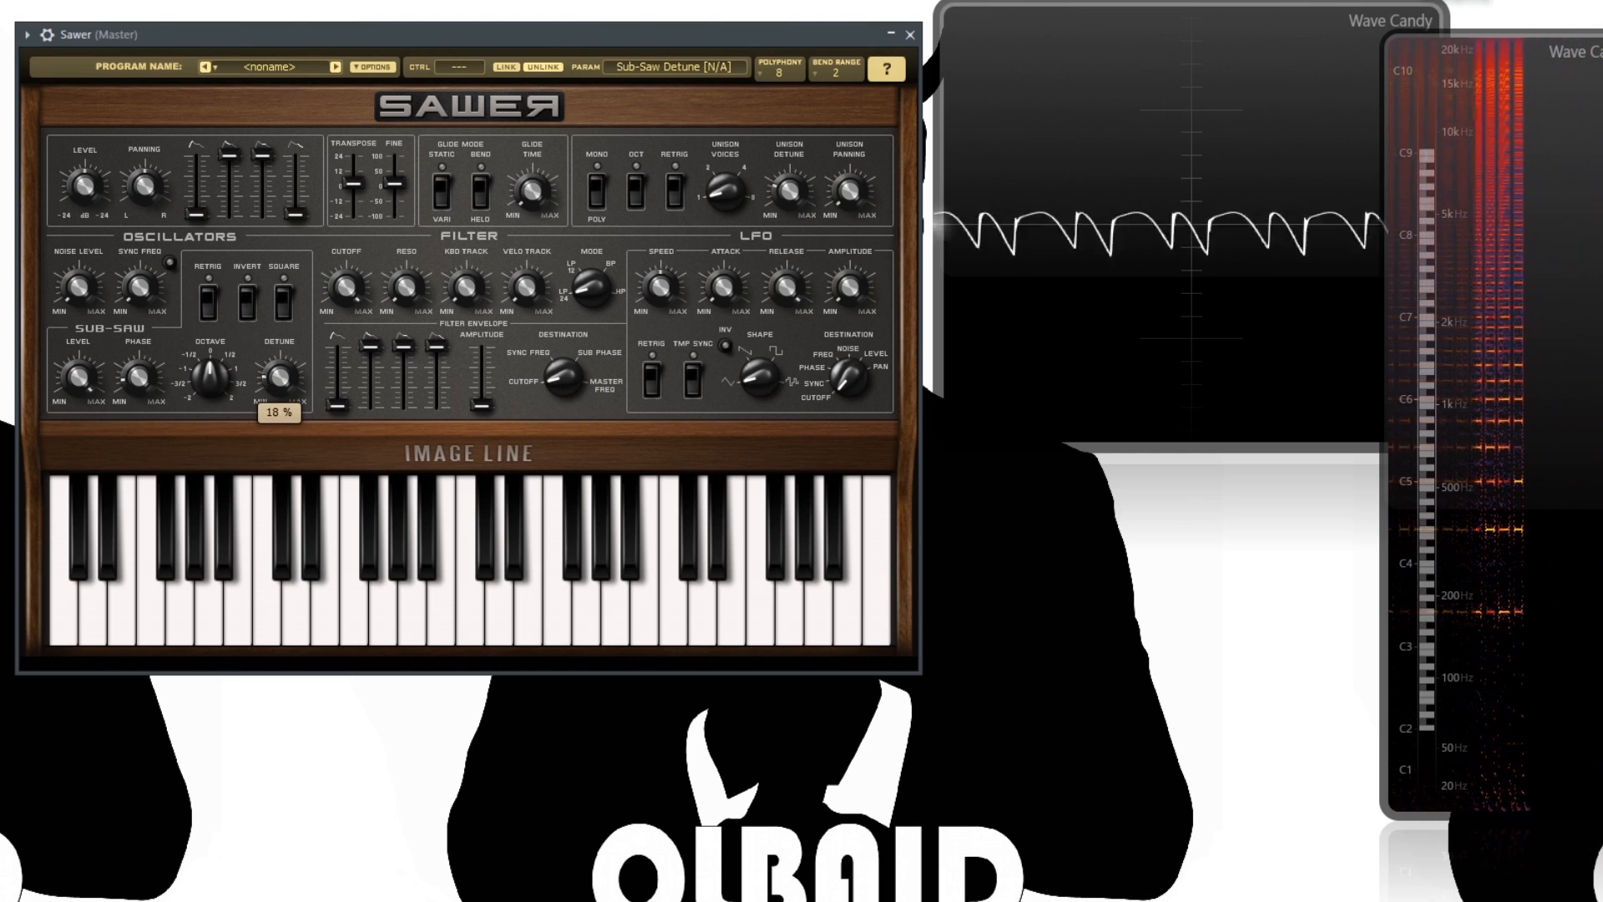
pyautogui.moveTo(285, 379); pyautogui.dragTo(294, 282)
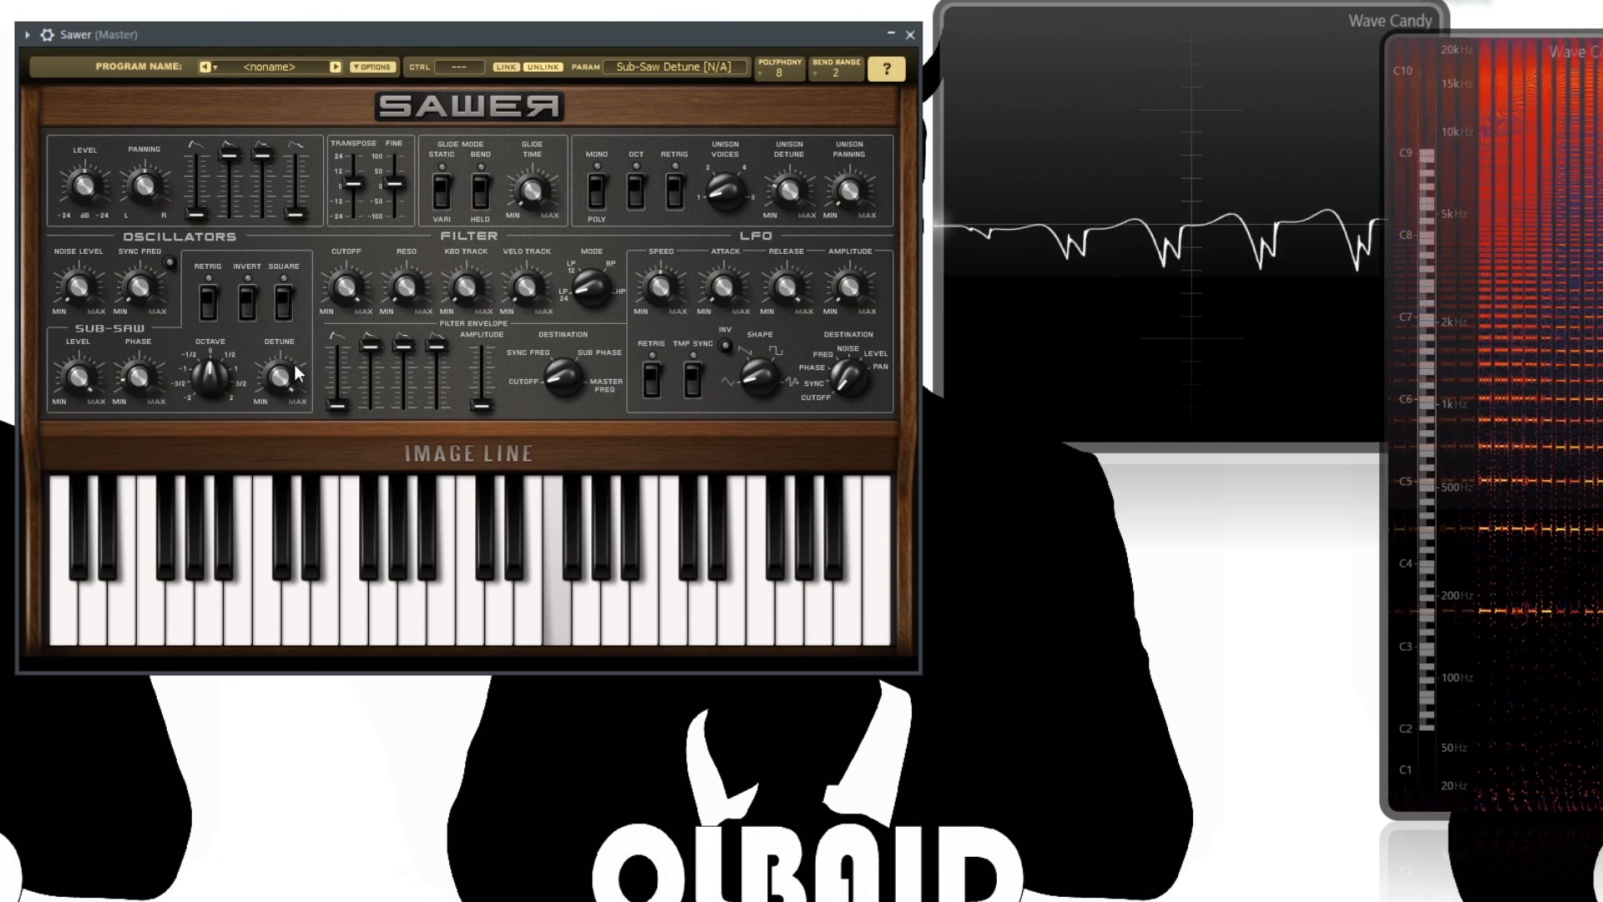
pyautogui.click(282, 299)
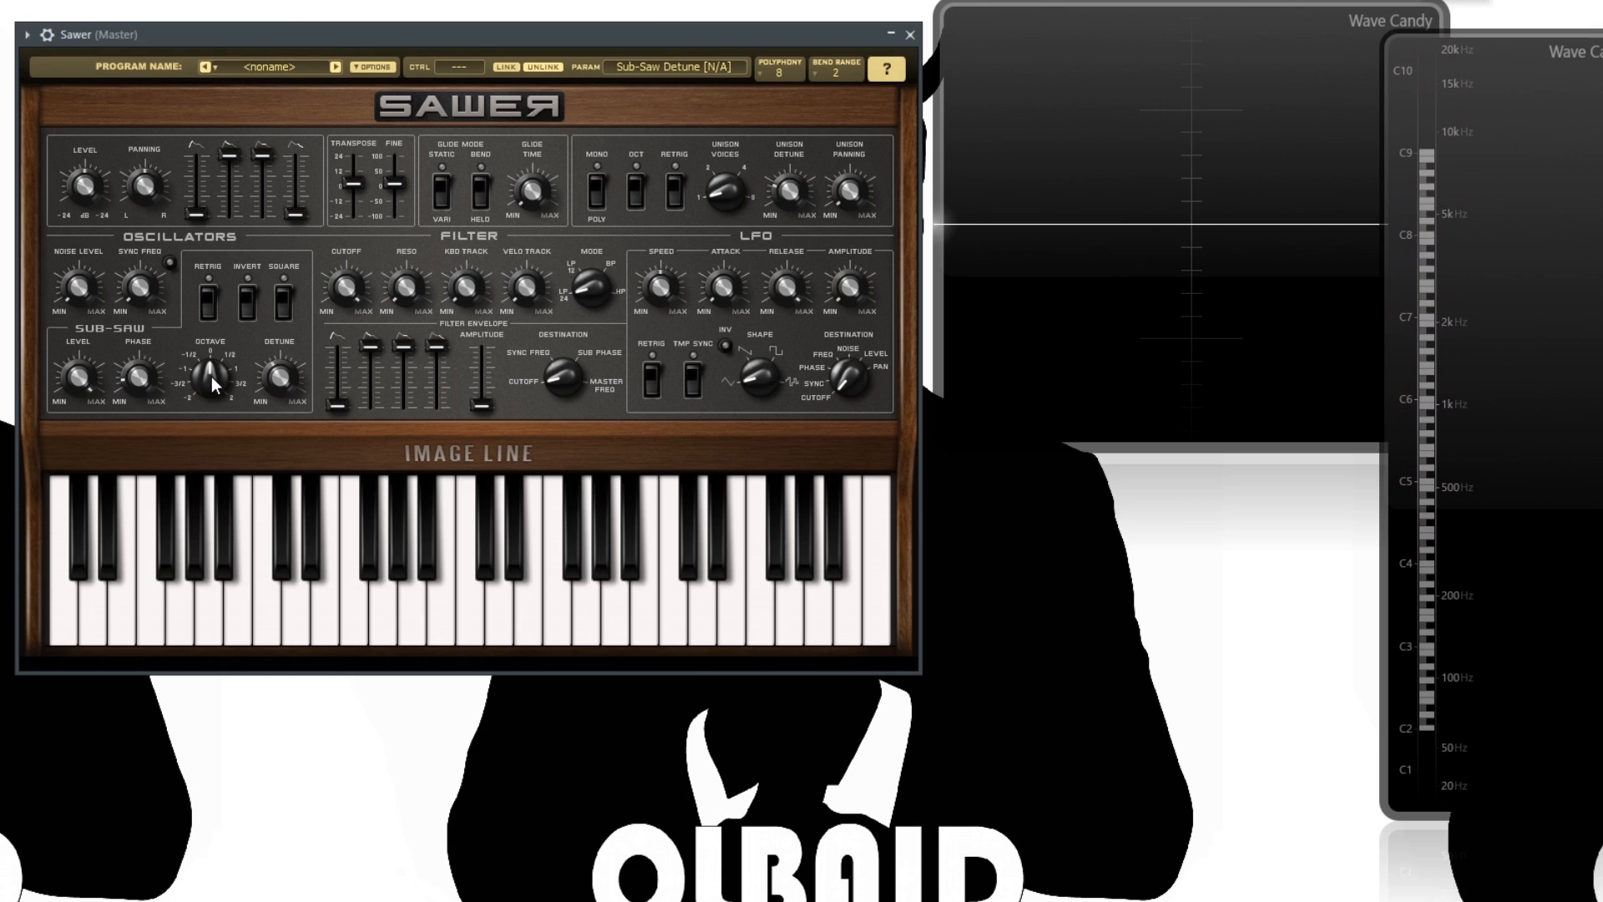
# Try several sub-saw octave settings above and below 0 while repeating a note, ending at 0
pyautogui.press('v')
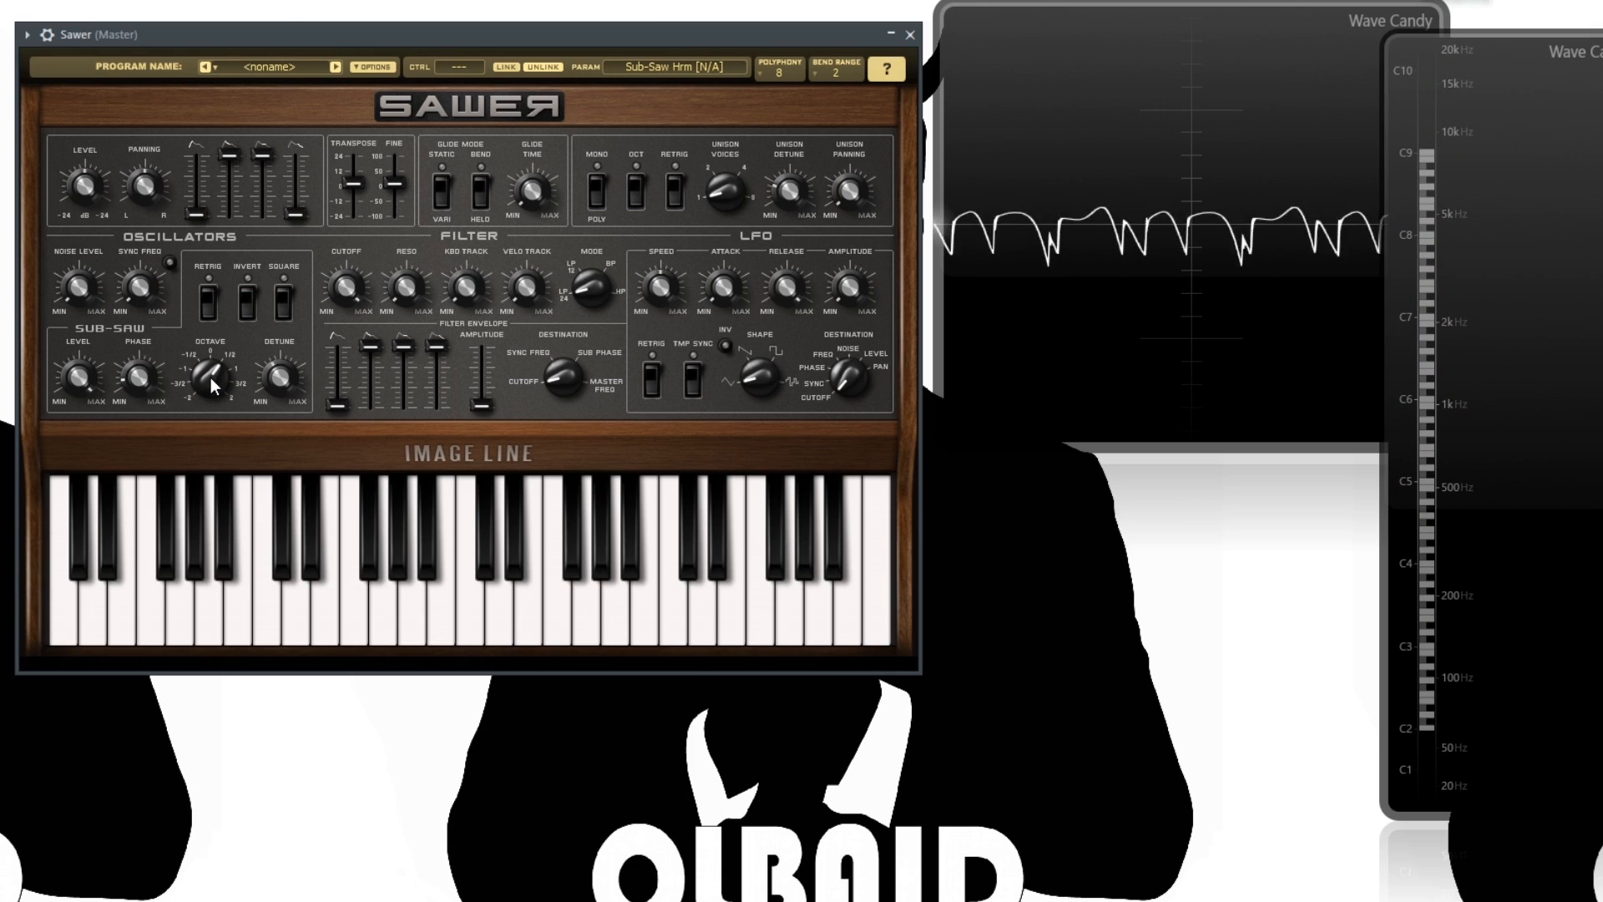
pyautogui.moveTo(211, 380); pyautogui.dragTo(215, 409)
pyautogui.press('v')
pyautogui.press('v')
pyautogui.press('v')
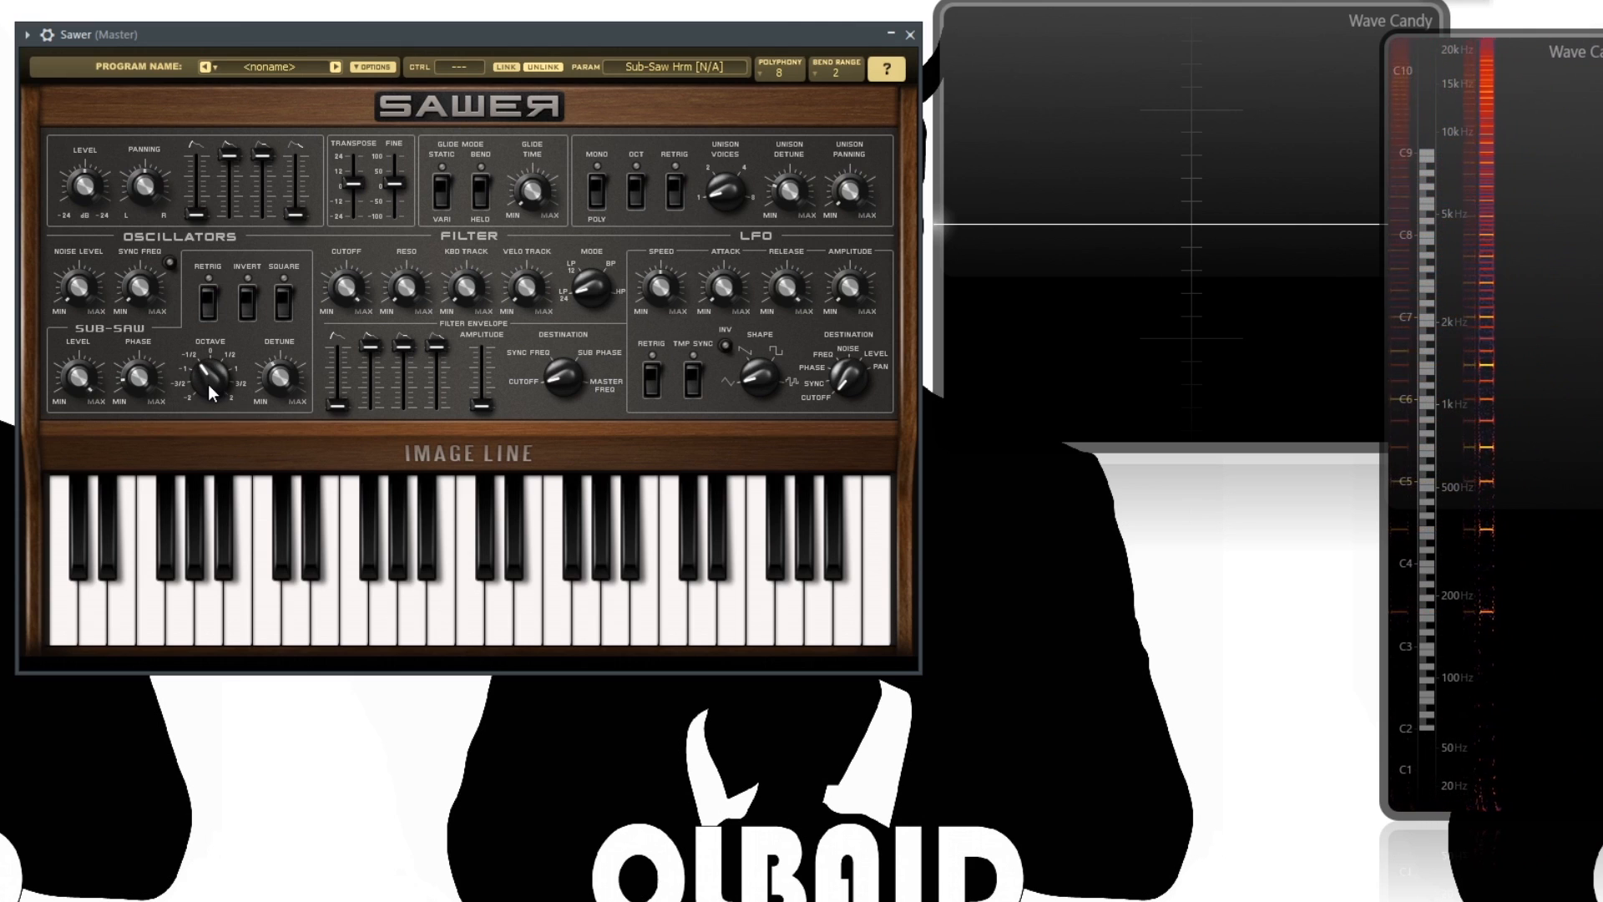
pyautogui.press('v')
pyautogui.moveTo(208, 382)
pyautogui.mouseDown()
pyautogui.moveTo(208, 405)
pyautogui.moveTo(208, 370)
pyautogui.mouseUp()
pyautogui.press('v')
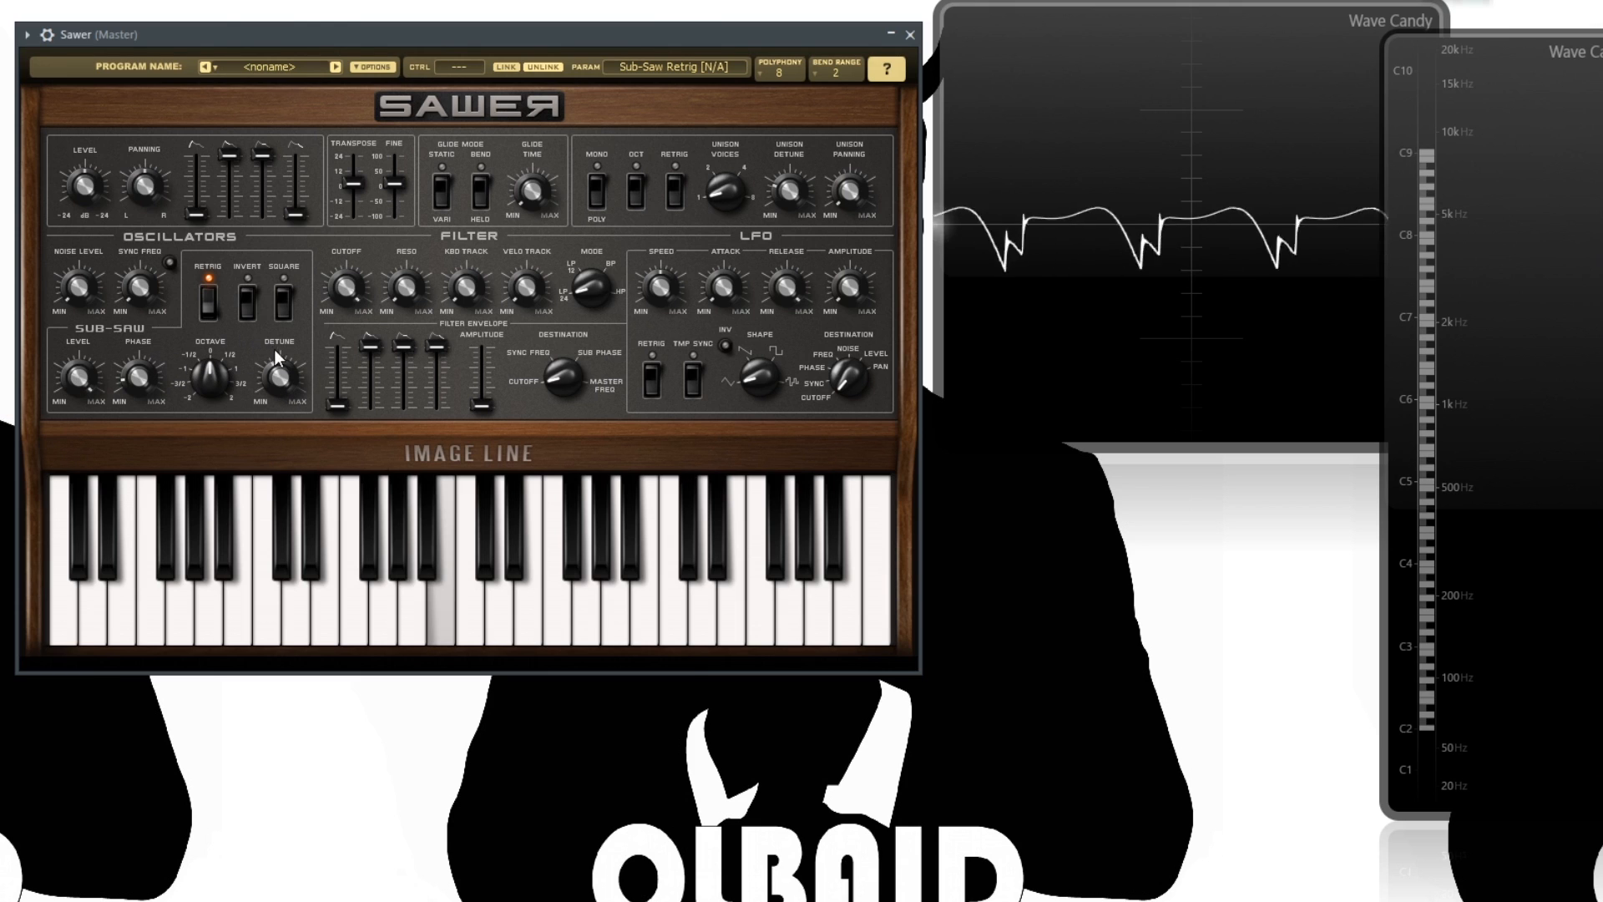
# Adjust the sub-saw detune and compare repeated notes with sub-saw retrigger on and off, ending with it off
pyautogui.moveTo(275, 378); pyautogui.dragTo(276, 372)
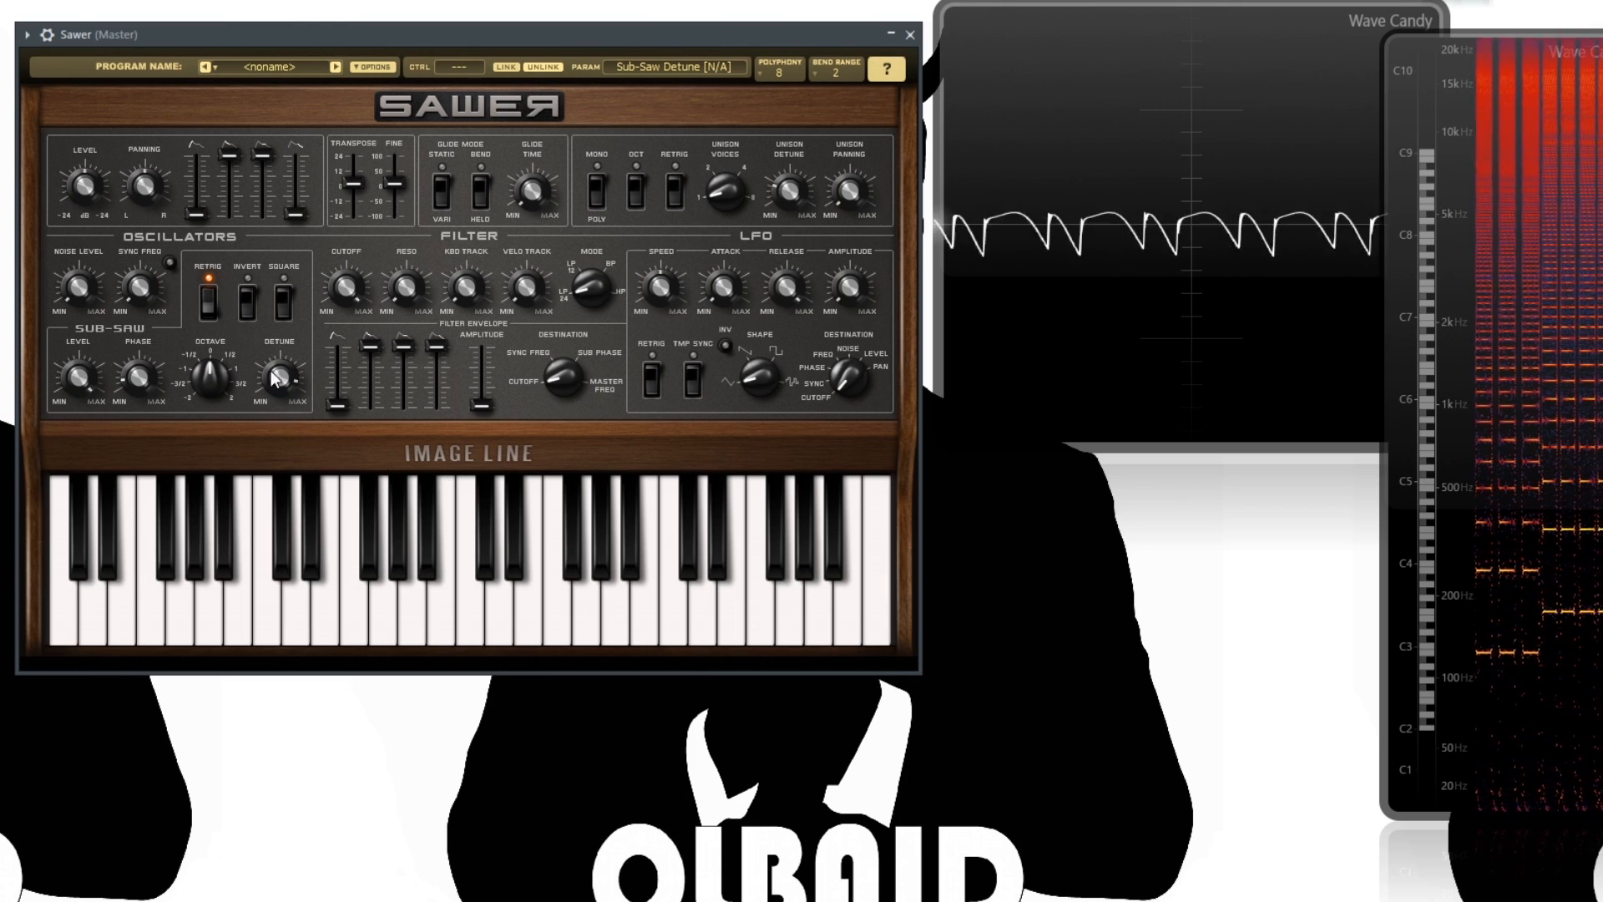
pyautogui.click(204, 305)
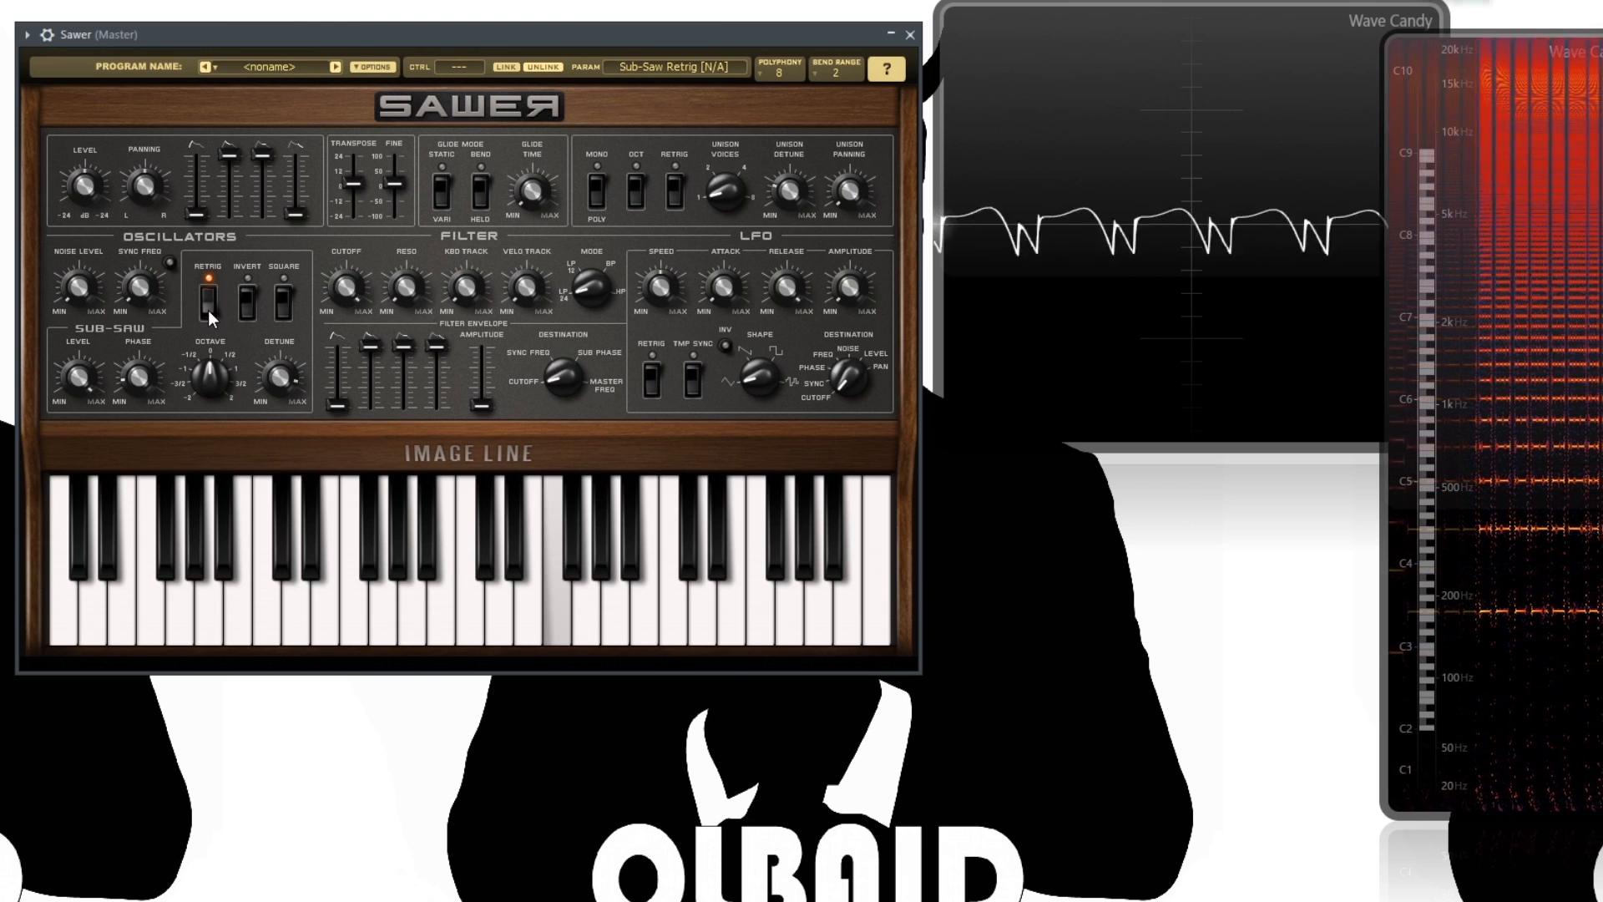
pyautogui.click(208, 309)
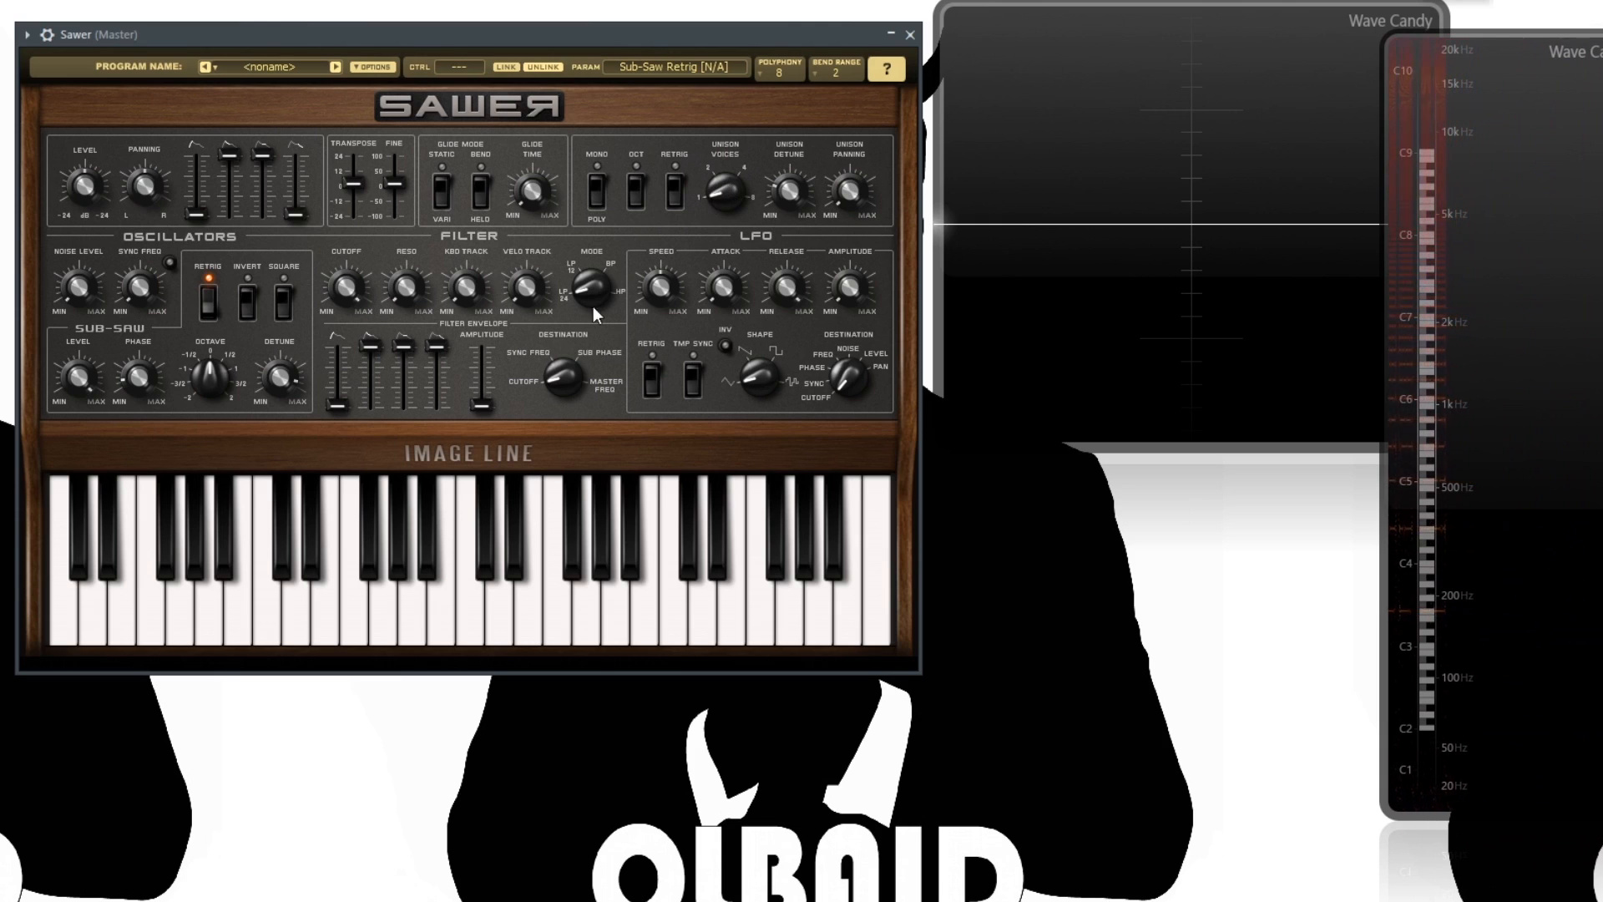
pyautogui.click(210, 306)
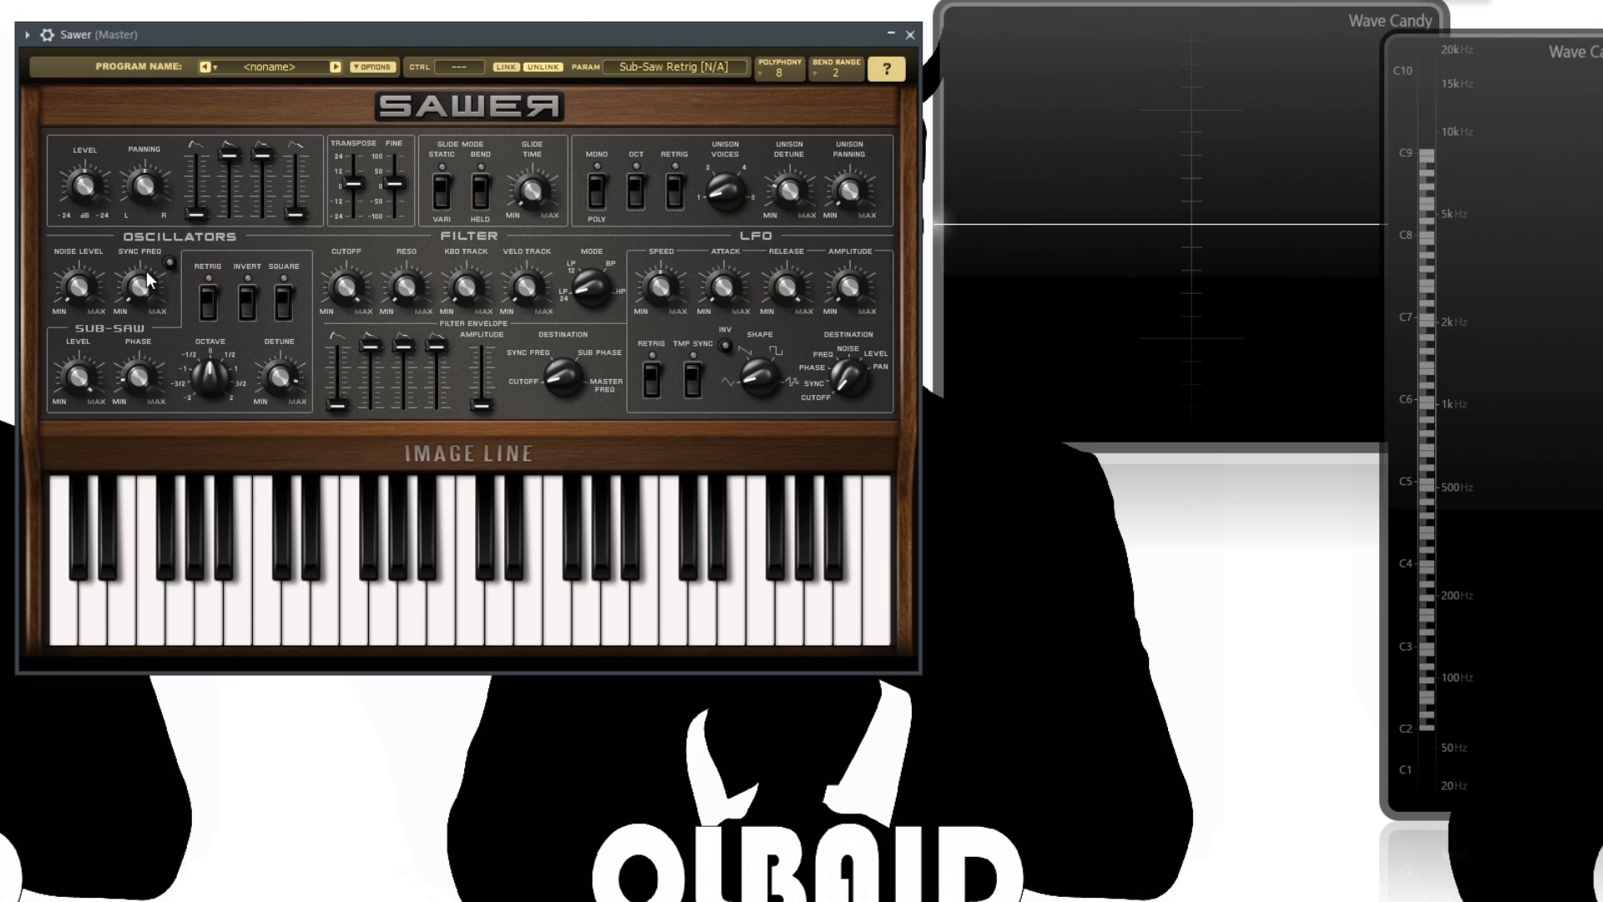
# Vary the oscillator sync frequency and play notes with oscillator sync on, ending with sync off
pyautogui.moveTo(147, 293); pyautogui.dragTo(147, 257)
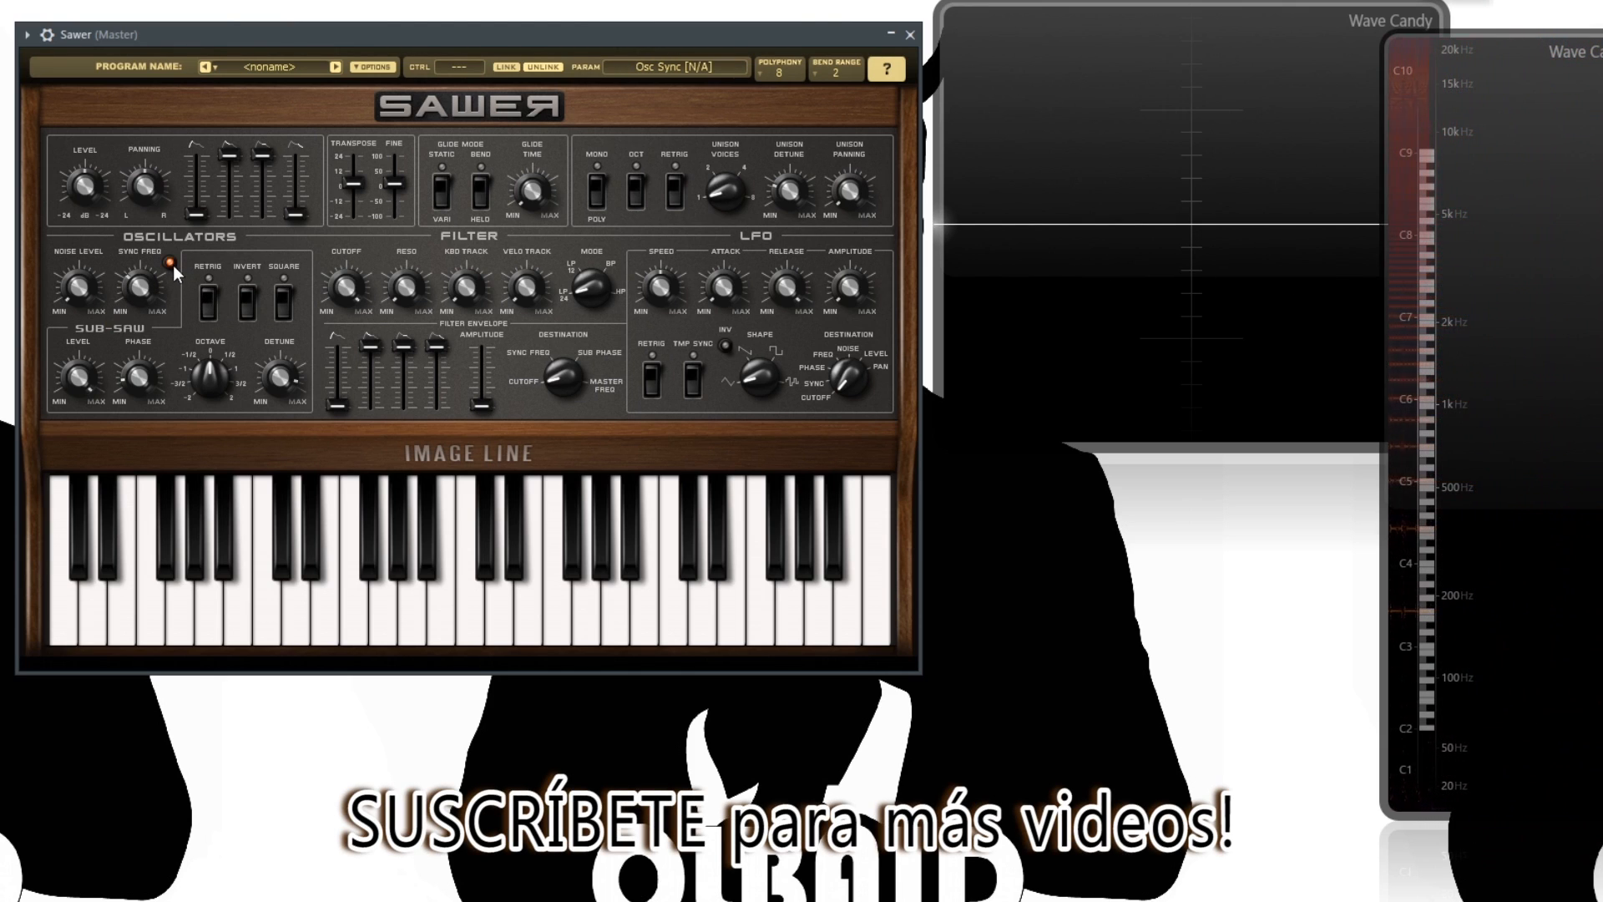
pyautogui.press('v')
pyautogui.press('v')
pyautogui.press('v')
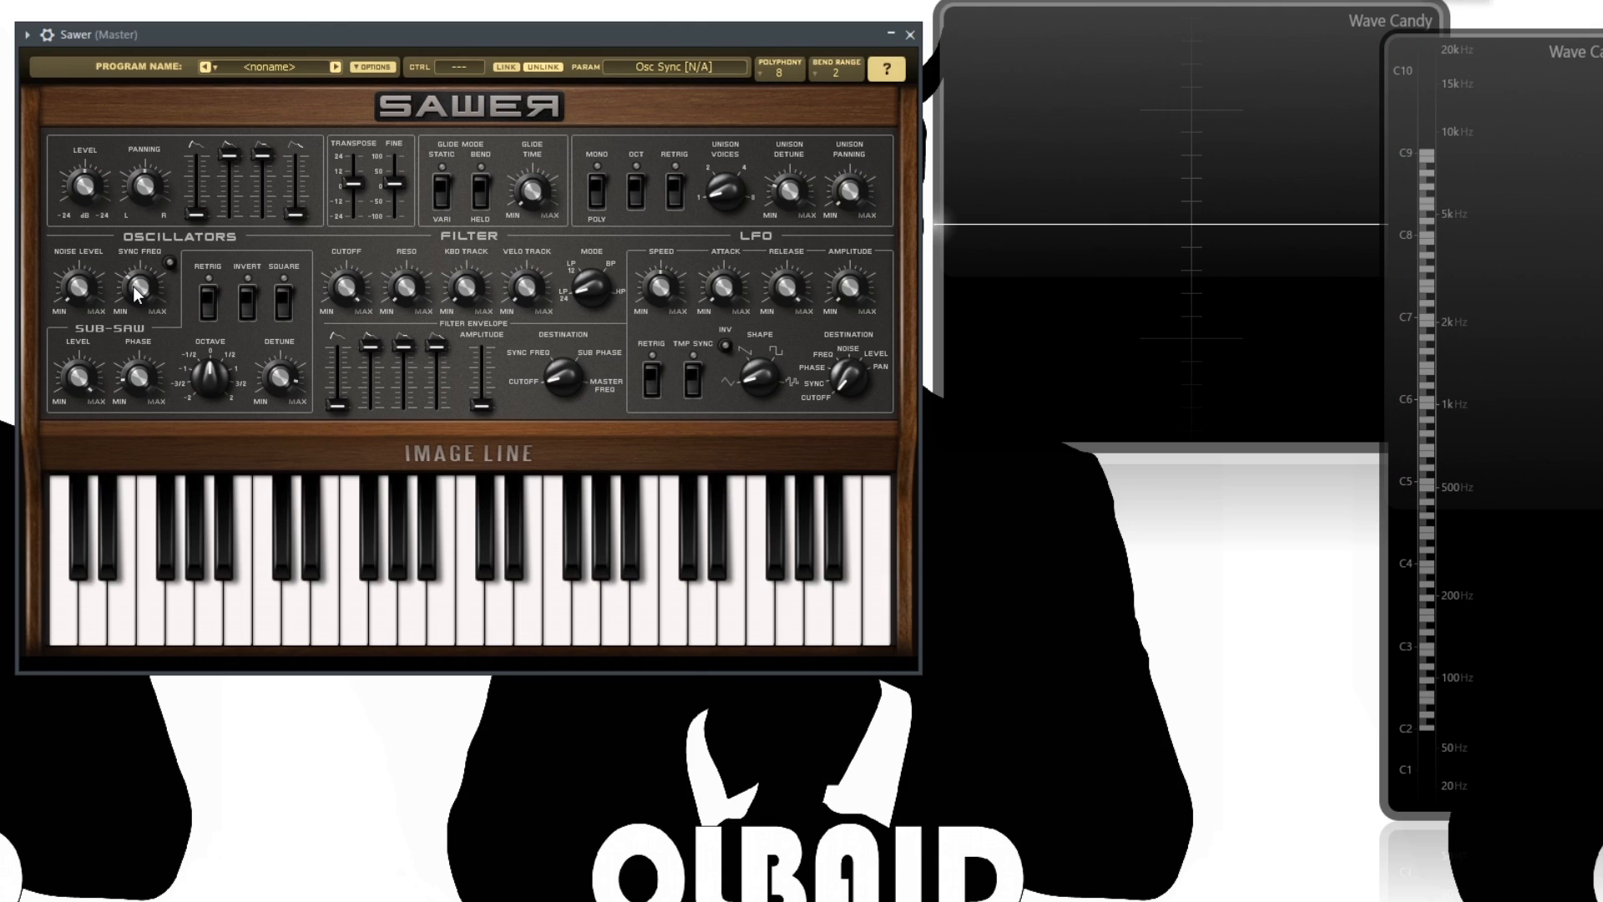
# Hold notes and sweep the oscillator sync frequency with sync enabled, comparing the sound, and turn sync off
pyautogui.press('v')
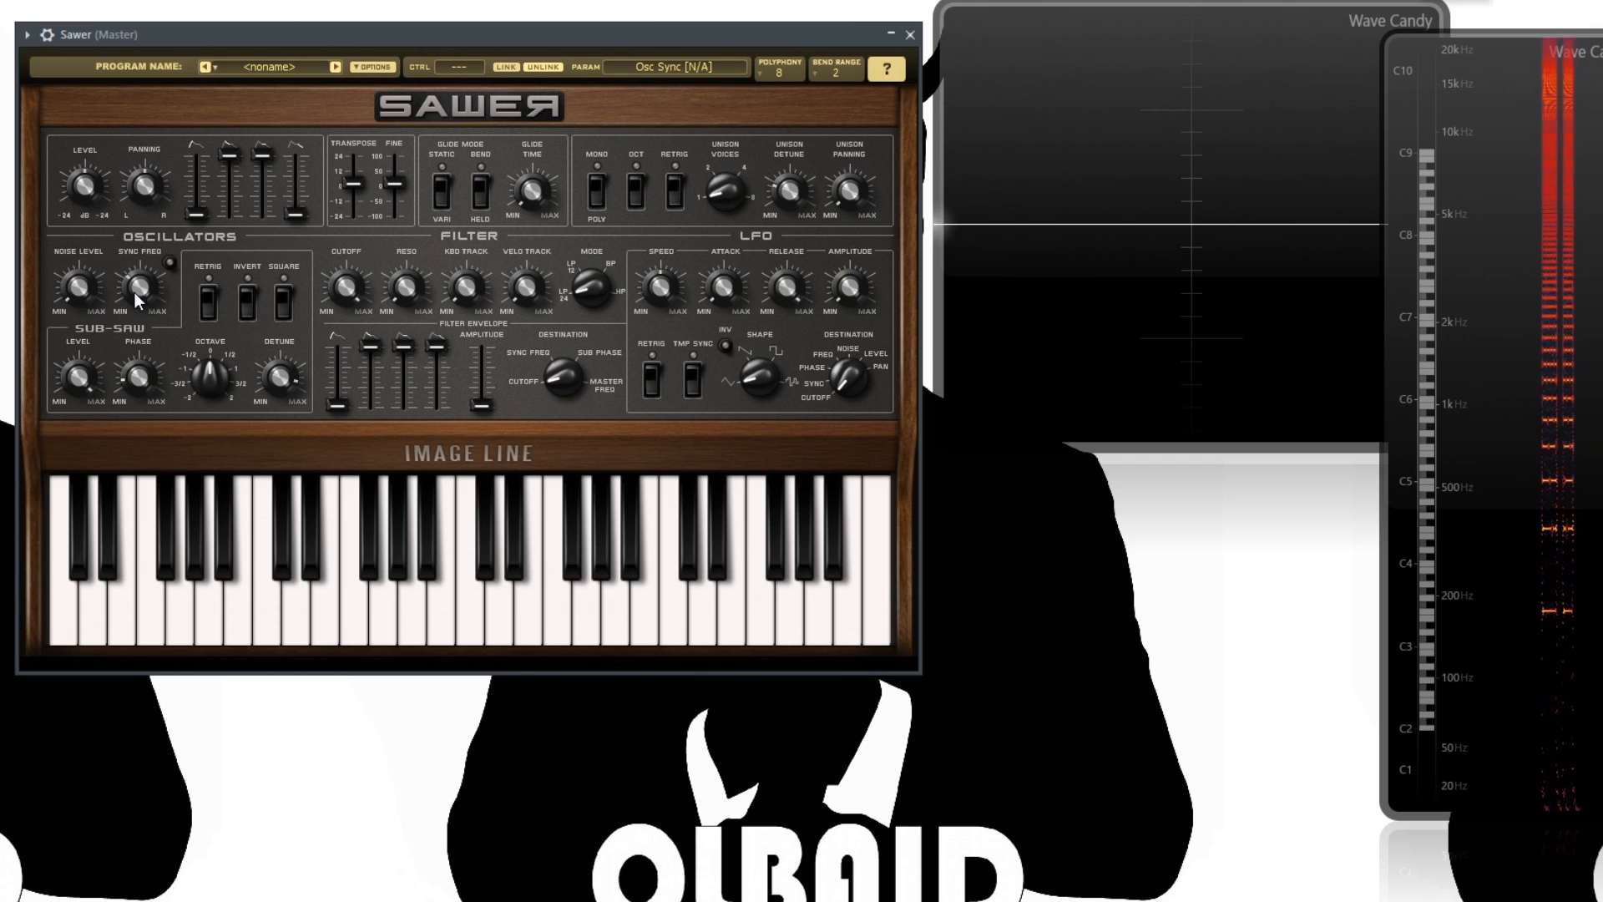
pyautogui.moveTo(140, 286)
pyautogui.mouseDown()
pyautogui.moveTo(140, 238)
pyautogui.moveTo(140, 275)
pyautogui.mouseUp()
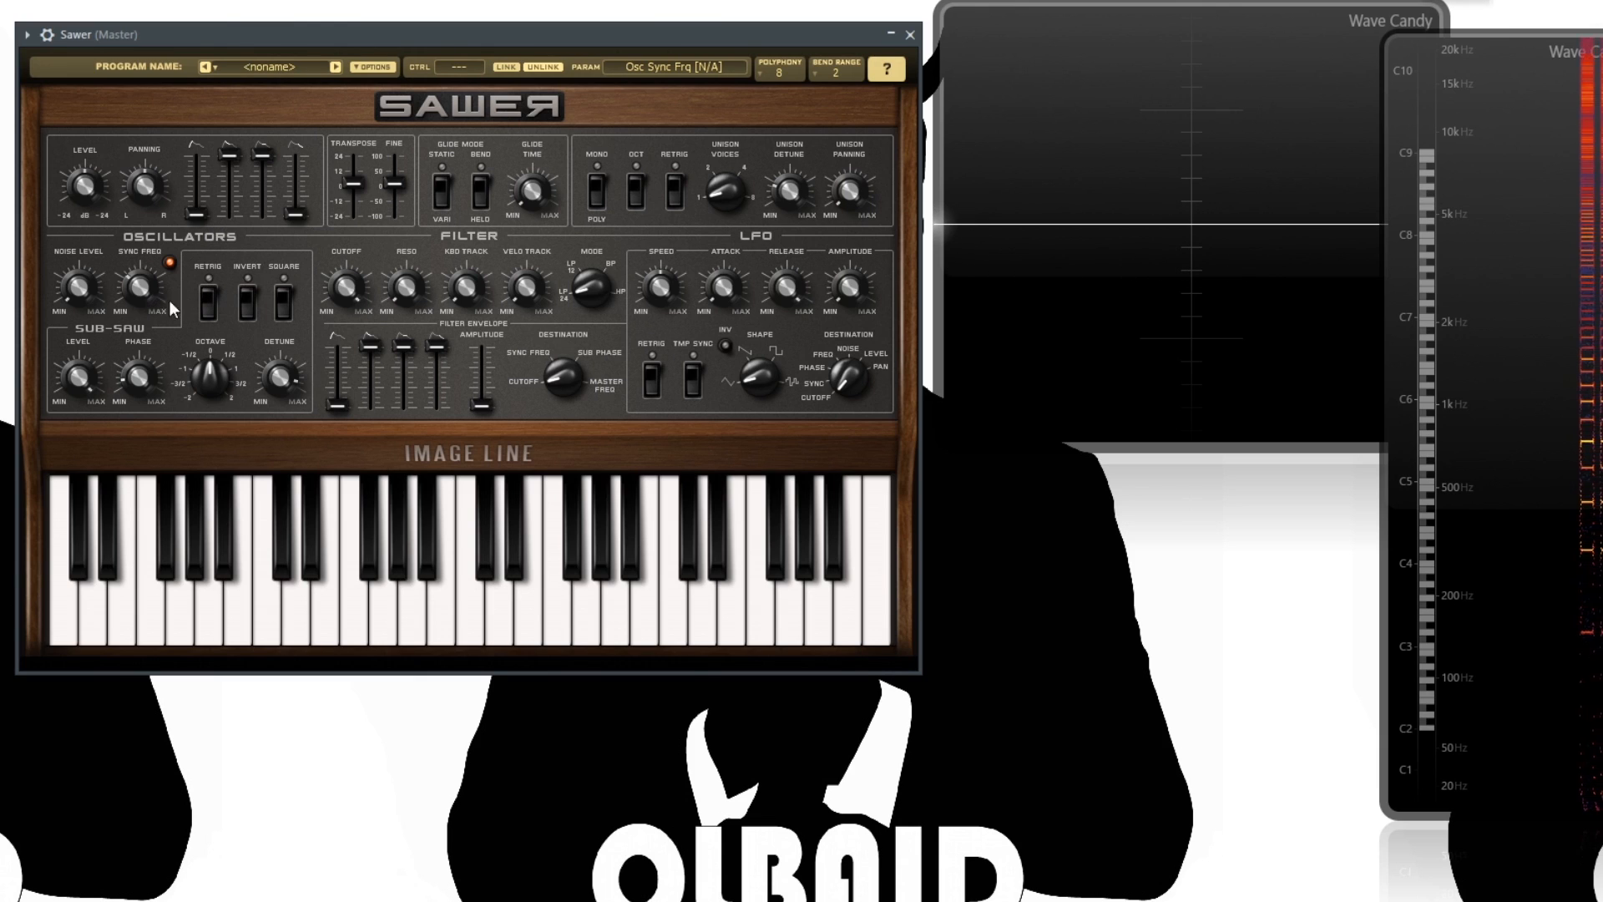
pyautogui.moveTo(140, 291); pyautogui.dragTo(141, 295)
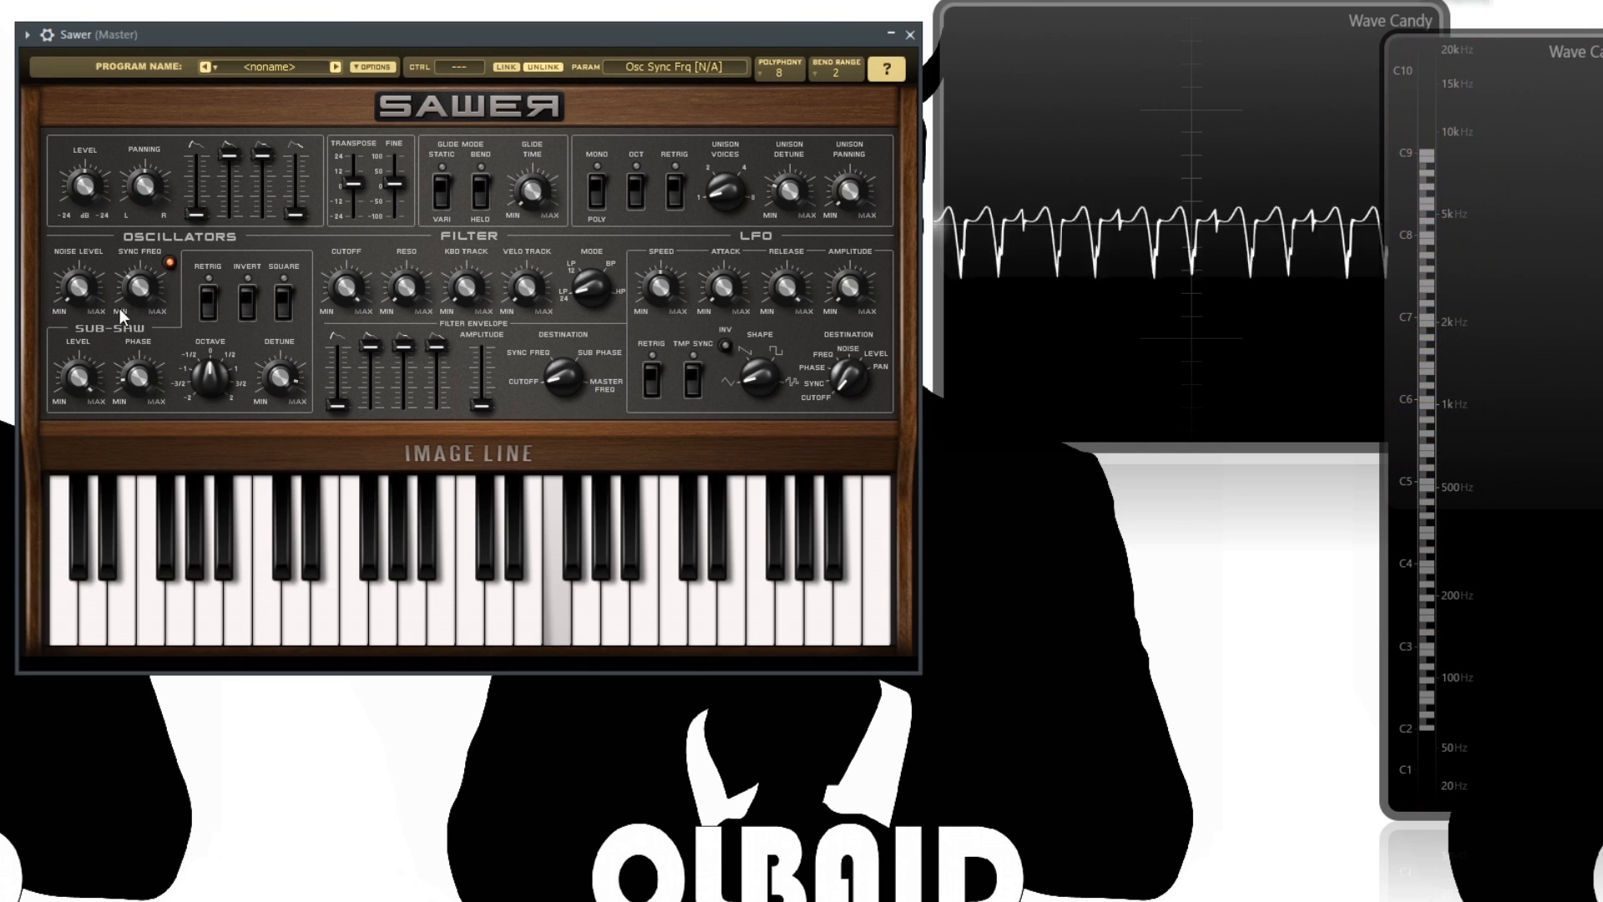
pyautogui.moveTo(141, 293); pyautogui.dragTo(140, 282)
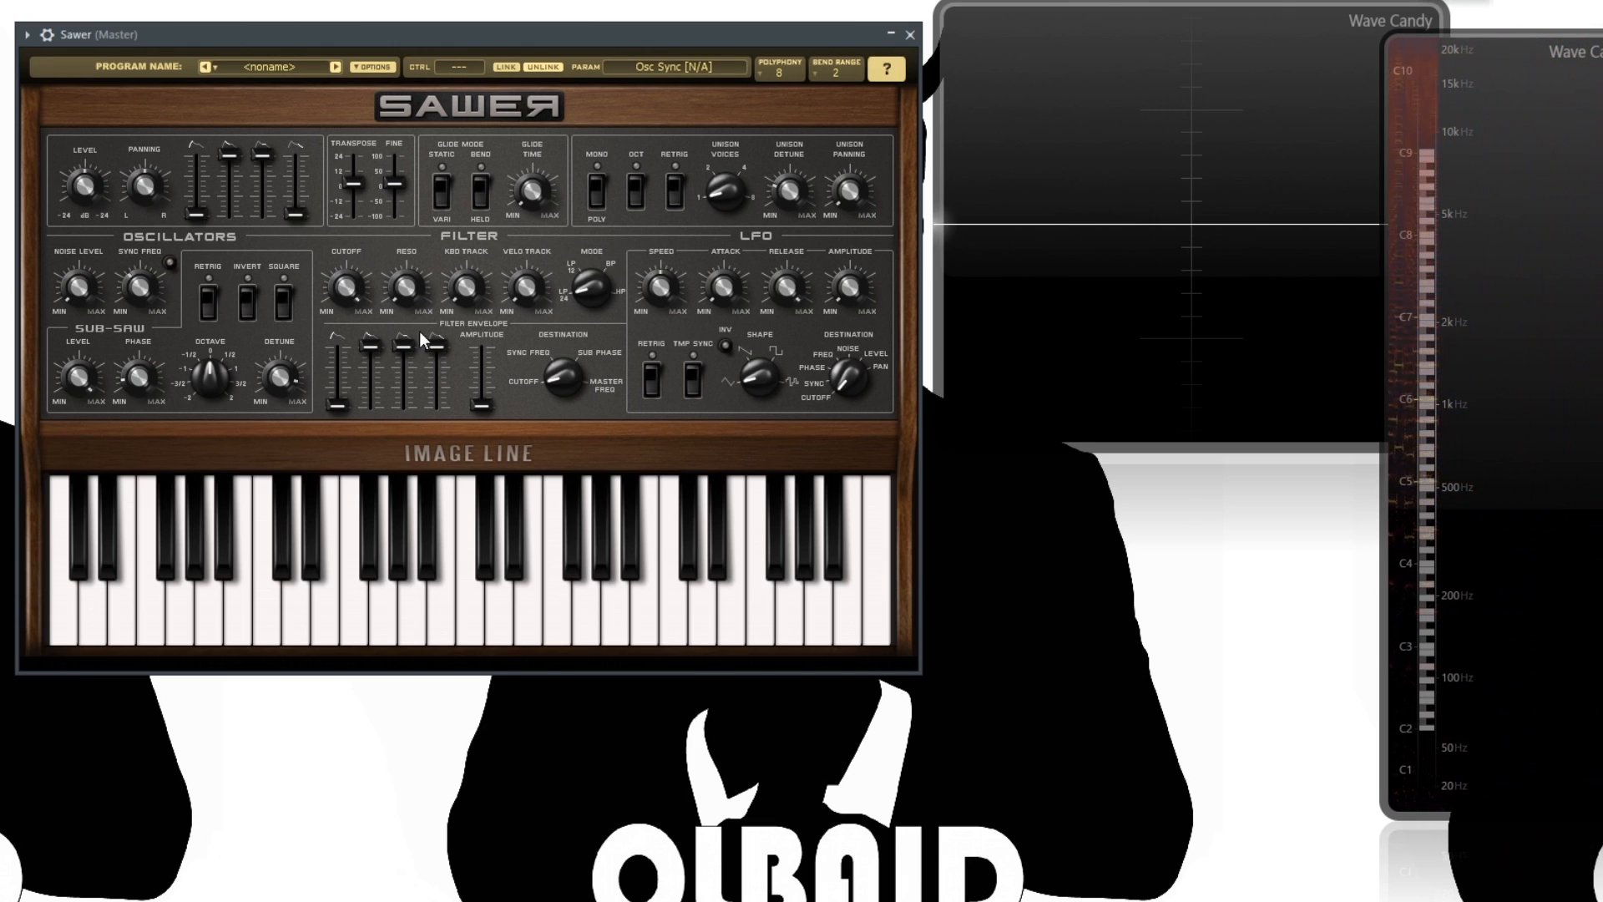
# Sweep the filter cutoff and resonance while playing notes to hear how each shapes the sound
pyautogui.moveTo(345, 287); pyautogui.dragTo(346, 287)
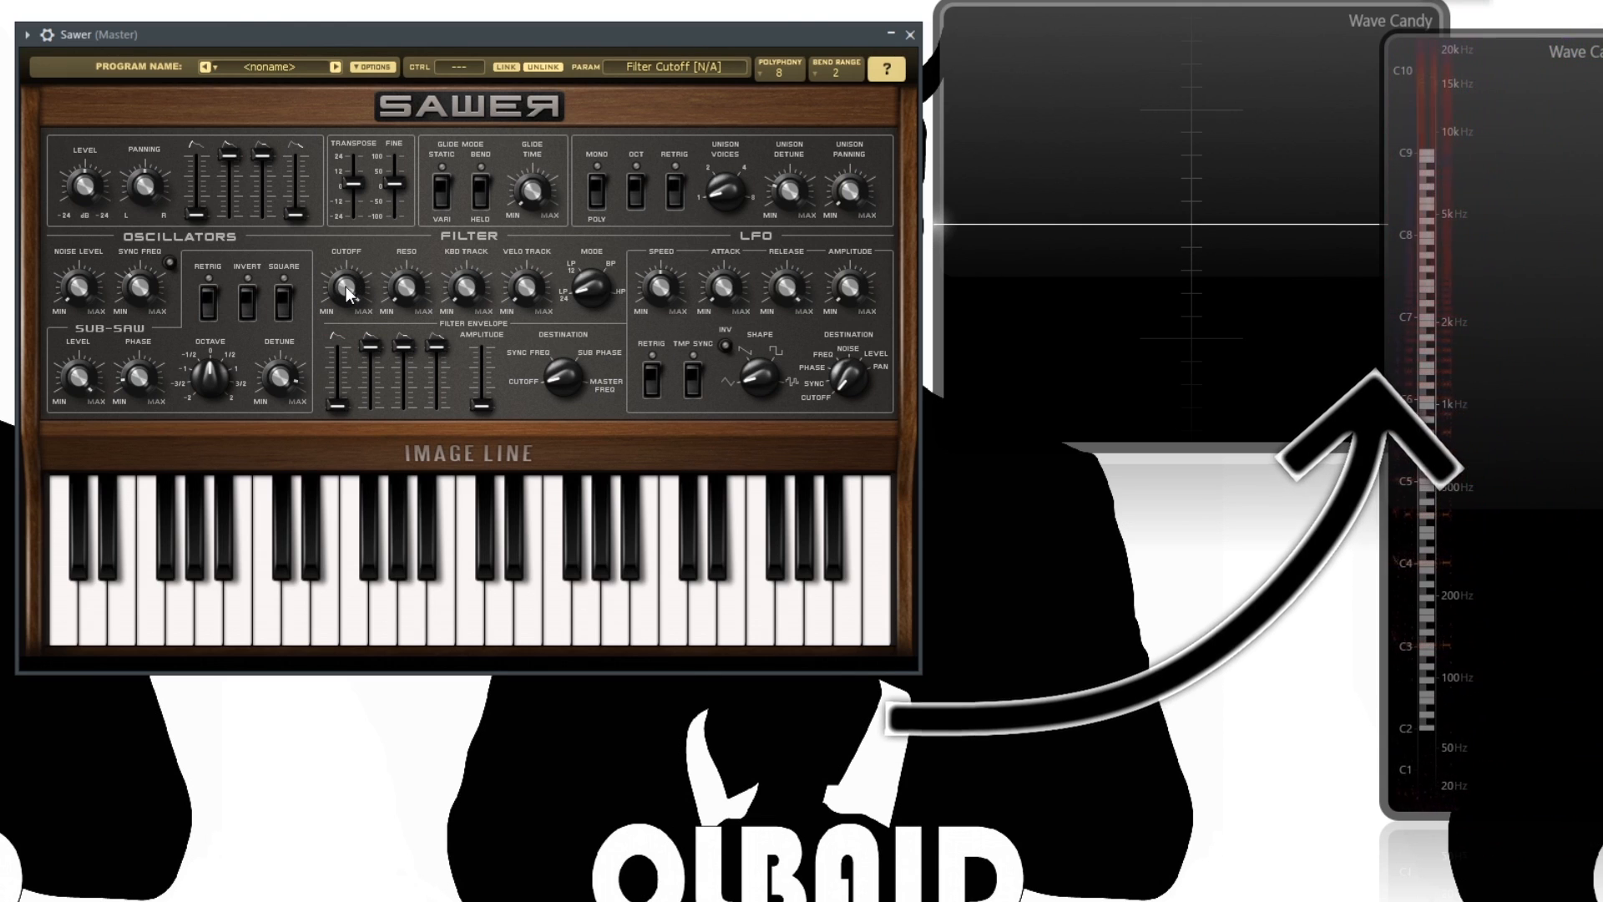
pyautogui.moveTo(345, 287); pyautogui.dragTo(346, 287)
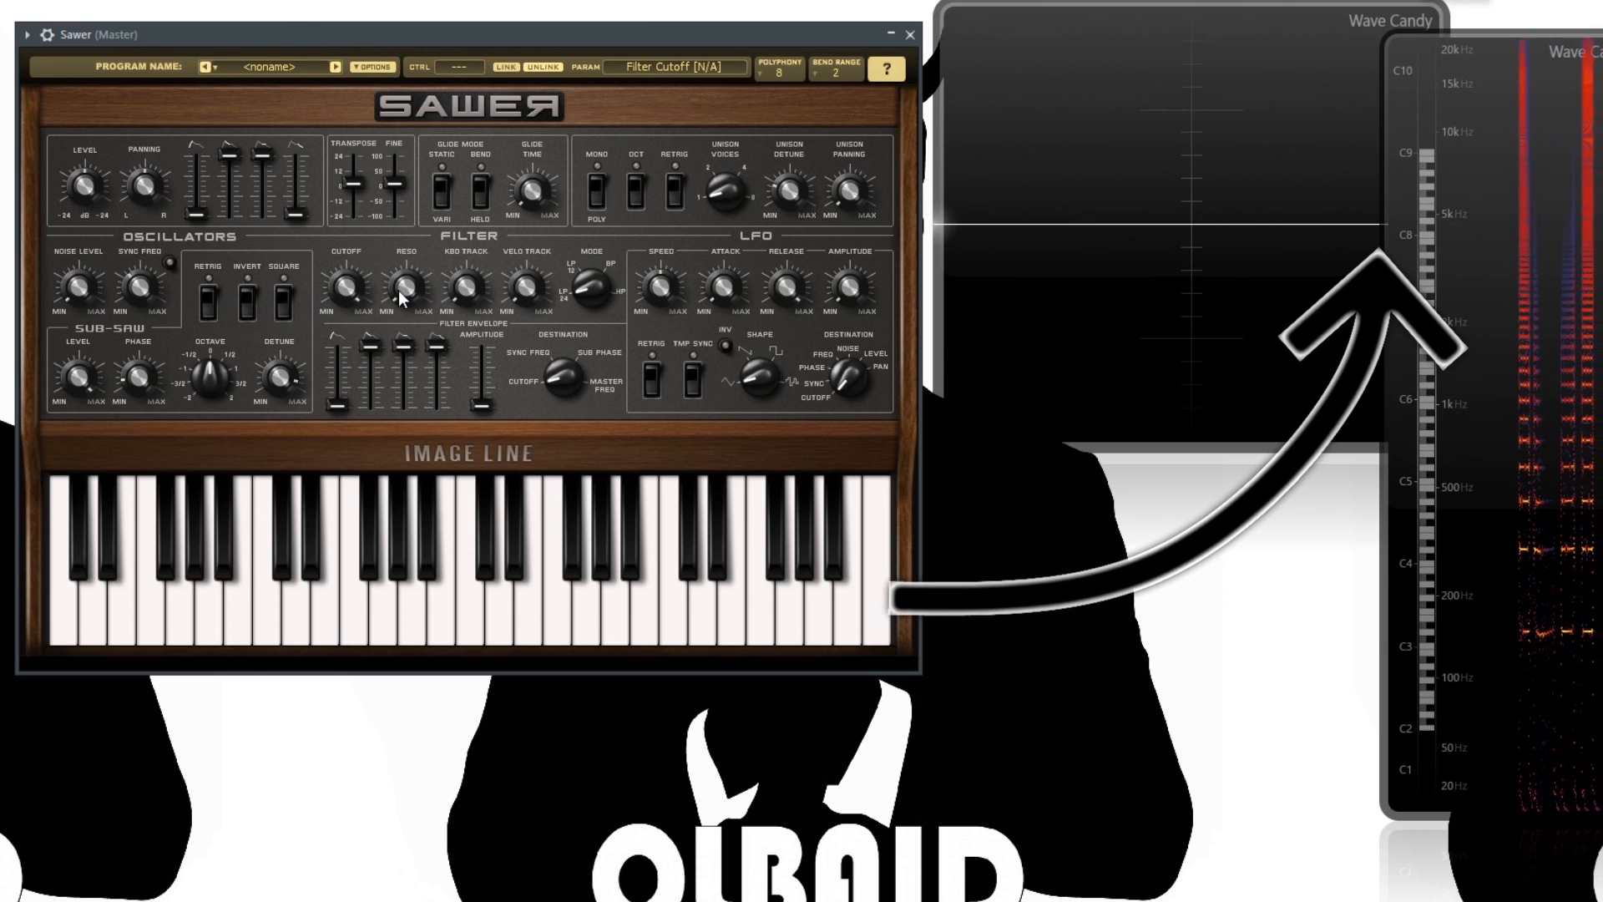
pyautogui.moveTo(409, 295); pyautogui.dragTo(354, 311)
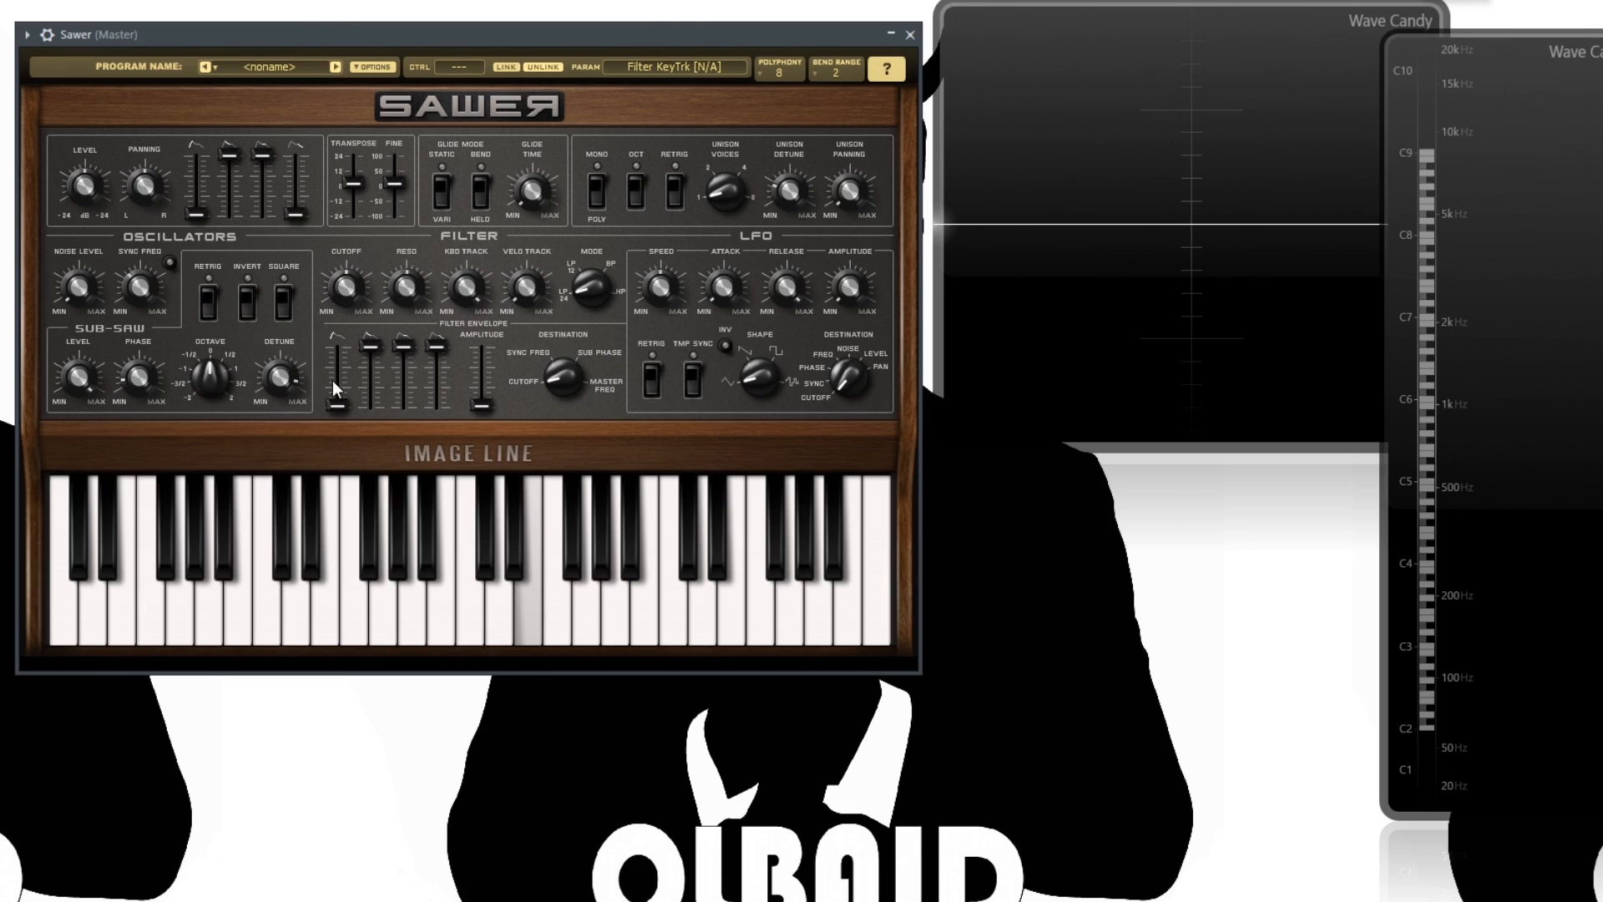
# Play ascending notes across the whole keyboard twice to compare how the filter treats low and high pitches
pyautogui.click(73, 619)
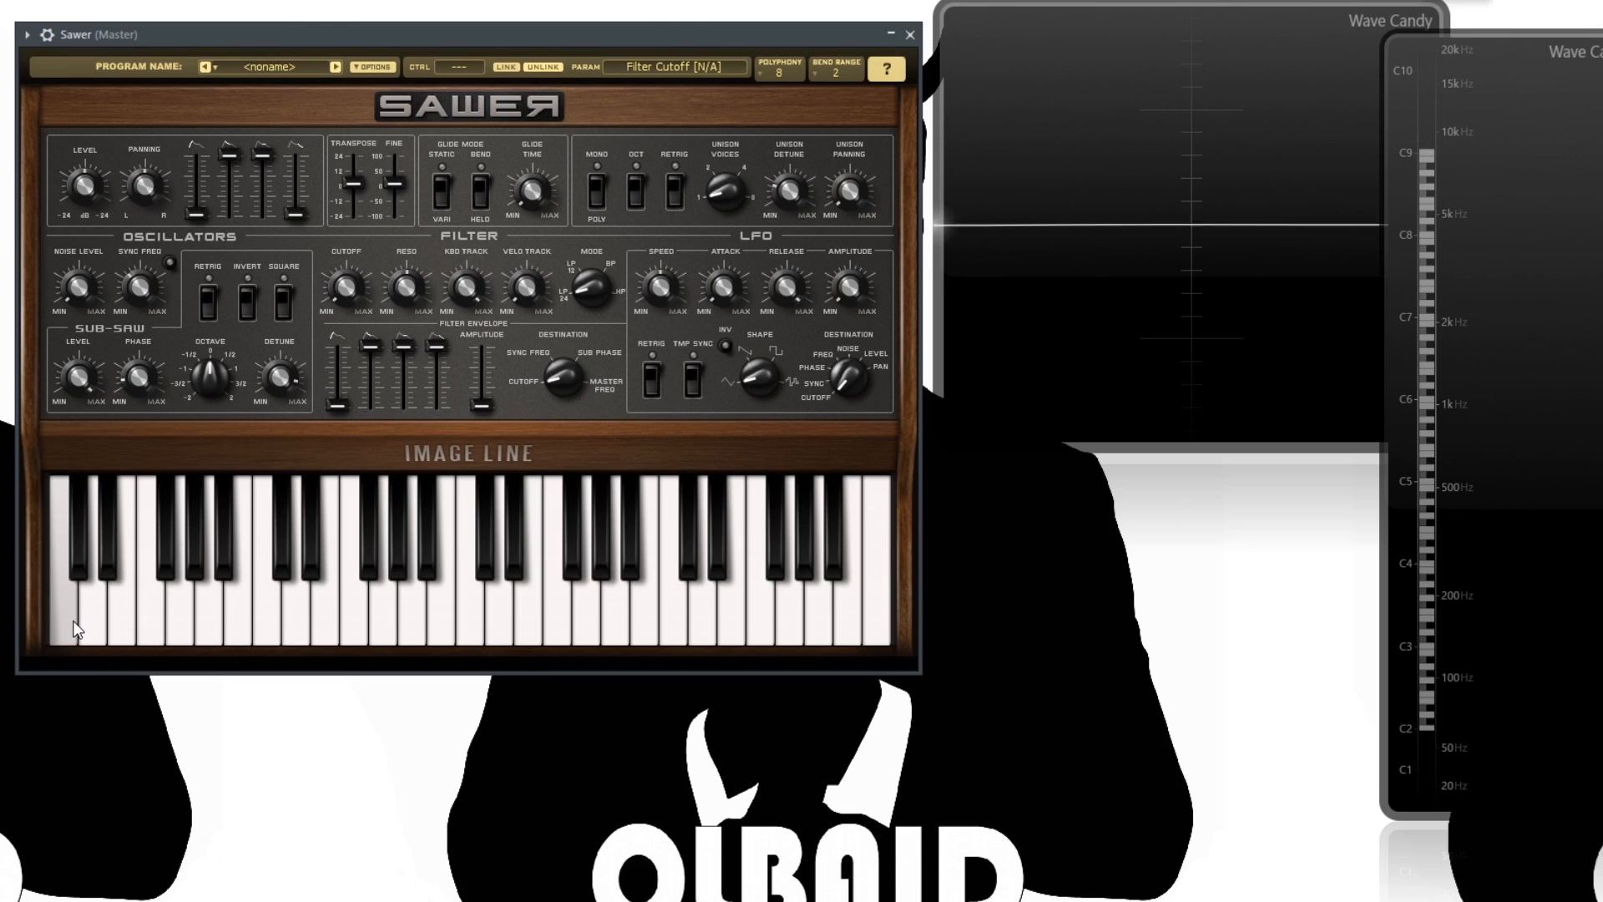
pyautogui.click(77, 621)
pyautogui.click(77, 622)
pyautogui.click(263, 627)
pyautogui.click(477, 635)
pyautogui.click(649, 619)
pyautogui.click(790, 608)
pyautogui.click(819, 610)
pyautogui.click(885, 613)
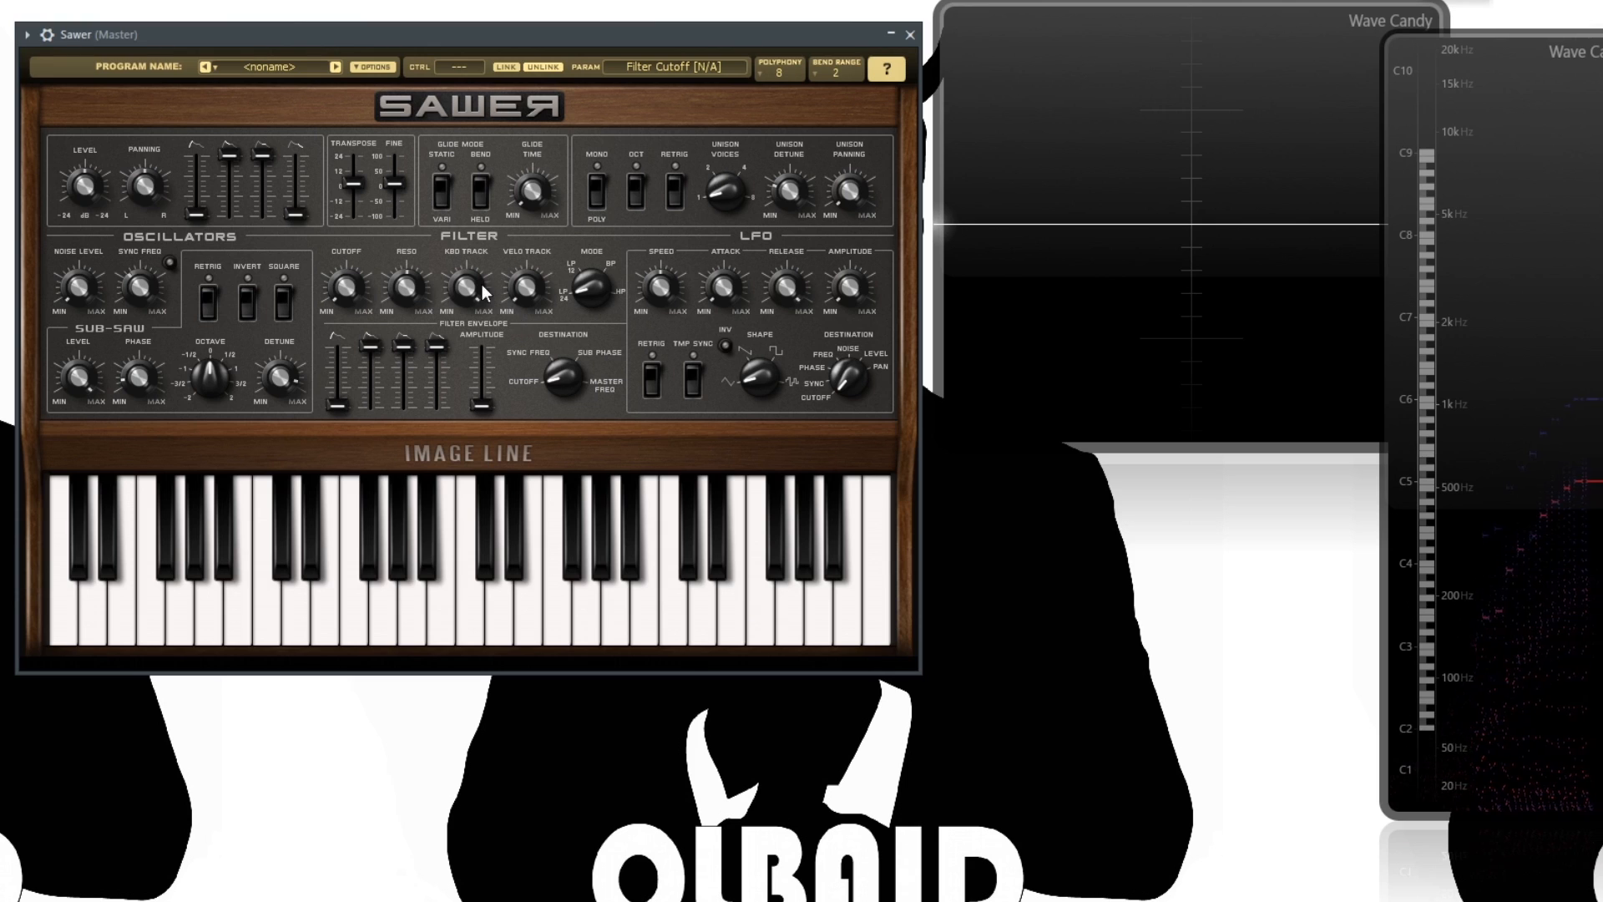
pyautogui.click(354, 608)
pyautogui.click(444, 613)
pyautogui.click(586, 618)
pyautogui.click(673, 622)
pyautogui.click(735, 624)
pyautogui.click(789, 626)
pyautogui.click(819, 630)
pyautogui.click(874, 637)
pyautogui.click(865, 634)
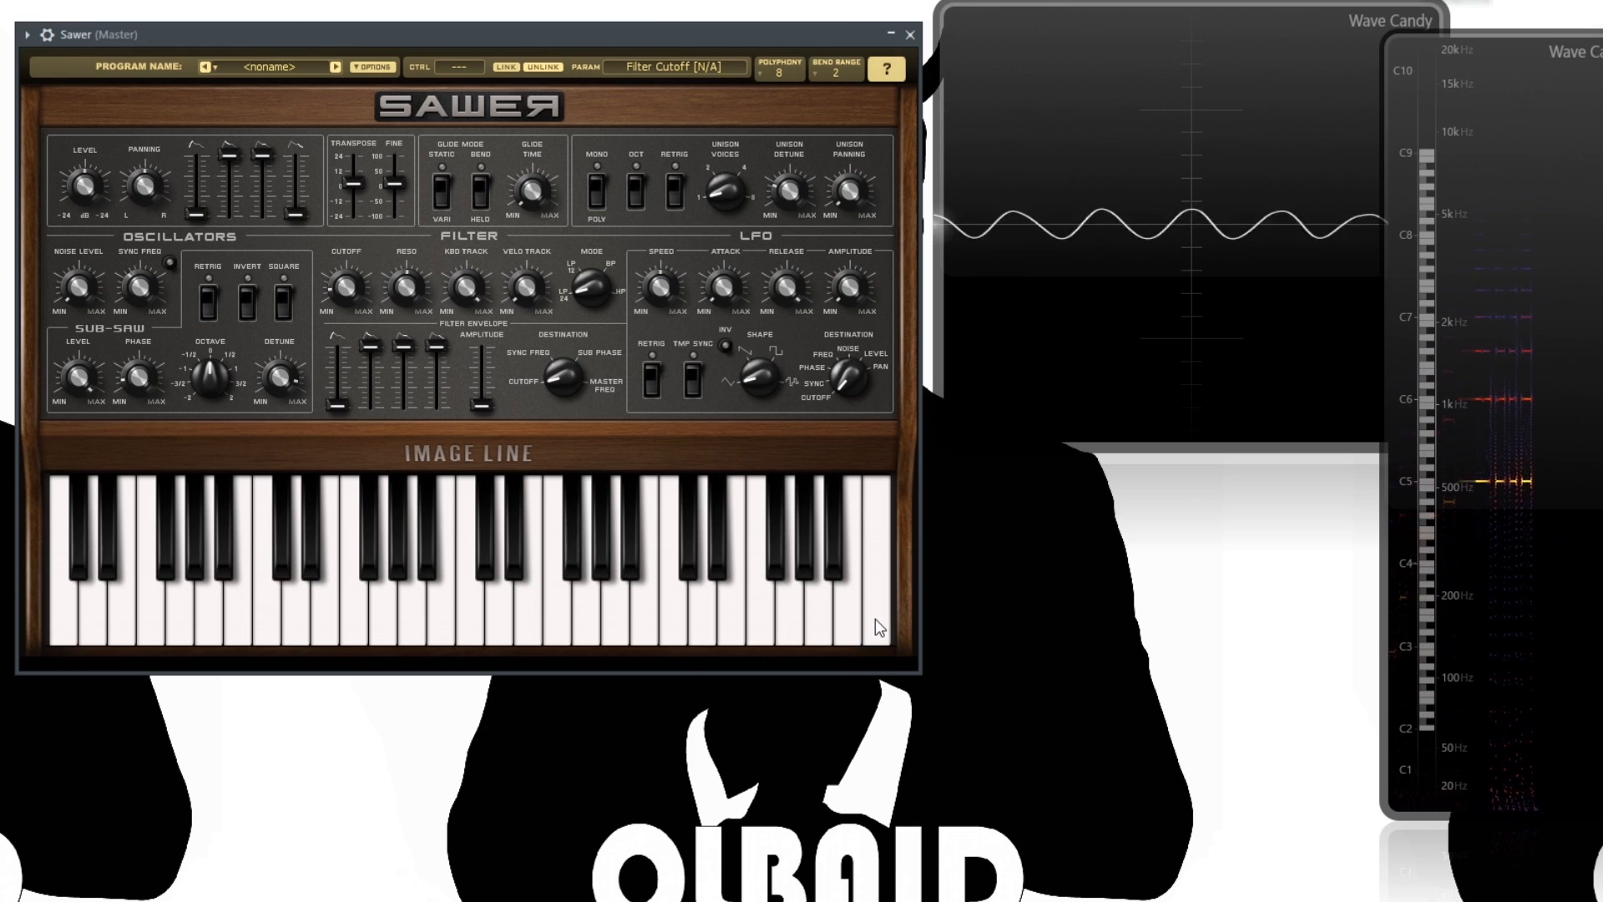
# Try different amounts of filter keyboard tracking, including 45 %, while playing notes
pyautogui.moveTo(472, 284); pyautogui.dragTo(472, 401)
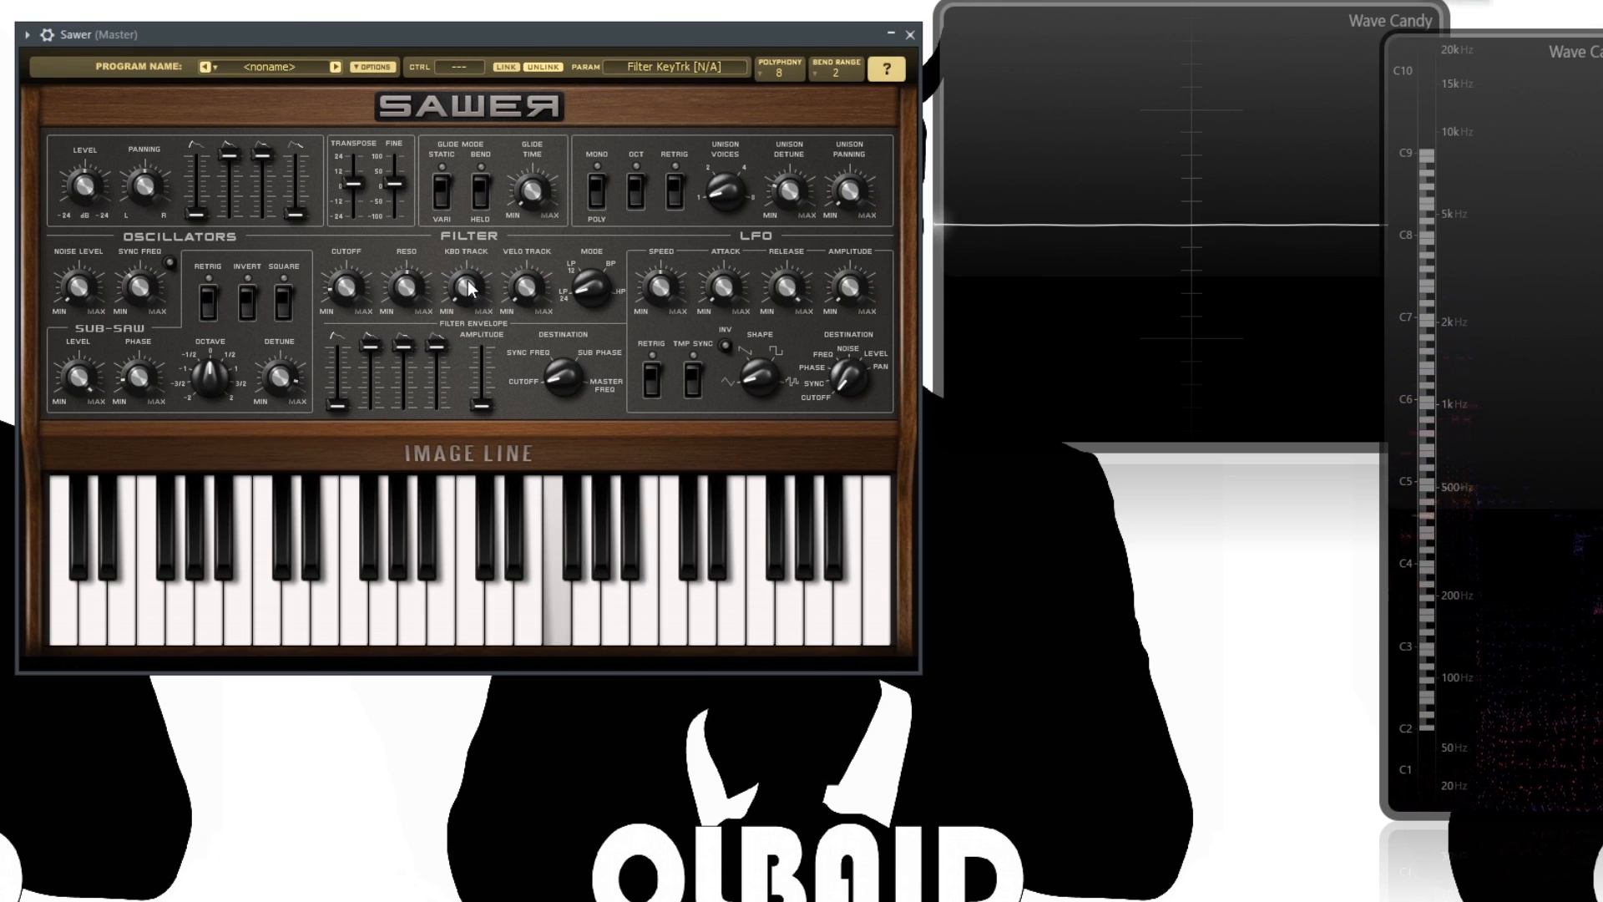
pyautogui.moveTo(471, 288); pyautogui.dragTo(472, 251)
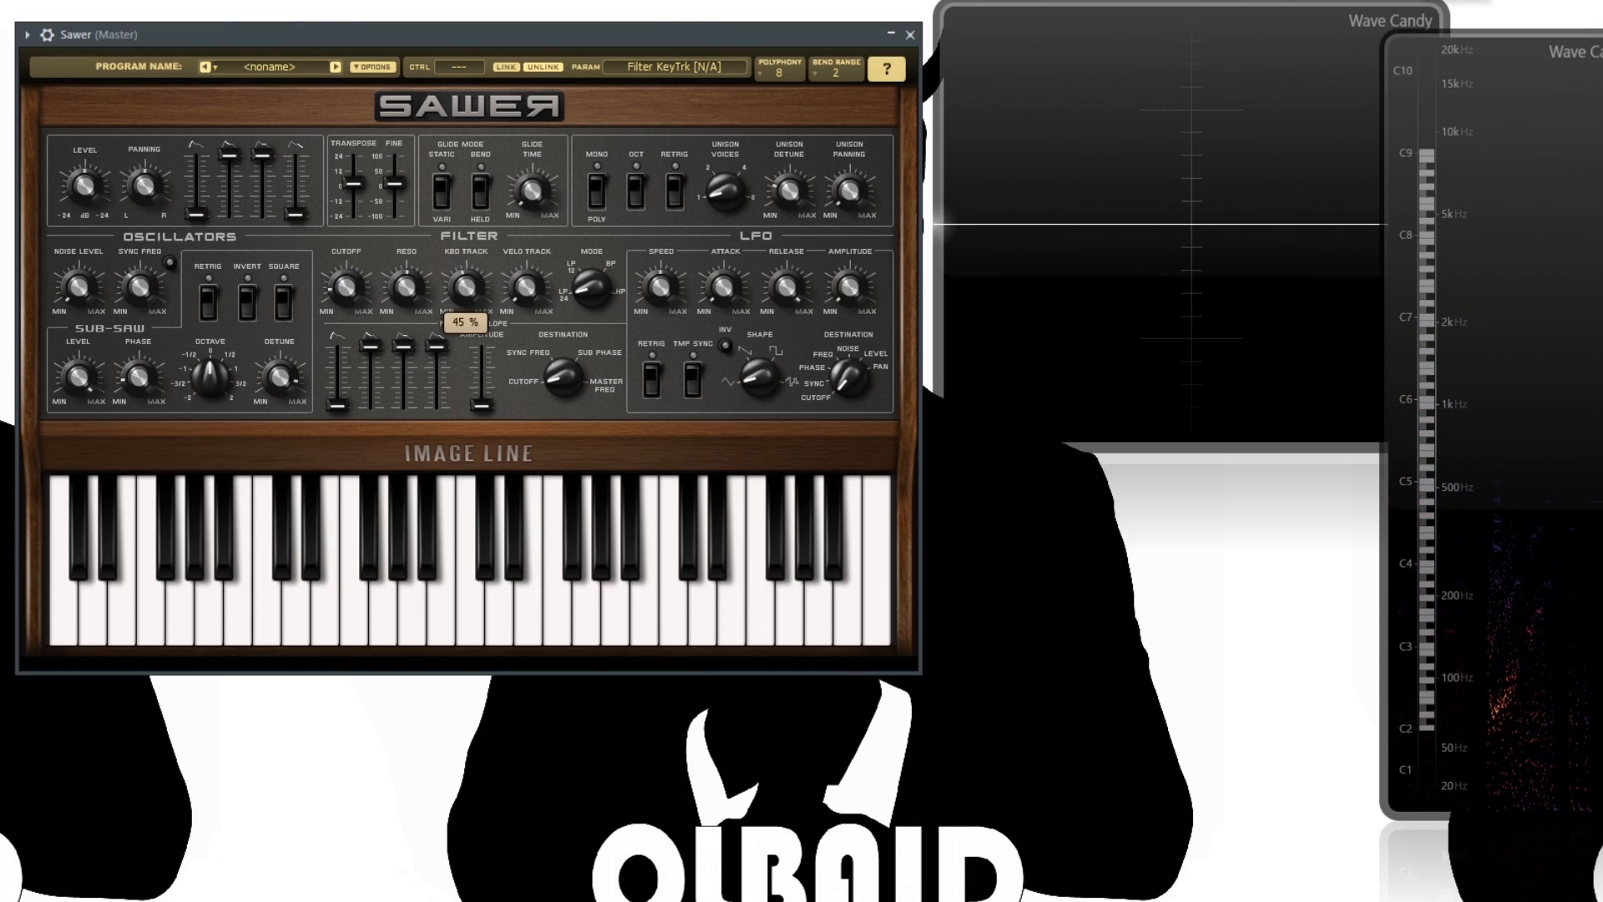
pyautogui.click(483, 379)
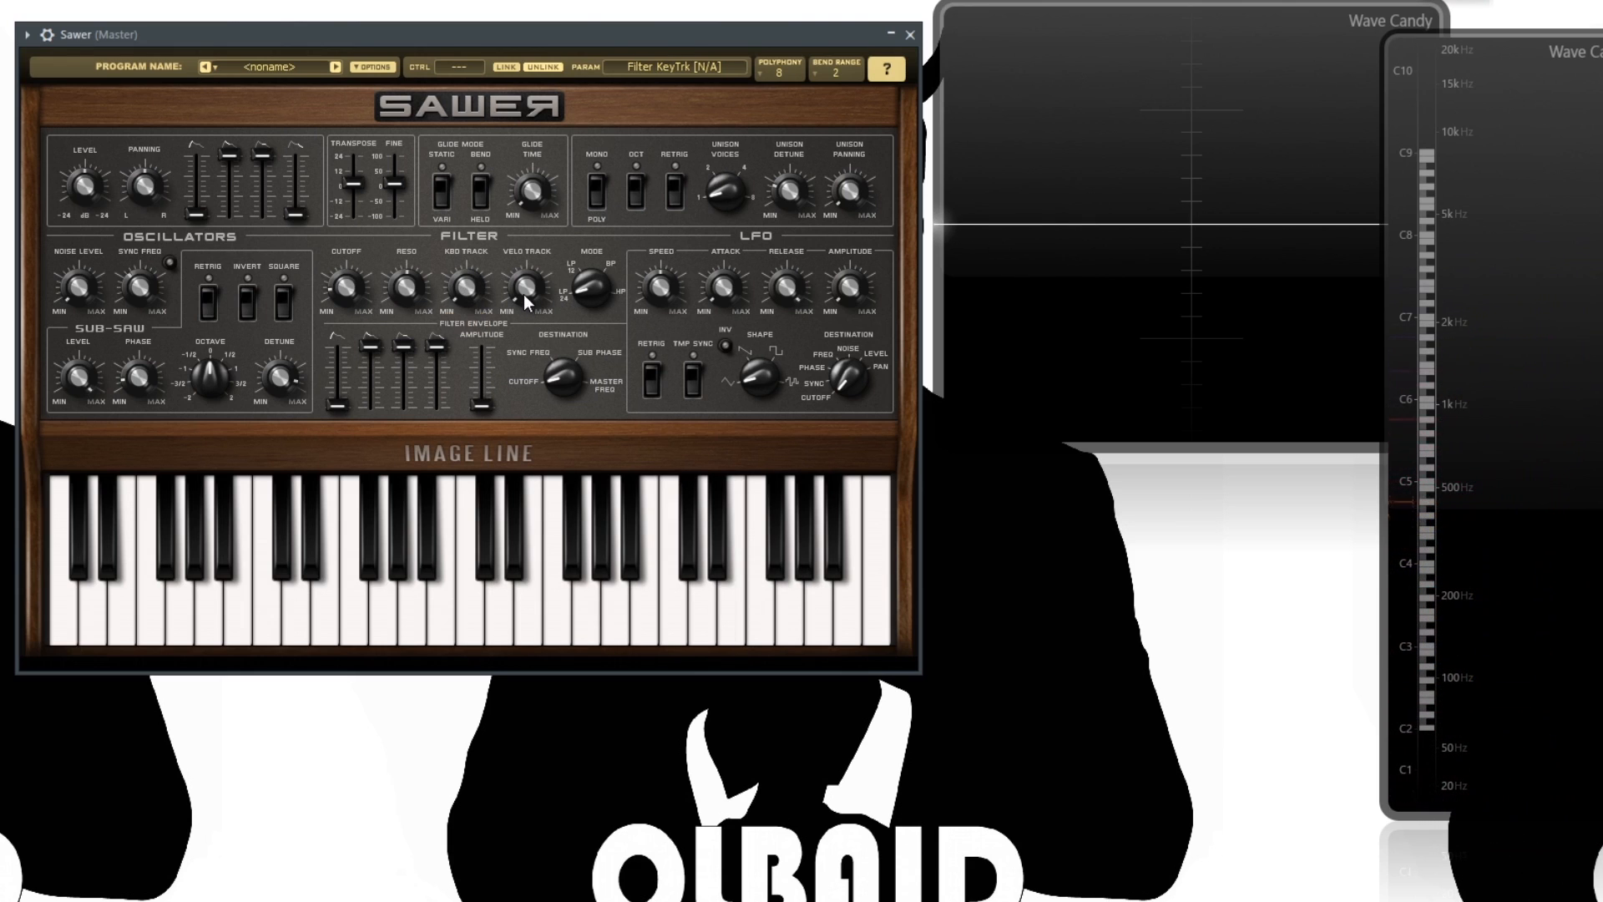
# Repeat one note at different velocities and vary the filter velocity tracking to compare the response
pyautogui.click(554, 486)
pyautogui.click(553, 509)
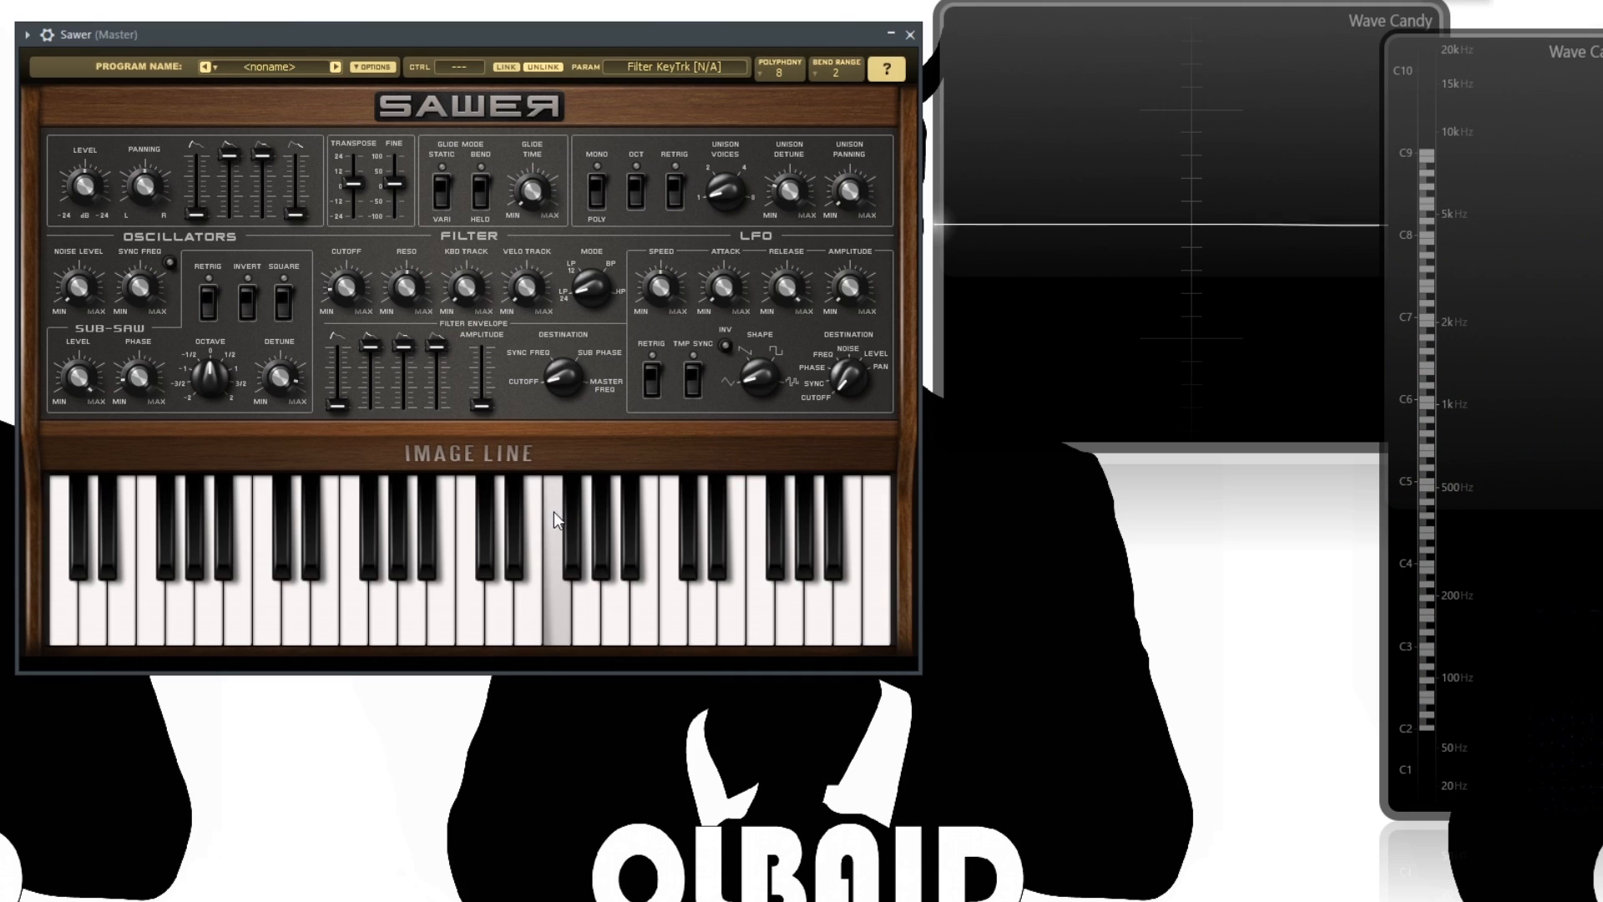
pyautogui.click(555, 641)
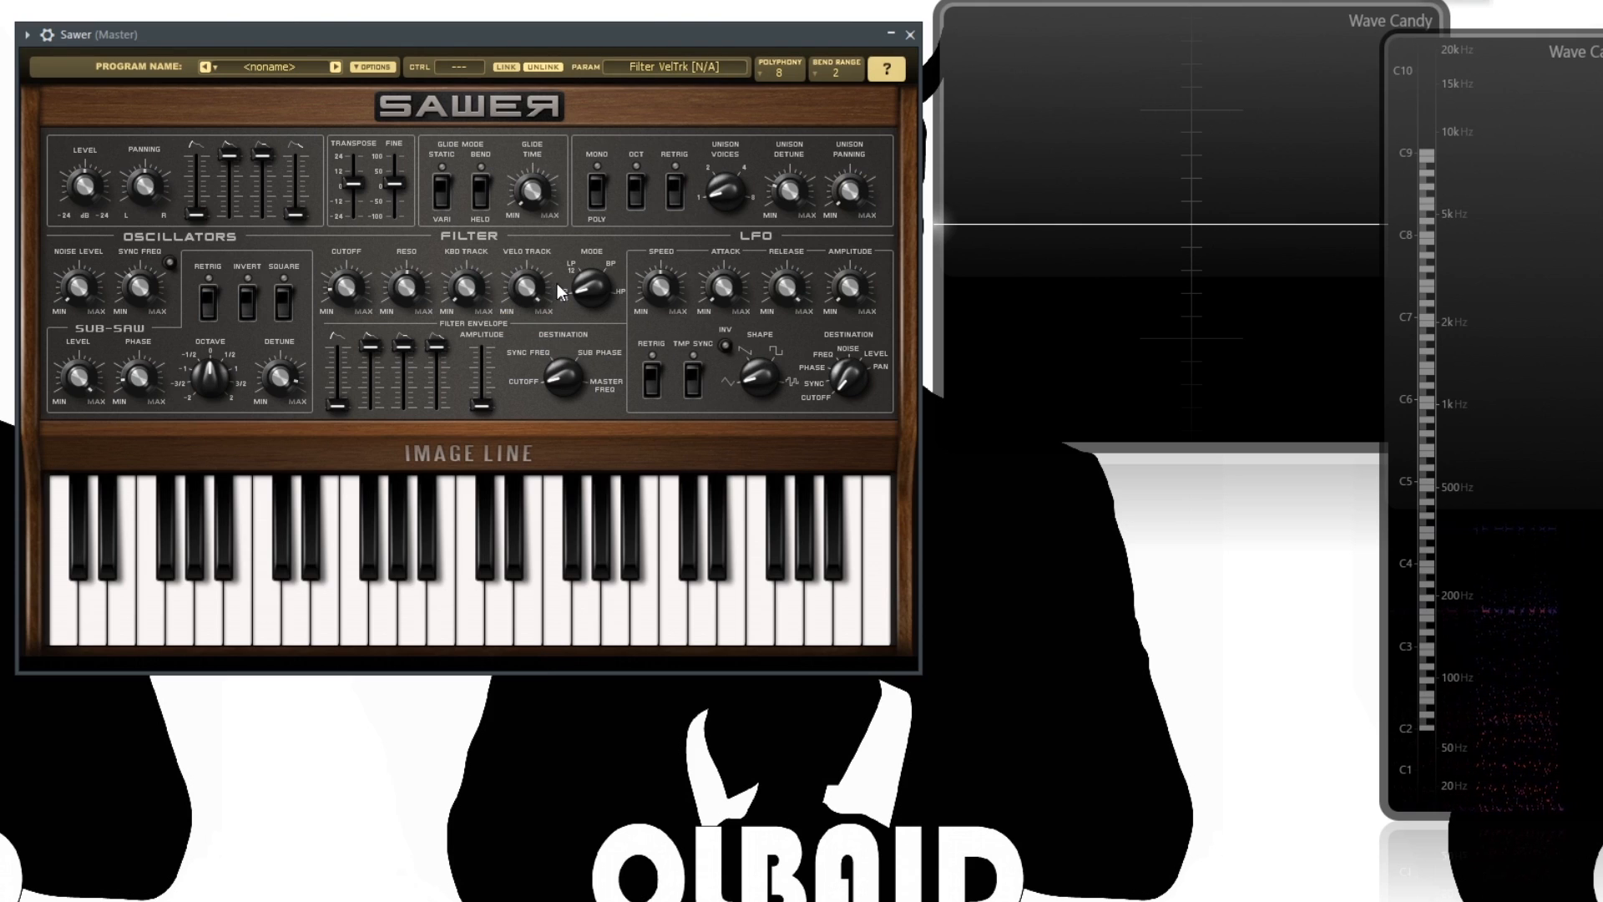
pyautogui.click(555, 486)
pyautogui.moveTo(550, 501); pyautogui.dragTo(548, 535)
pyautogui.click(559, 622)
pyautogui.click(560, 643)
pyautogui.moveTo(530, 289); pyautogui.dragTo(540, 286)
# Try different filter modes and cutoff positions, ending with the high-pass mode
pyautogui.moveTo(593, 296); pyautogui.dragTo(593, 296)
pyautogui.moveTo(345, 288); pyautogui.dragTo(344, 288)
pyautogui.moveTo(590, 298); pyautogui.dragTo(600, 285)
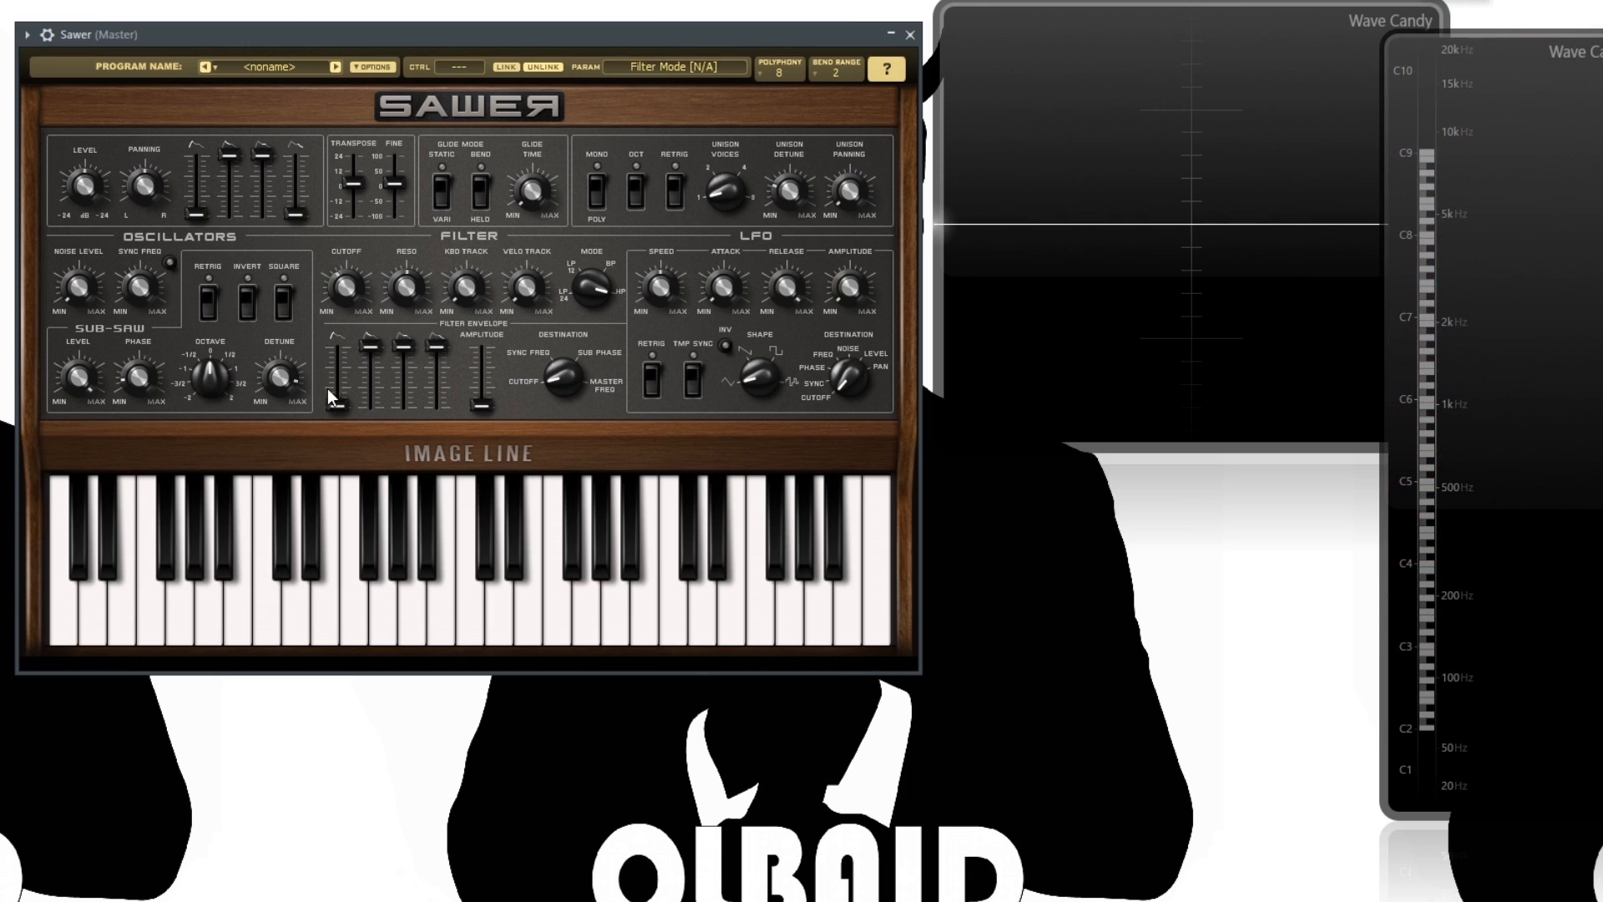
# Slightly lower the filter envelope's decay, sustain and release, and raise its amplitude to about halfway
pyautogui.moveTo(337, 404)
pyautogui.mouseDown()
pyautogui.moveTo(337, 389)
pyautogui.moveTo(337, 405)
pyautogui.mouseUp()
pyautogui.moveTo(371, 345); pyautogui.dragTo(435, 352)
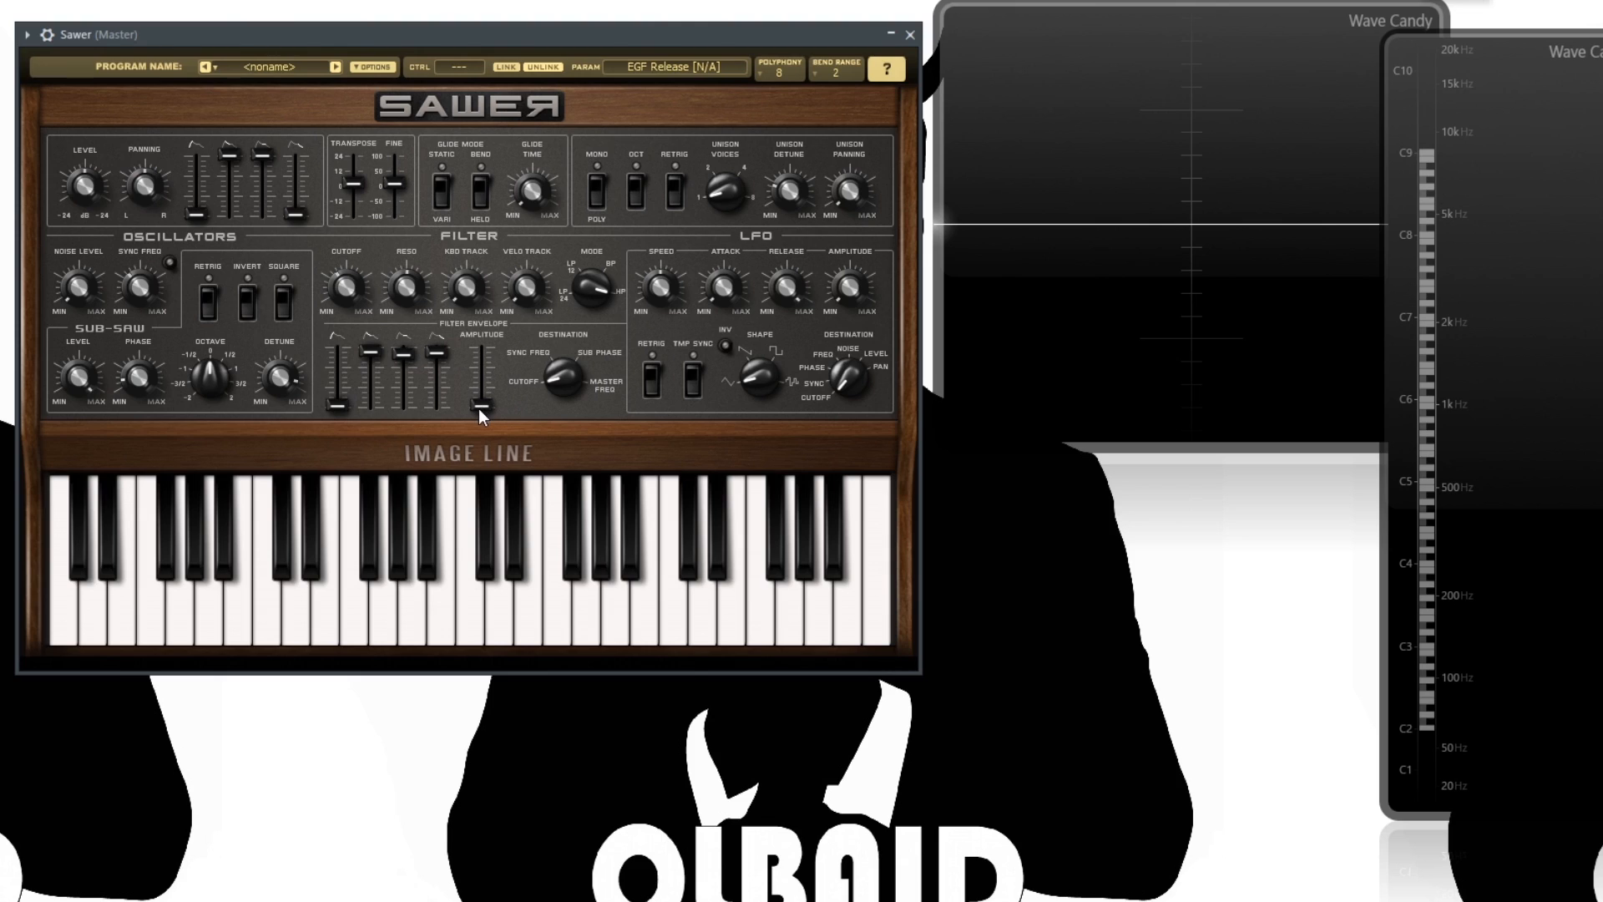
pyautogui.moveTo(470, 407); pyautogui.dragTo(470, 374)
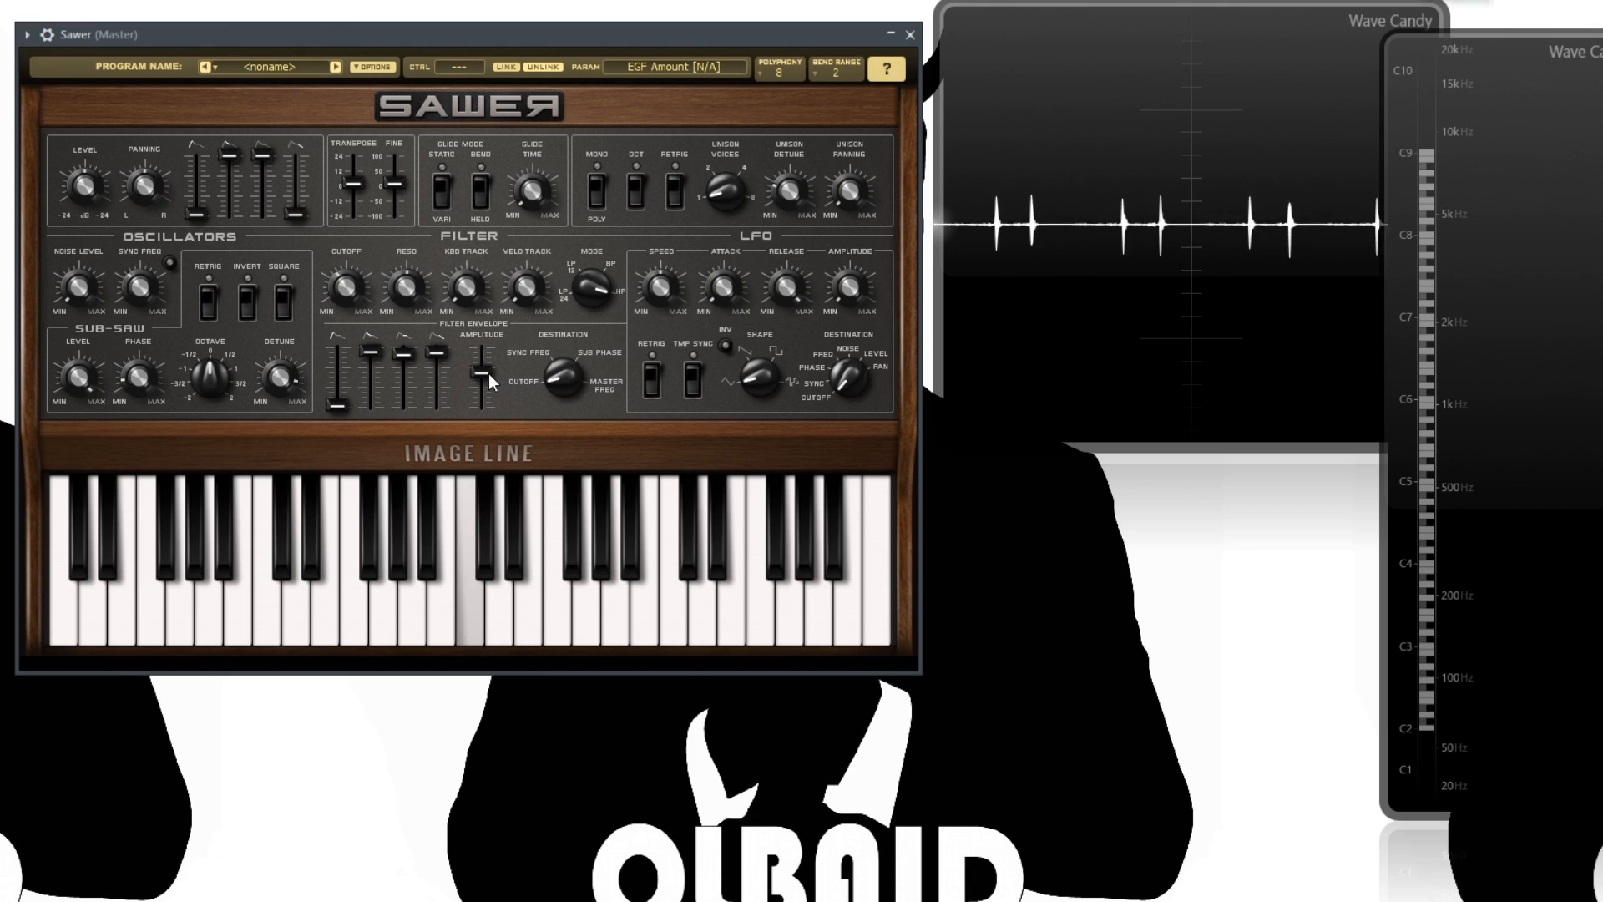
# Switch the filter to the LP 24 mode, adjust the cutoff, and lengthen the filter envelope's attack to about halfway
pyautogui.moveTo(600, 292); pyautogui.dragTo(599, 350)
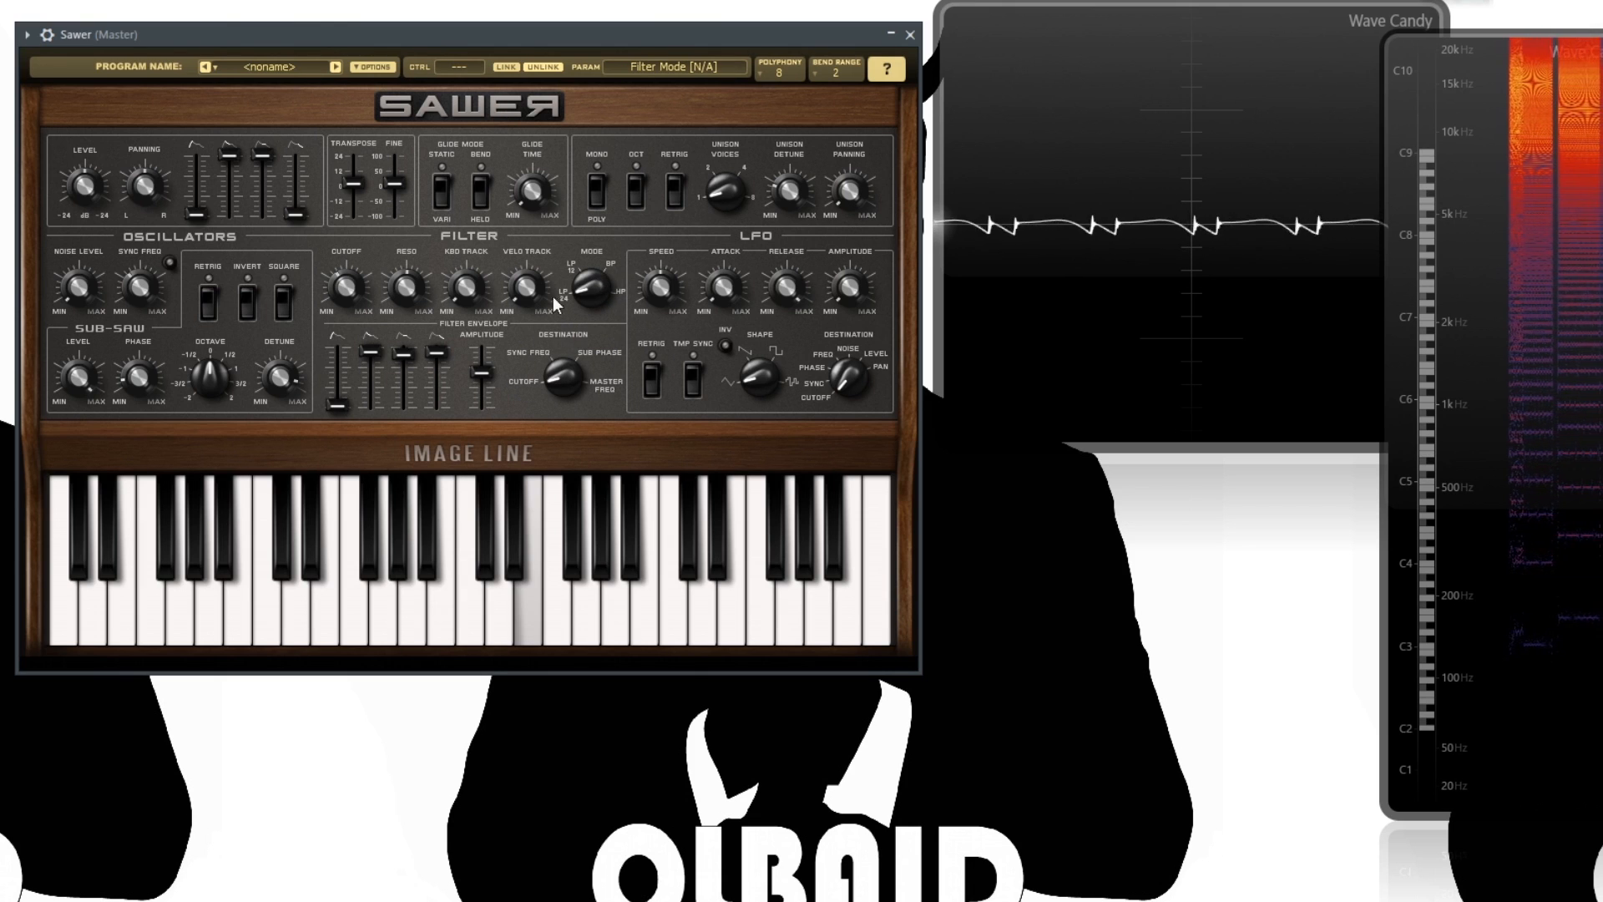
pyautogui.click(347, 287)
pyautogui.moveTo(482, 373); pyautogui.dragTo(482, 369)
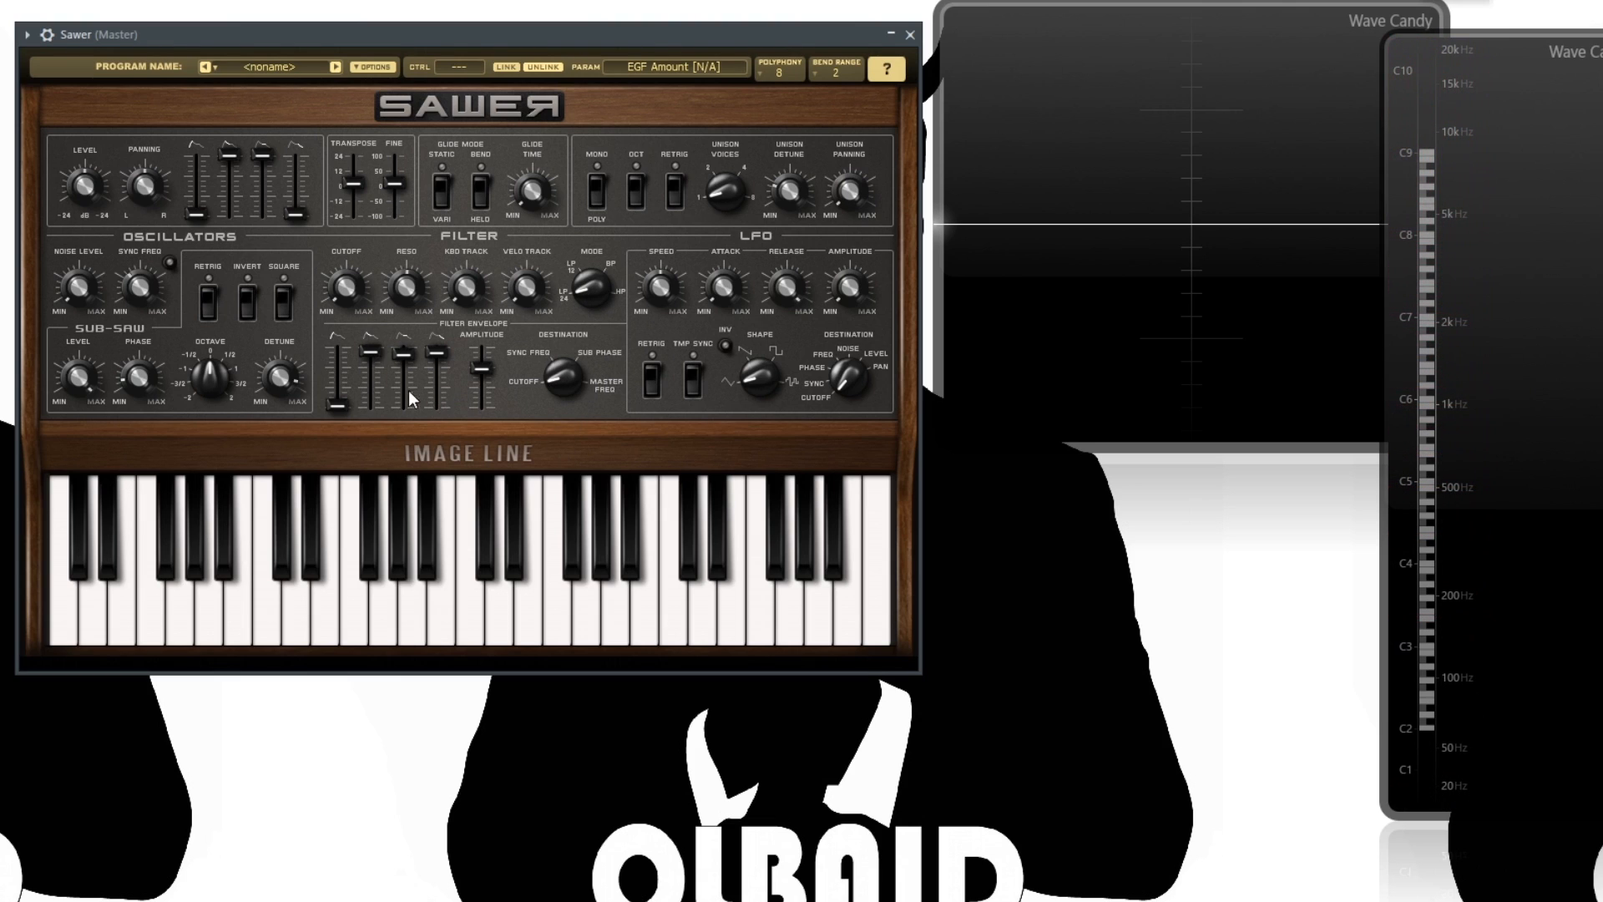
pyautogui.moveTo(337, 386); pyautogui.dragTo(337, 373)
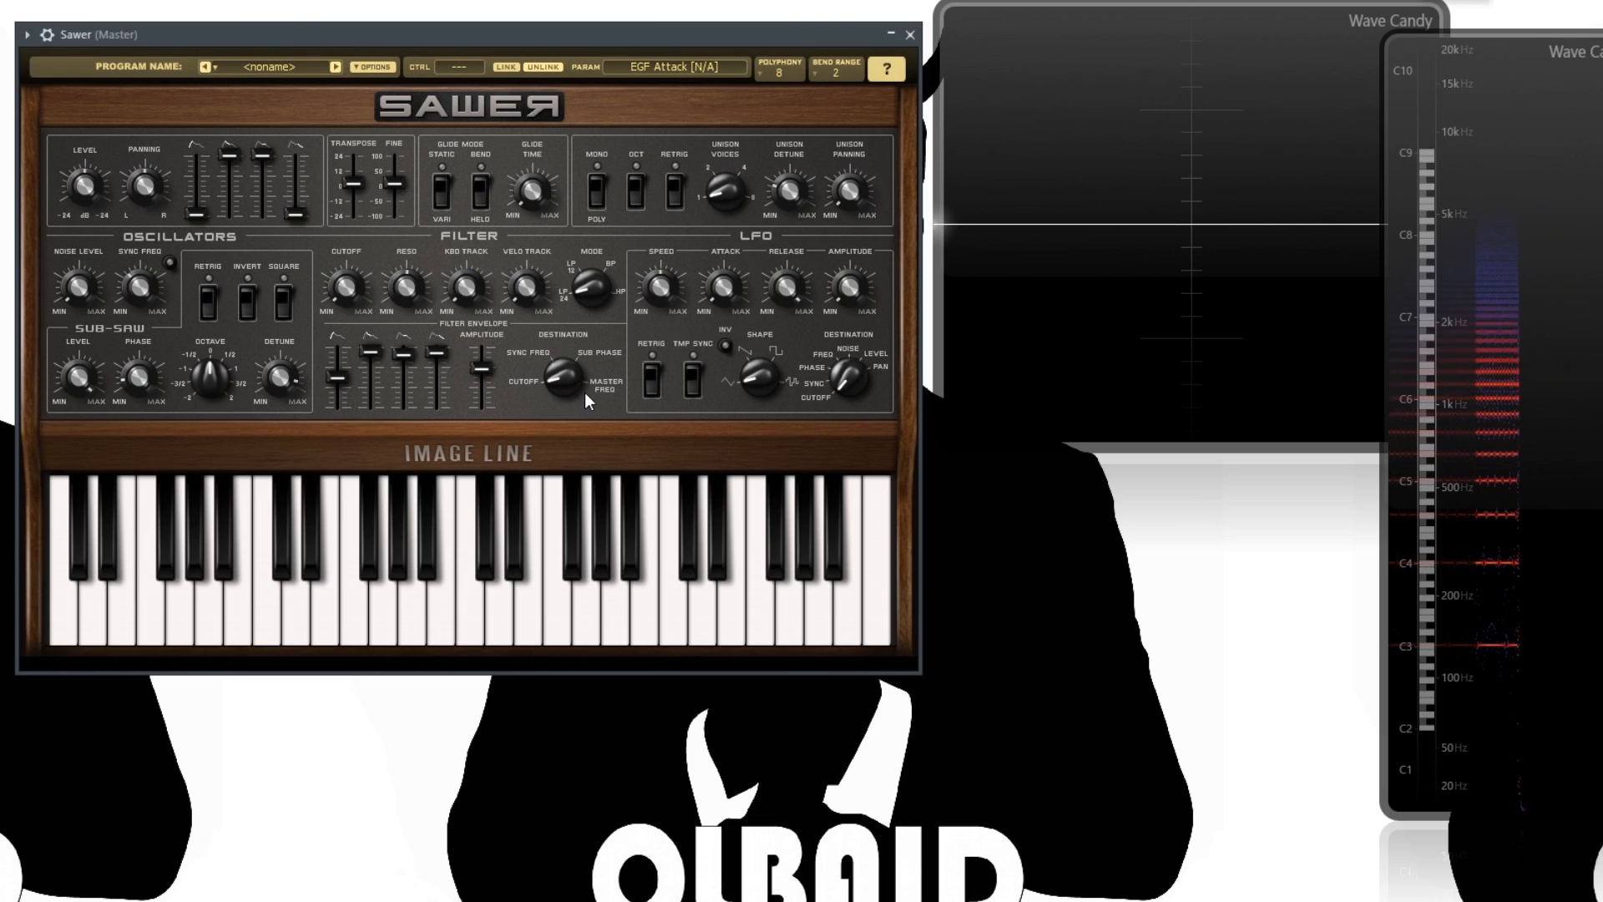
# Test the filter envelope on other destinations, ending on Master Freq with maximum envelope amplitude and 100 % cutoff
pyautogui.click(564, 379)
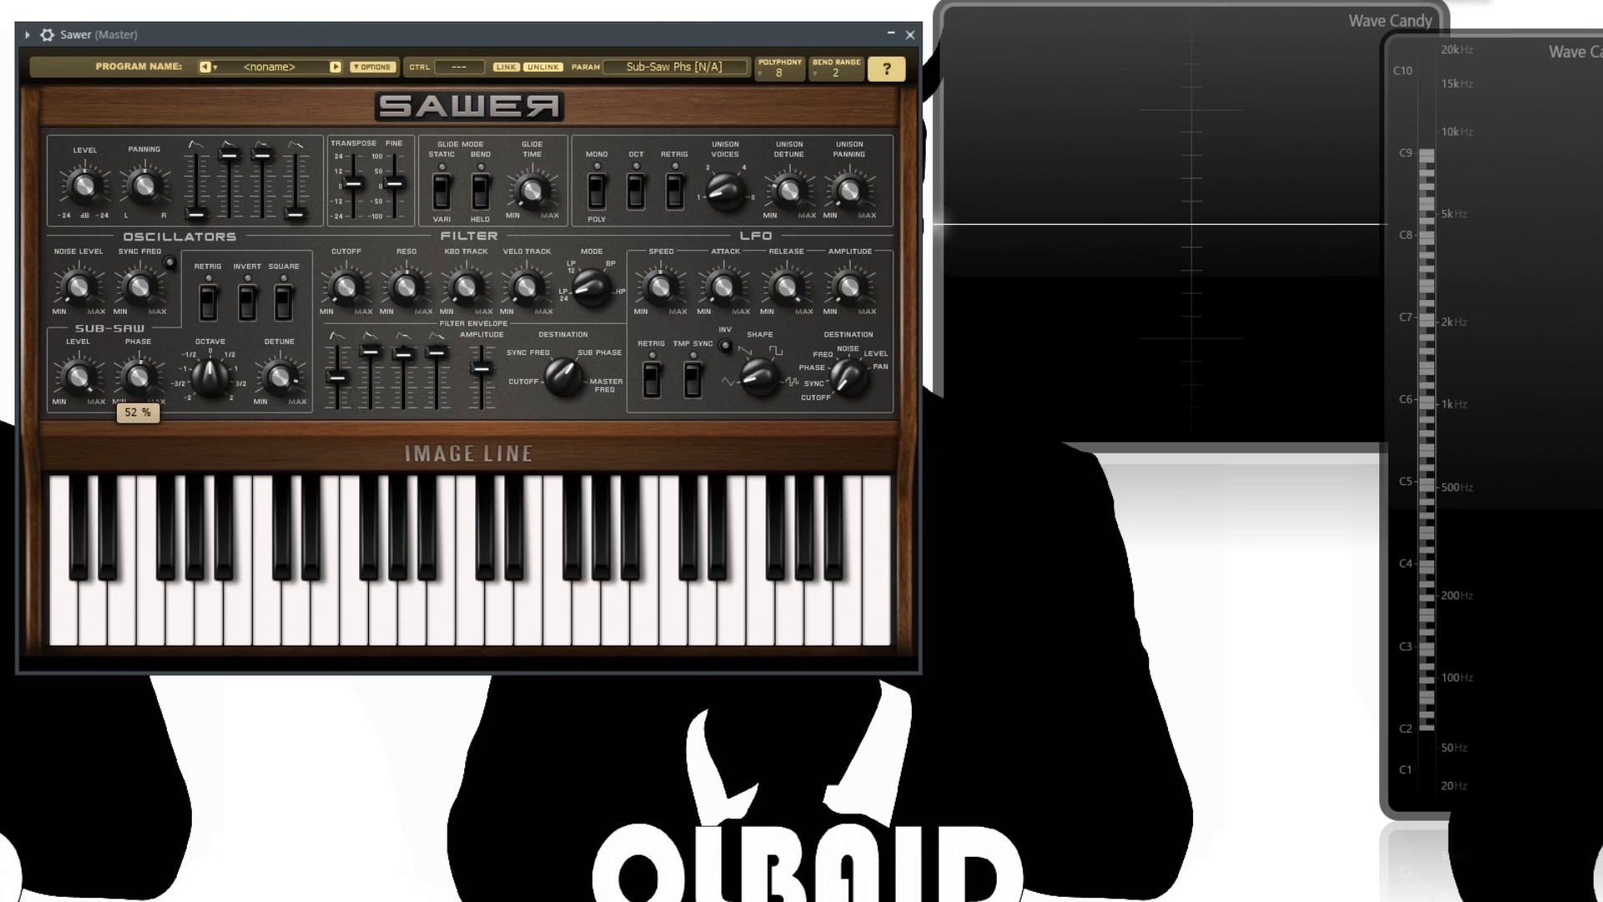
pyautogui.moveTo(562, 382); pyautogui.dragTo(573, 368)
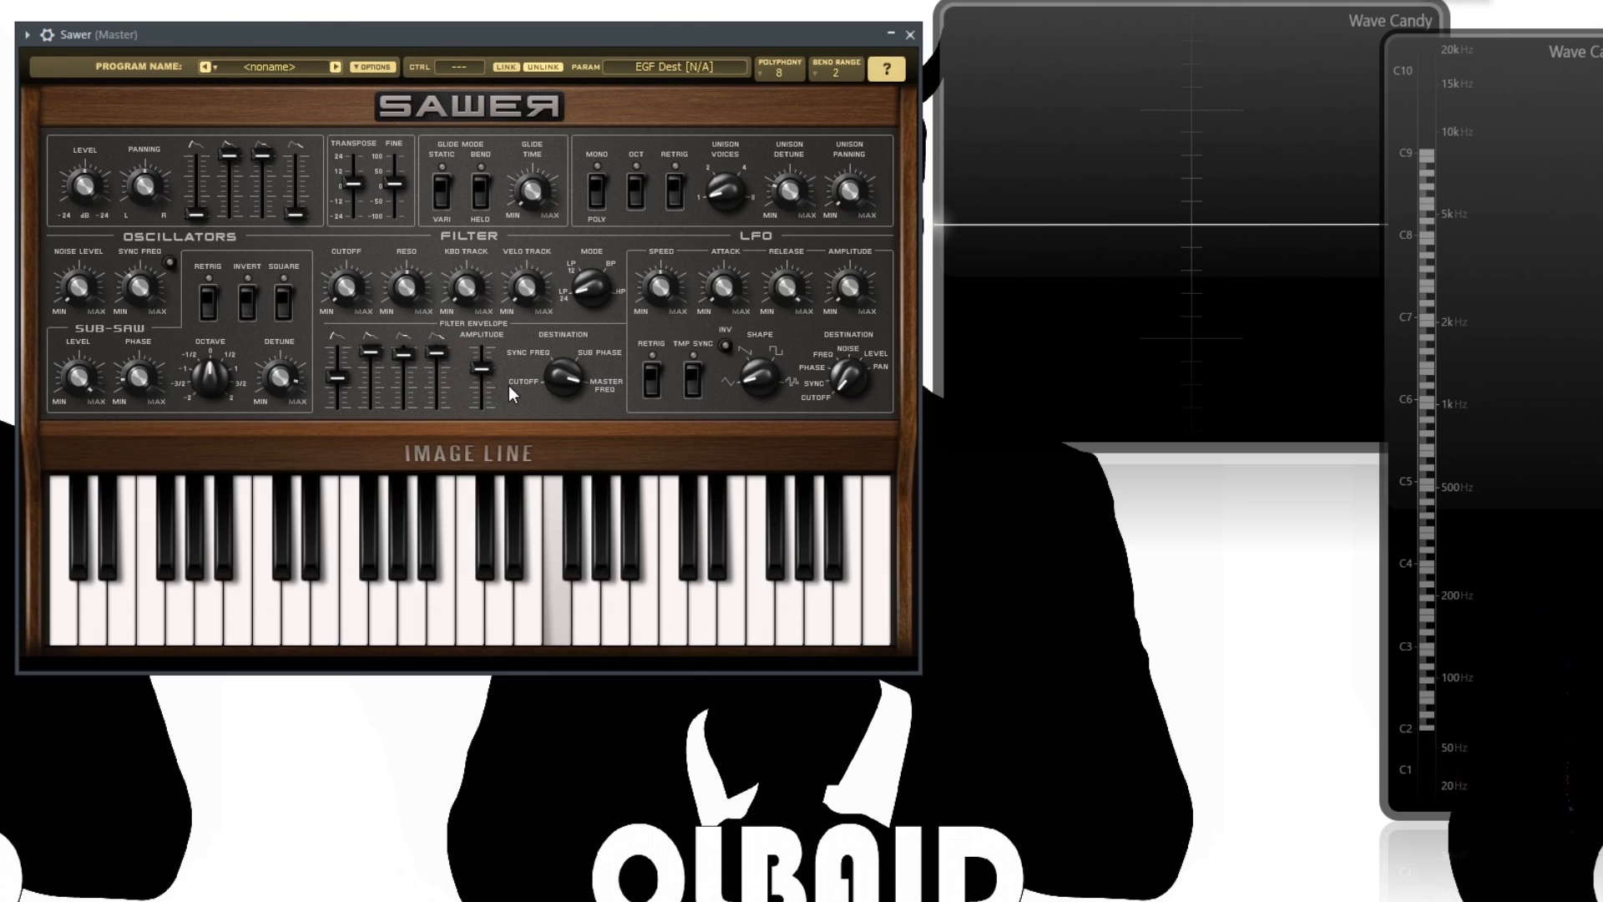
pyautogui.moveTo(482, 368); pyautogui.dragTo(482, 345)
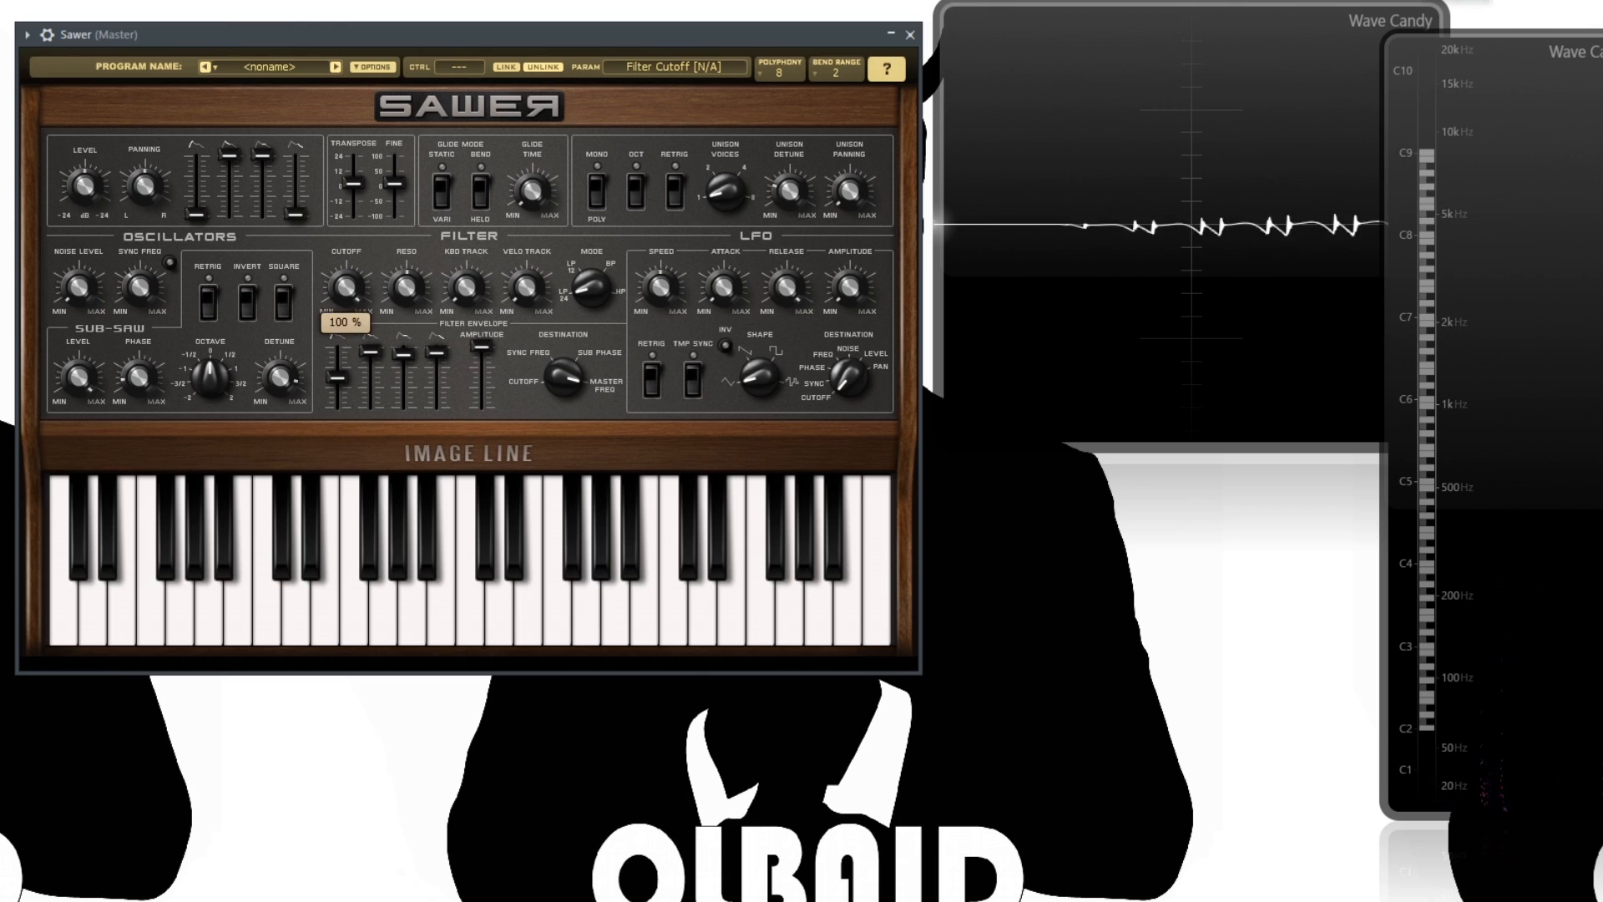
pyautogui.click(537, 452)
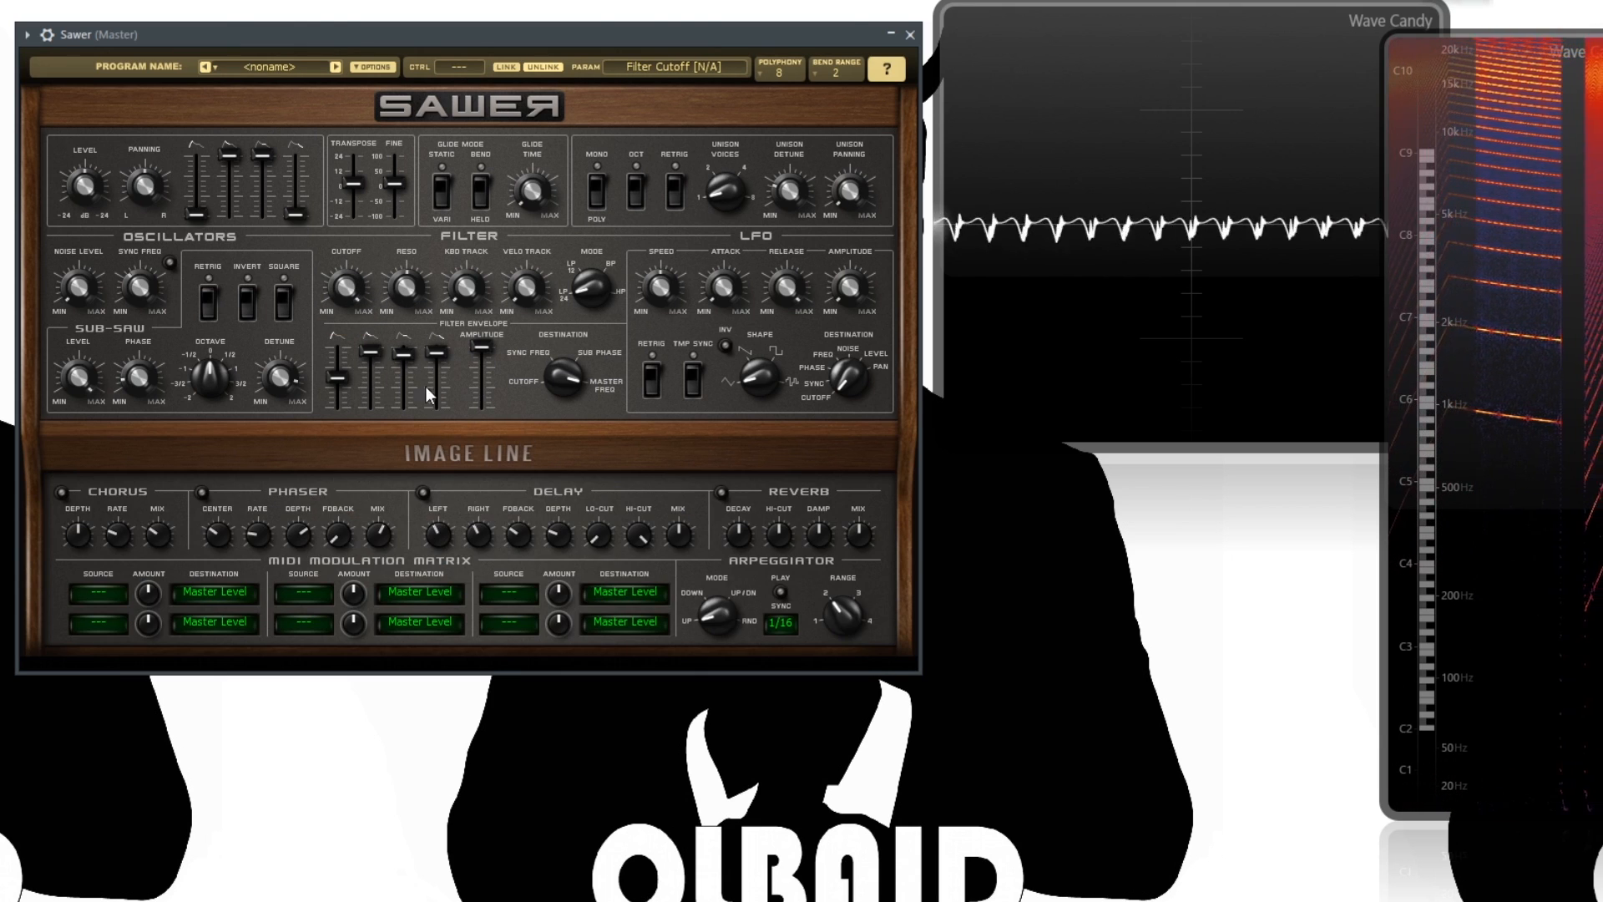
pyautogui.click(429, 424)
# Lower the filter envelope's sustain, release and amplitude, and set its destination back to Cutoff
pyautogui.moveTo(403, 351); pyautogui.dragTo(436, 397)
pyautogui.moveTo(483, 347); pyautogui.dragTo(482, 367)
pyautogui.moveTo(337, 378)
pyautogui.mouseDown()
pyautogui.moveTo(338, 398)
pyautogui.moveTo(335, 373)
pyautogui.mouseUp()
pyautogui.moveTo(563, 393); pyautogui.dragTo(565, 419)
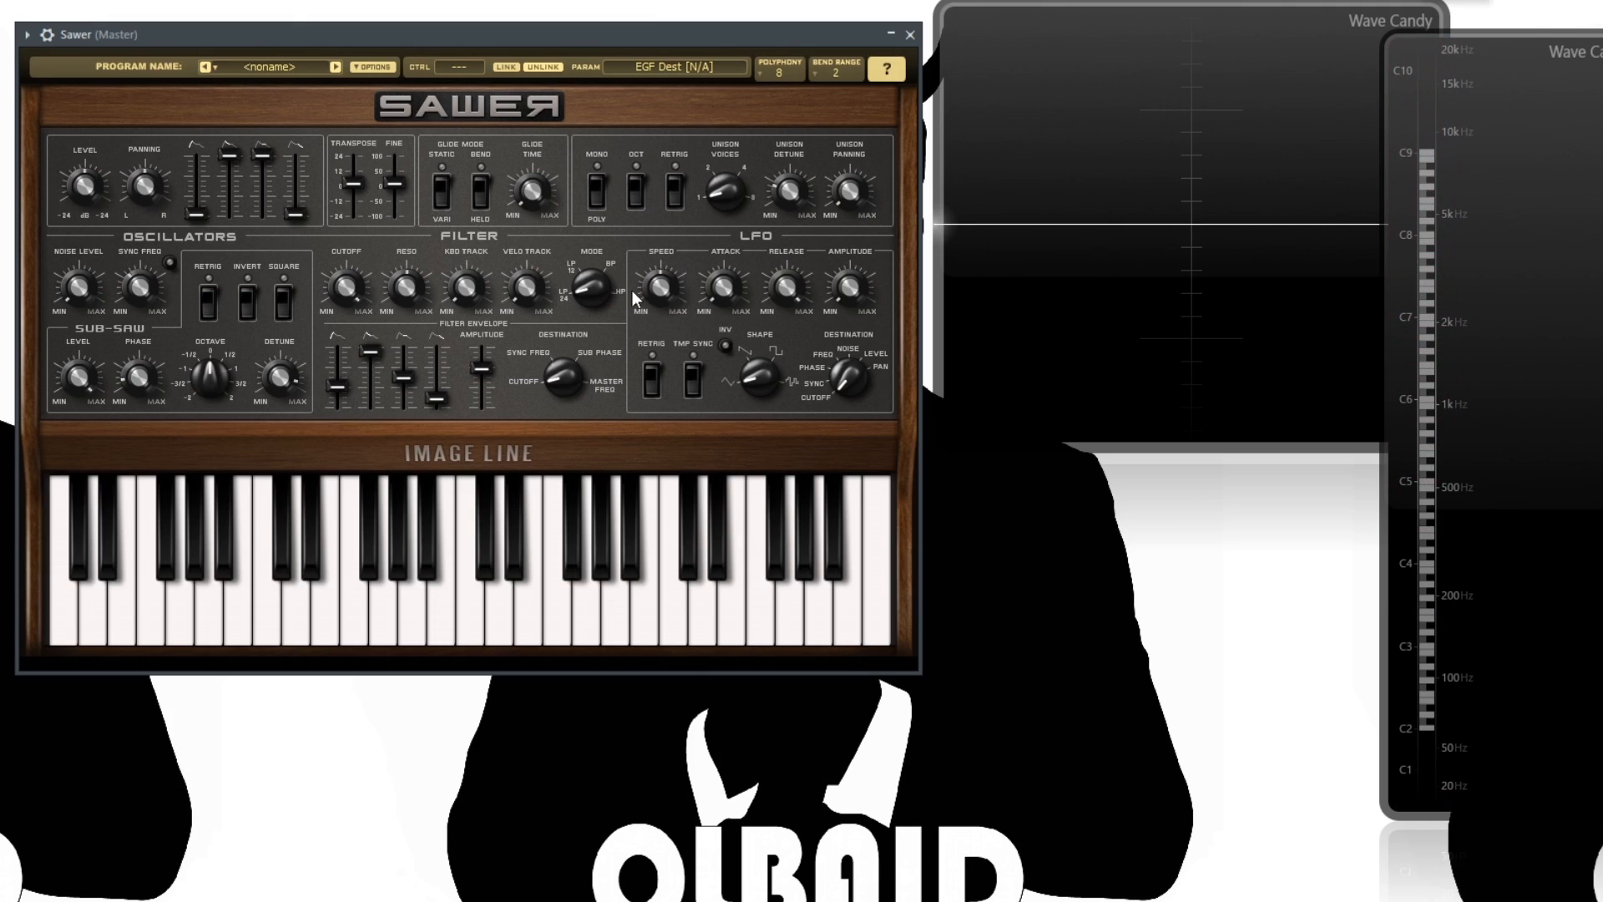
# Try the LFO speed, attack and release controls, and reset the program to its default settings
pyautogui.moveTo(649, 299); pyautogui.dragTo(729, 286)
pyautogui.moveTo(779, 303); pyautogui.dragTo(779, 280)
pyautogui.click(337, 68)
pyautogui.click(458, 115)
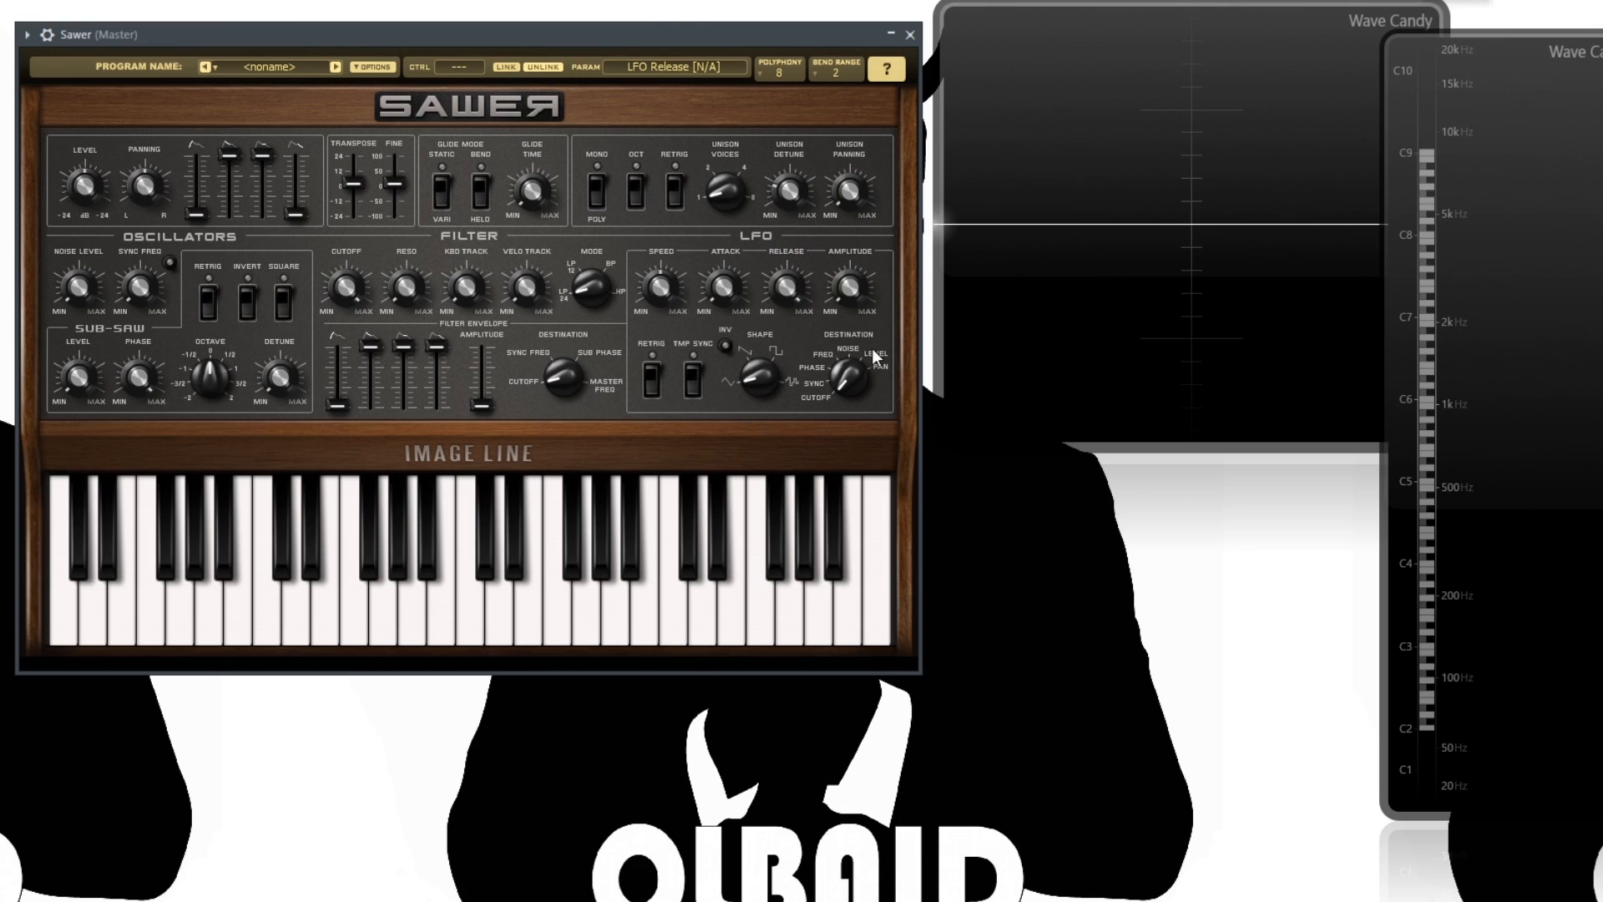
# Adjust the filter cutoff from 0 % and the LFO amplitude while playing notes to test the LFO modulation
pyautogui.press('v')
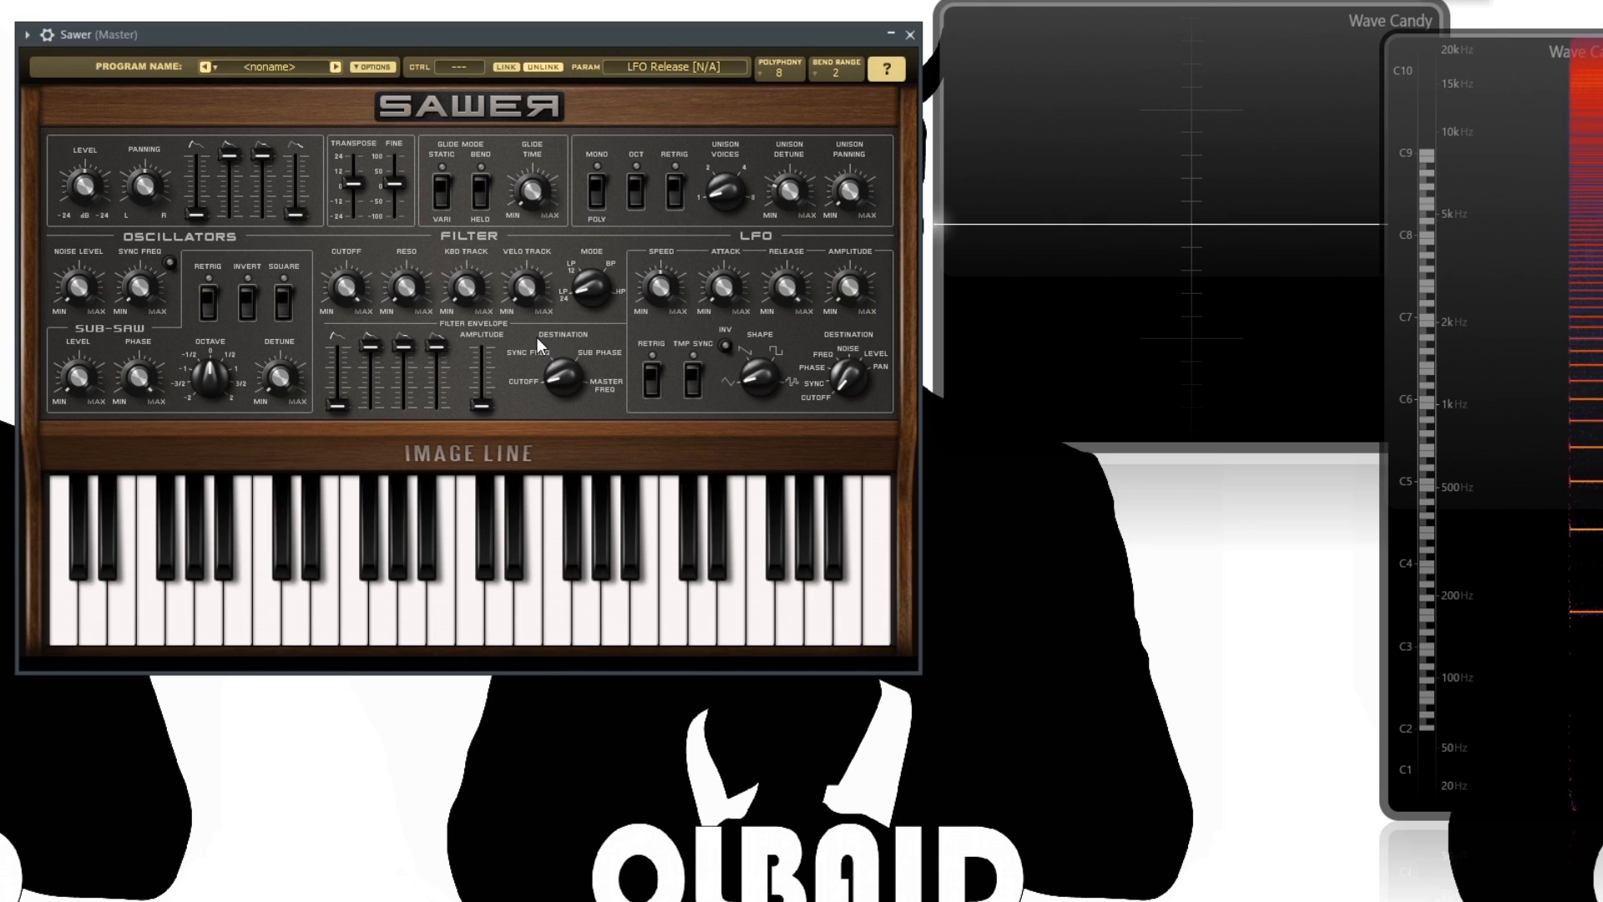
pyautogui.press('v')
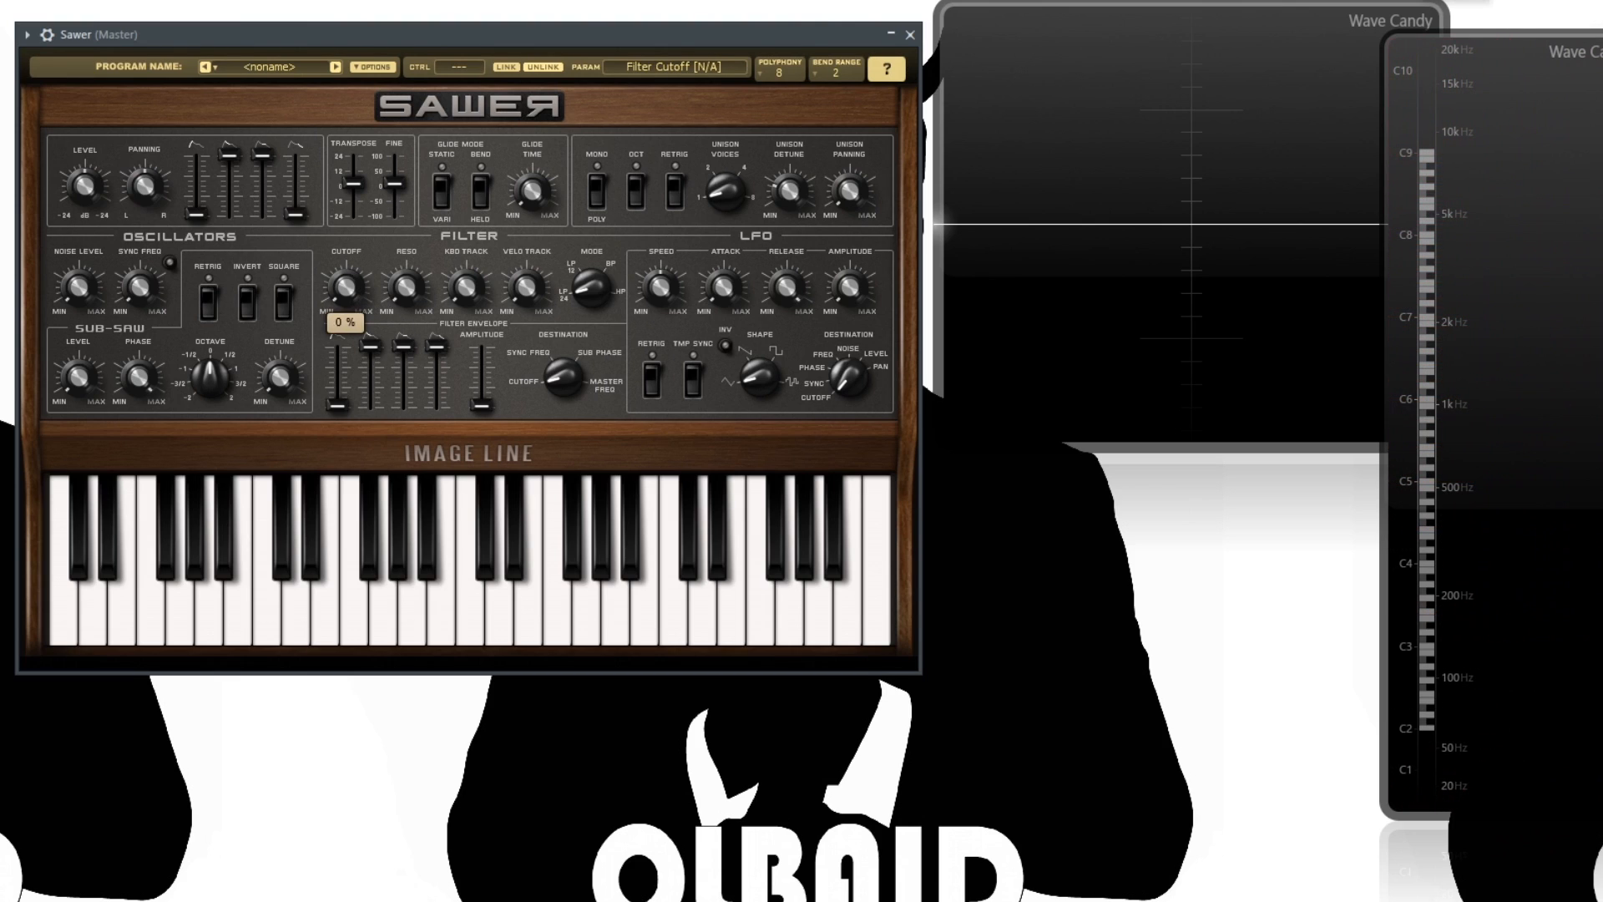
pyautogui.press('v')
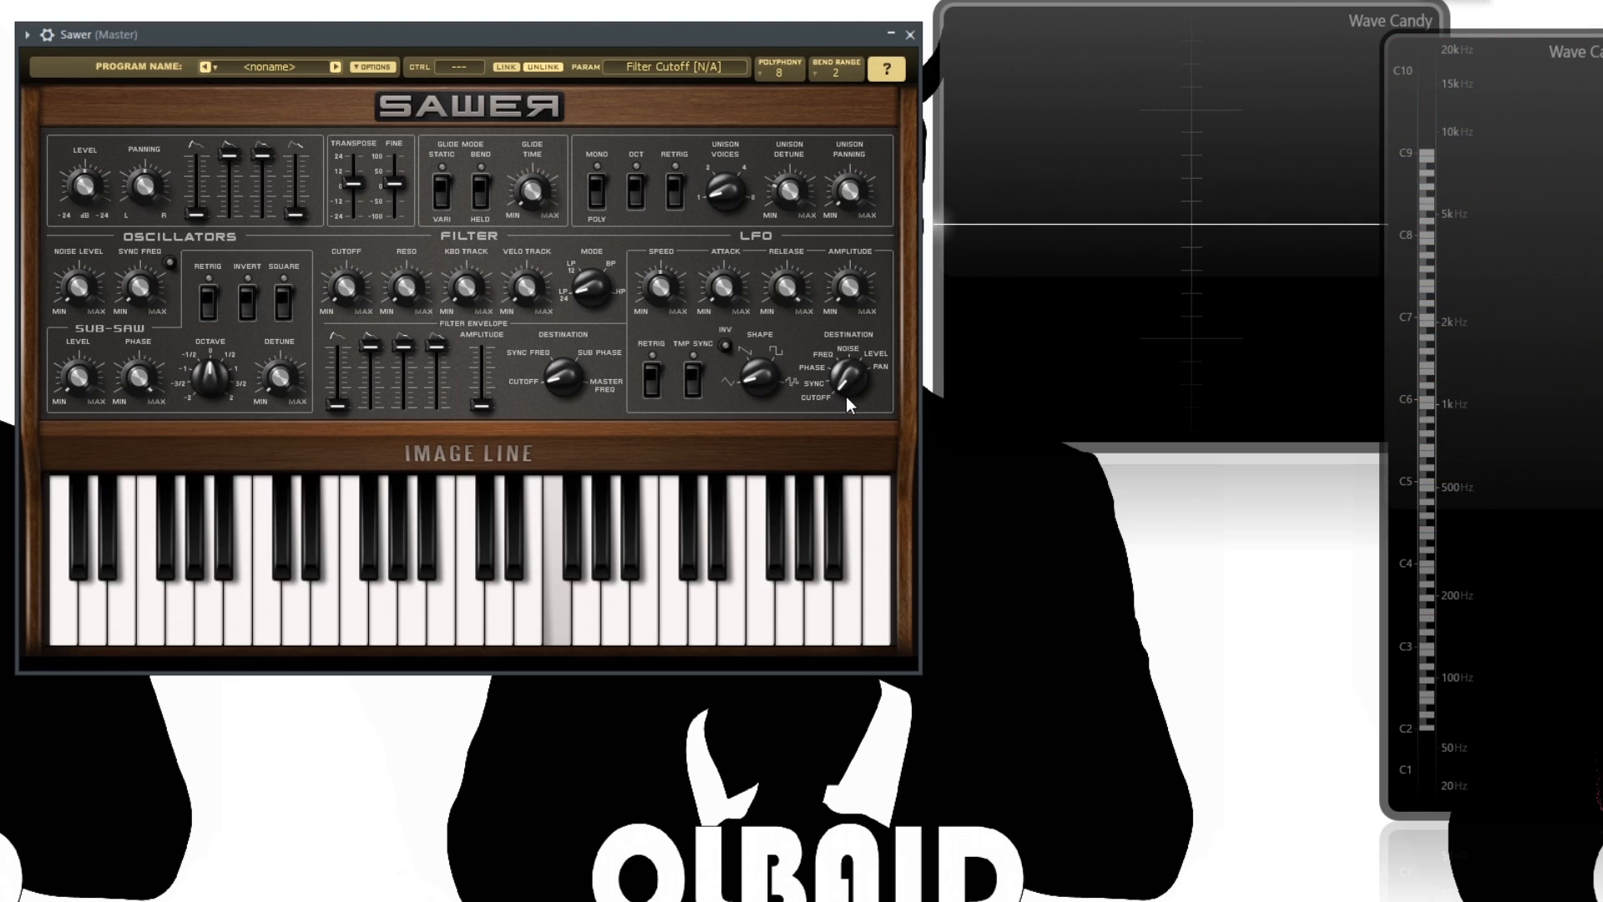
pyautogui.moveTo(850, 289); pyautogui.dragTo(850, 197)
pyautogui.press('v')
pyautogui.moveTo(368, 303); pyautogui.dragTo(368, 303)
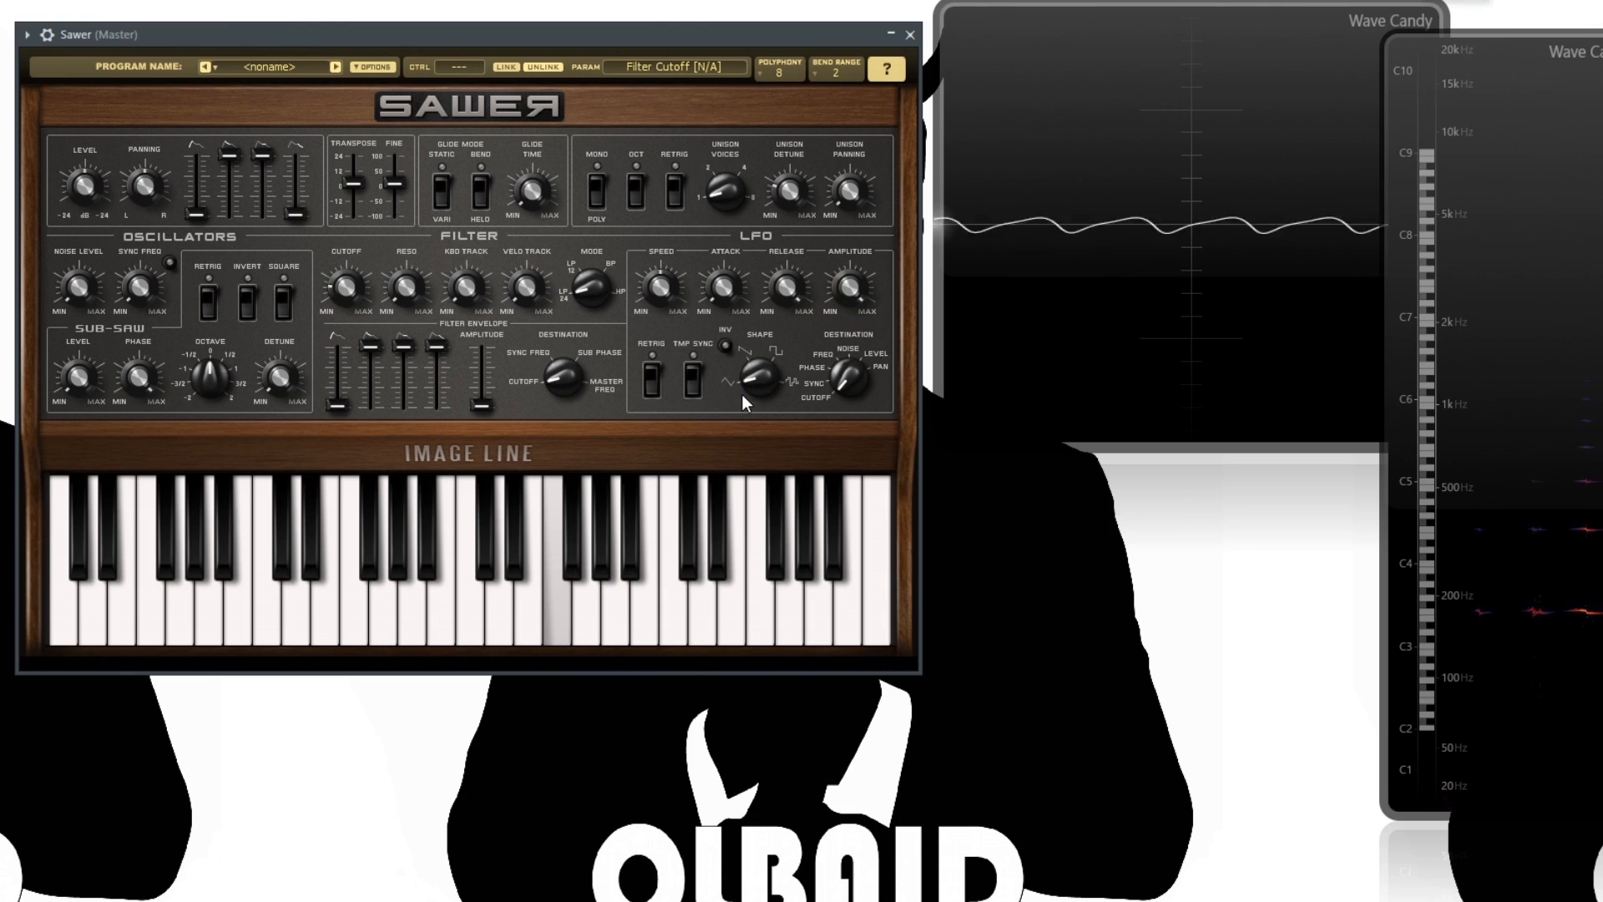
pyautogui.moveTo(352, 296); pyautogui.dragTo(352, 285)
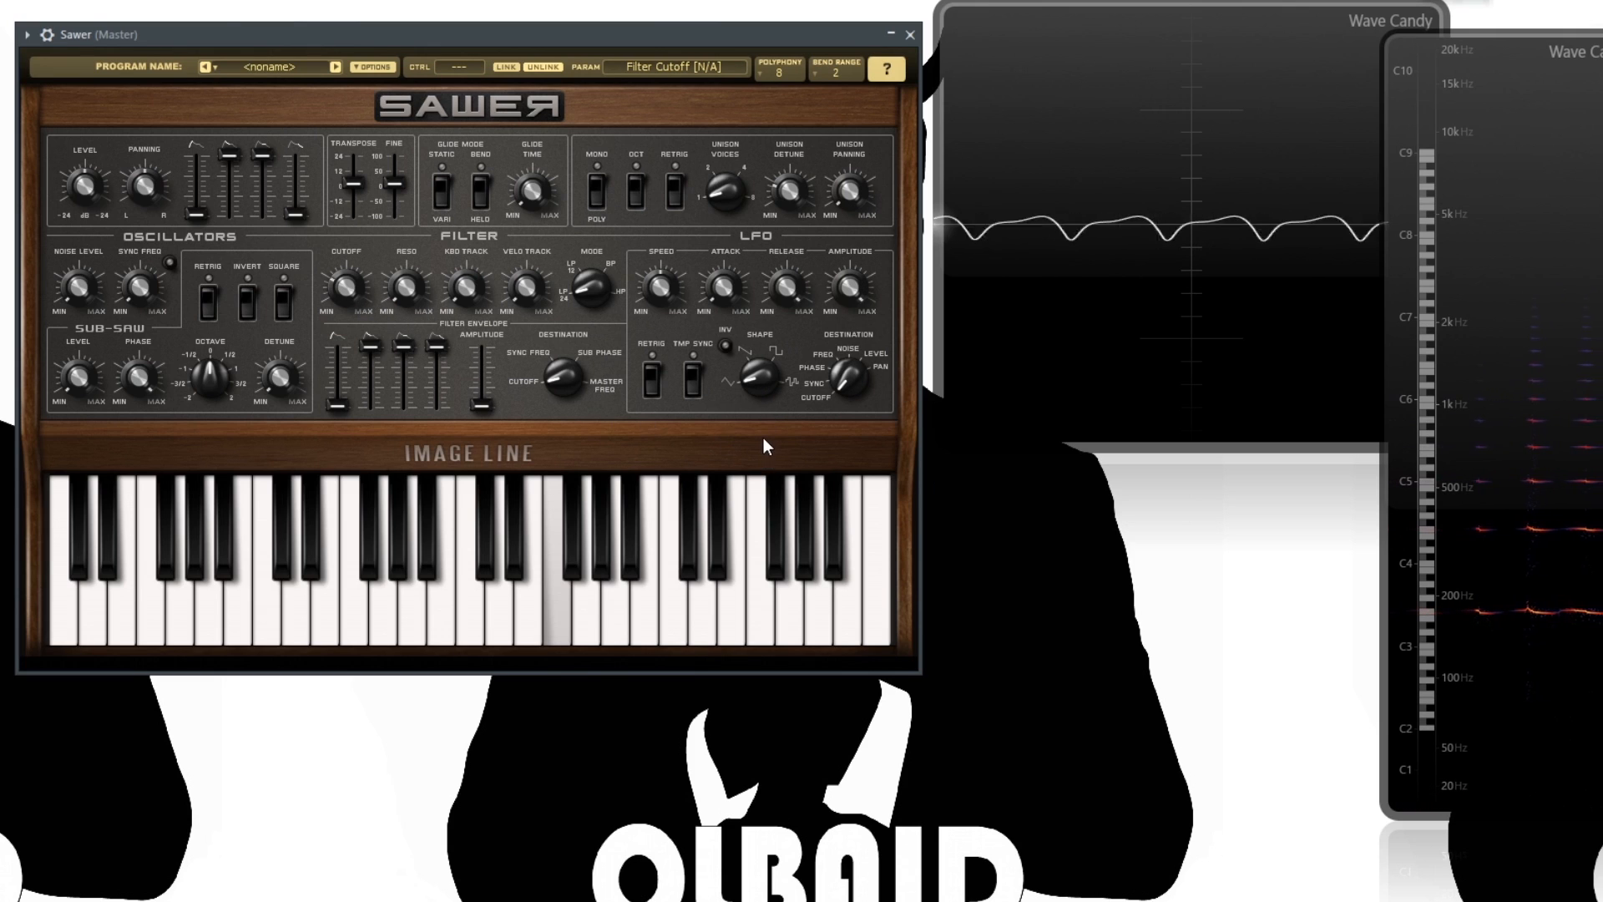
# Vary the LFO speed, attack and release while playing notes to compare the modulation
pyautogui.moveTo(660, 286); pyautogui.dragTo(659, 284)
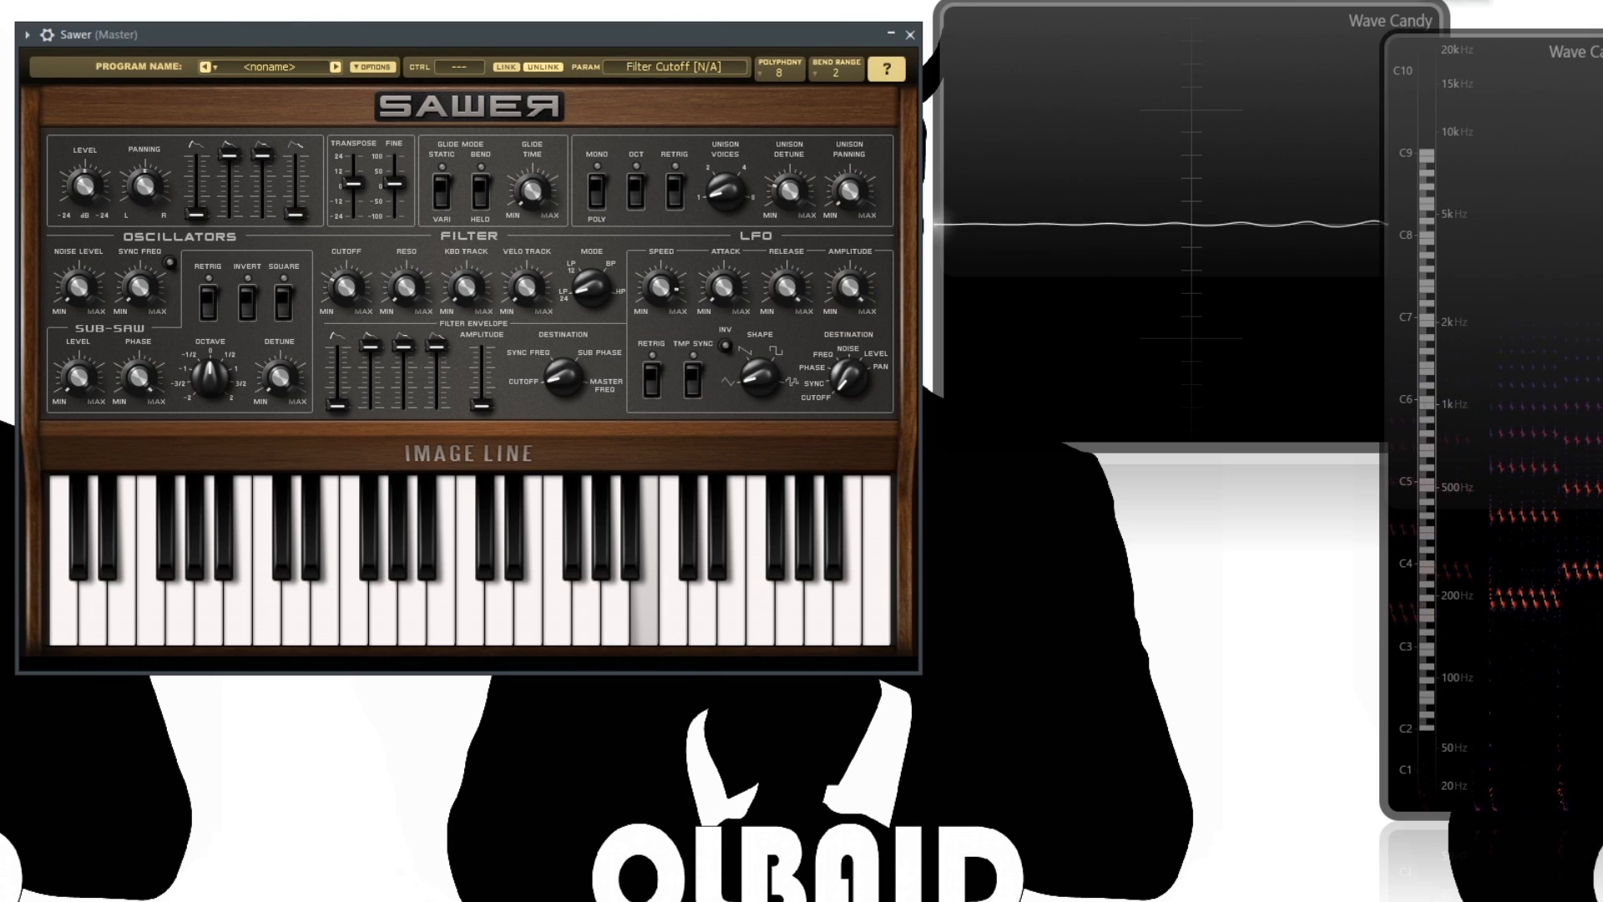
pyautogui.moveTo(660, 322); pyautogui.dragTo(733, 269)
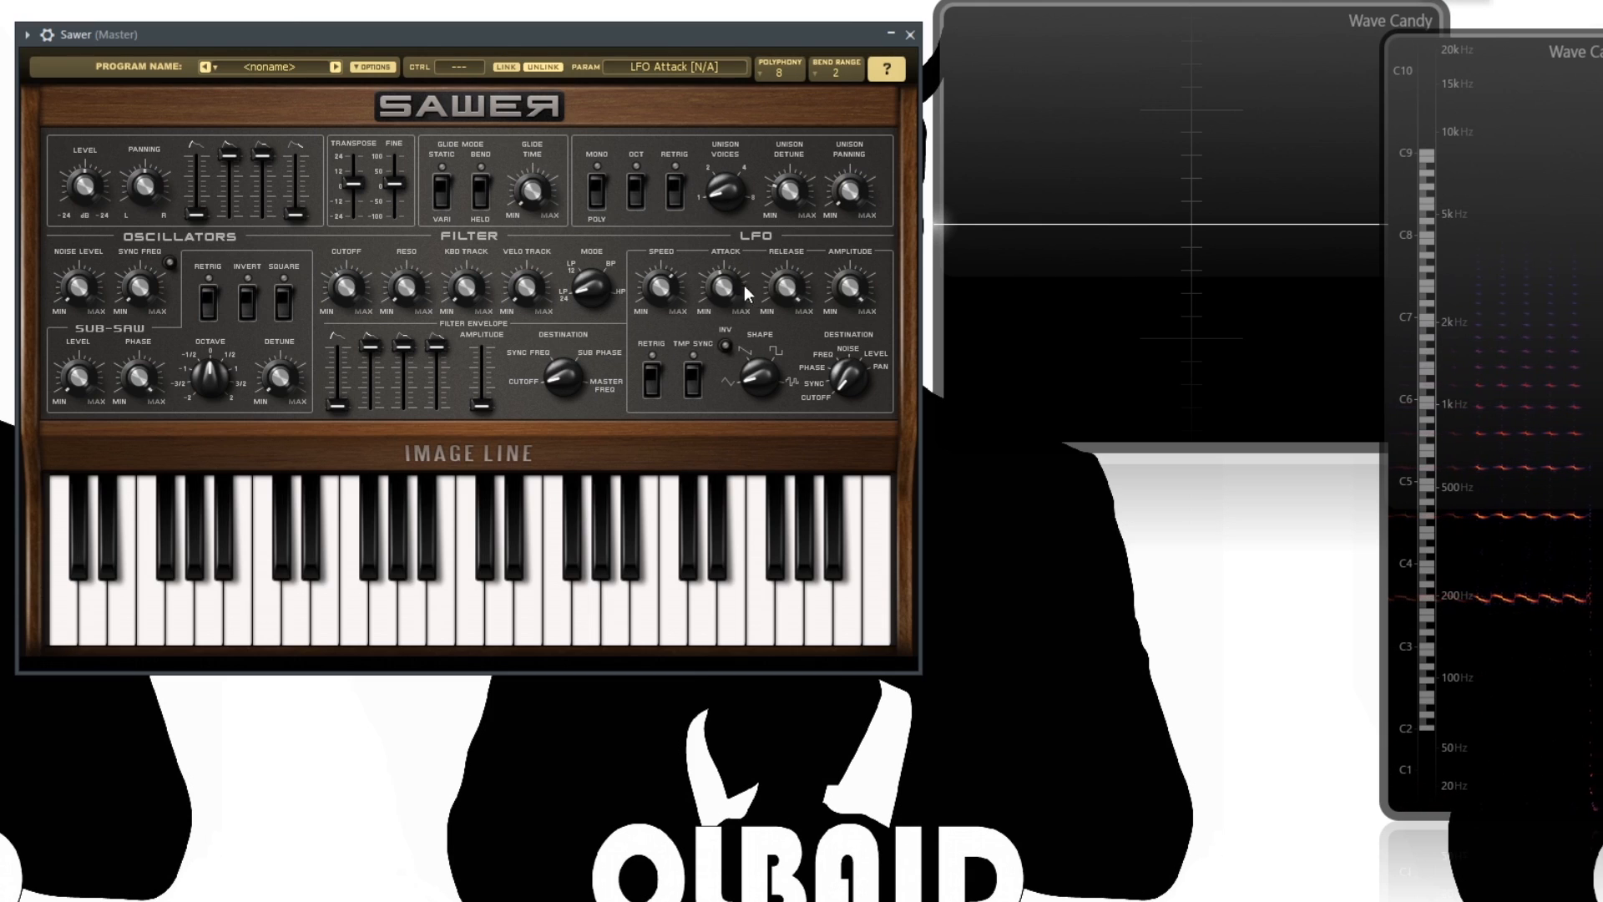
pyautogui.moveTo(788, 285); pyautogui.dragTo(789, 285)
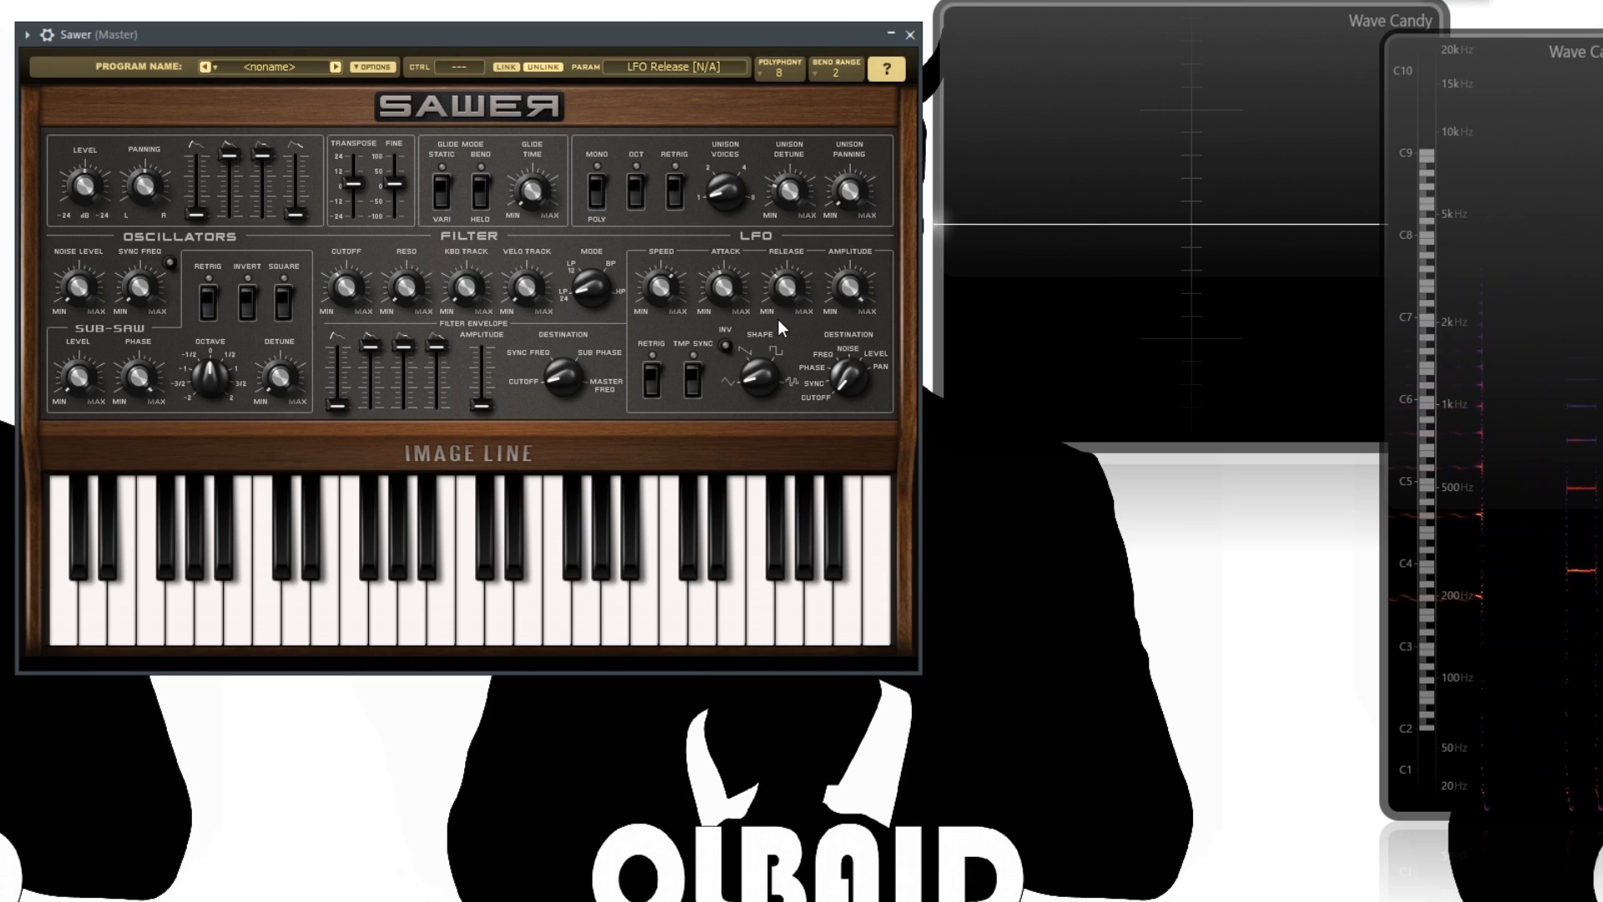
# Test the LFO Retrig and Tmp Sync switches, comparing the LFO speed control in tempo-synced and free-running modes
pyautogui.click(654, 377)
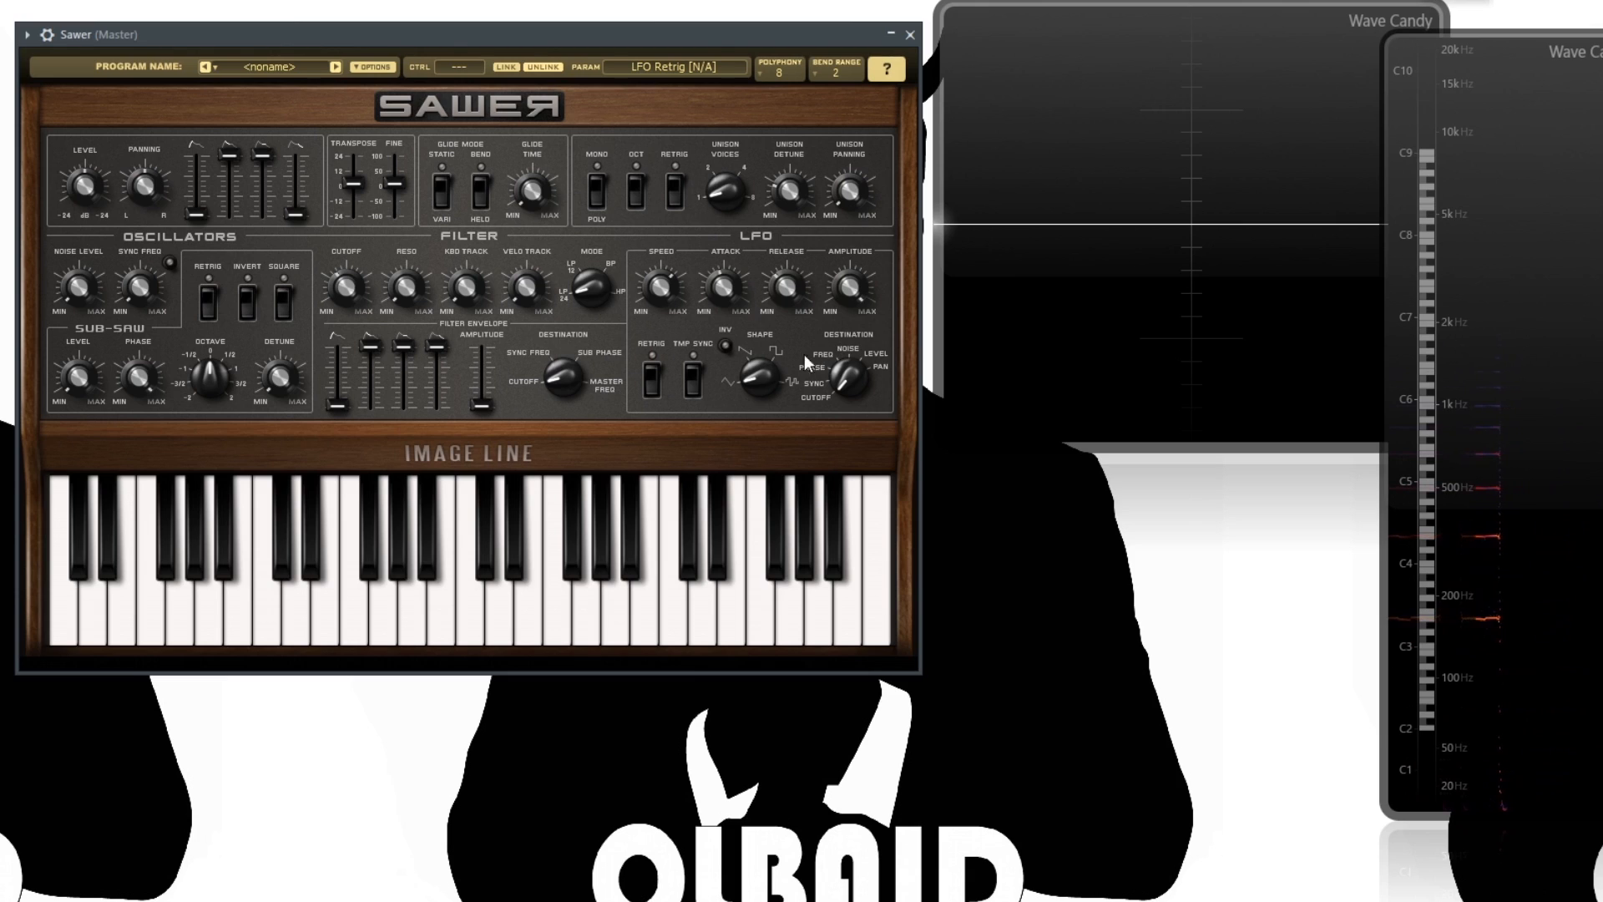
pyautogui.click(693, 383)
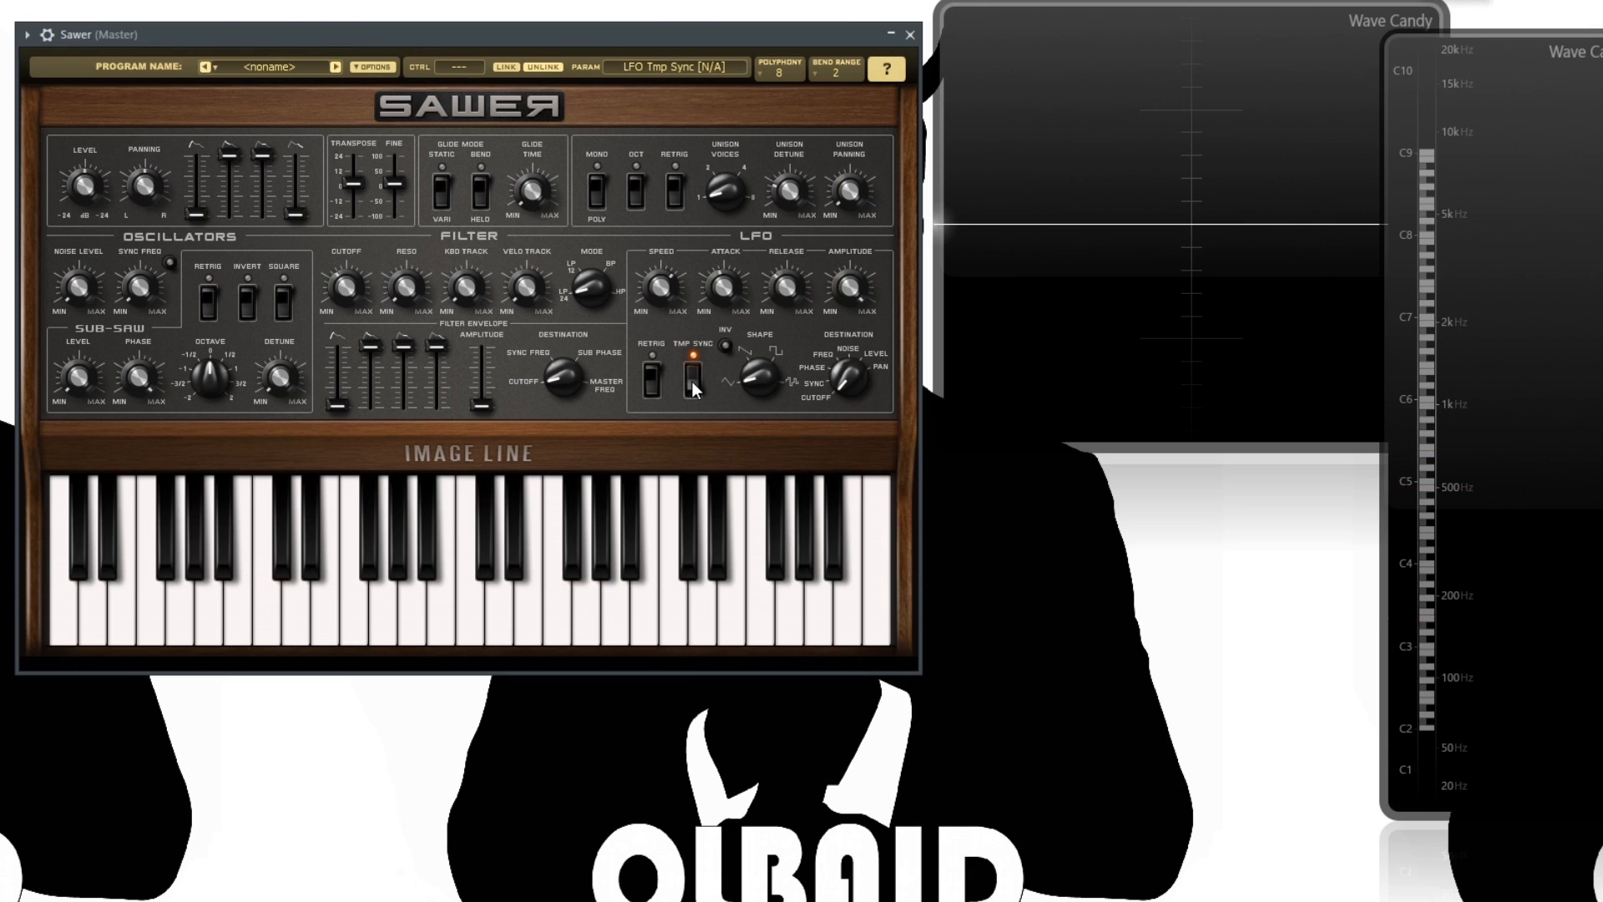
pyautogui.click(654, 288)
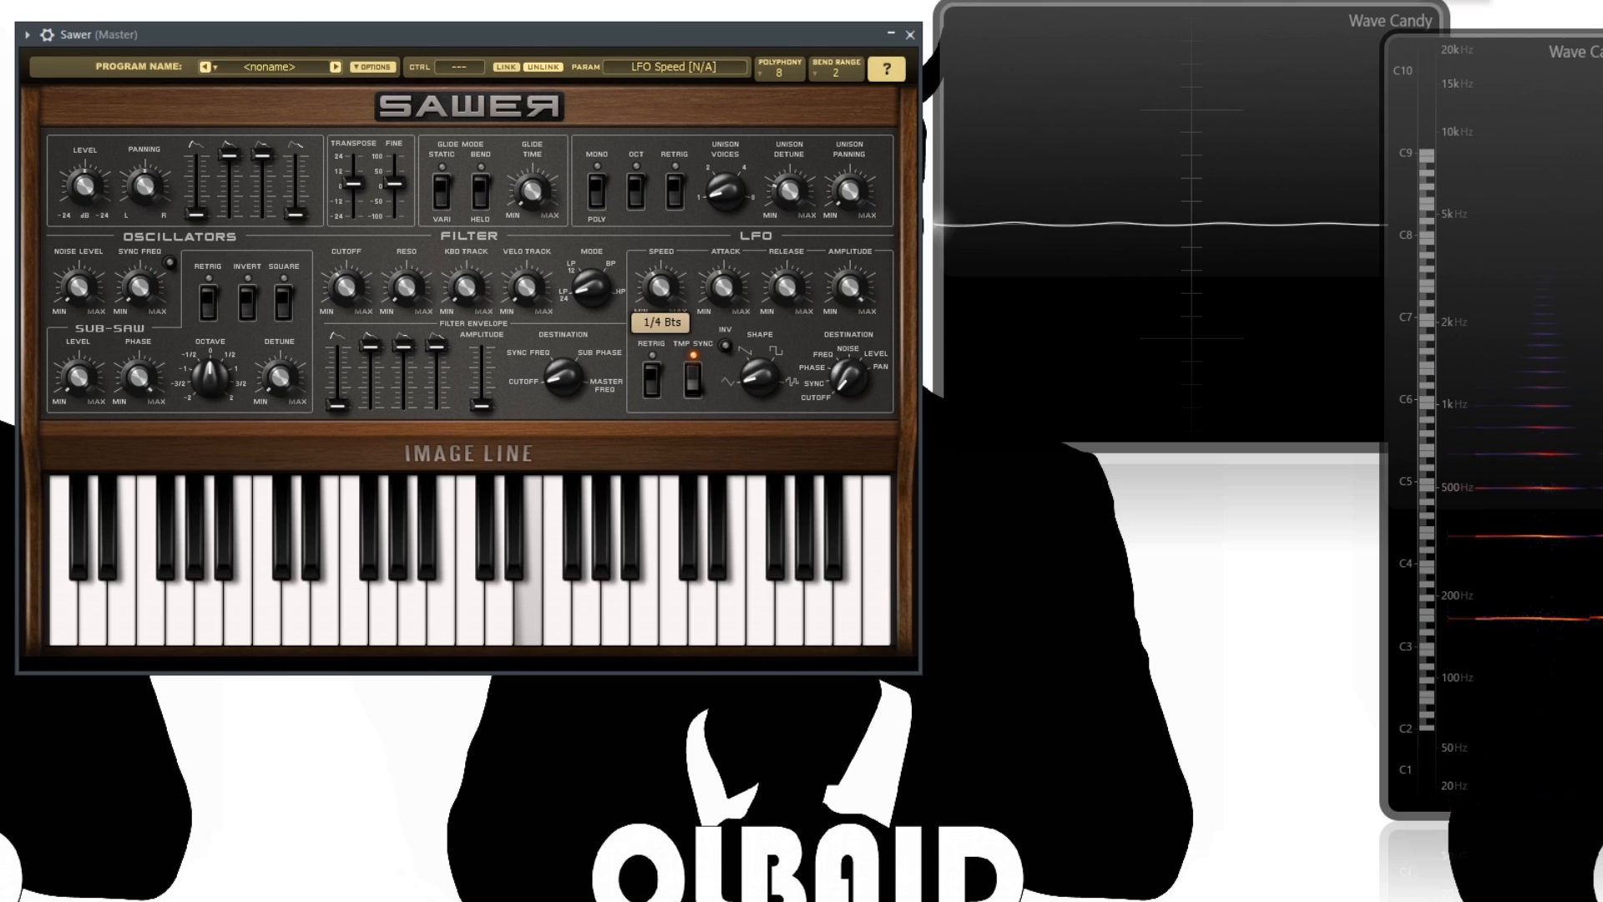
pyautogui.click(691, 382)
pyautogui.click(664, 292)
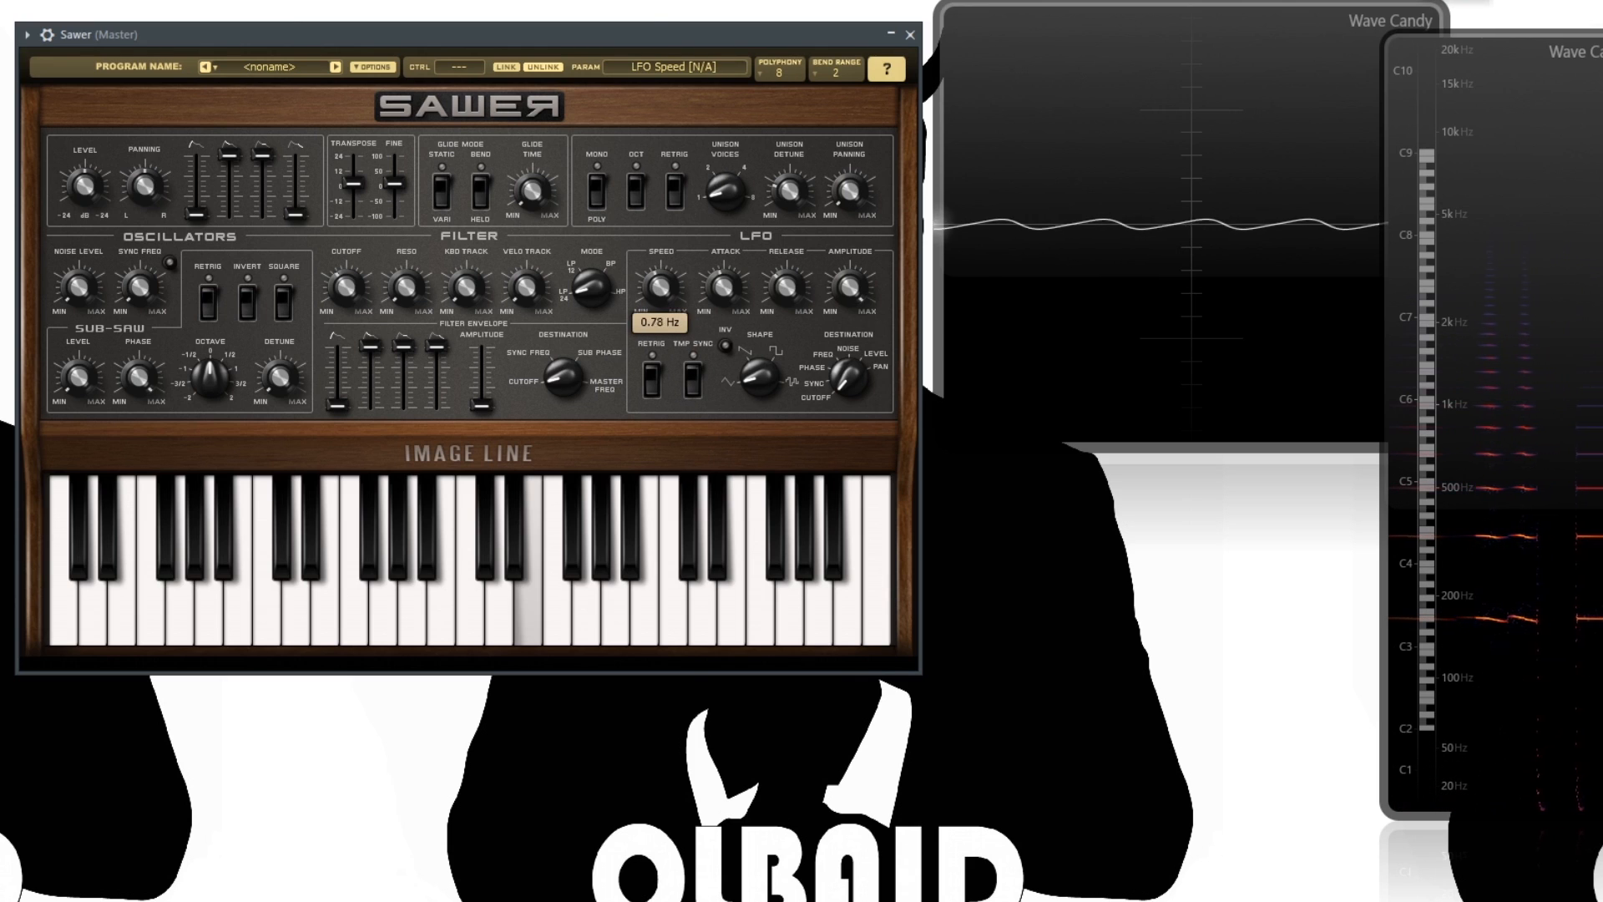
pyautogui.click(691, 380)
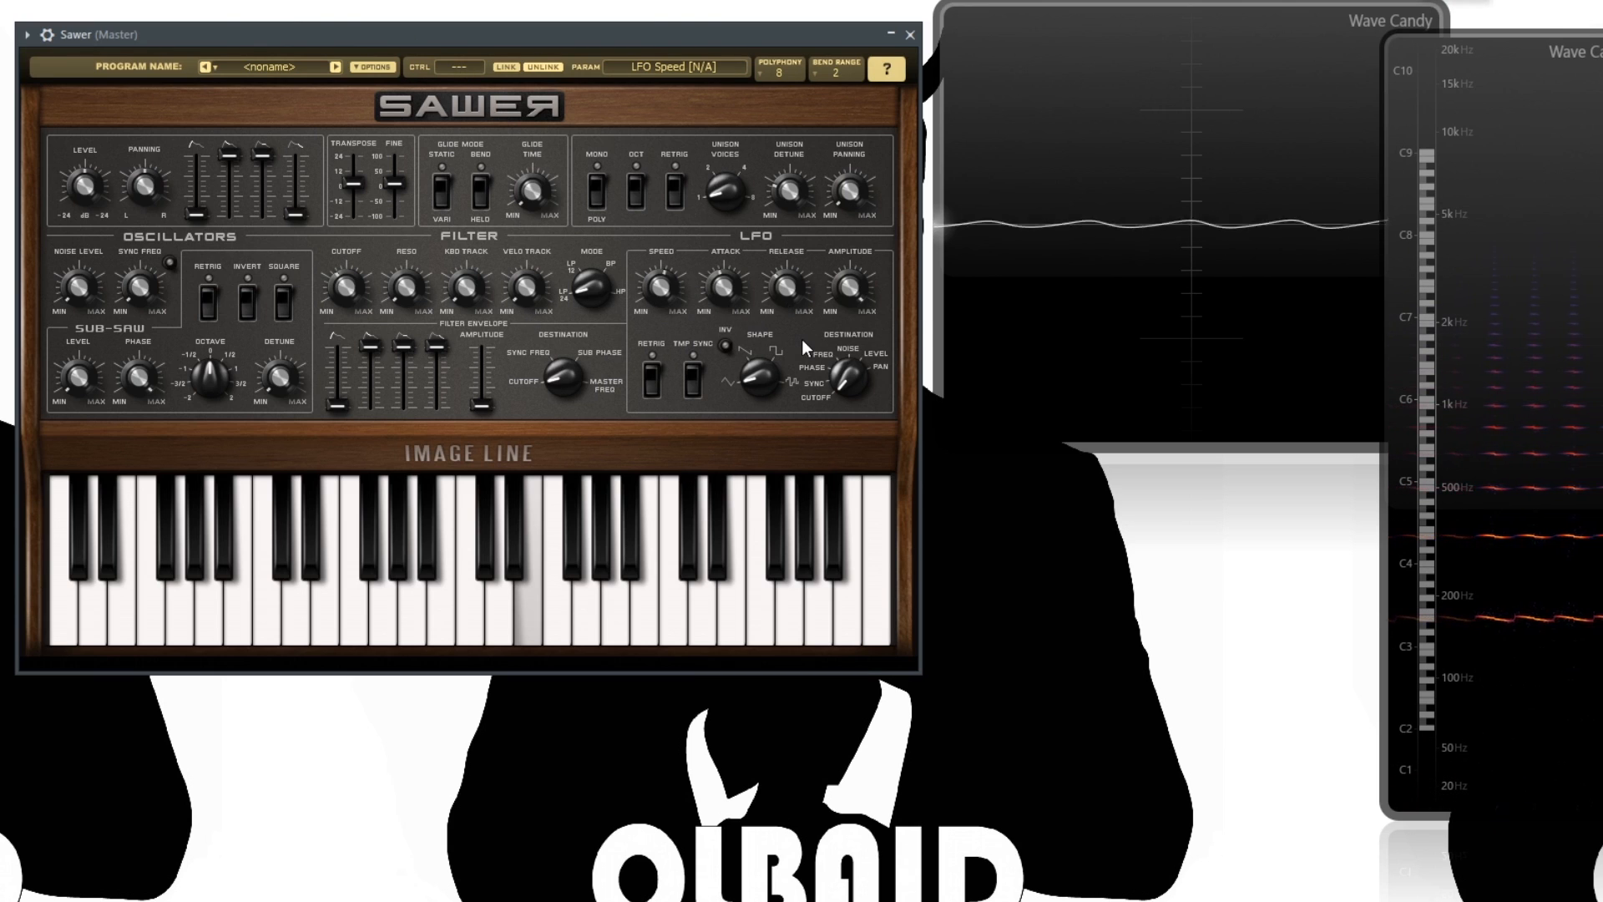
# Try different LFO shapes, starting from Triangle, adjust the LFO speed, and set the shape to Saw
pyautogui.moveTo(754, 384)
pyautogui.mouseDown()
pyautogui.moveTo(754, 326)
pyautogui.moveTo(754, 389)
pyautogui.mouseUp()
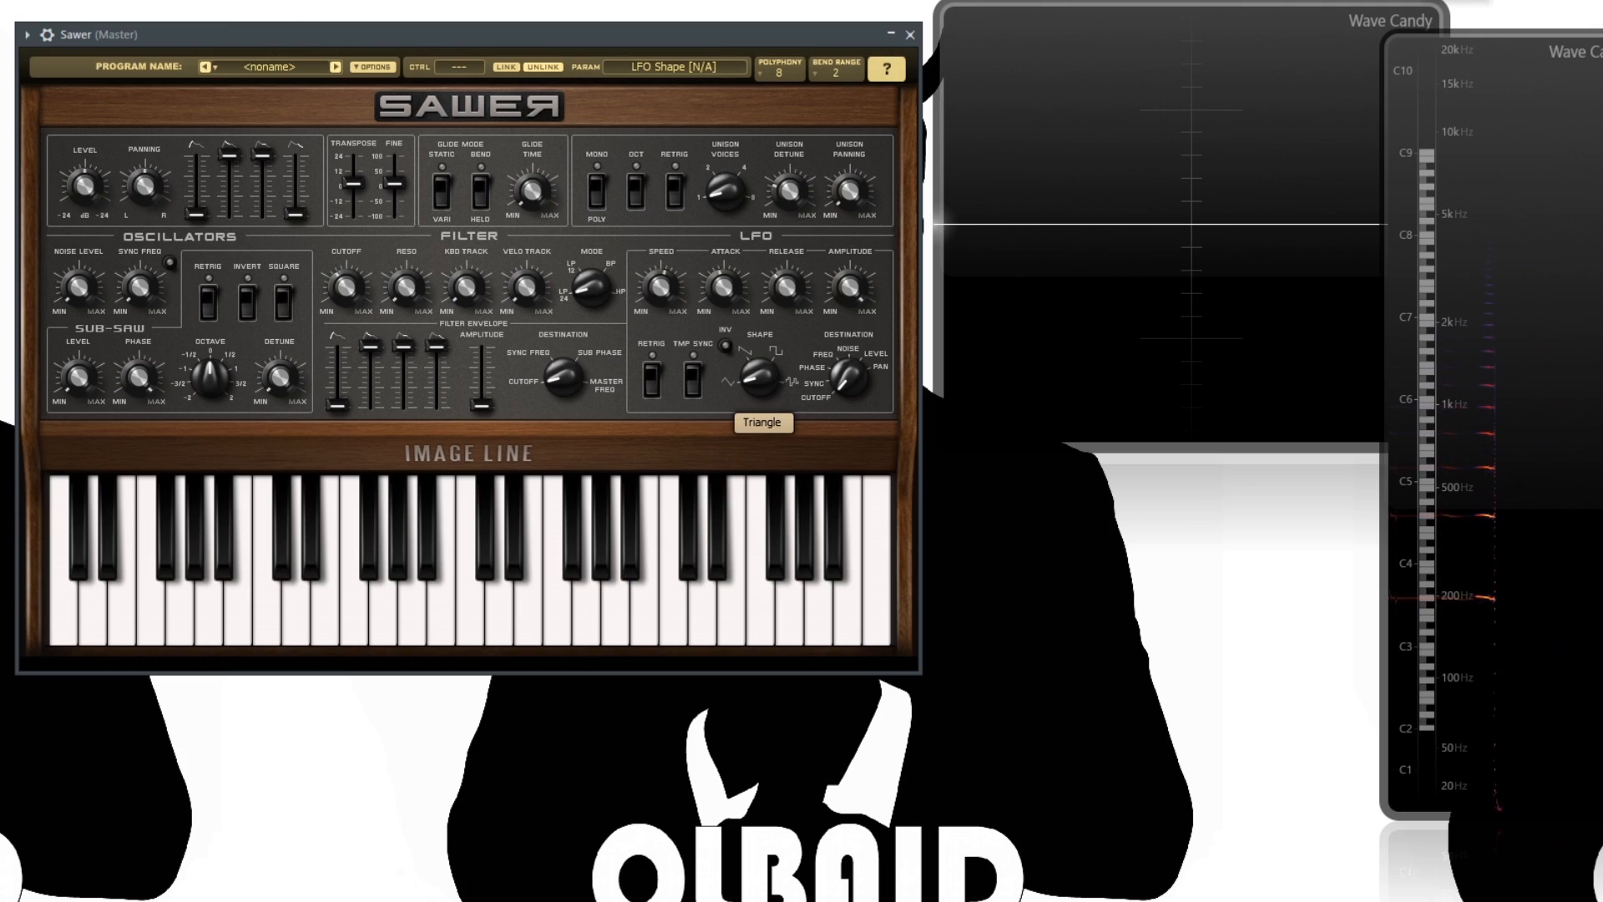
pyautogui.moveTo(749, 389); pyautogui.dragTo(755, 349)
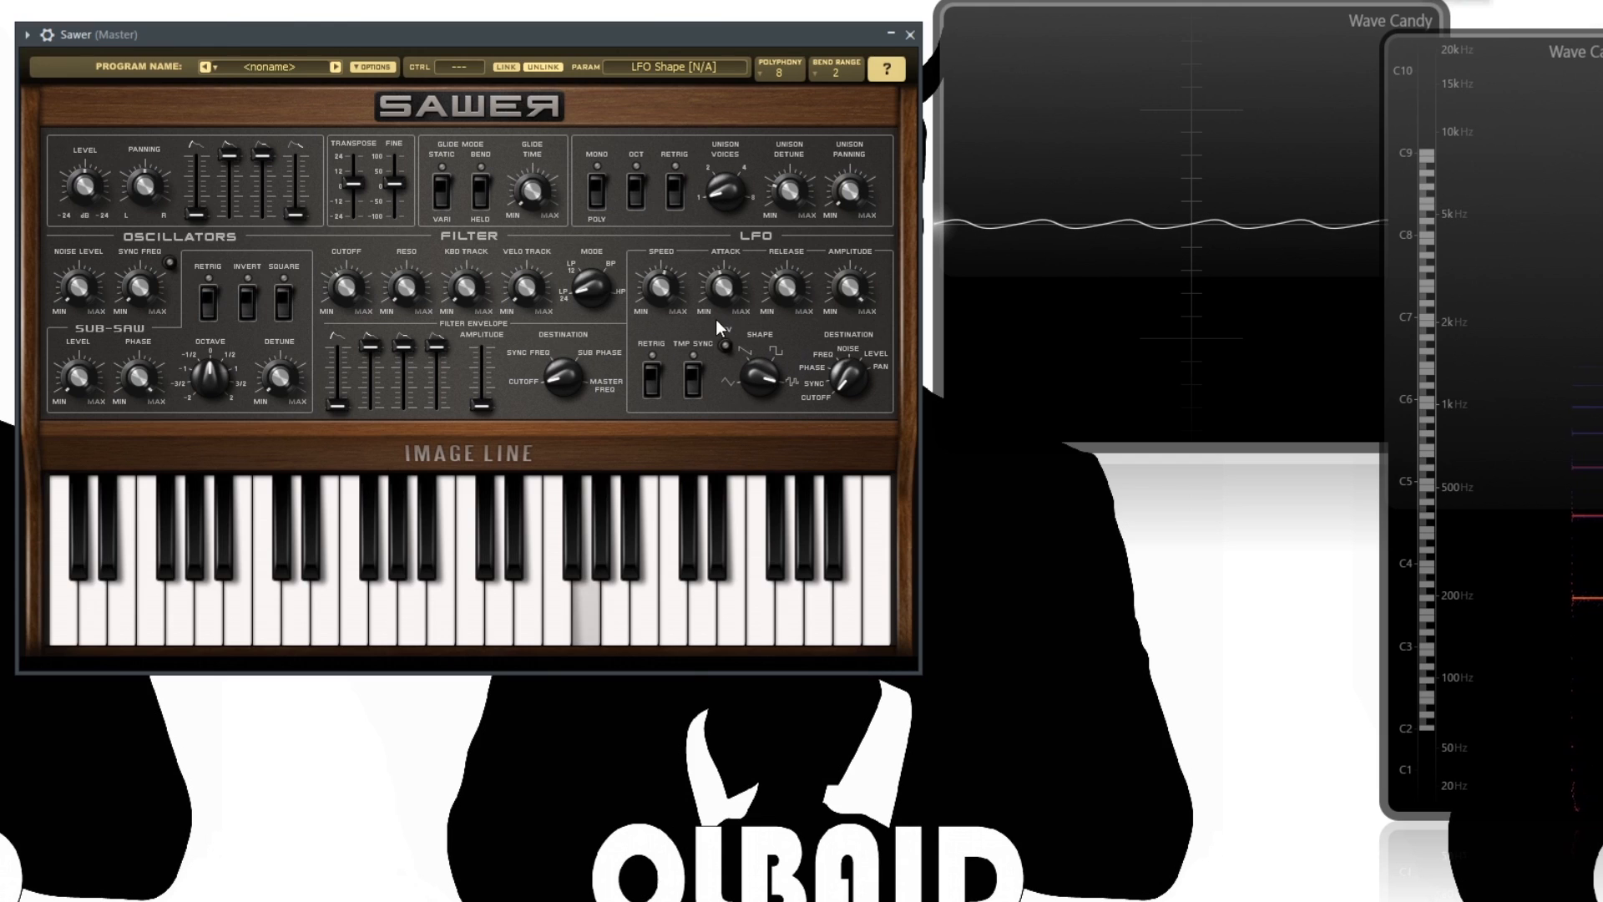
pyautogui.moveTo(670, 275); pyautogui.dragTo(670, 275)
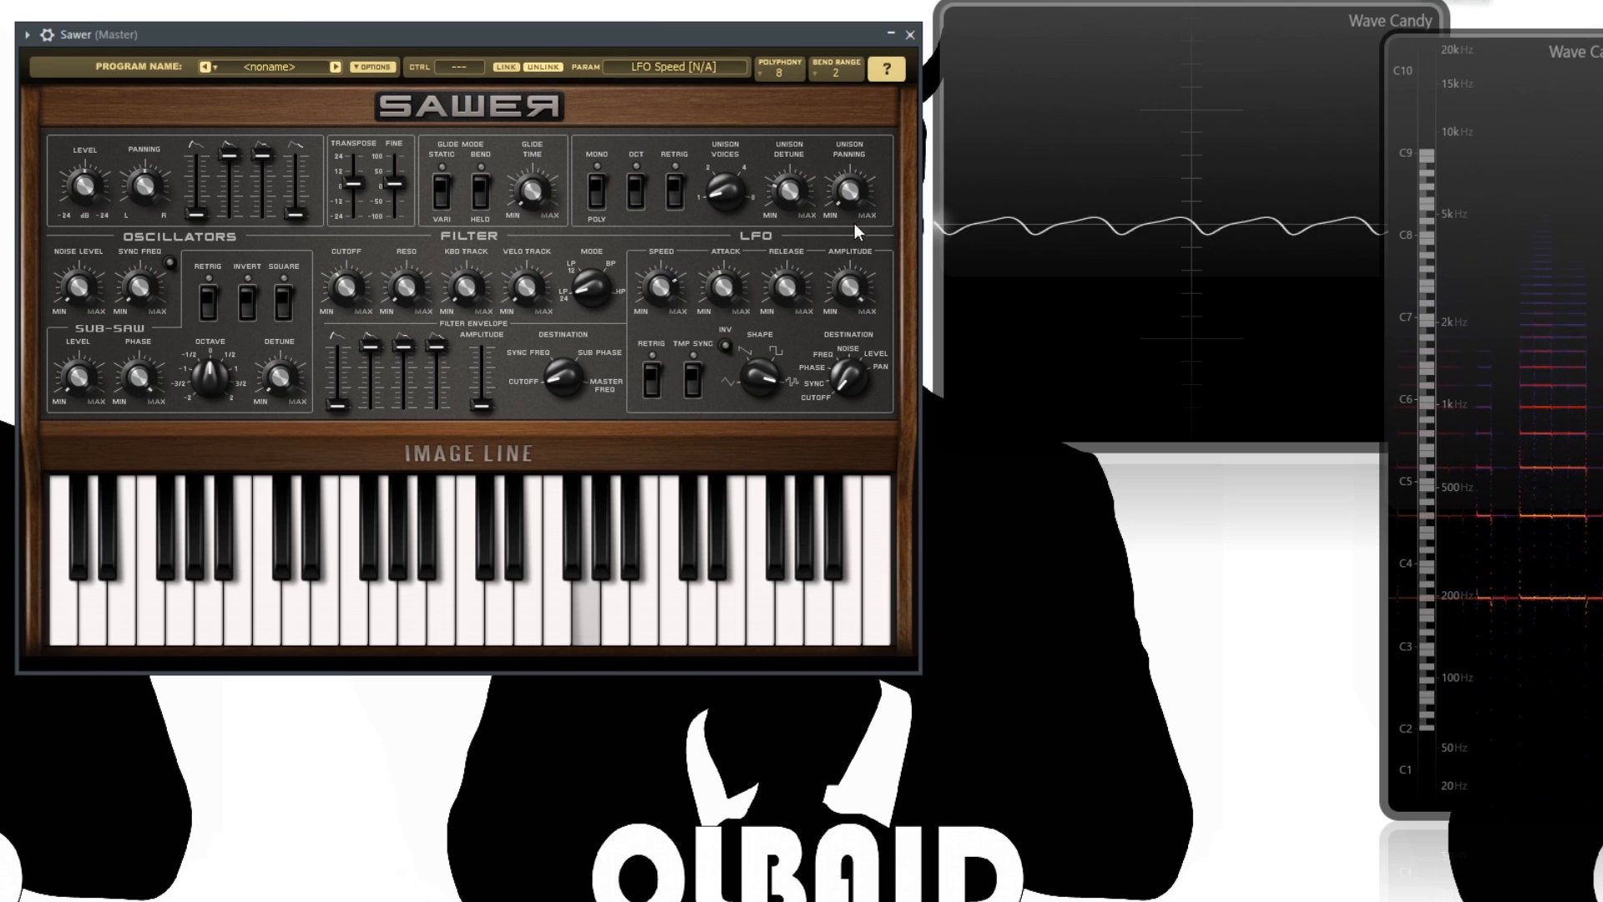
pyautogui.moveTo(764, 372); pyautogui.dragTo(765, 372)
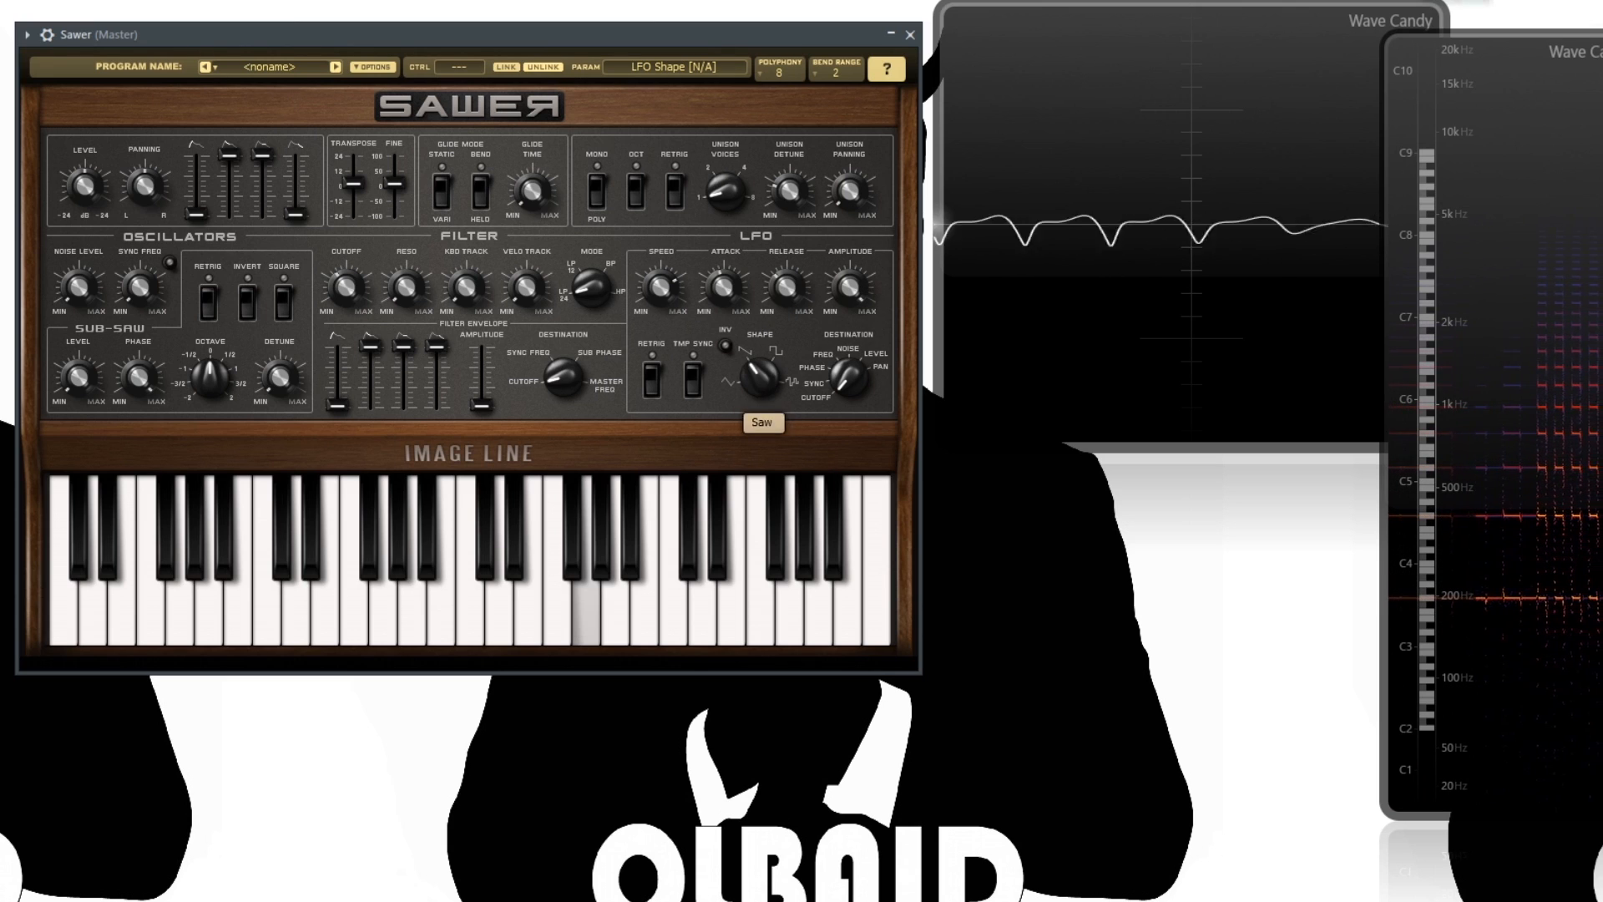
# Compare the LFO with Invert on and off while adjusting its shape and attack, leaving Invert off
pyautogui.click(726, 346)
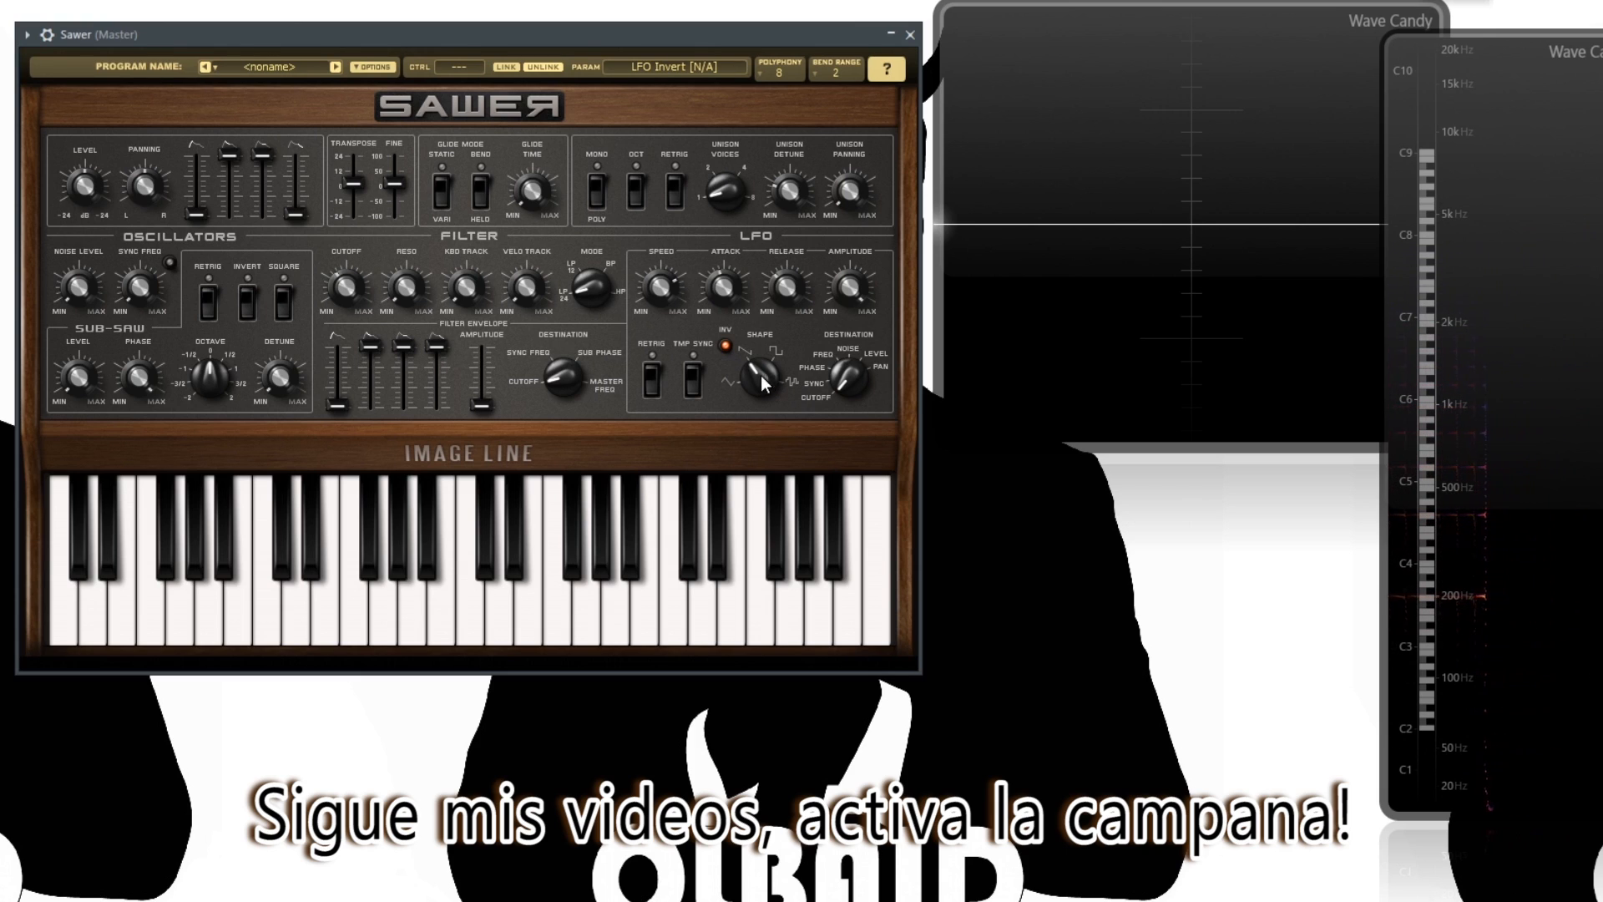
pyautogui.moveTo(751, 365)
pyautogui.mouseDown()
pyautogui.moveTo(752, 351)
pyautogui.moveTo(759, 370)
pyautogui.mouseUp()
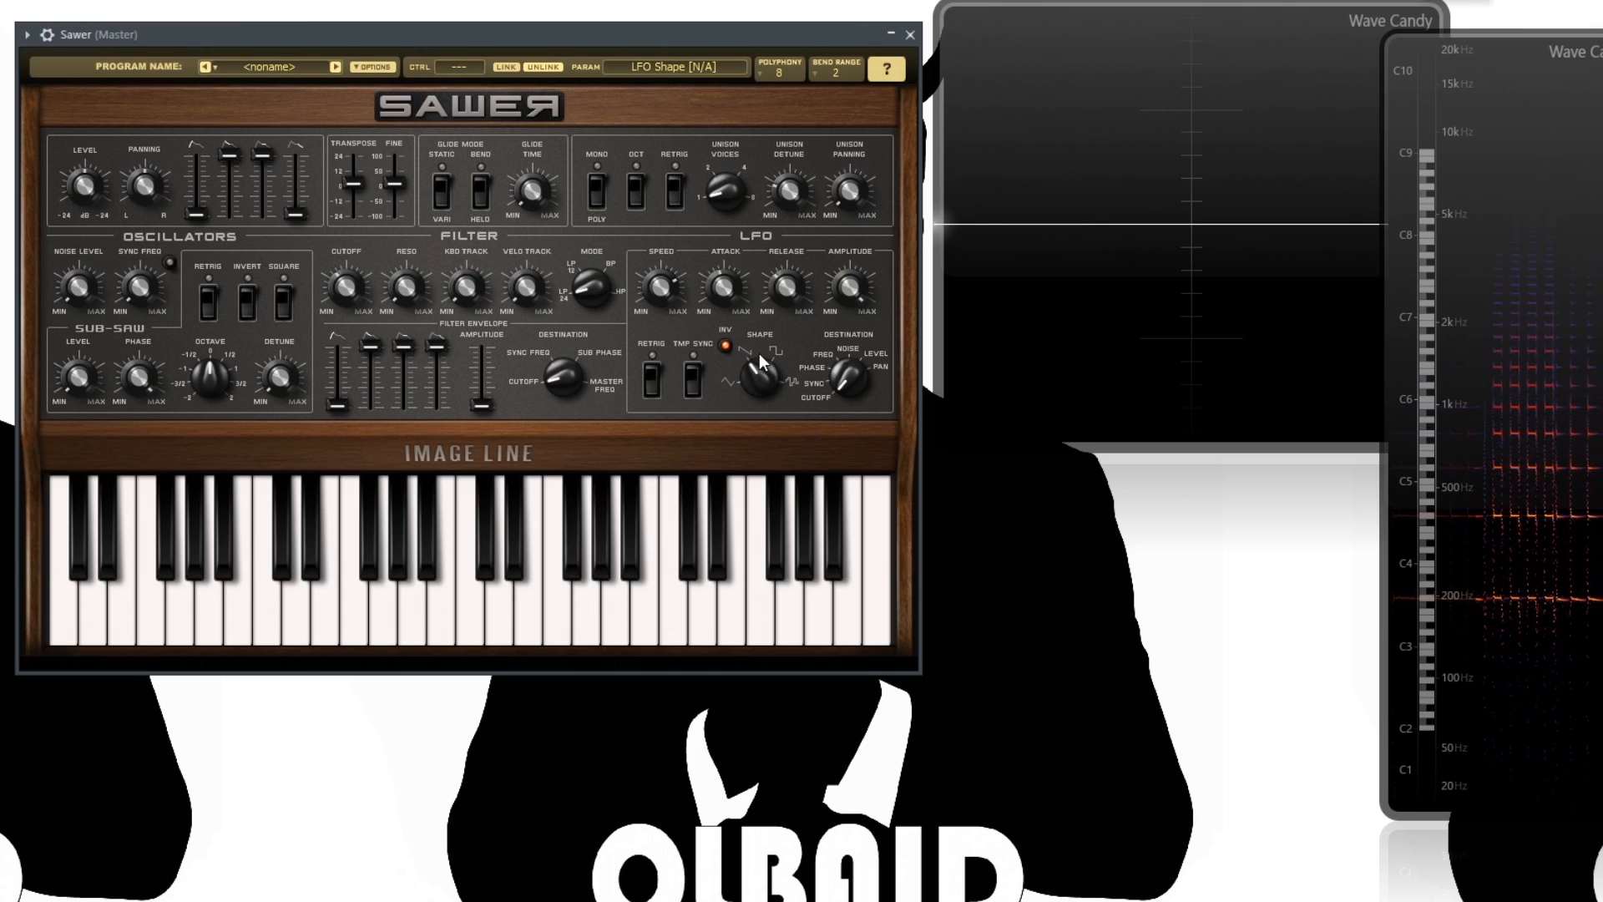
pyautogui.click(729, 346)
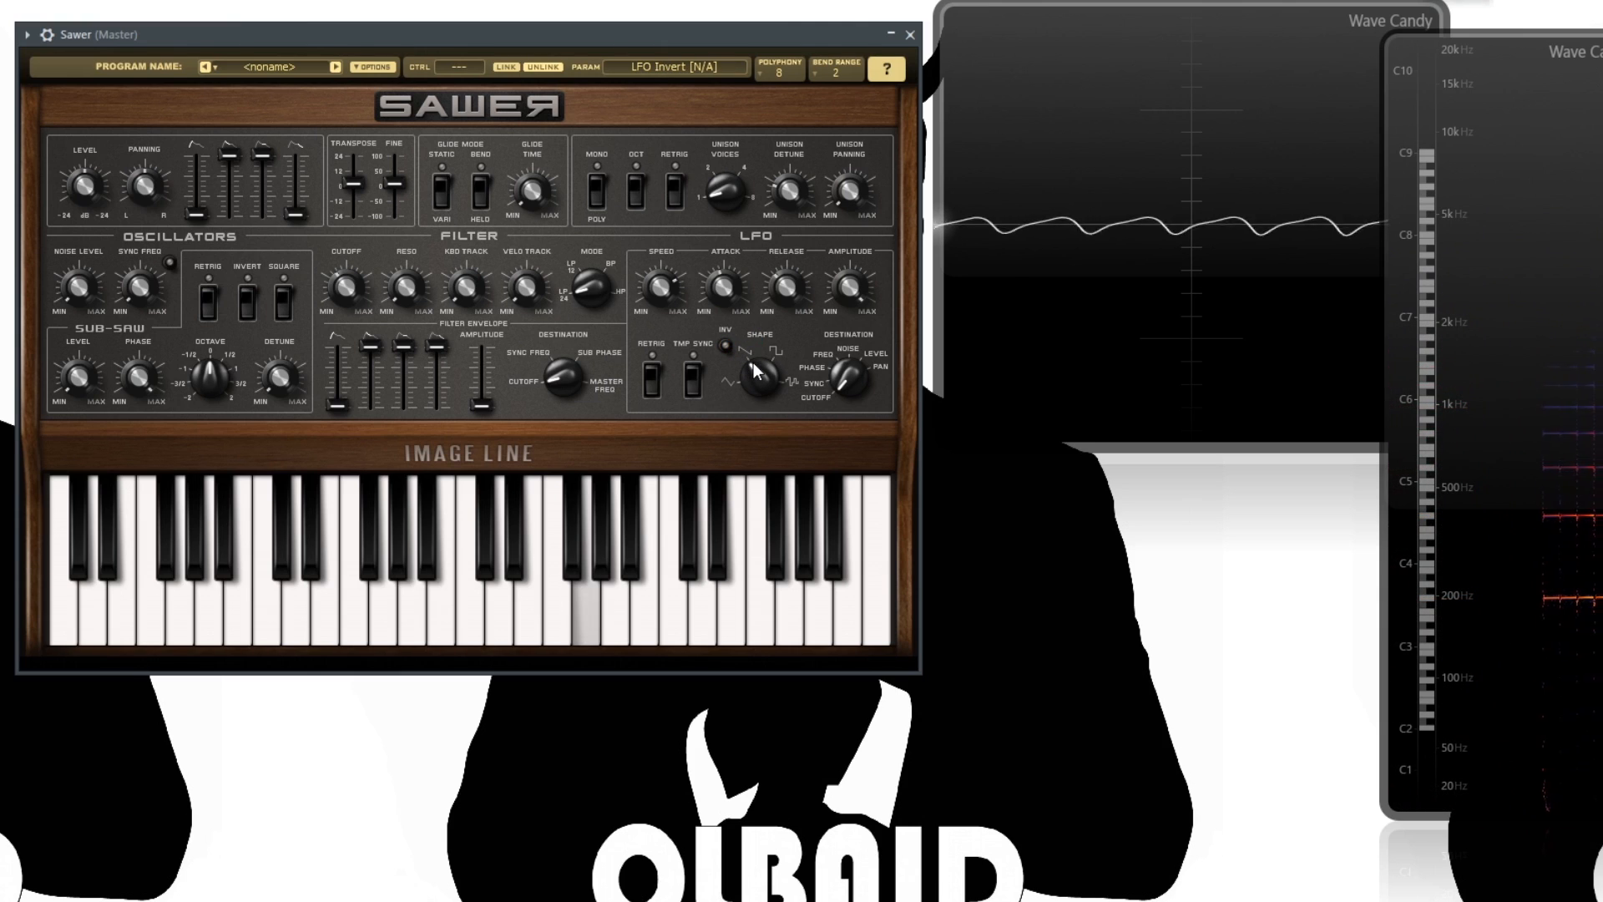
pyautogui.click(729, 291)
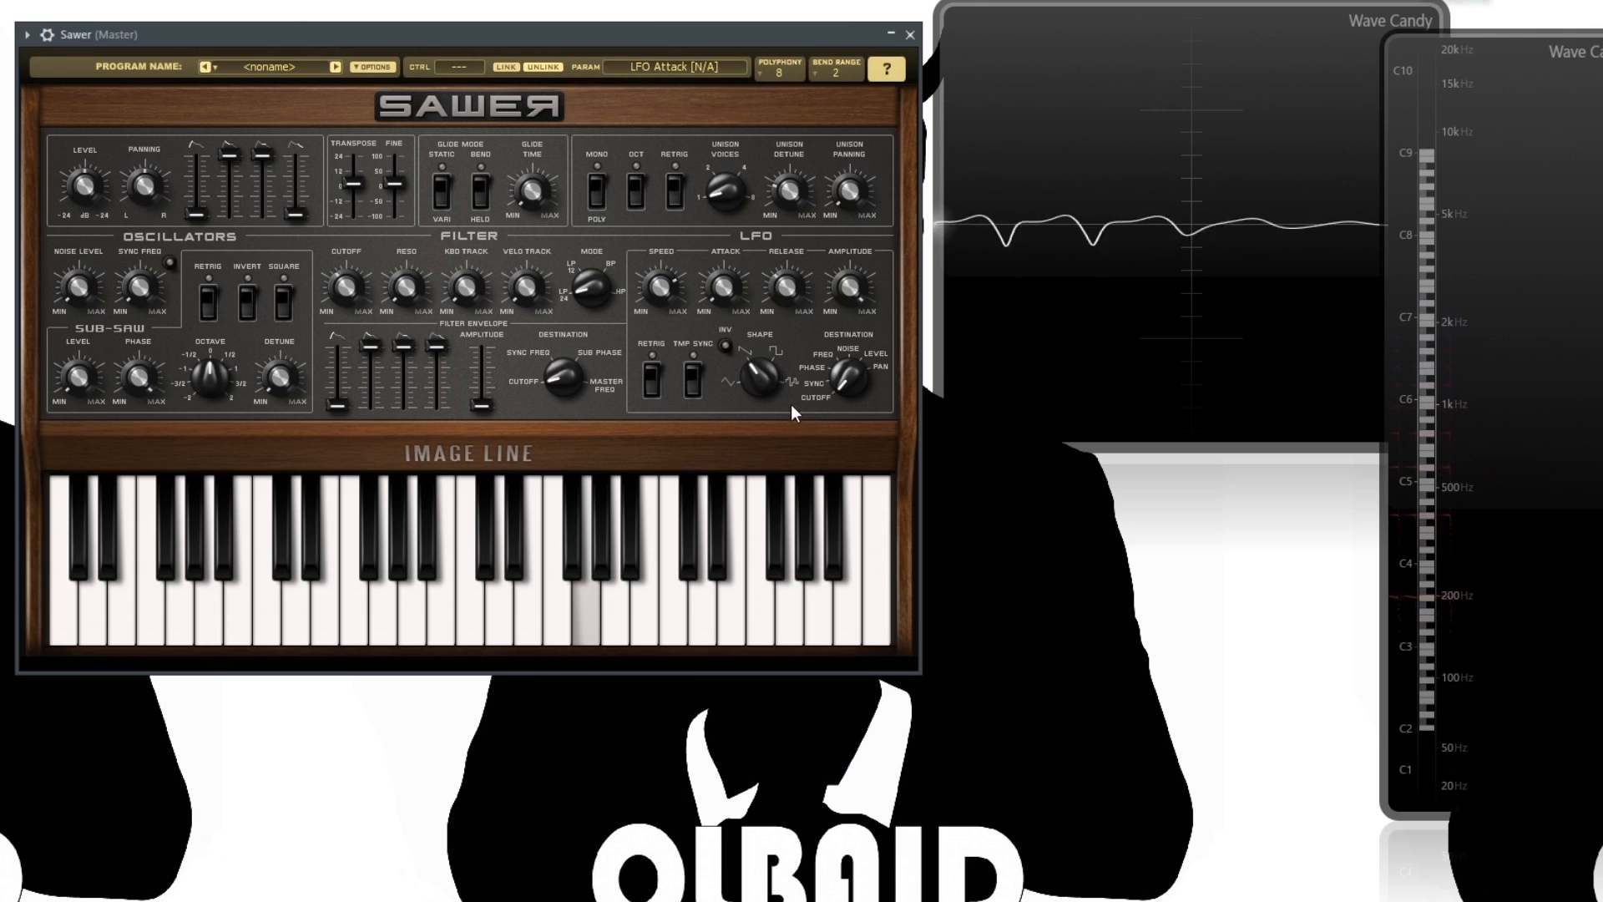
pyautogui.click(725, 346)
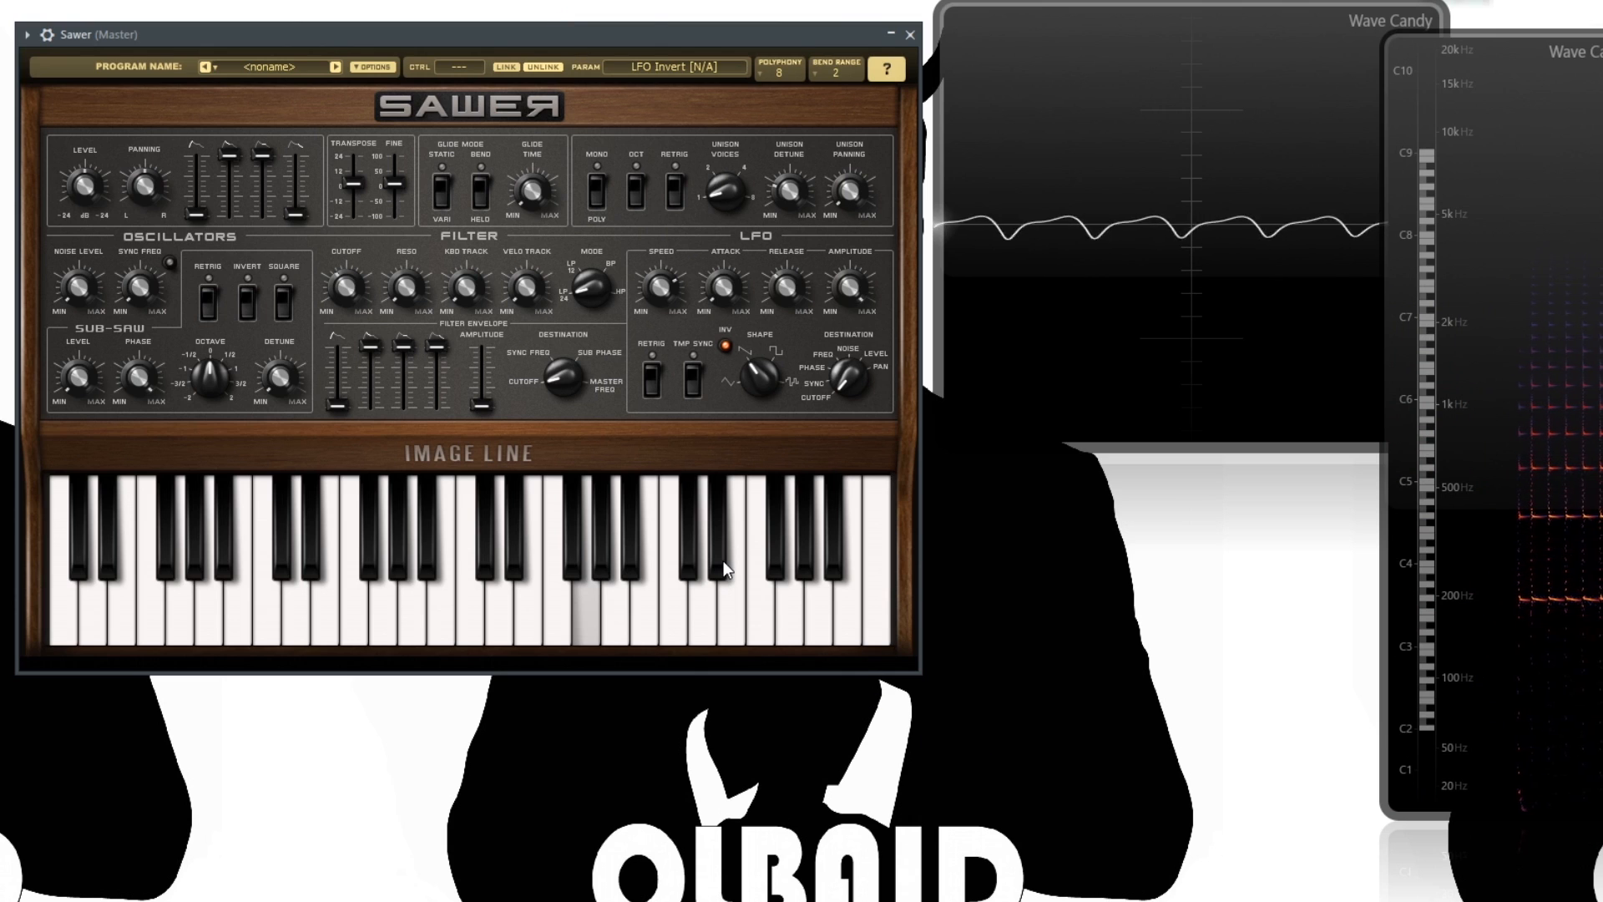
pyautogui.click(725, 344)
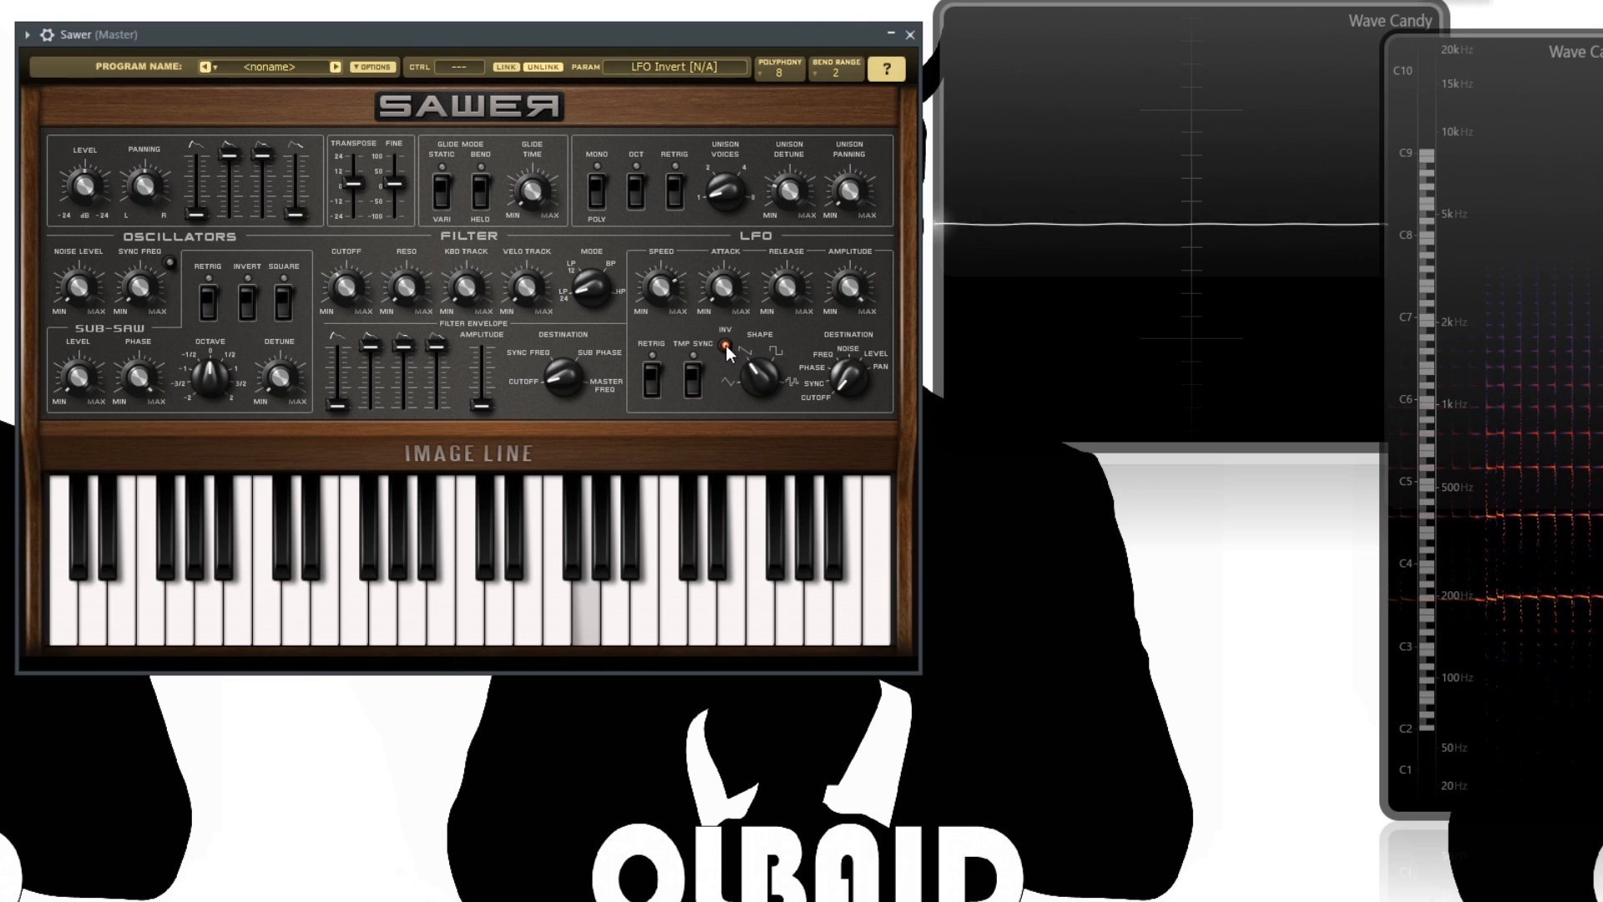
pyautogui.click(726, 346)
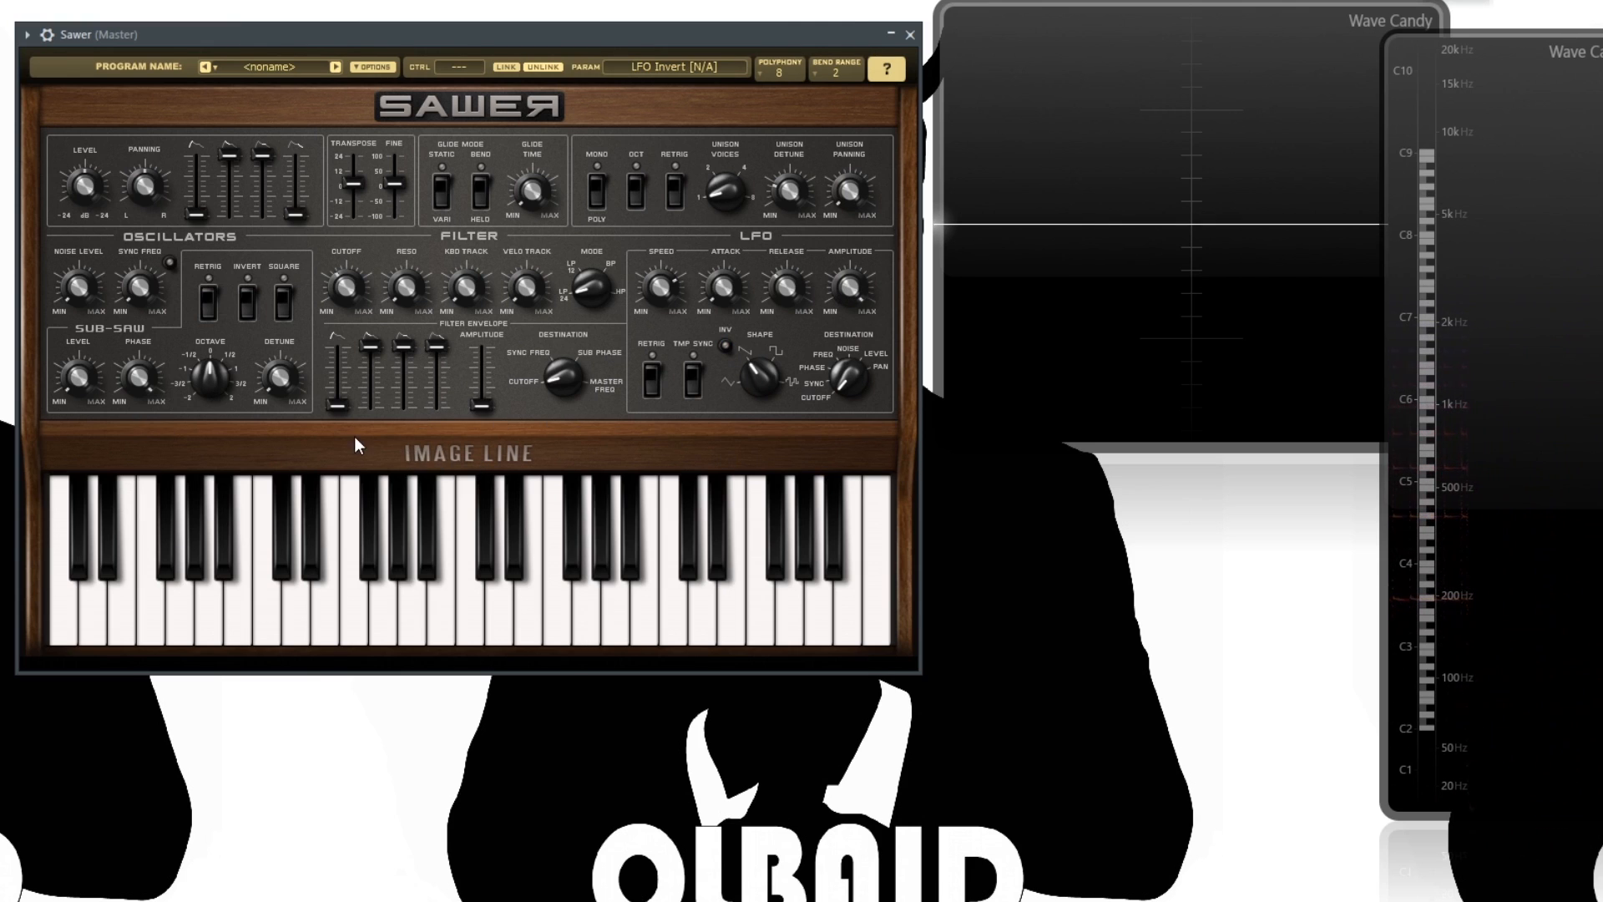
# Play notes across the on-screen keyboard range while adjusting the filter cutoff
pyautogui.click(368, 617)
pyautogui.click(529, 610)
pyautogui.click(648, 605)
pyautogui.click(758, 601)
pyautogui.click(876, 598)
pyautogui.click(345, 287)
pyautogui.click(584, 616)
pyautogui.click(529, 620)
pyautogui.click(239, 627)
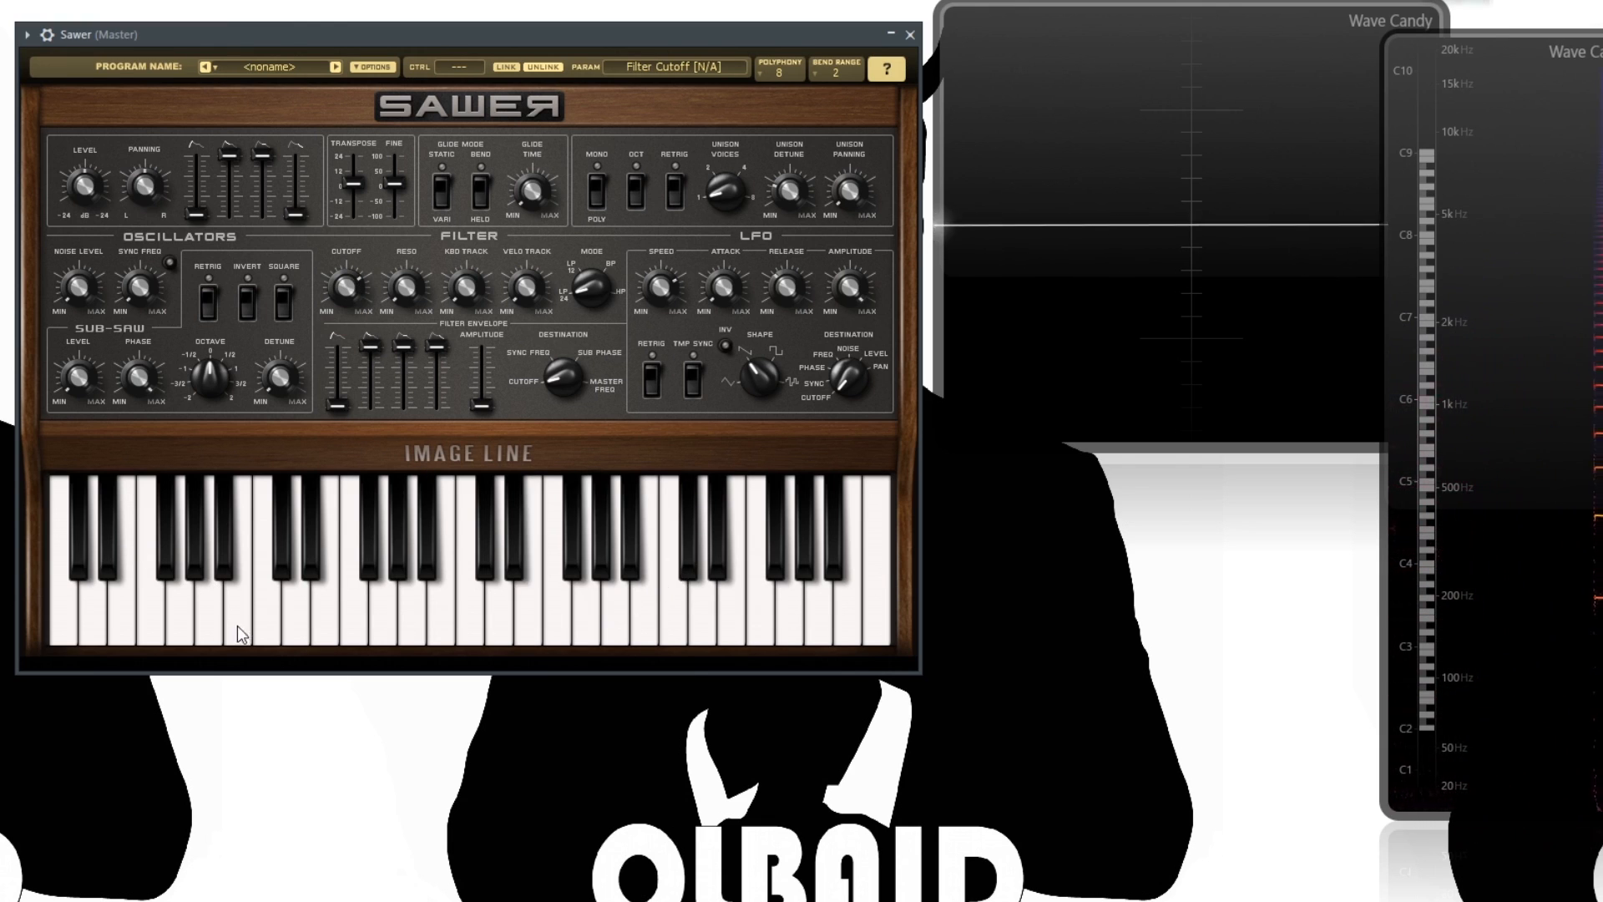
pyautogui.click(632, 551)
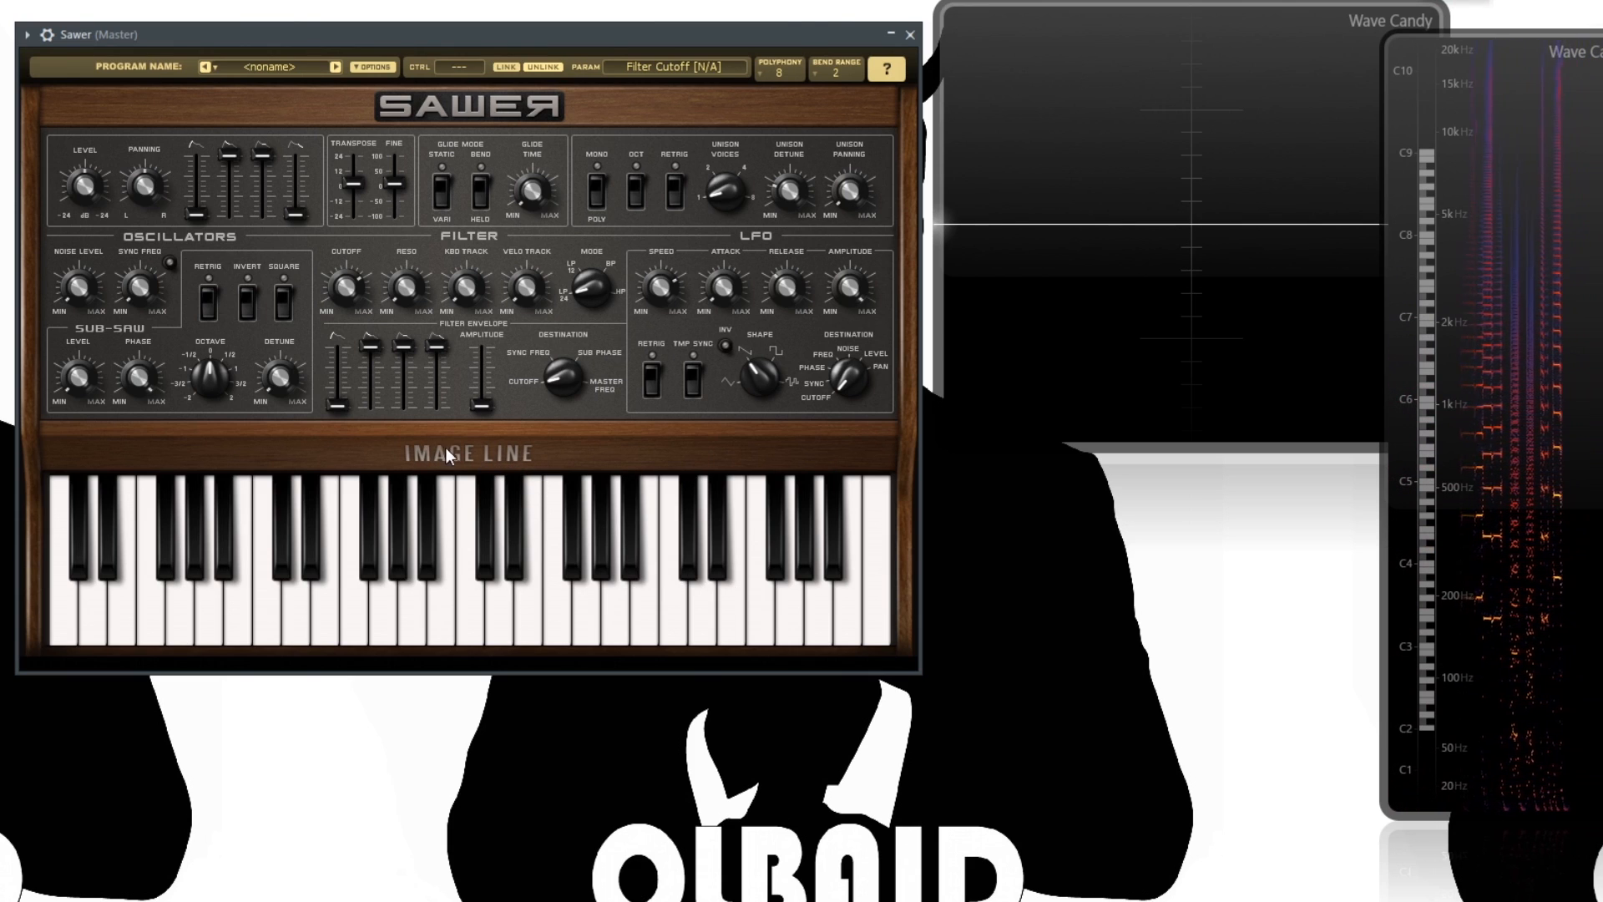
# Swap the keyboard for the effects section and set the filter cutoff to 78 %
pyautogui.click(799, 449)
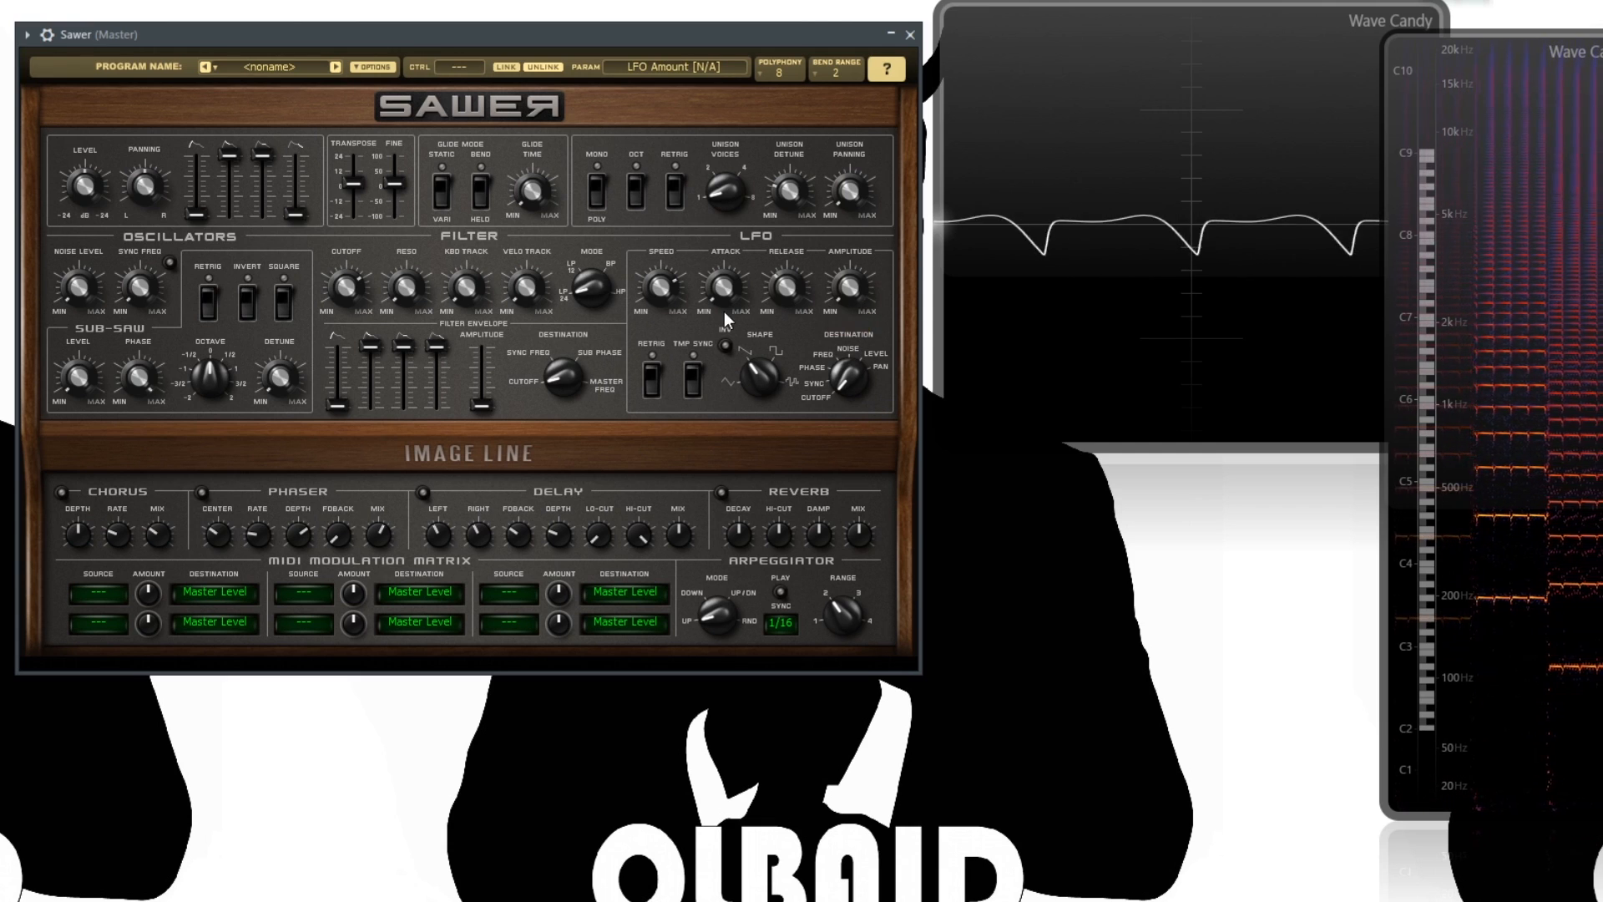
pyautogui.click(354, 297)
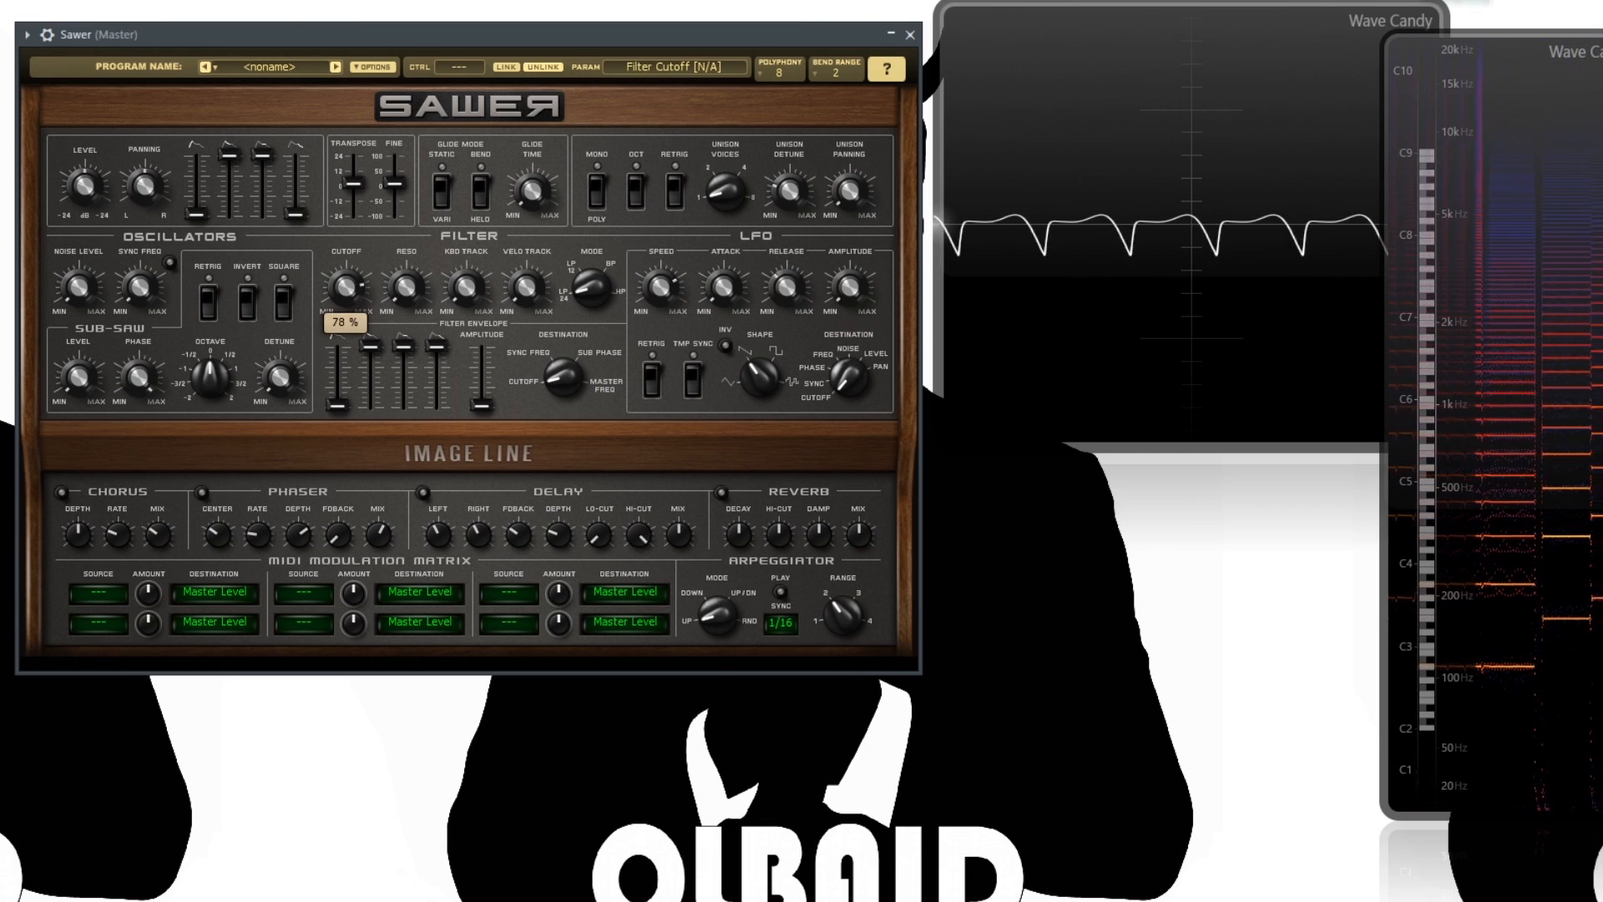
# Briefly switch the chorus, phaser, delay, reverb and arpeggiator on and off one after another
pyautogui.click(62, 492)
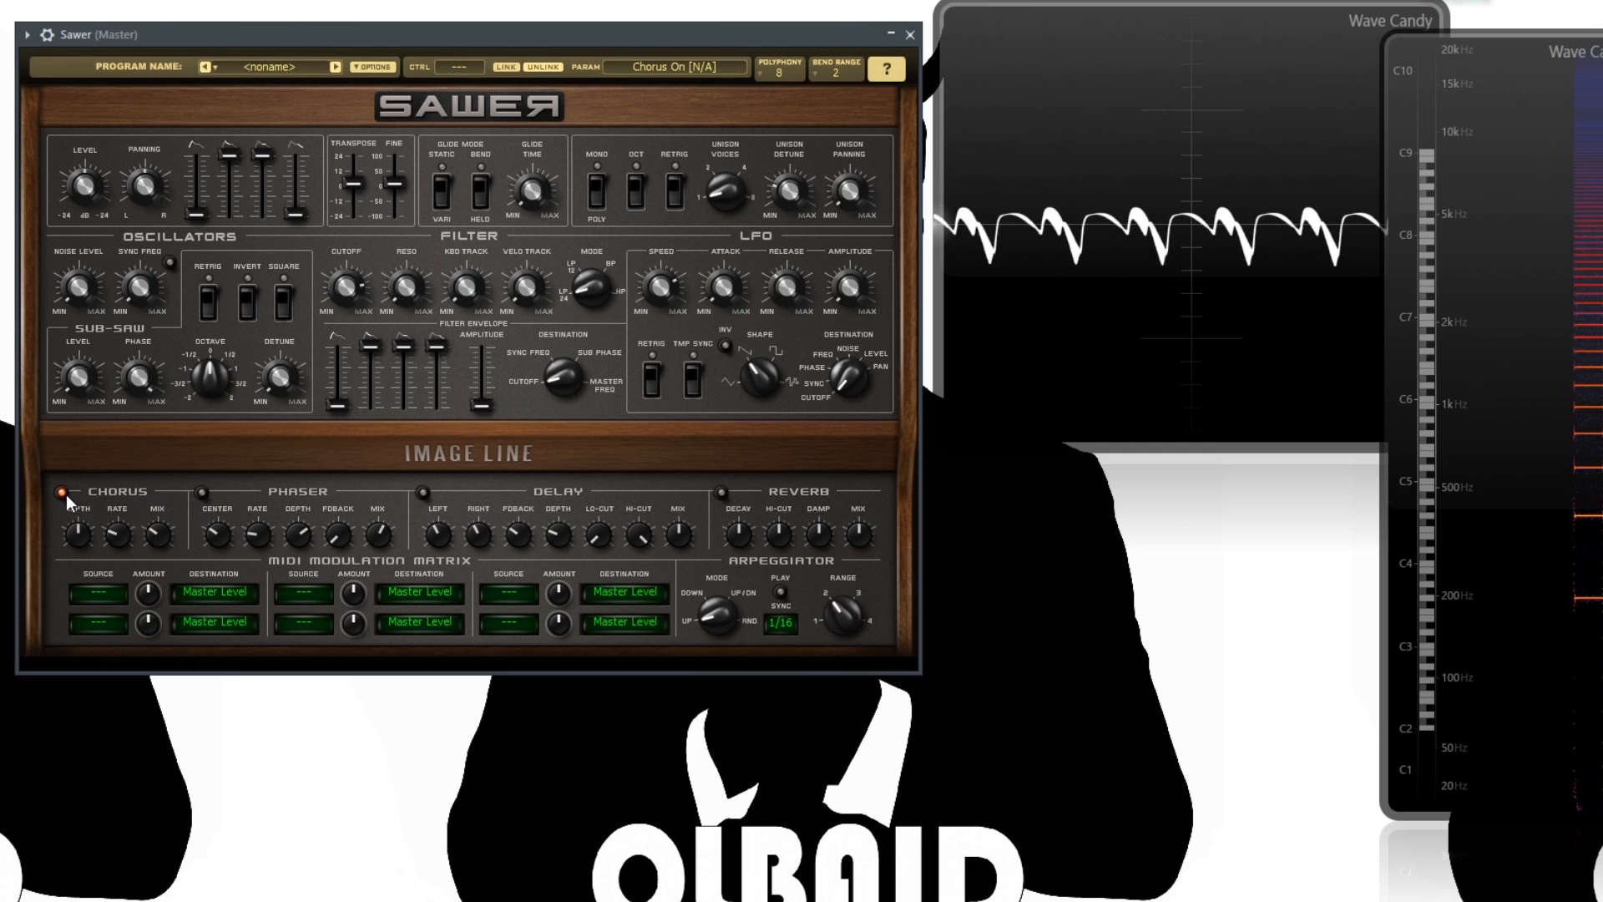
pyautogui.click(63, 494)
pyautogui.click(202, 494)
pyautogui.click(202, 494)
pyautogui.click(424, 494)
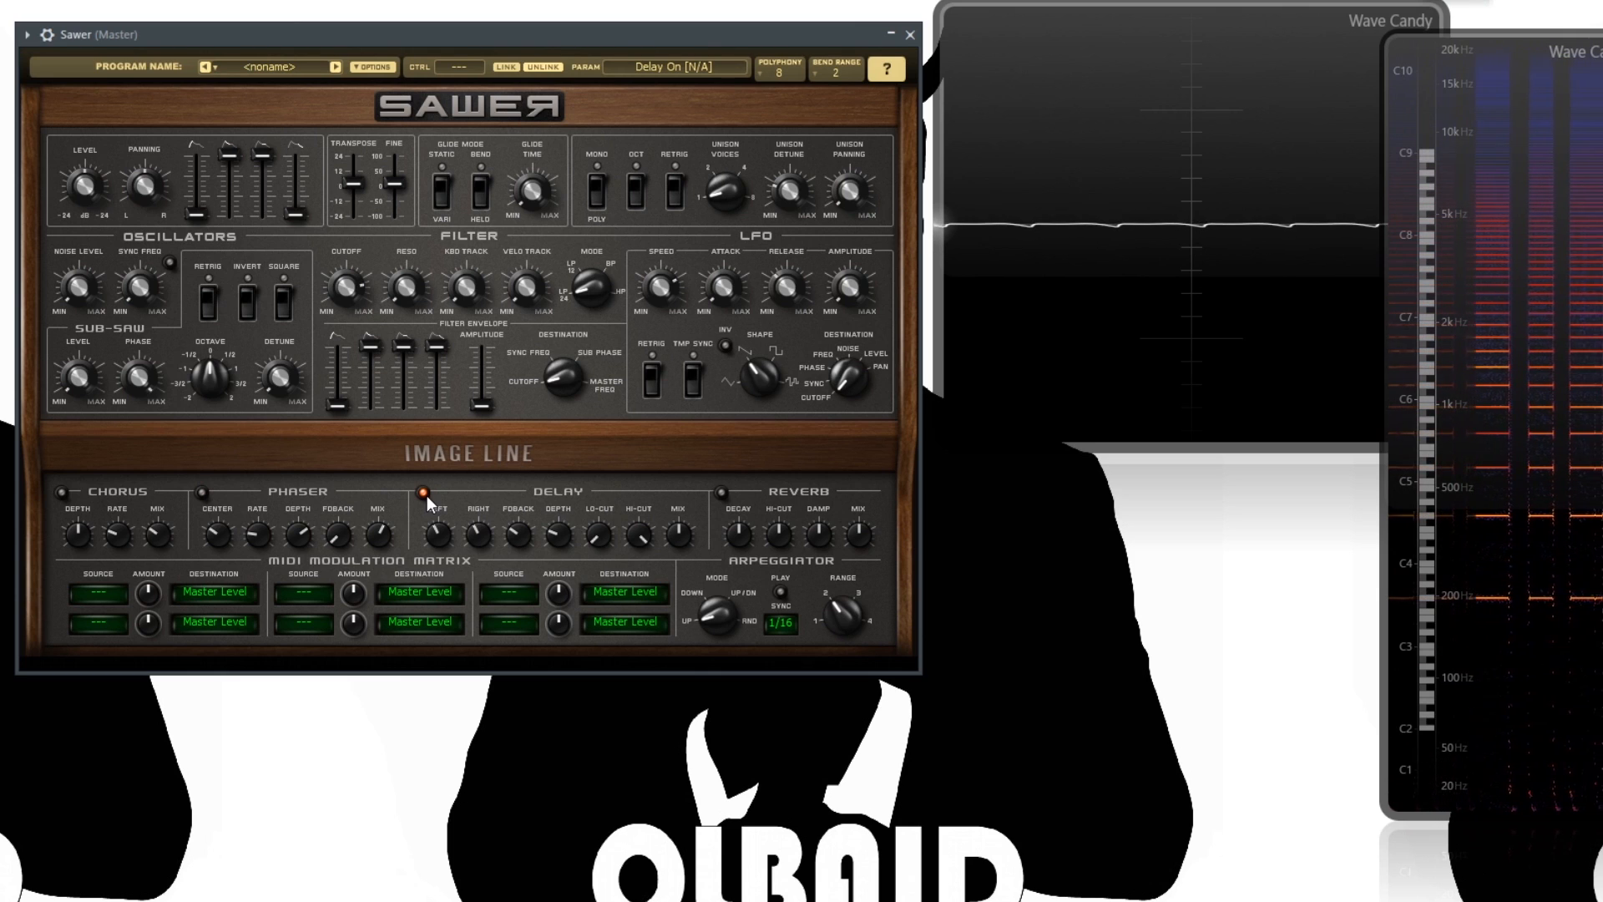
pyautogui.click(423, 492)
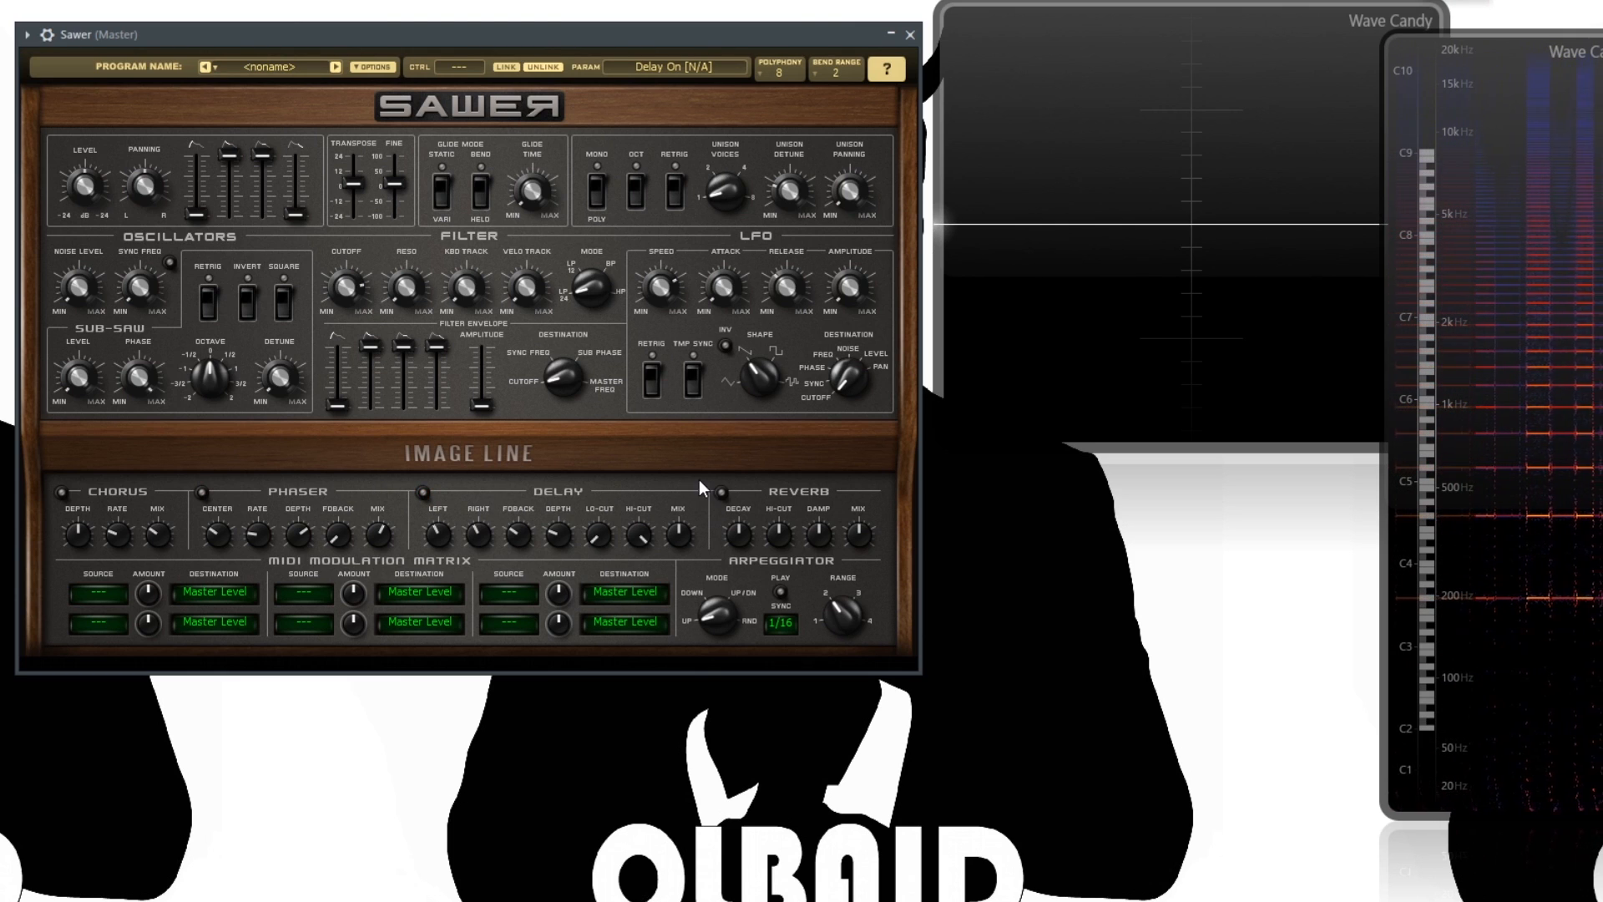
pyautogui.click(722, 494)
pyautogui.click(728, 496)
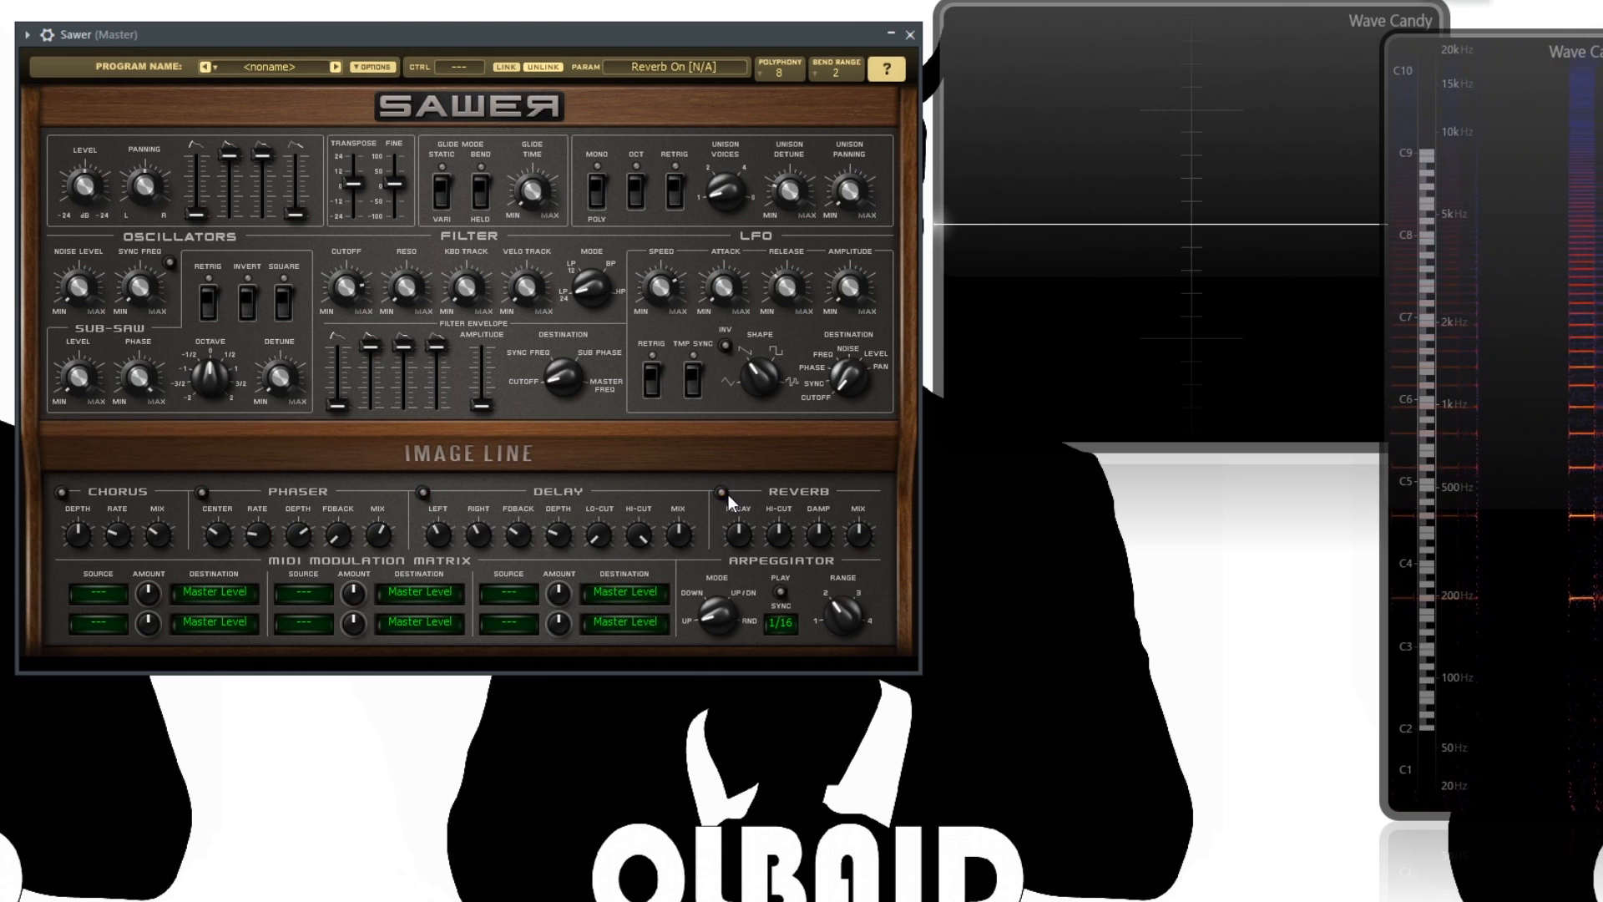
pyautogui.click(724, 495)
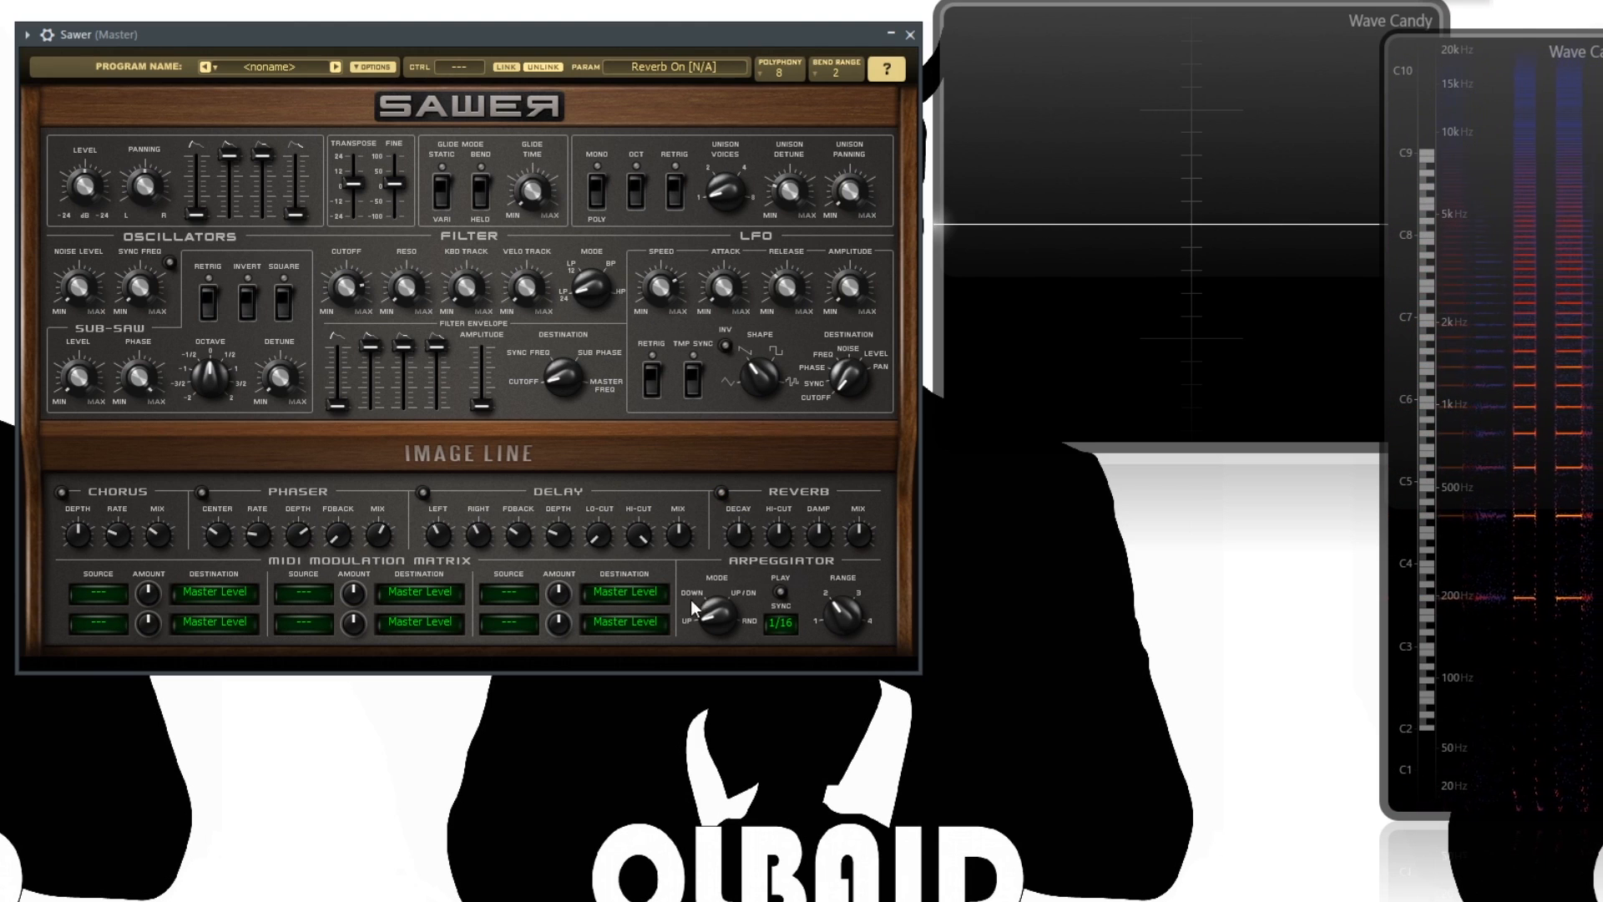
pyautogui.click(781, 592)
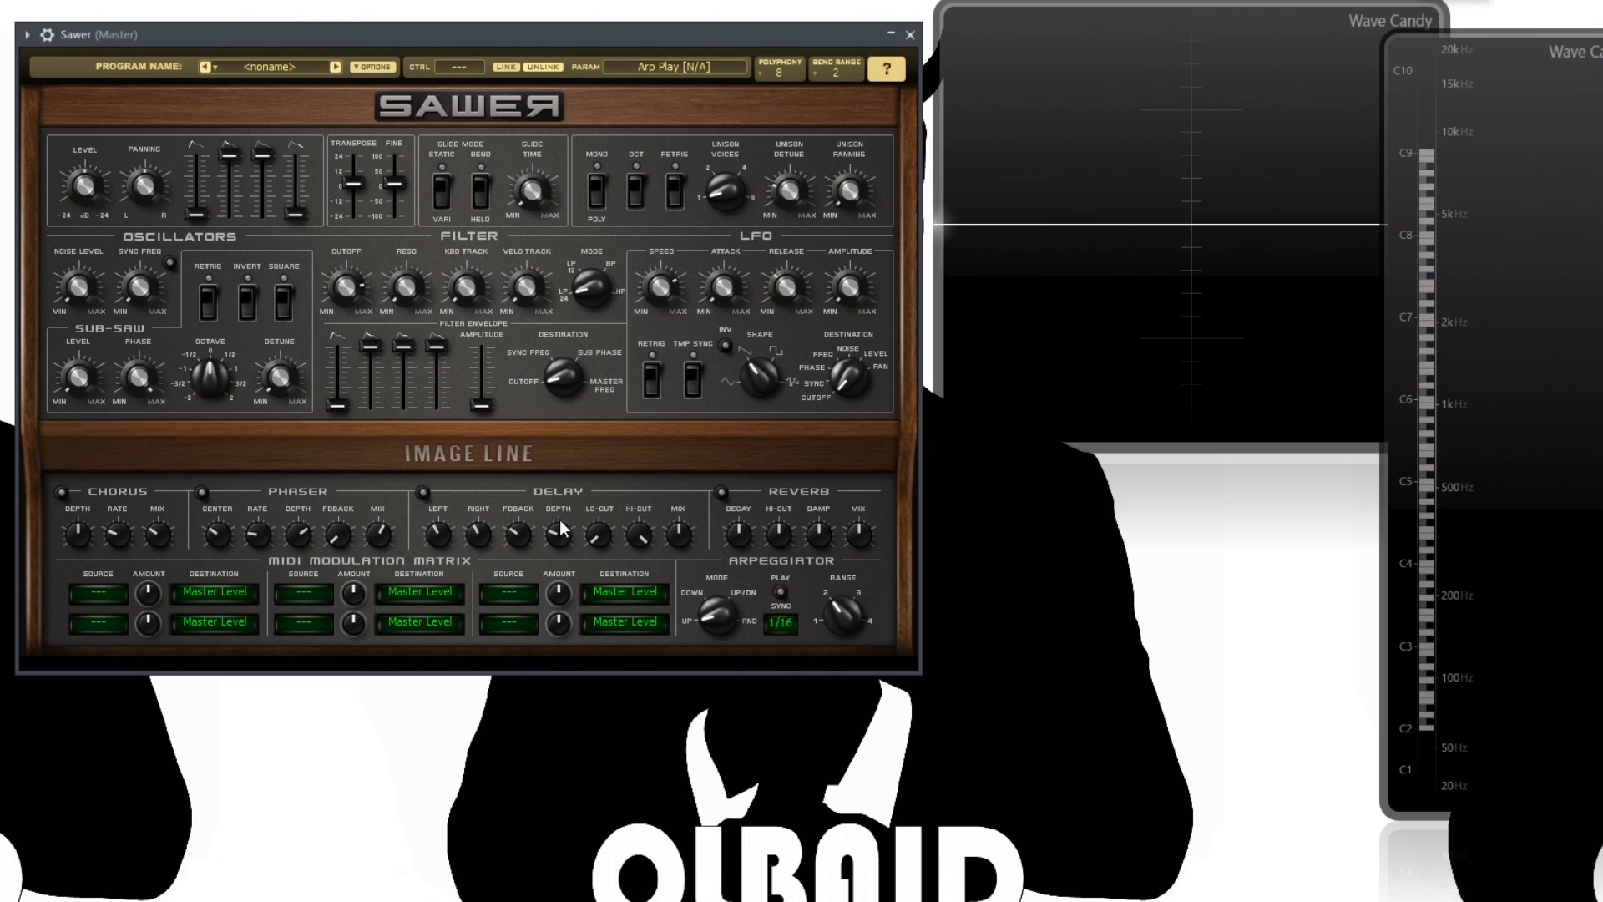
# Enable the chorus, adjust its depth, rate and mix while playing notes, and disable it again
pyautogui.click(61, 491)
pyautogui.moveTo(87, 534)
pyautogui.mouseDown()
pyautogui.moveTo(87, 516)
pyautogui.moveTo(79, 533)
pyautogui.mouseUp()
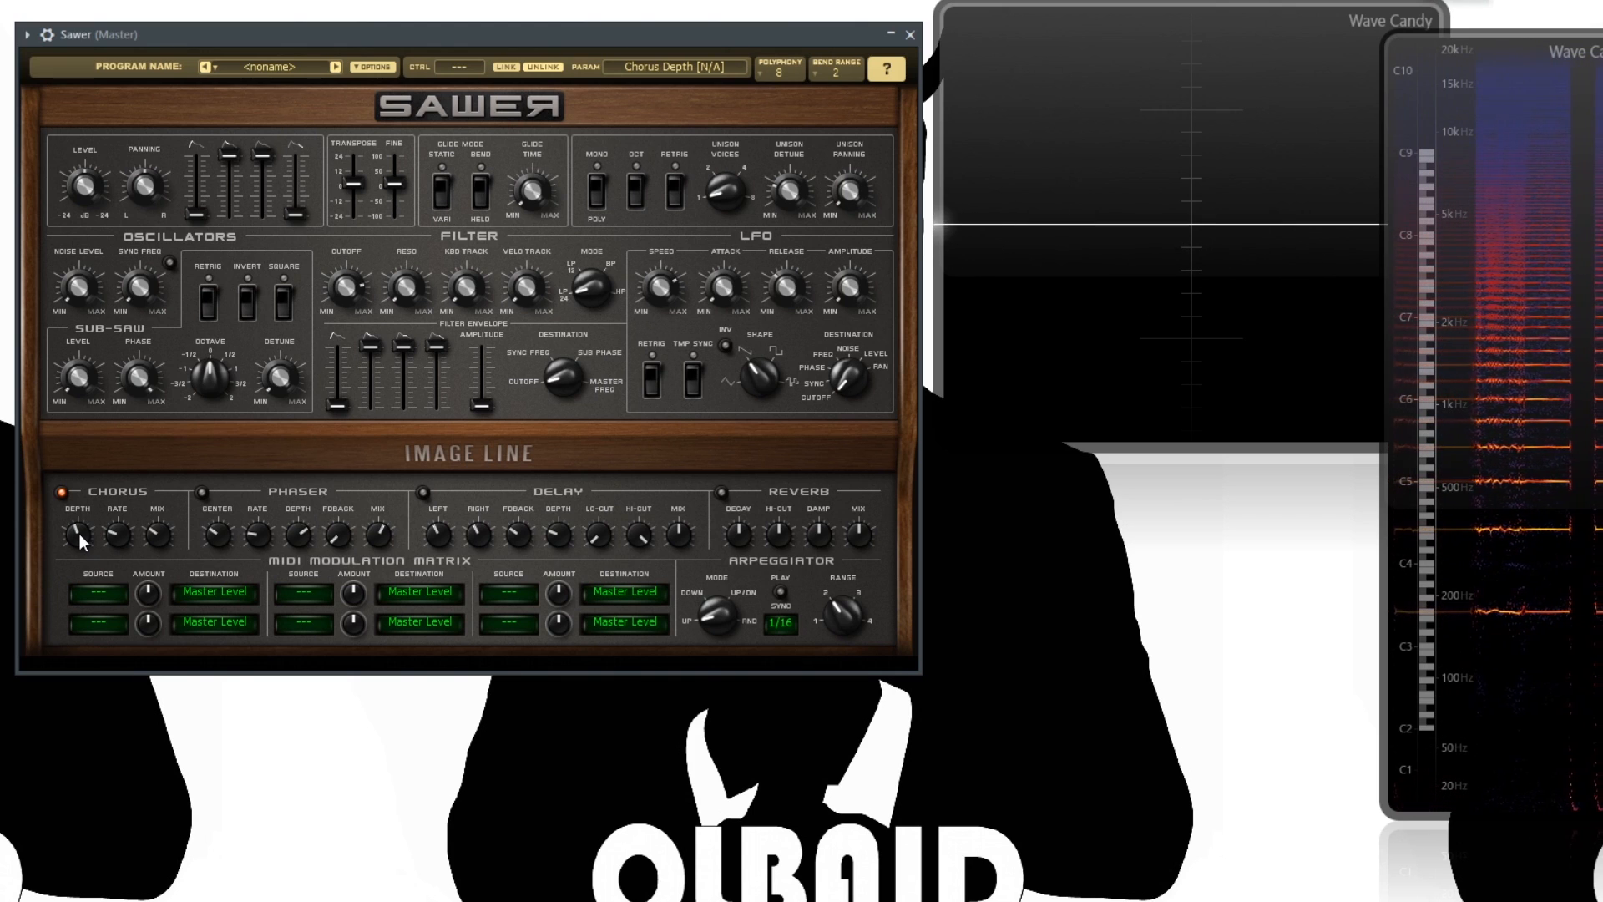
pyautogui.moveTo(118, 533); pyautogui.dragTo(157, 568)
pyautogui.click(61, 492)
# Enable the phaser, adjust its center, rate, depth, feedback and mix, and disable it again
pyautogui.click(201, 493)
pyautogui.moveTo(217, 534); pyautogui.dragTo(305, 537)
pyautogui.moveTo(337, 535); pyautogui.dragTo(344, 537)
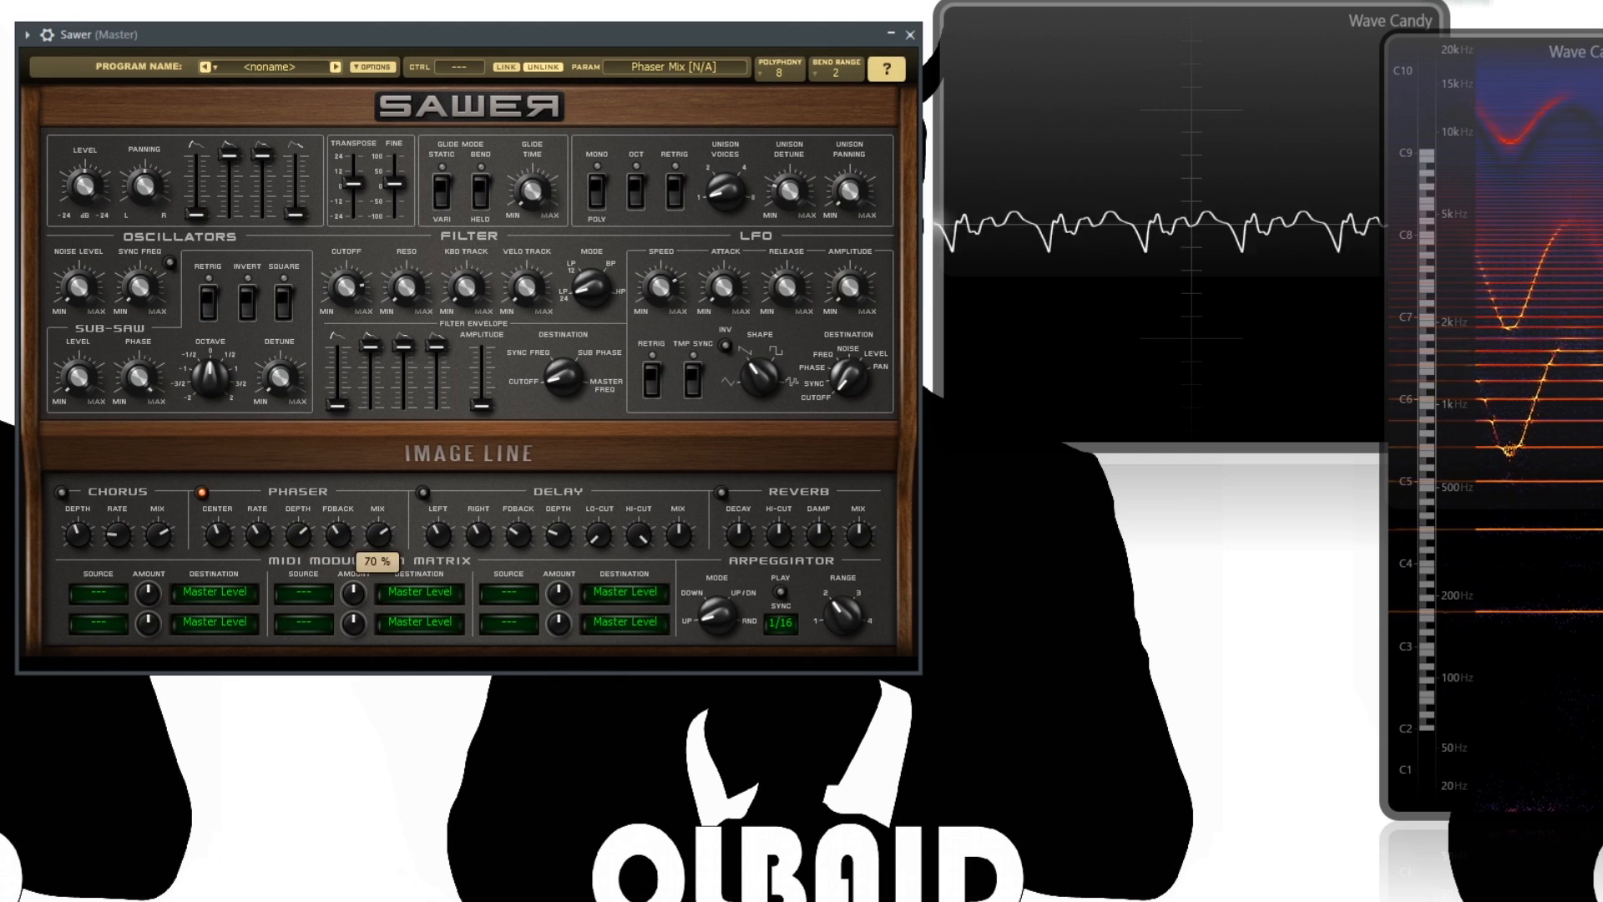
pyautogui.click(201, 492)
# Enable the delay, vary its left and right times, feedback, depth, cut filters and mix, and disable it again
pyautogui.click(423, 492)
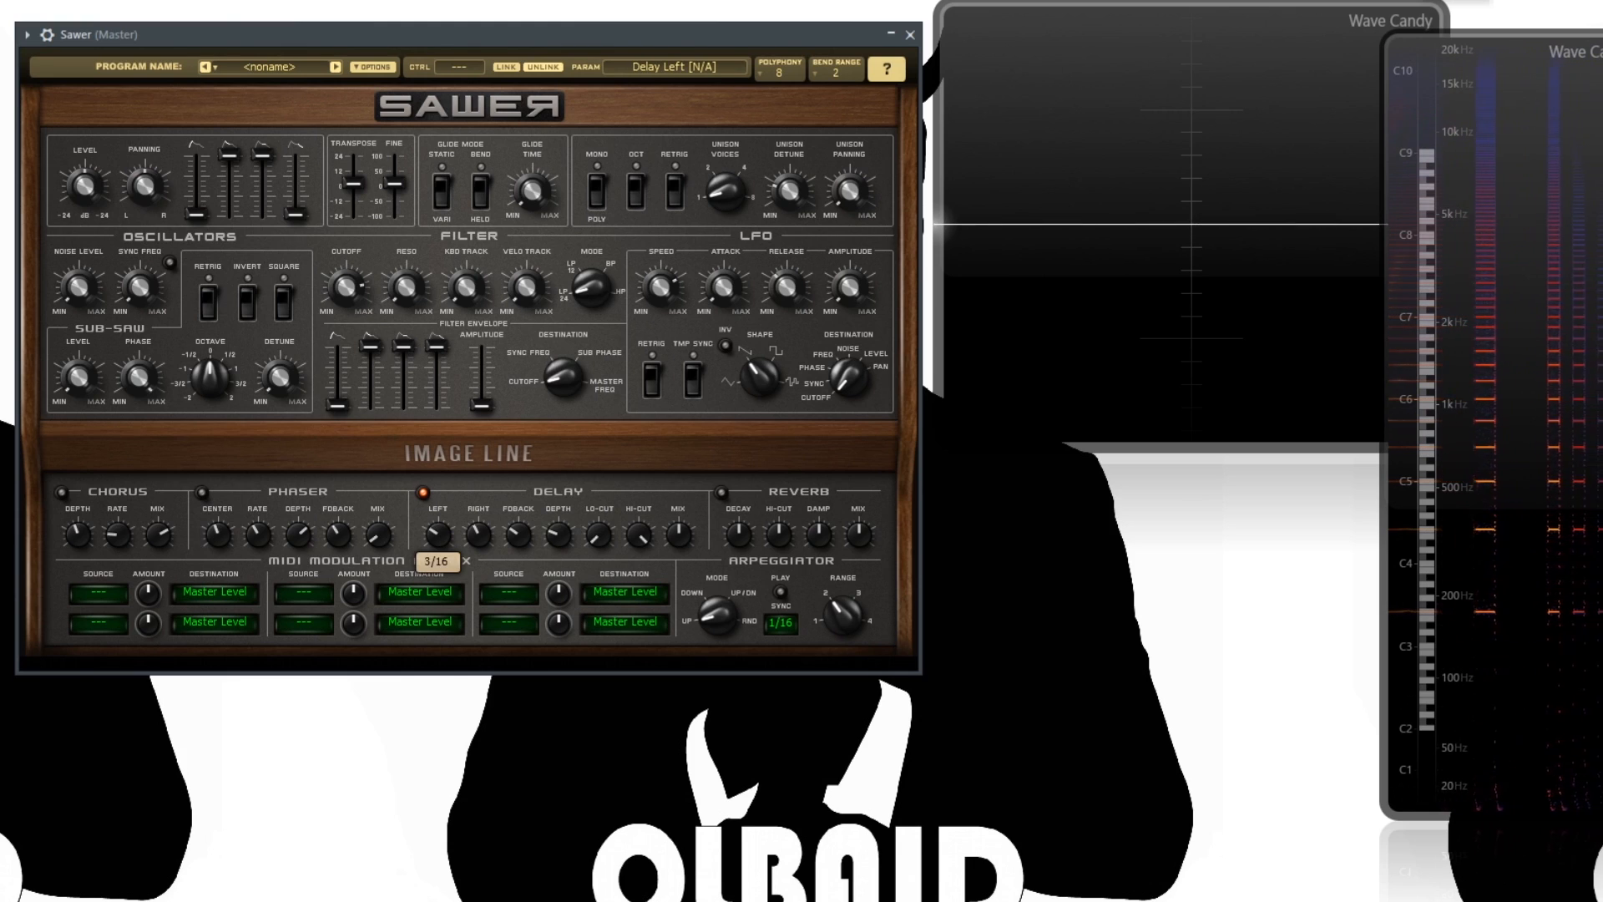
pyautogui.moveTo(432, 527); pyautogui.dragTo(432, 527)
pyautogui.moveTo(479, 532); pyautogui.dragTo(597, 538)
pyautogui.moveTo(639, 534); pyautogui.dragTo(639, 534)
pyautogui.moveTo(678, 534); pyautogui.dragTo(678, 534)
pyautogui.click(423, 492)
# Test the reverb with different decay, hi-cut, damp and mix settings while playing notes, and leave it off
pyautogui.click(721, 493)
pyautogui.moveTo(740, 534); pyautogui.dragTo(779, 539)
pyautogui.click(819, 535)
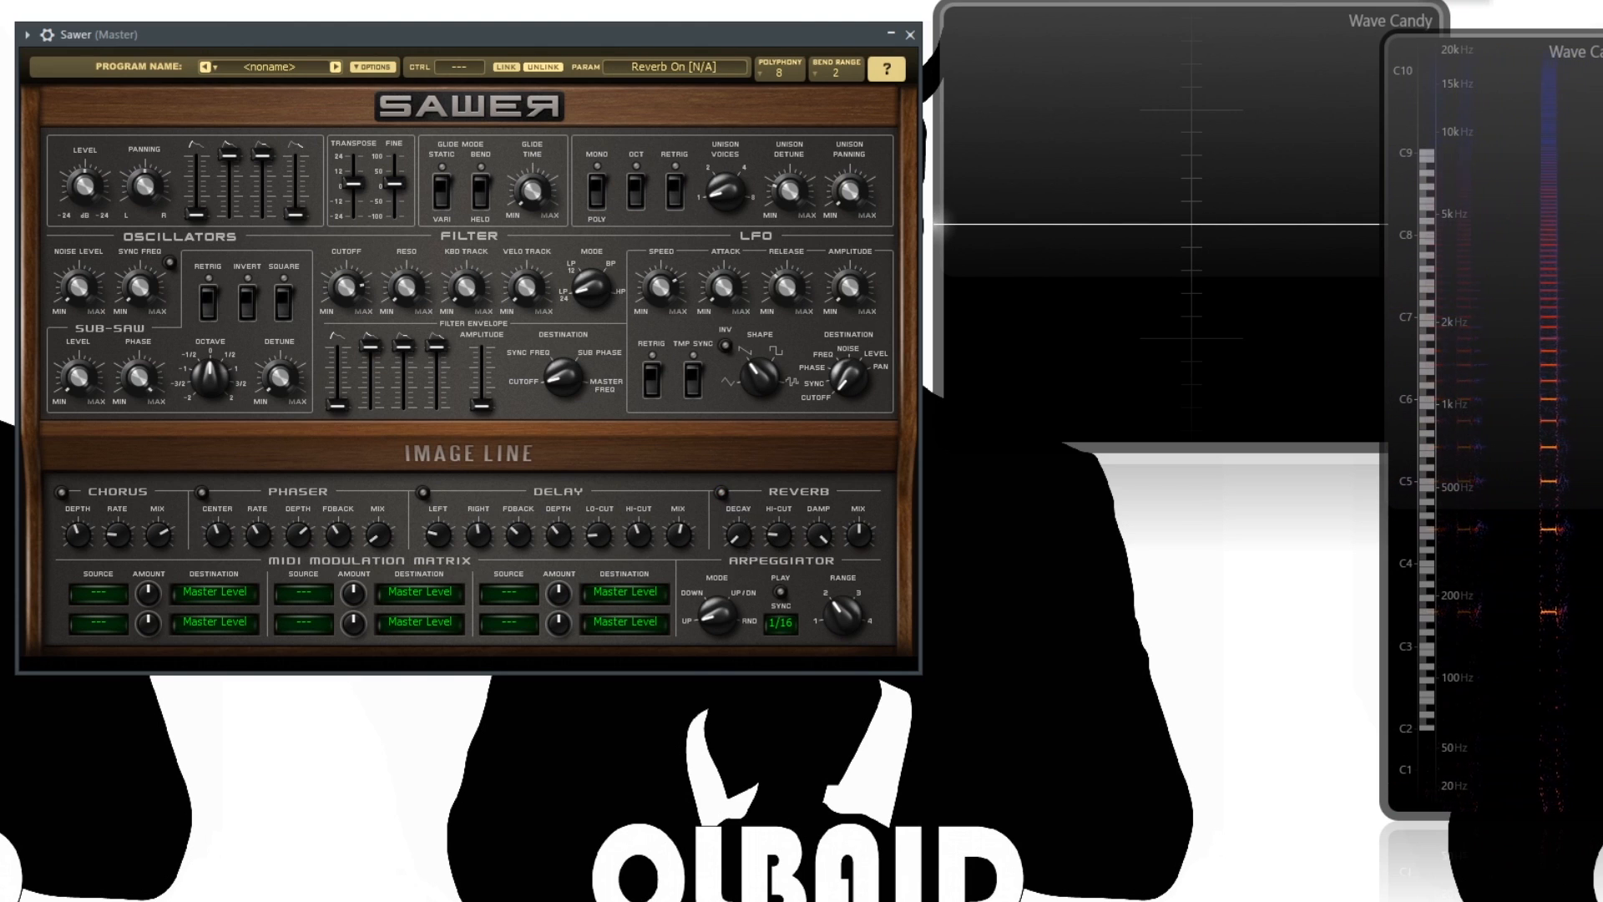
pyautogui.click(722, 492)
pyautogui.click(827, 539)
pyautogui.moveTo(825, 537); pyautogui.dragTo(777, 558)
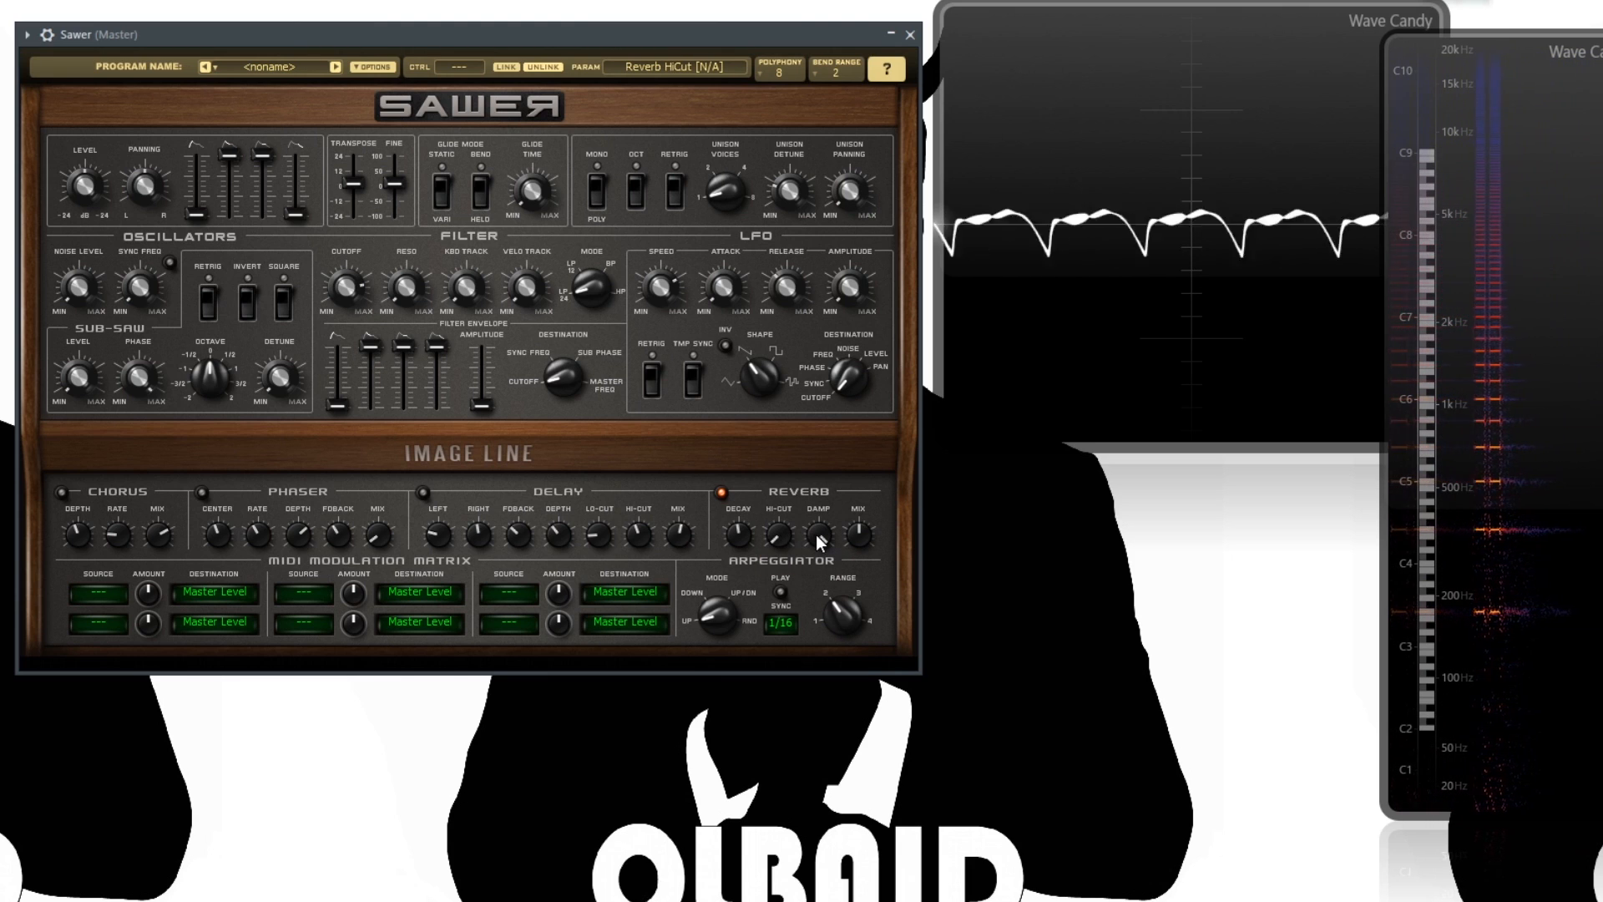
pyautogui.click(823, 538)
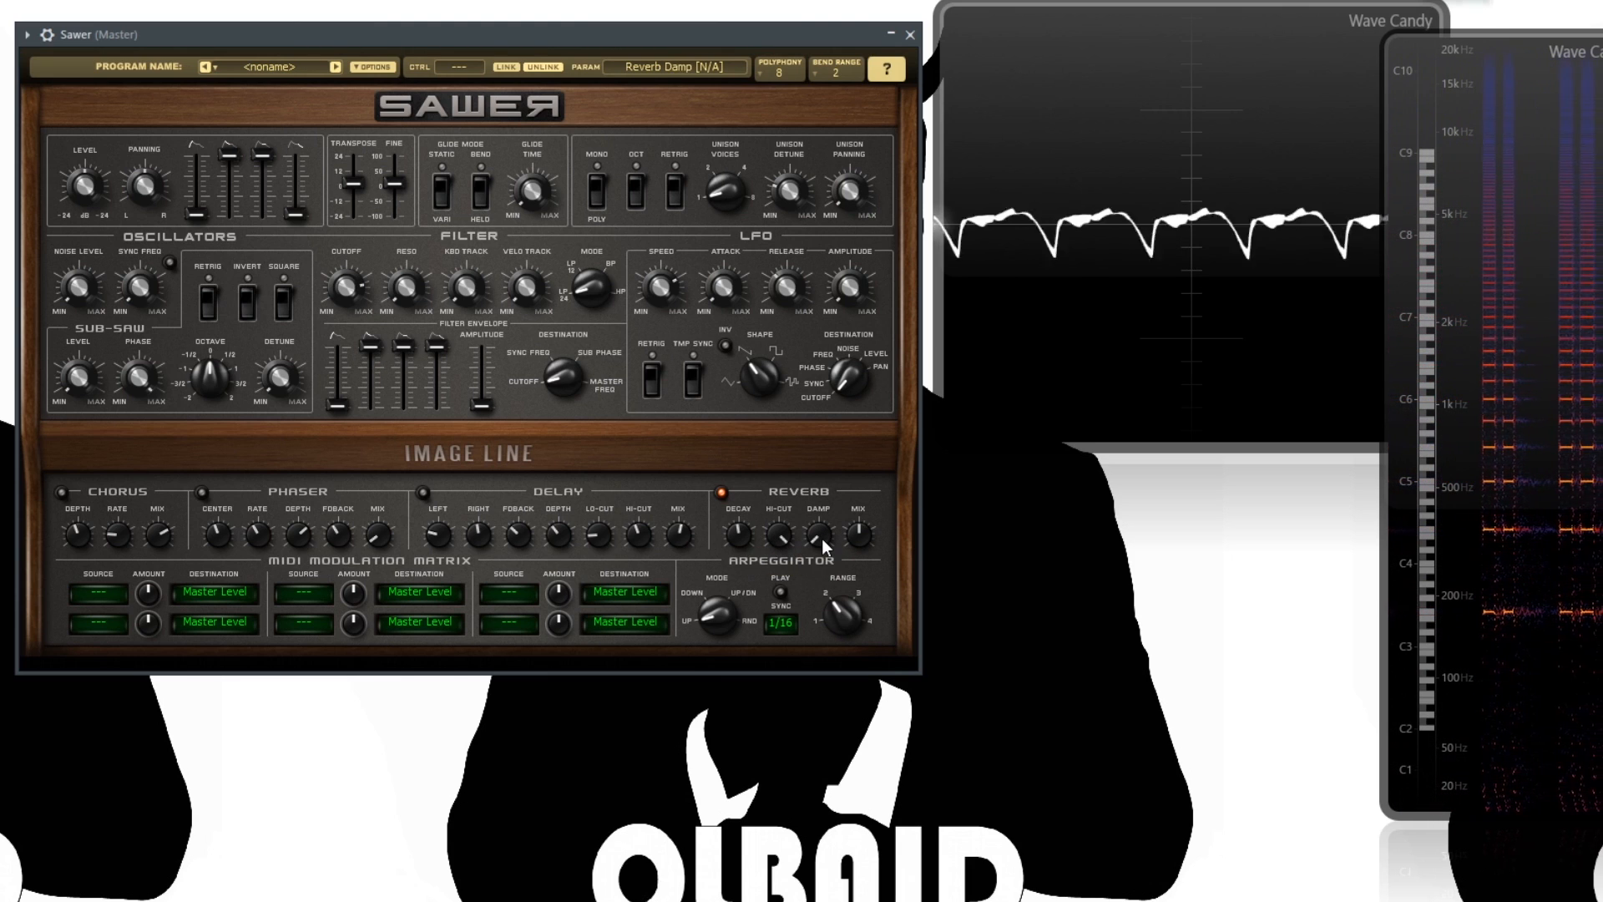
pyautogui.moveTo(821, 536); pyautogui.dragTo(859, 553)
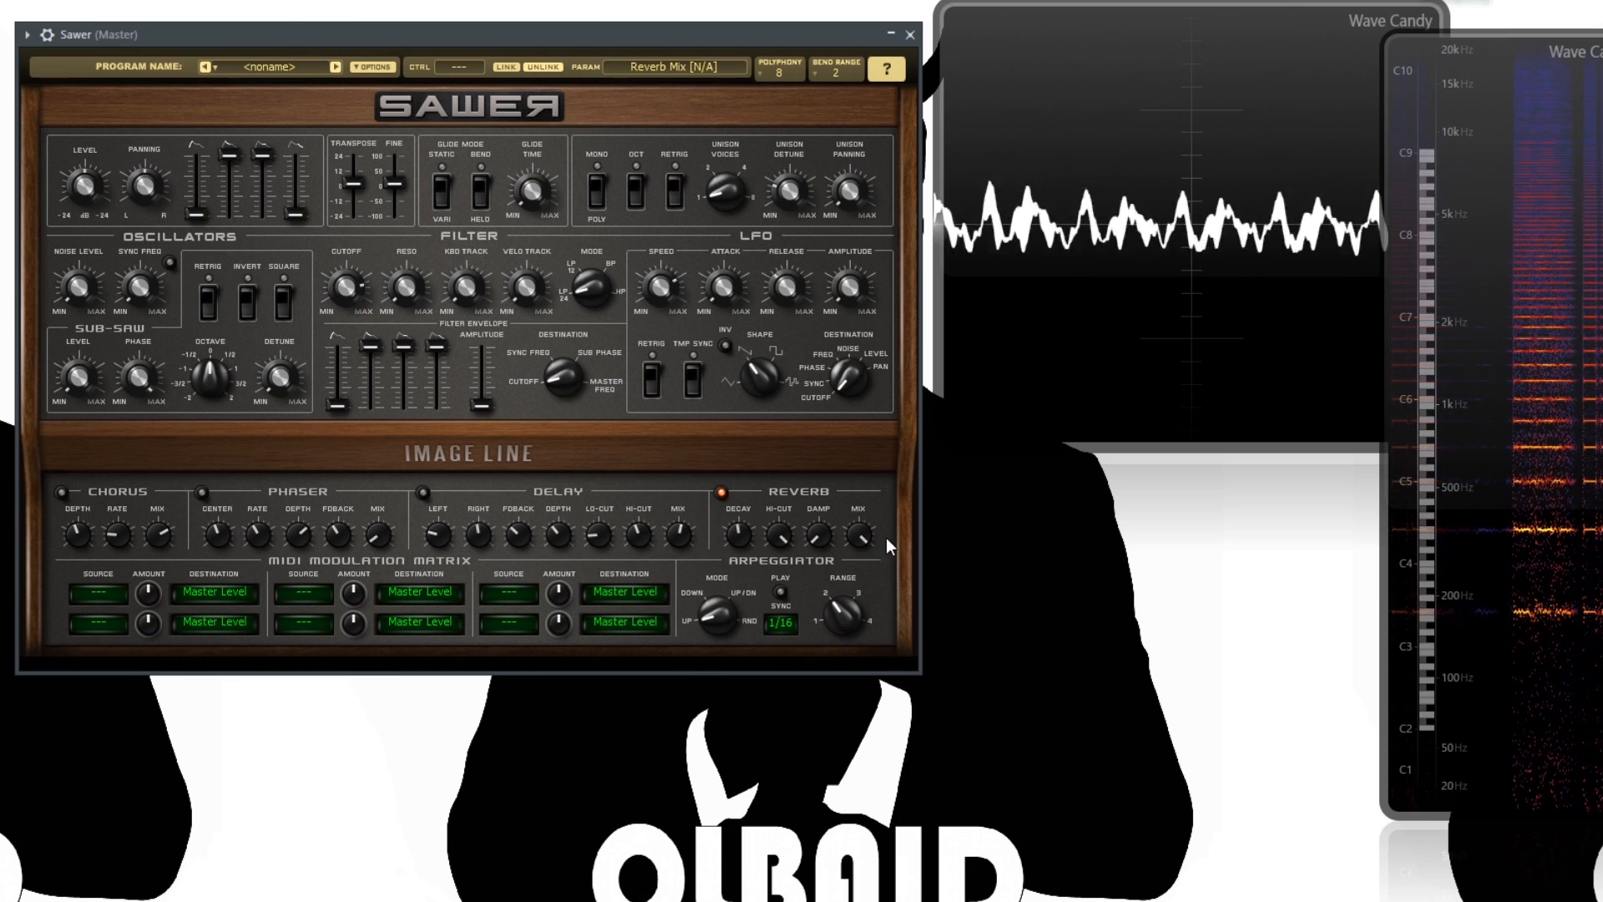
pyautogui.click(721, 493)
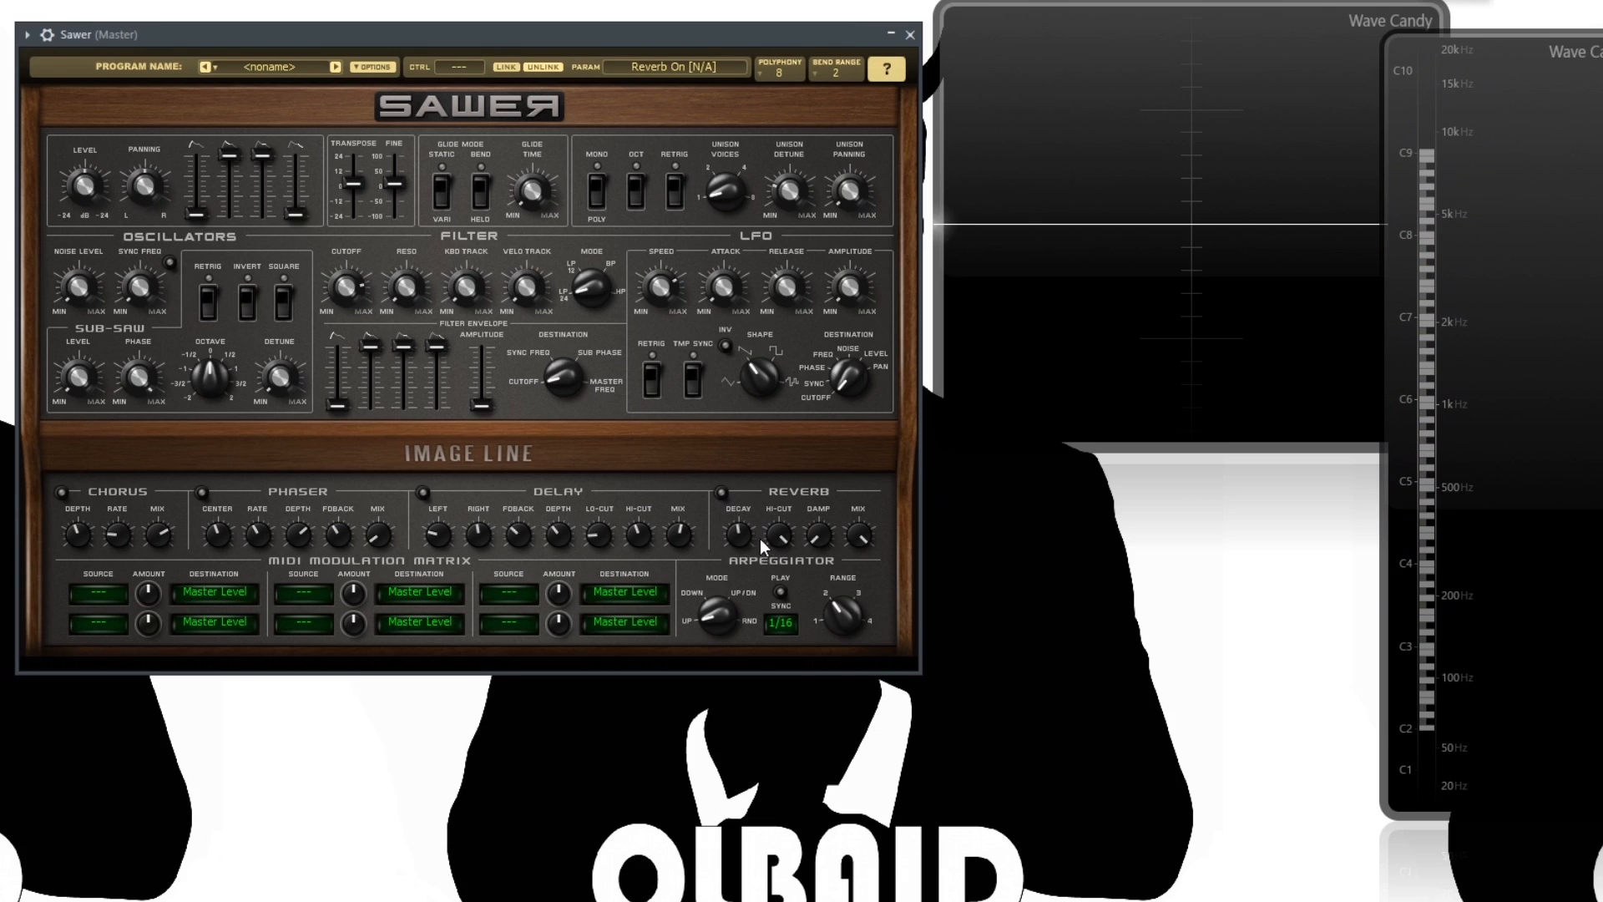
# Turn on arpeggiator playback and bring back the keyboard view to test it with held notes
pyautogui.click(781, 592)
pyautogui.click(471, 450)
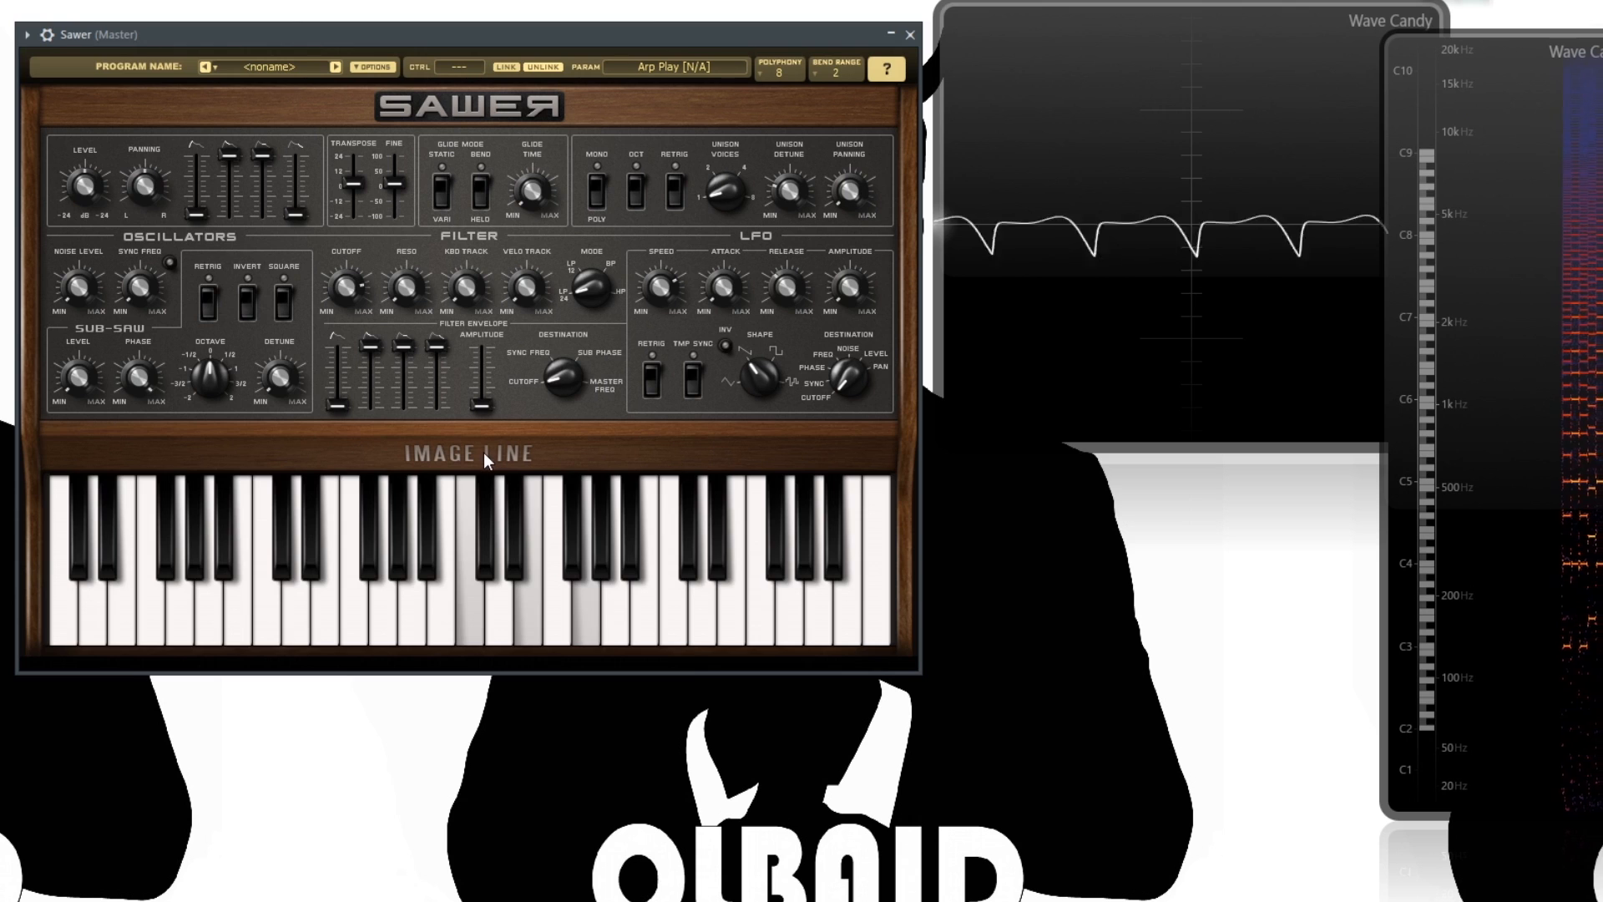
# Show the effects and arpeggiator view, try different arpeggiator modes before returning to Up, and vary the arpeggiator range
pyautogui.click(483, 453)
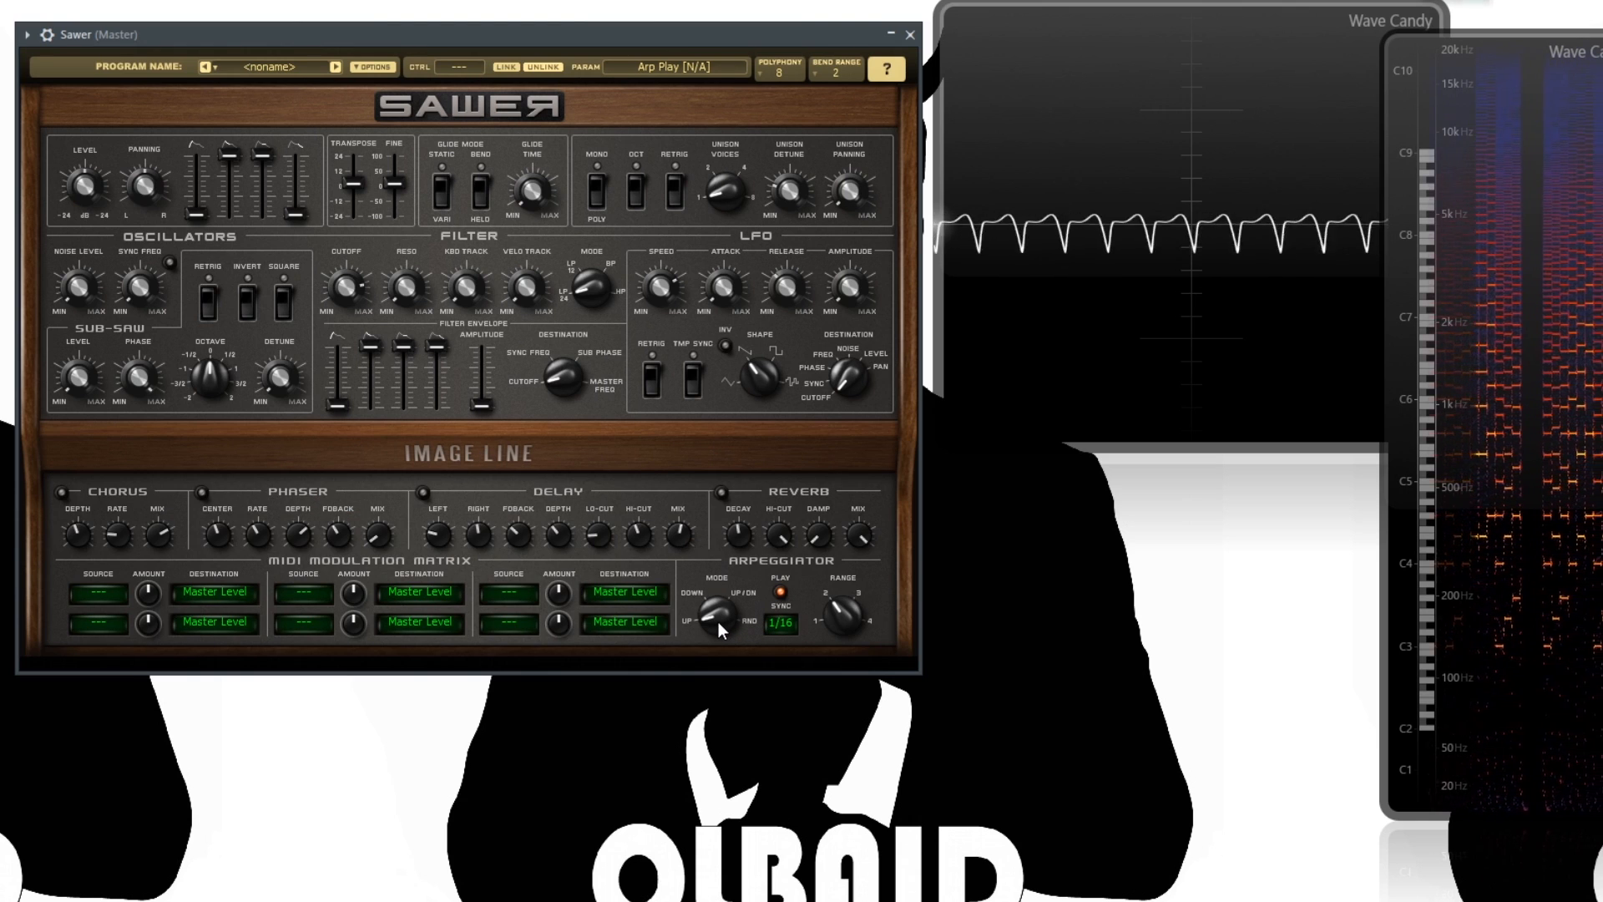
pyautogui.moveTo(712, 620); pyautogui.dragTo(715, 603)
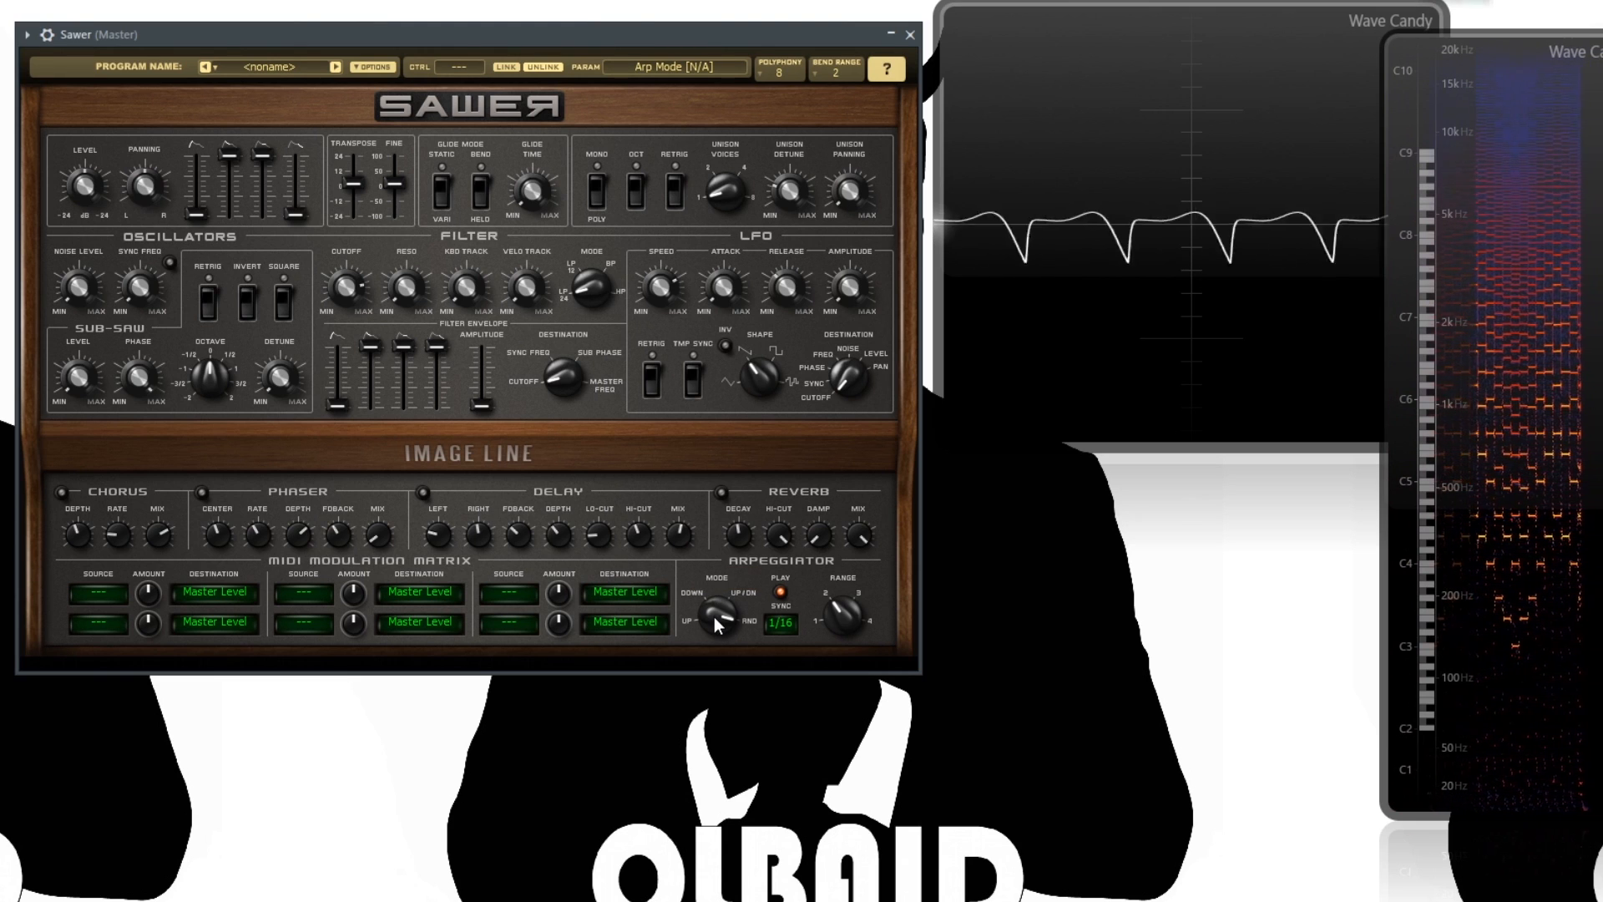
pyautogui.moveTo(714, 616); pyautogui.dragTo(714, 639)
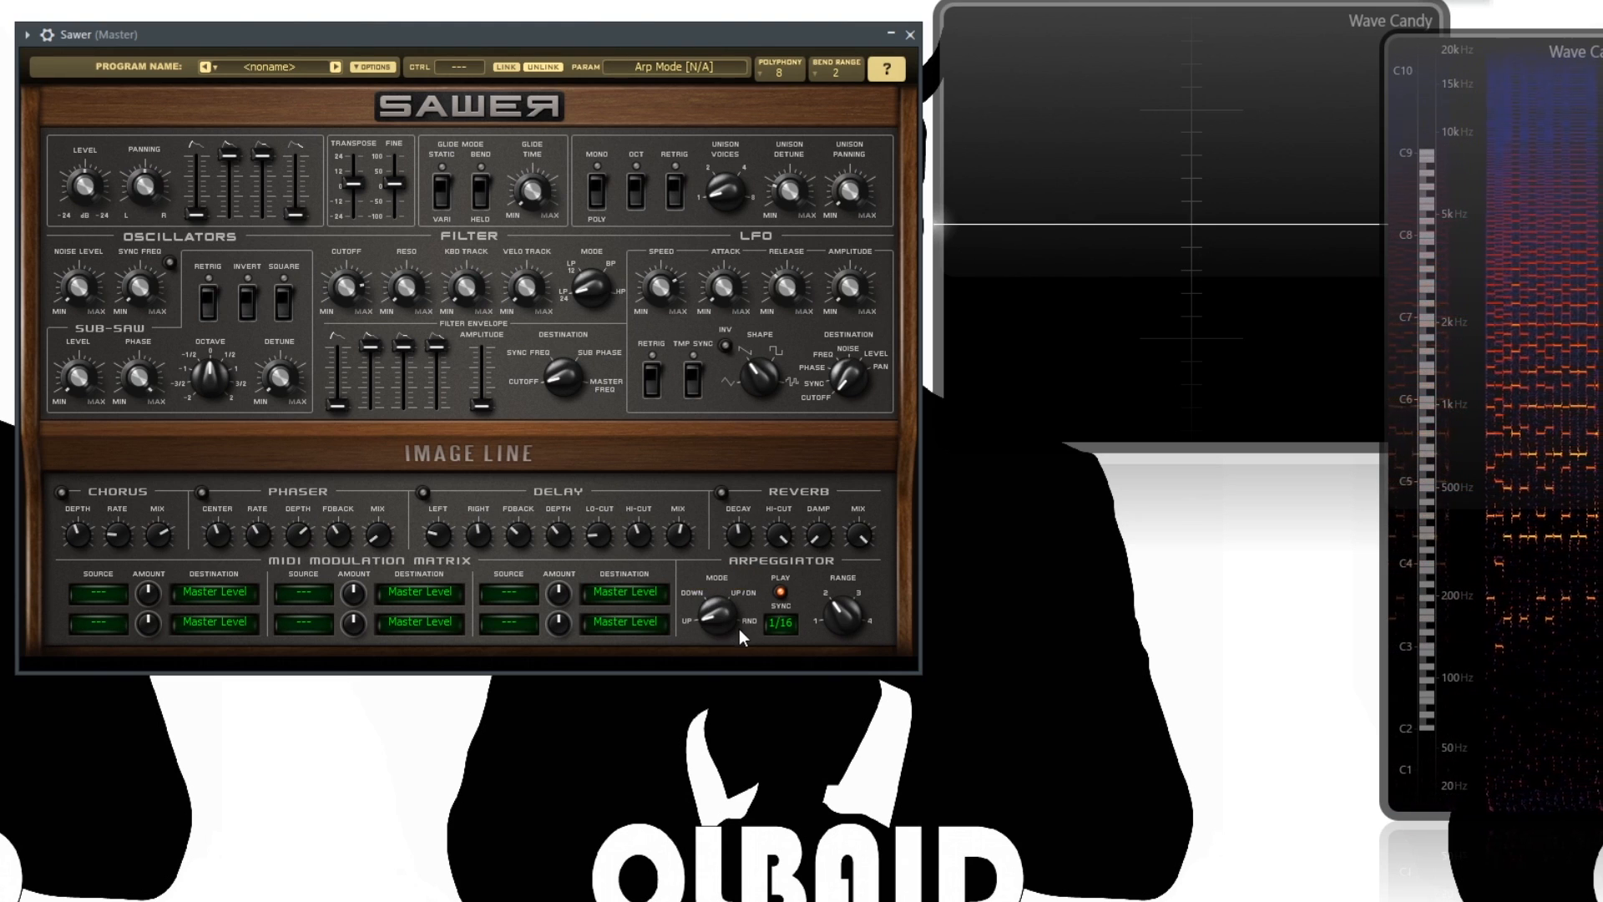
pyautogui.moveTo(839, 615); pyautogui.dragTo(839, 634)
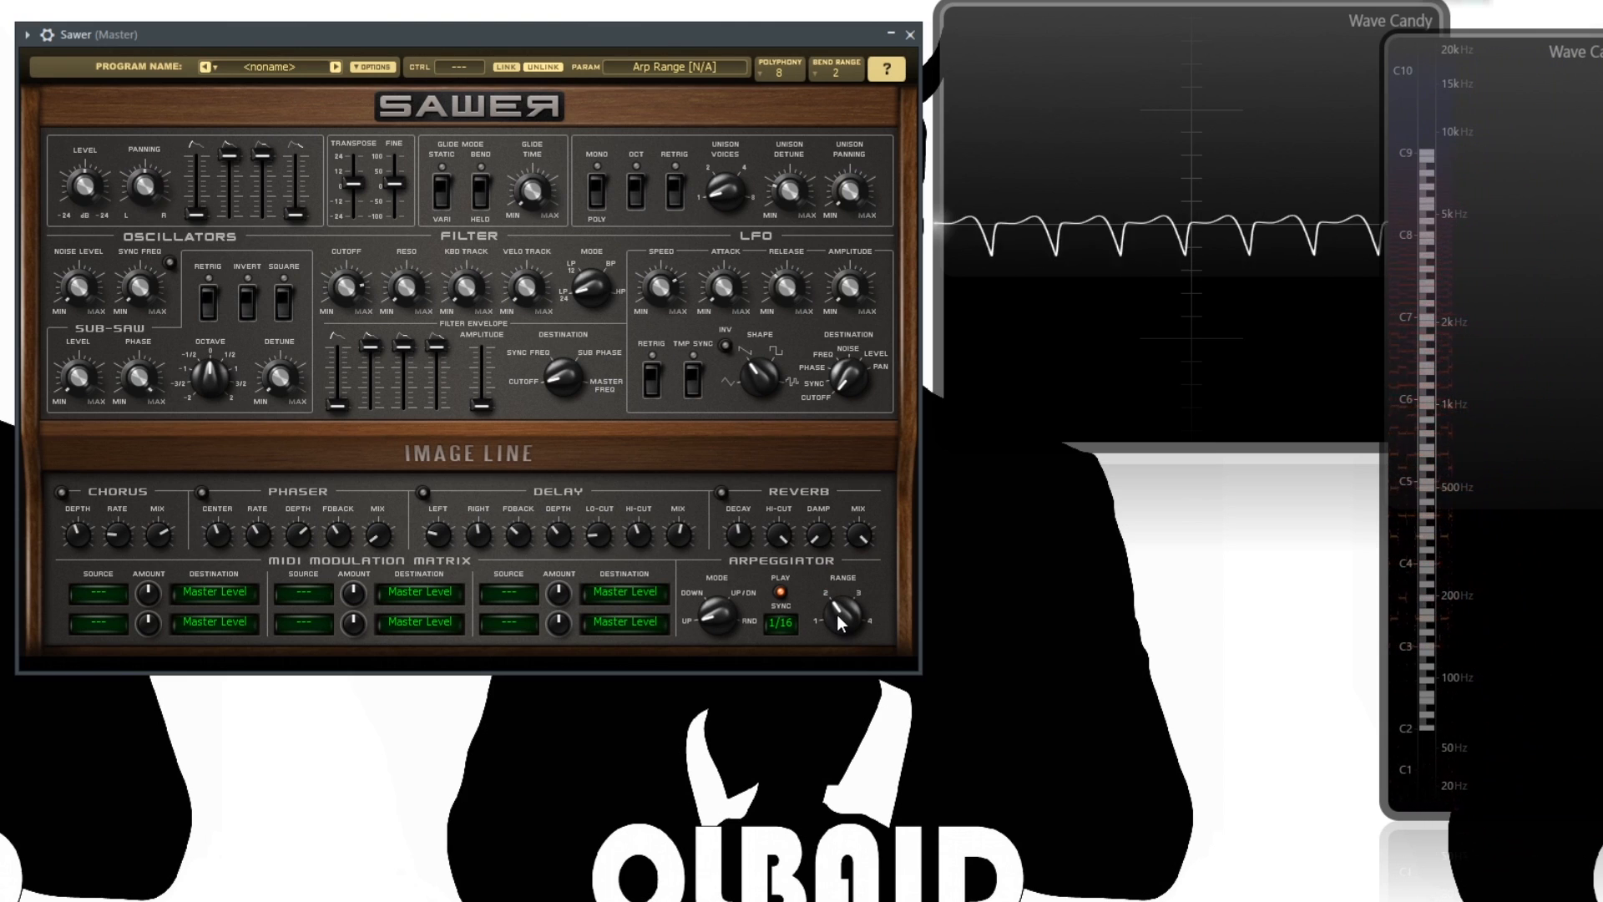
pyautogui.moveTo(840, 618); pyautogui.dragTo(863, 611)
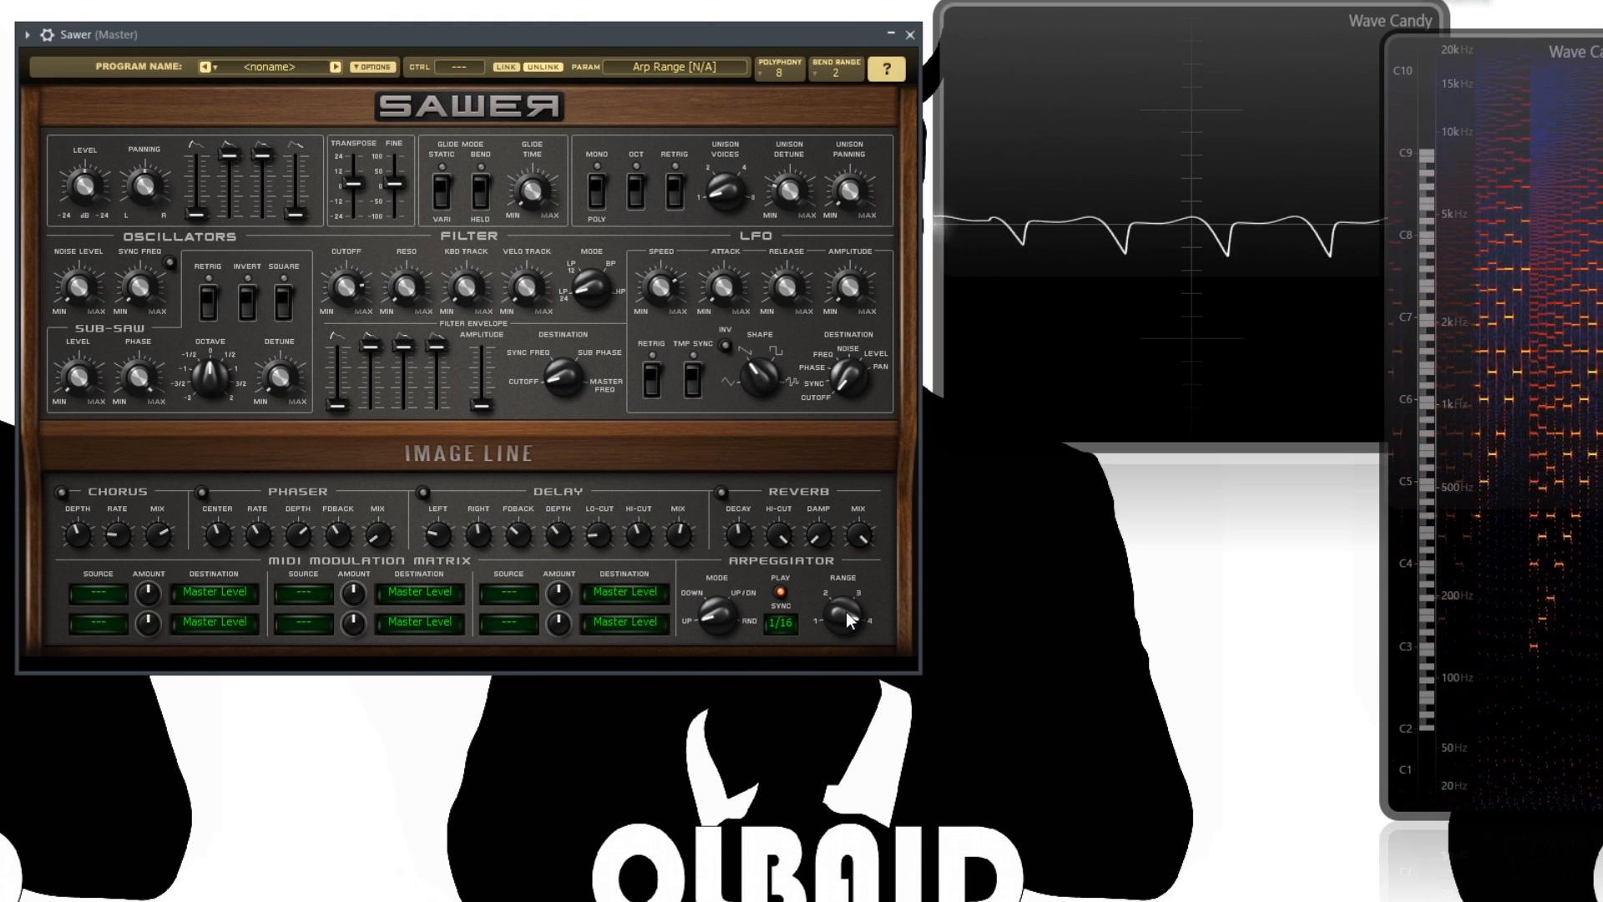
# Change the arpeggiator sync to 1/32, then 3/4, and finally 2/16
pyautogui.click(779, 624)
pyautogui.click(839, 540)
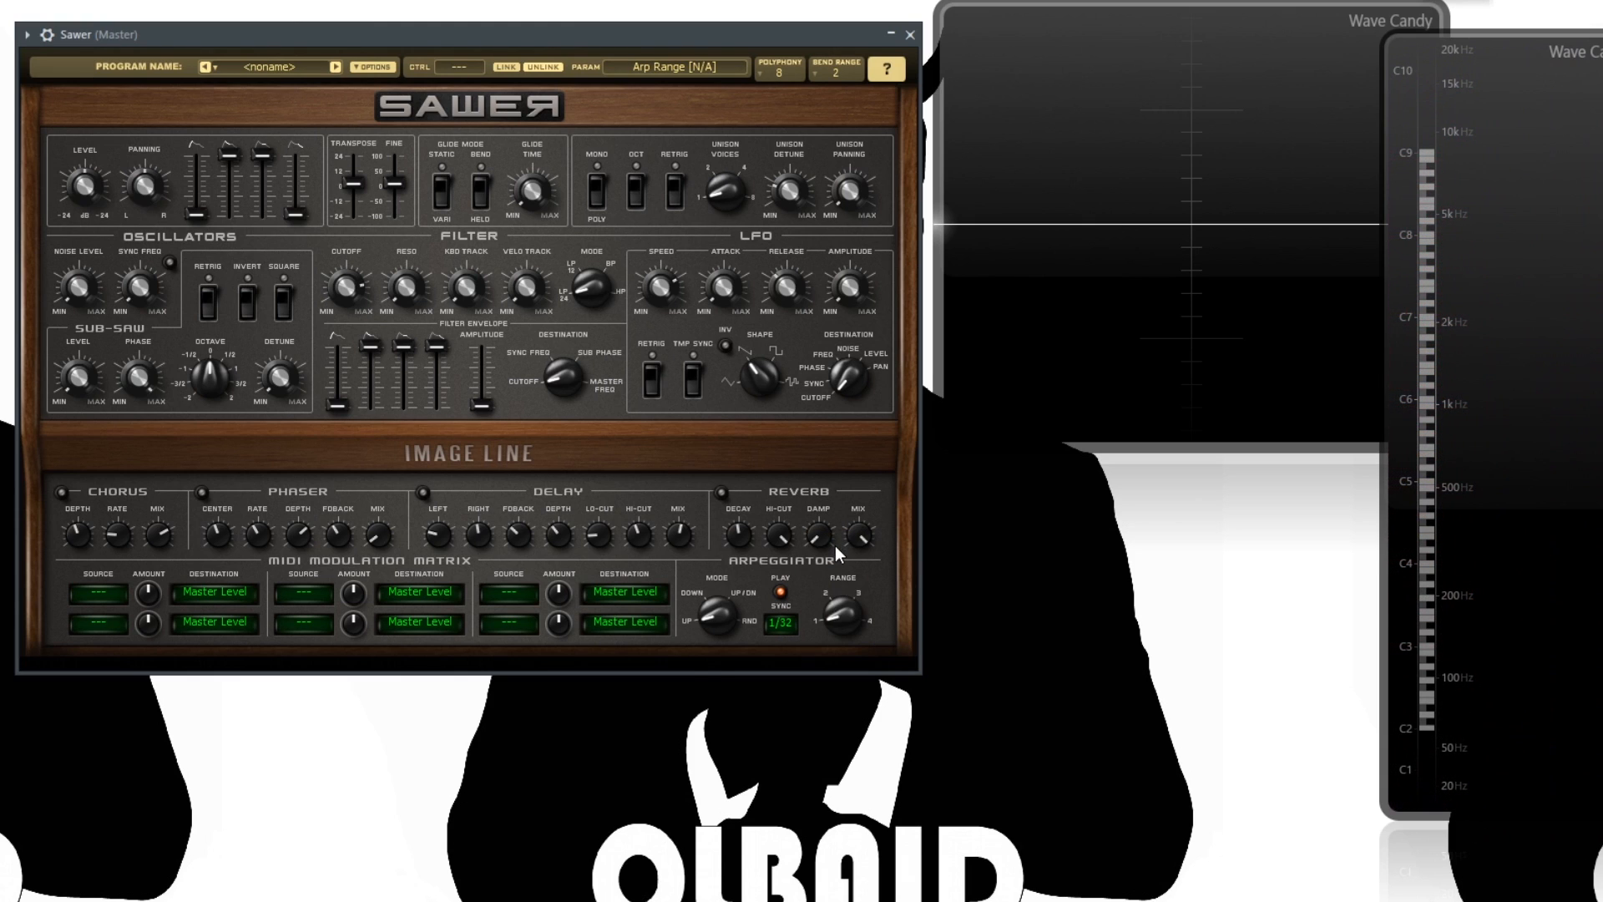
pyautogui.click(785, 627)
pyautogui.click(831, 655)
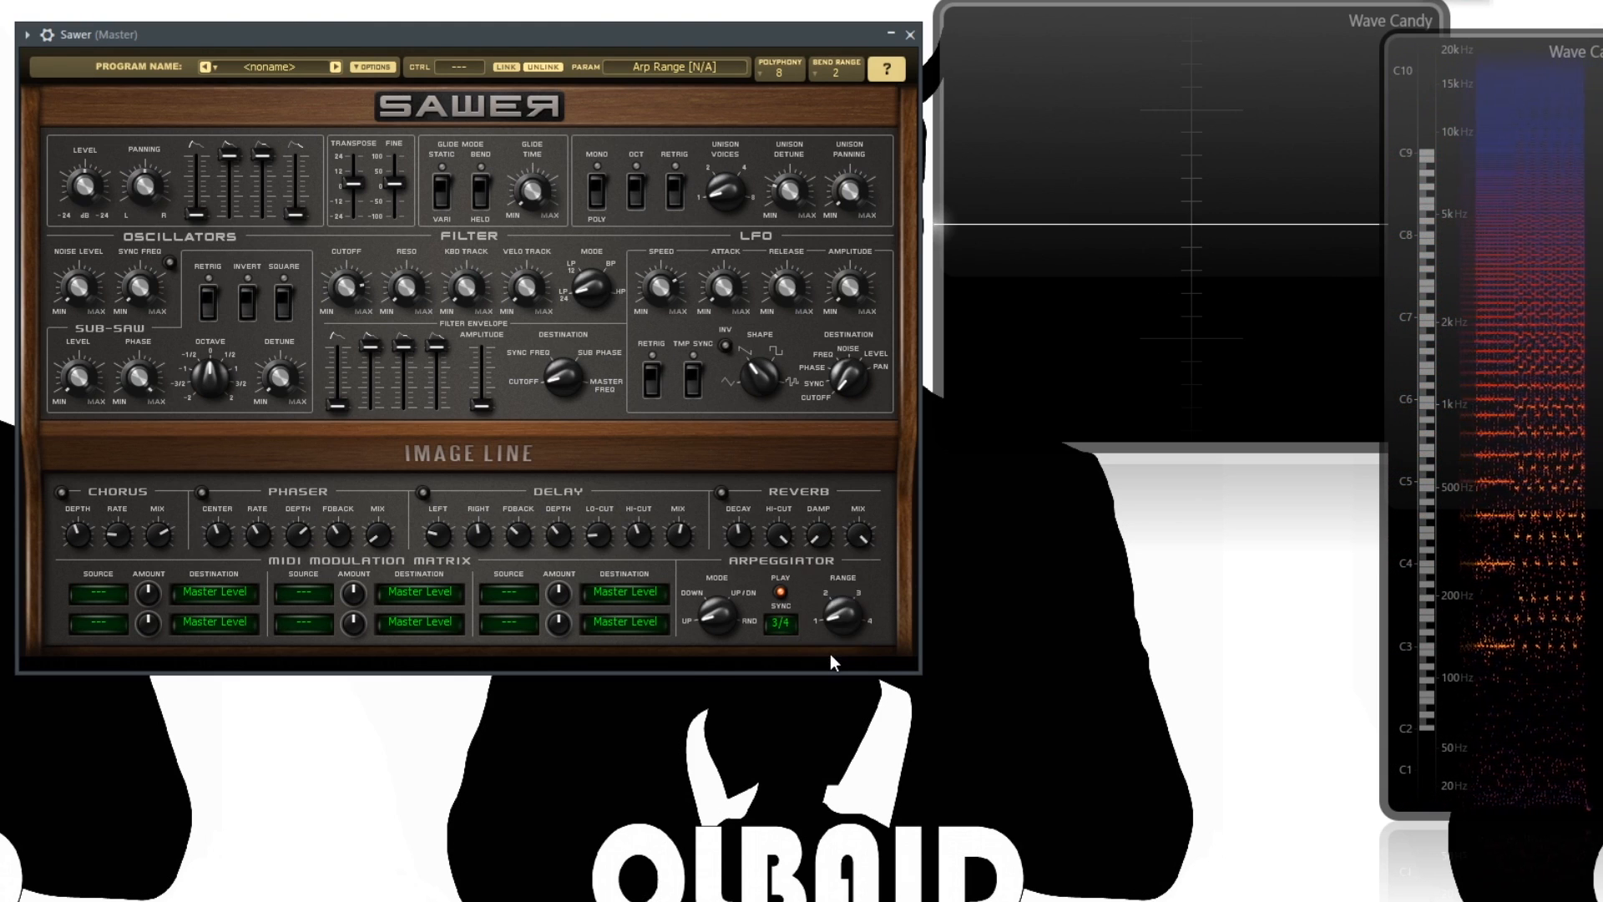
pyautogui.click(796, 628)
pyautogui.click(843, 583)
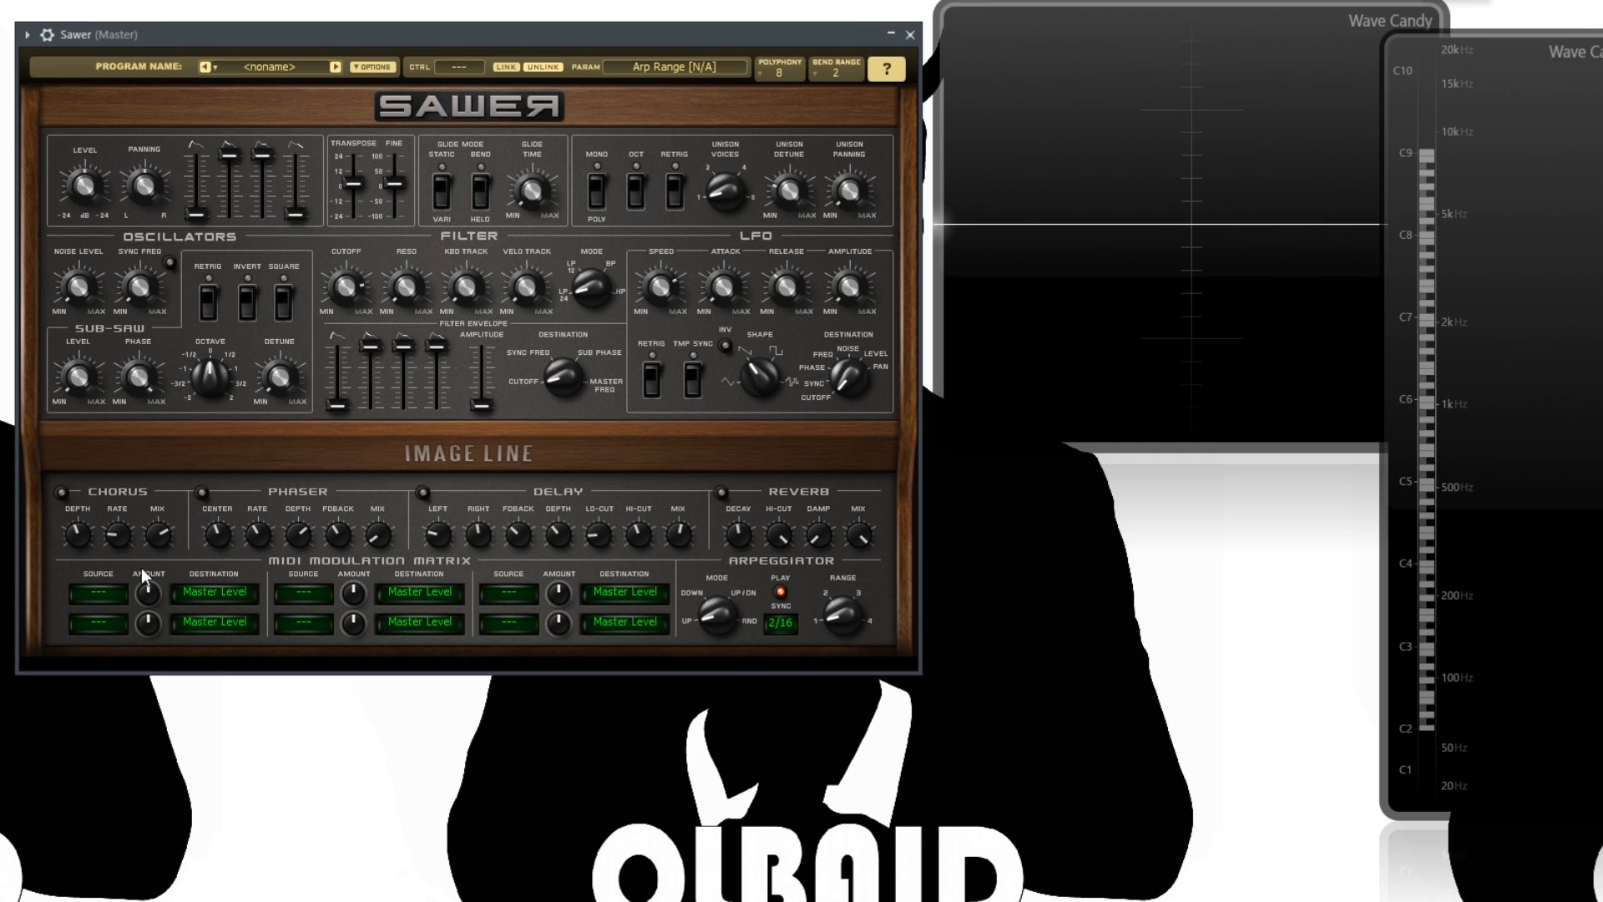
# Assign 1: ModWhl as the first modulation matrix slot's source and Fine Tune as its destination
pyautogui.click(98, 593)
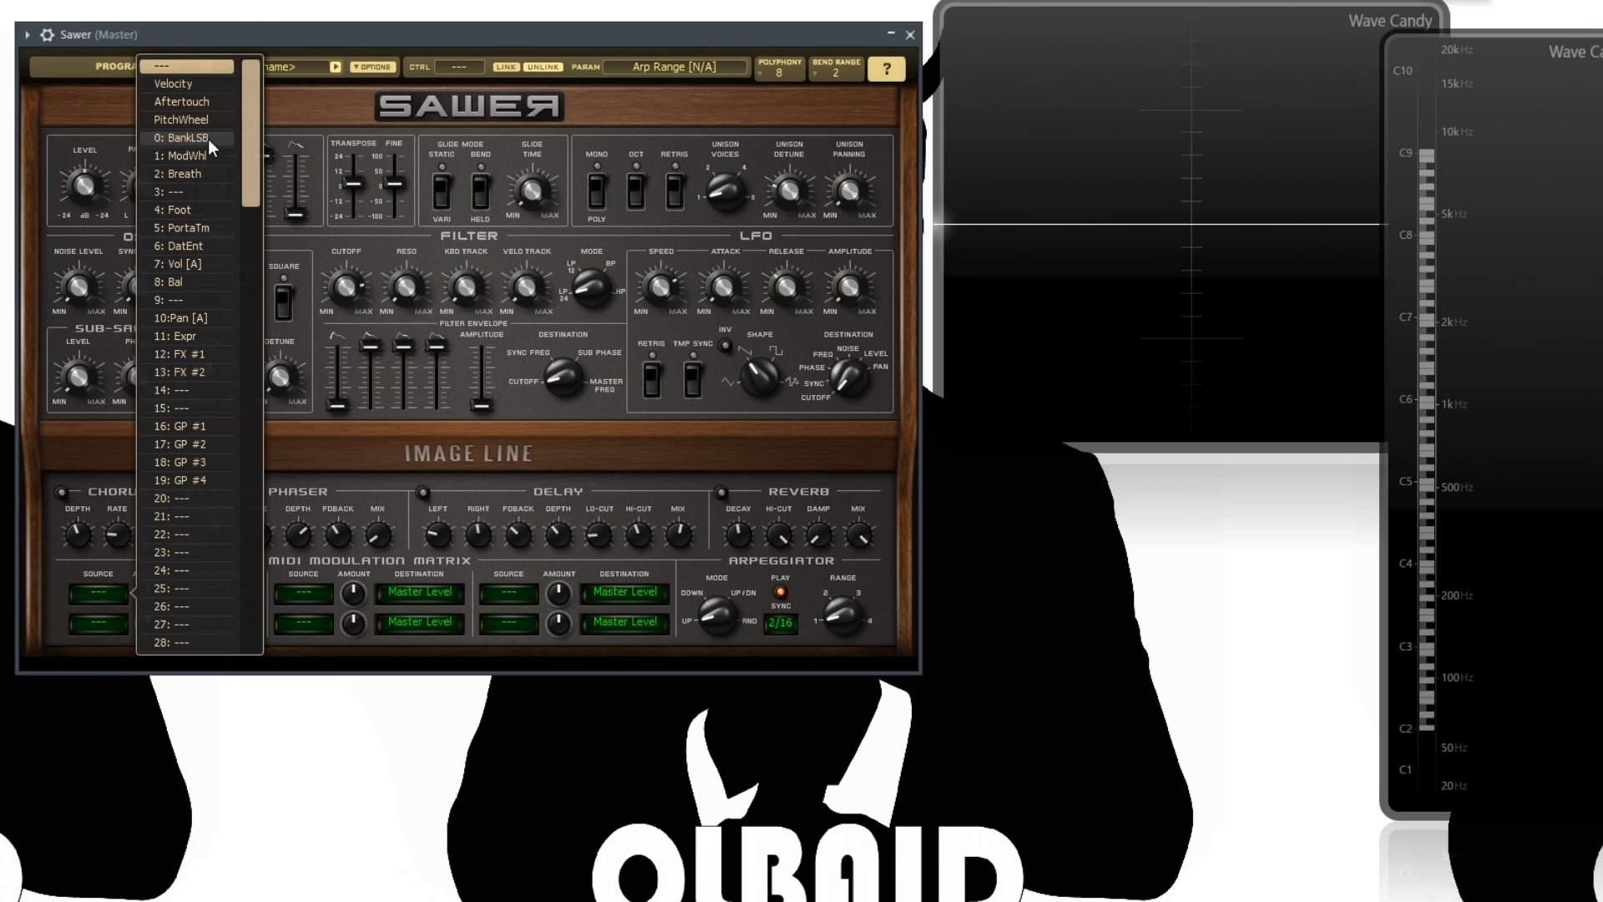
pyautogui.click(193, 161)
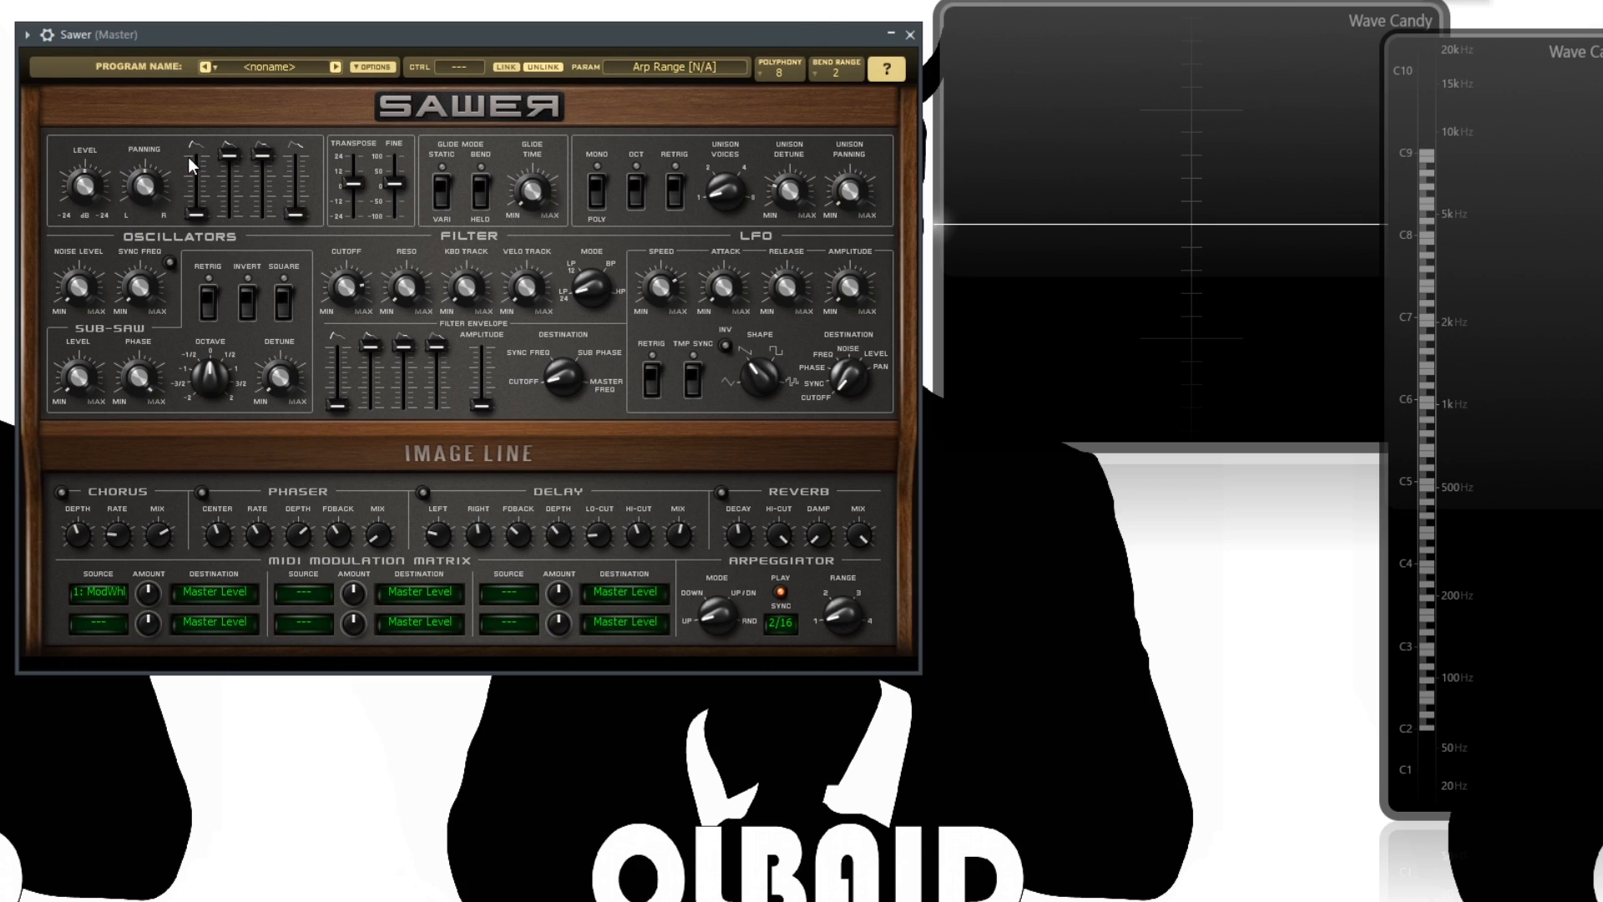
pyautogui.click(213, 591)
pyautogui.scroll(-6, 324, 408)
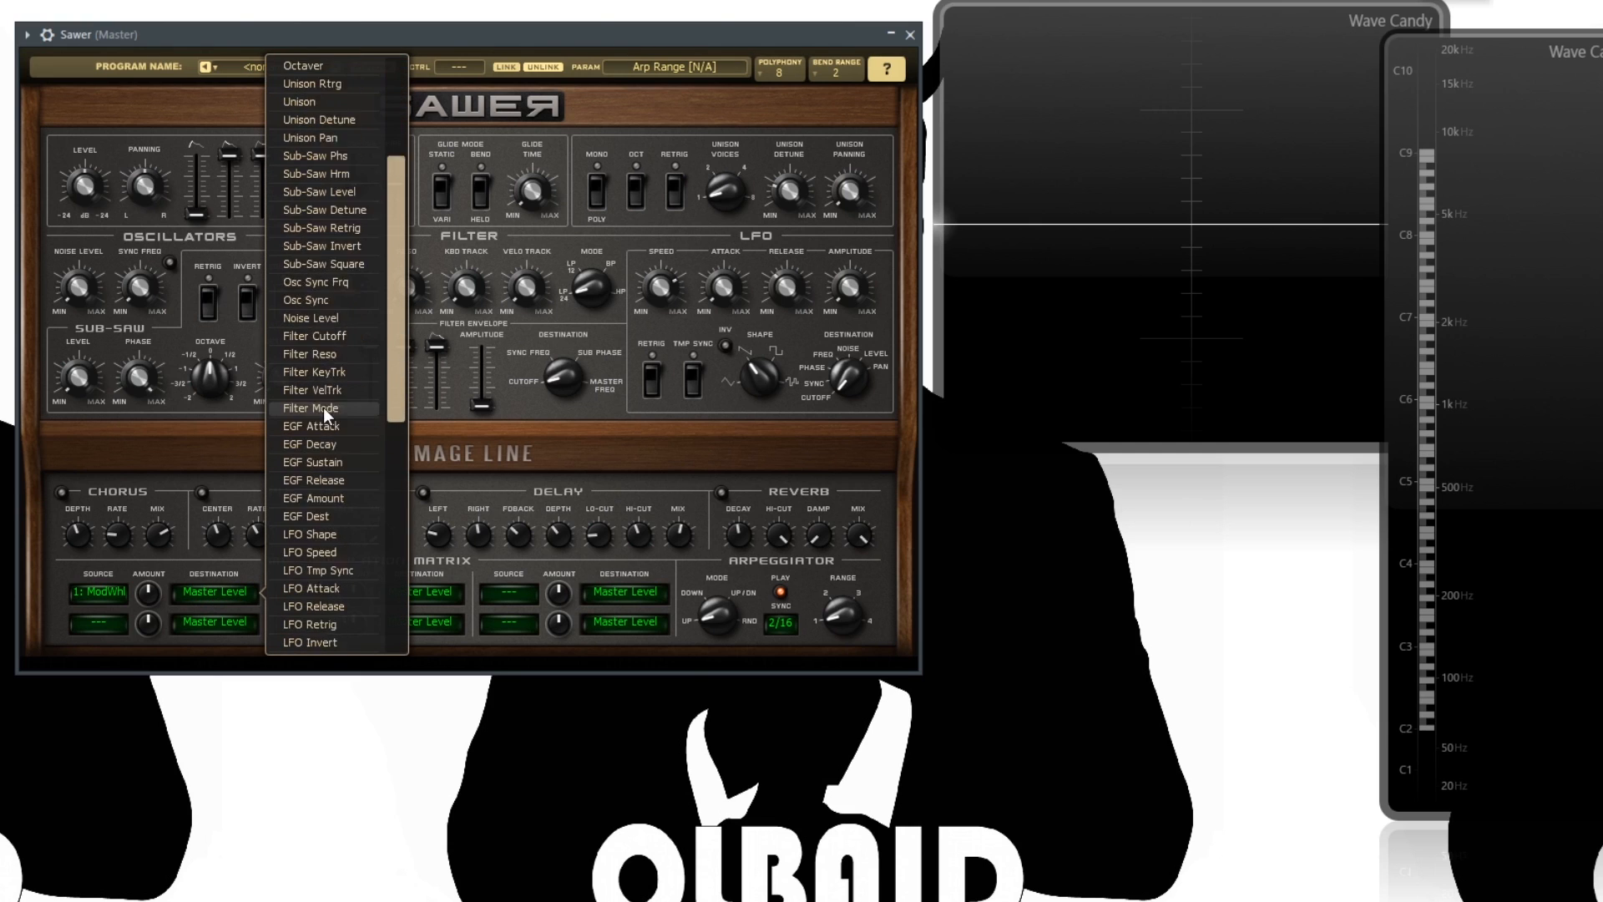
pyautogui.scroll(-3, 327, 471)
pyautogui.scroll(12, 332, 521)
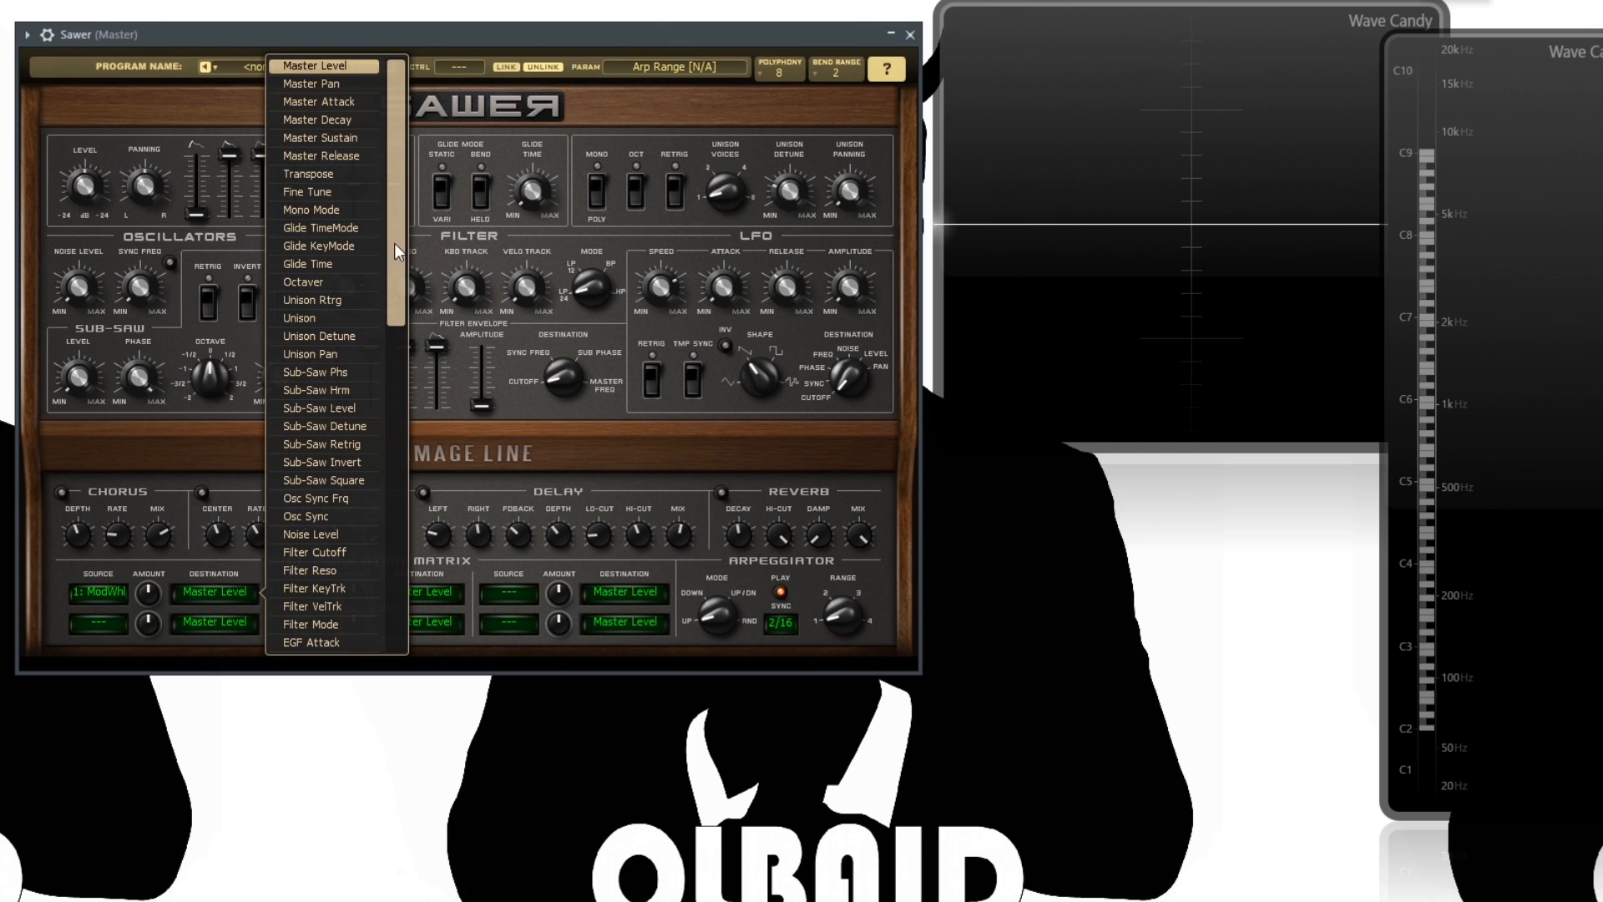
pyautogui.click(326, 192)
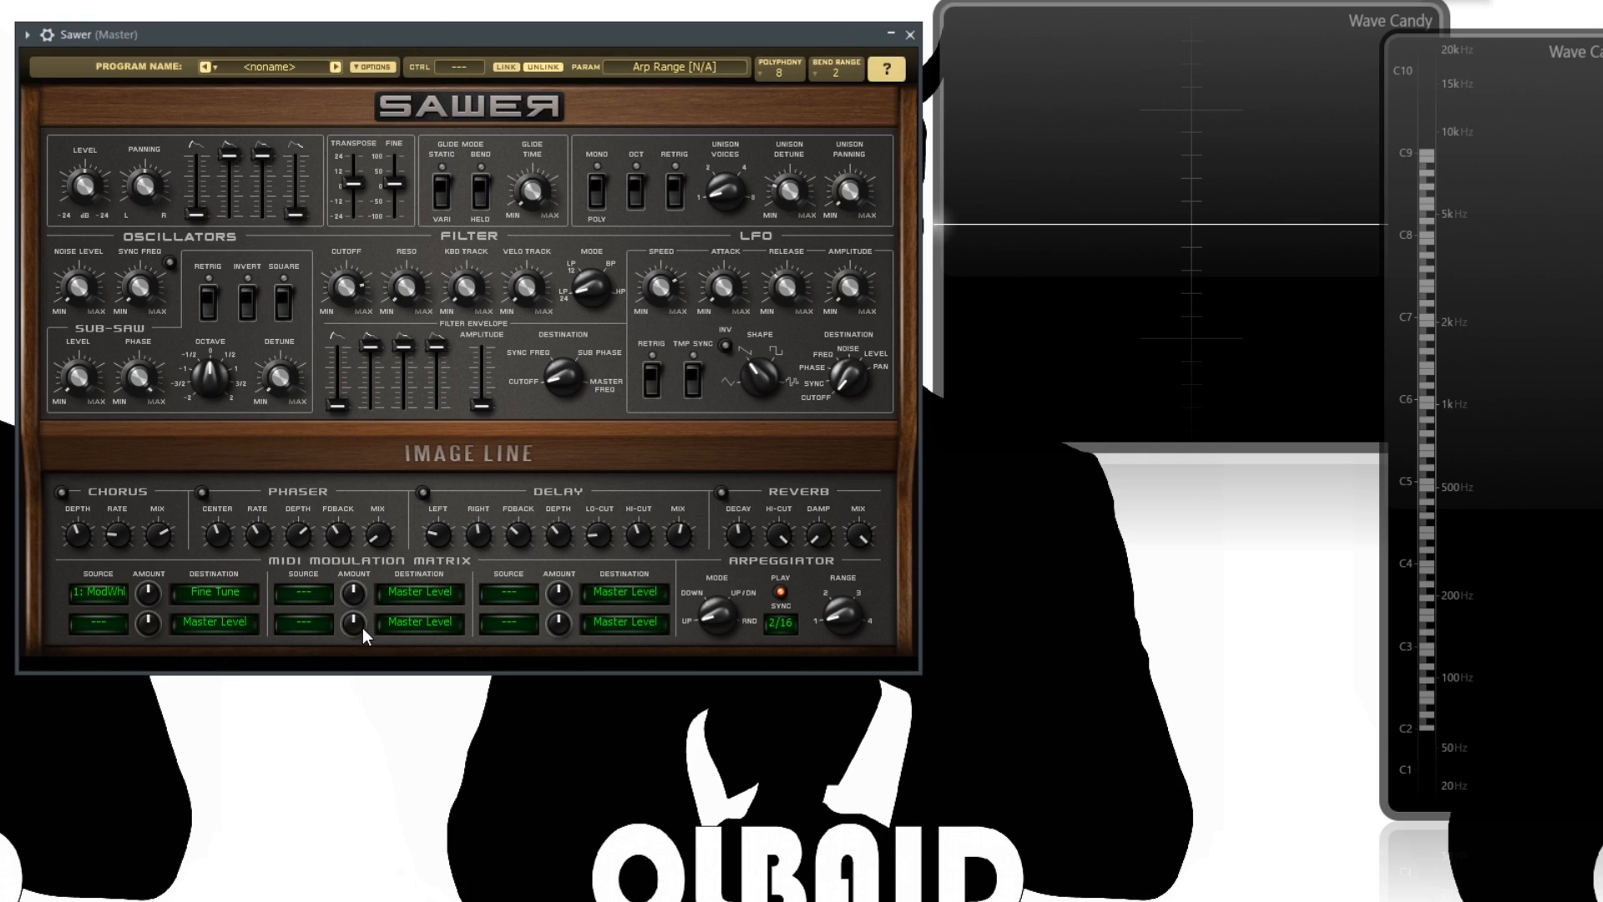
# Vary the modulation amount of the ModWhl to Fine Tune slot in both directions
pyautogui.moveTo(151, 595); pyautogui.dragTo(152, 635)
pyautogui.moveTo(149, 594)
pyautogui.mouseDown()
pyautogui.moveTo(148, 642)
pyautogui.moveTo(151, 567)
pyautogui.mouseUp()
pyautogui.moveTo(150, 595); pyautogui.dragTo(151, 611)
# Review the bend range choices without changing them, and set the polyphony to 4
pyautogui.click(839, 72)
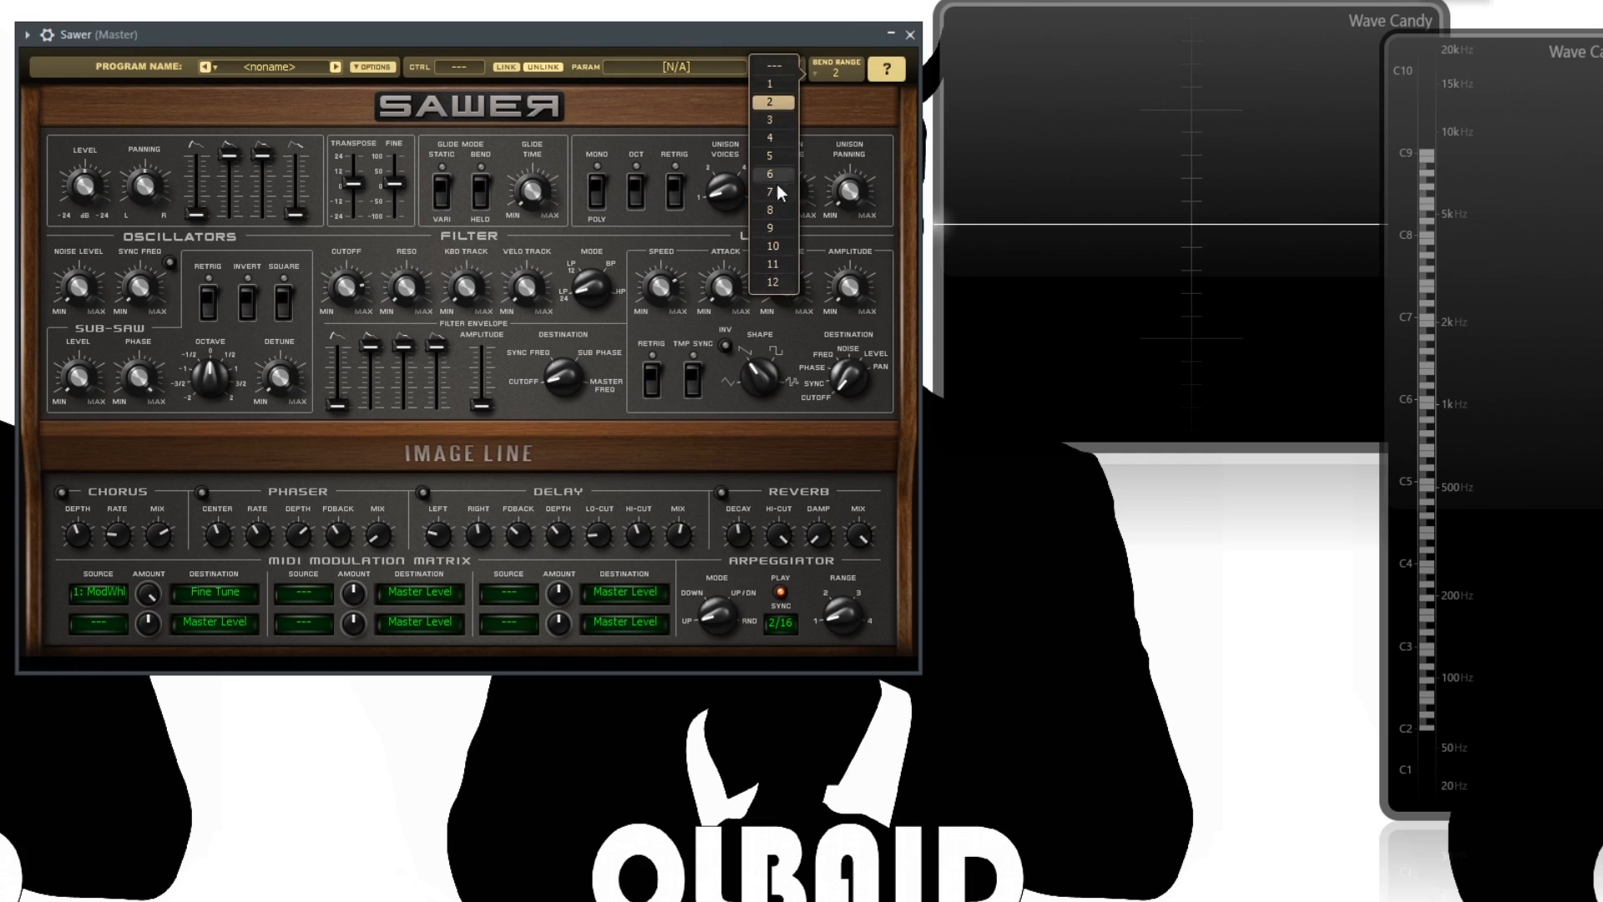
pyautogui.click(839, 94)
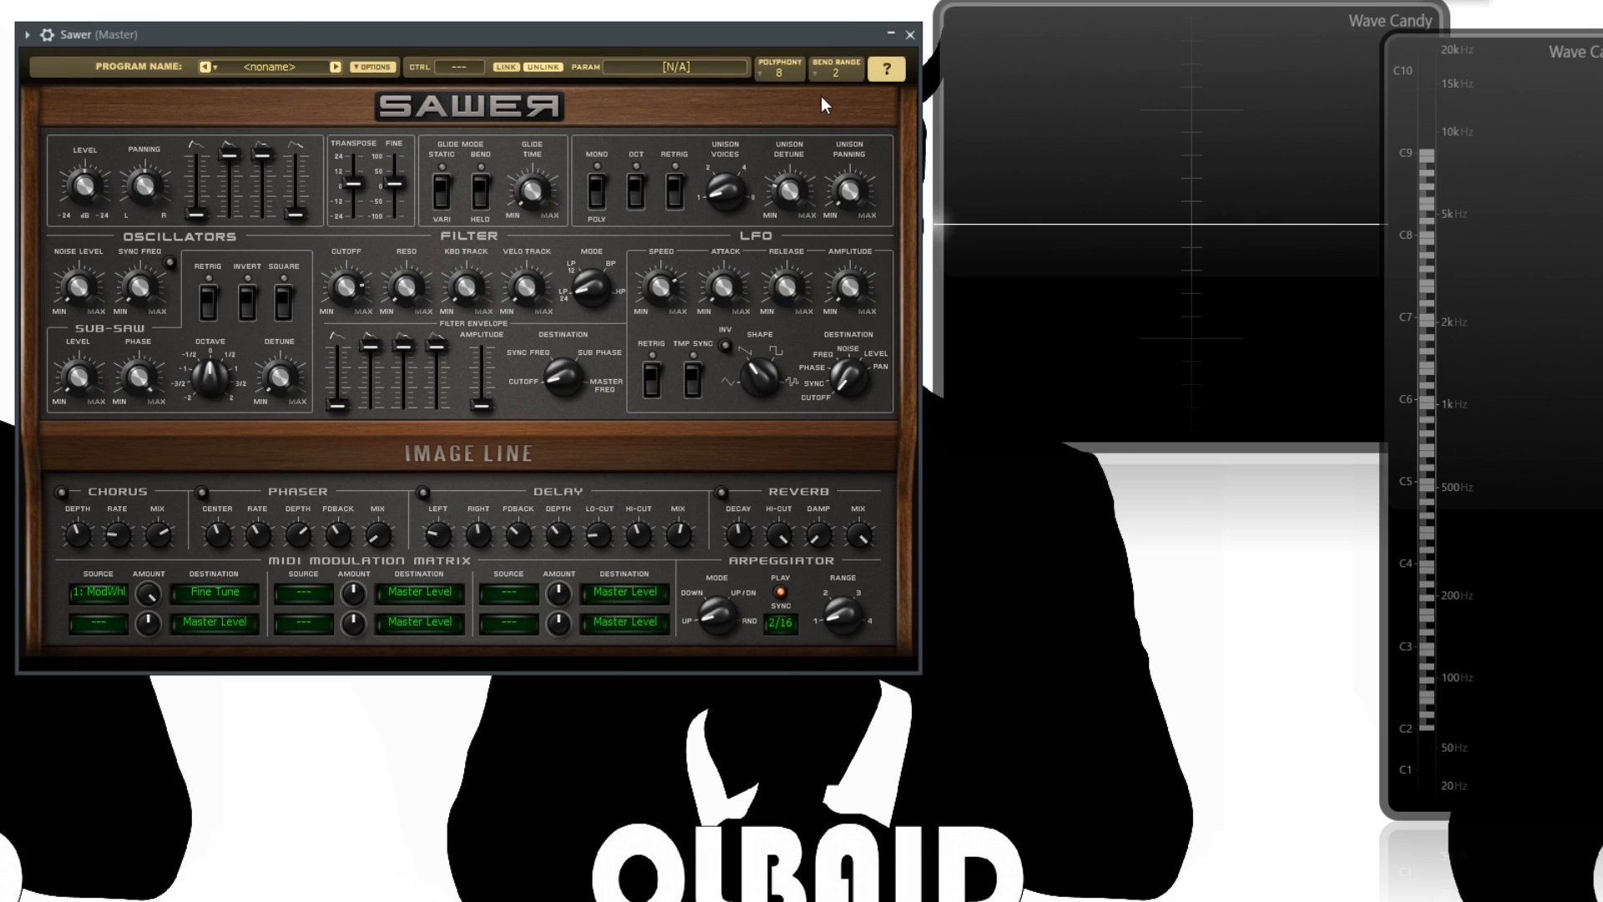
pyautogui.click(777, 72)
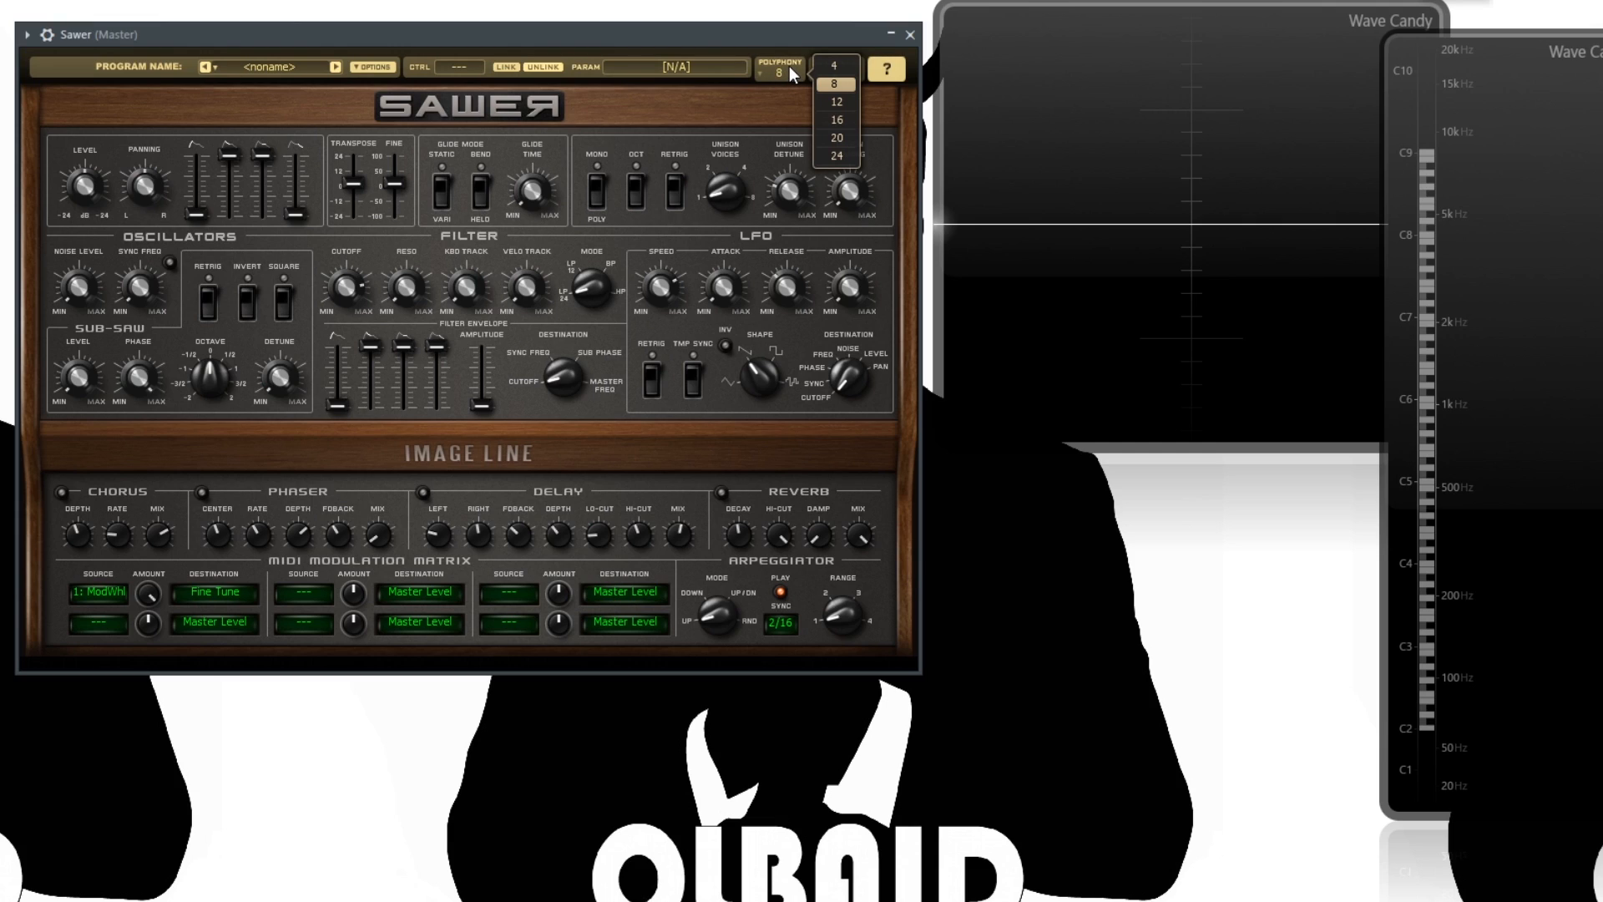
pyautogui.click(835, 66)
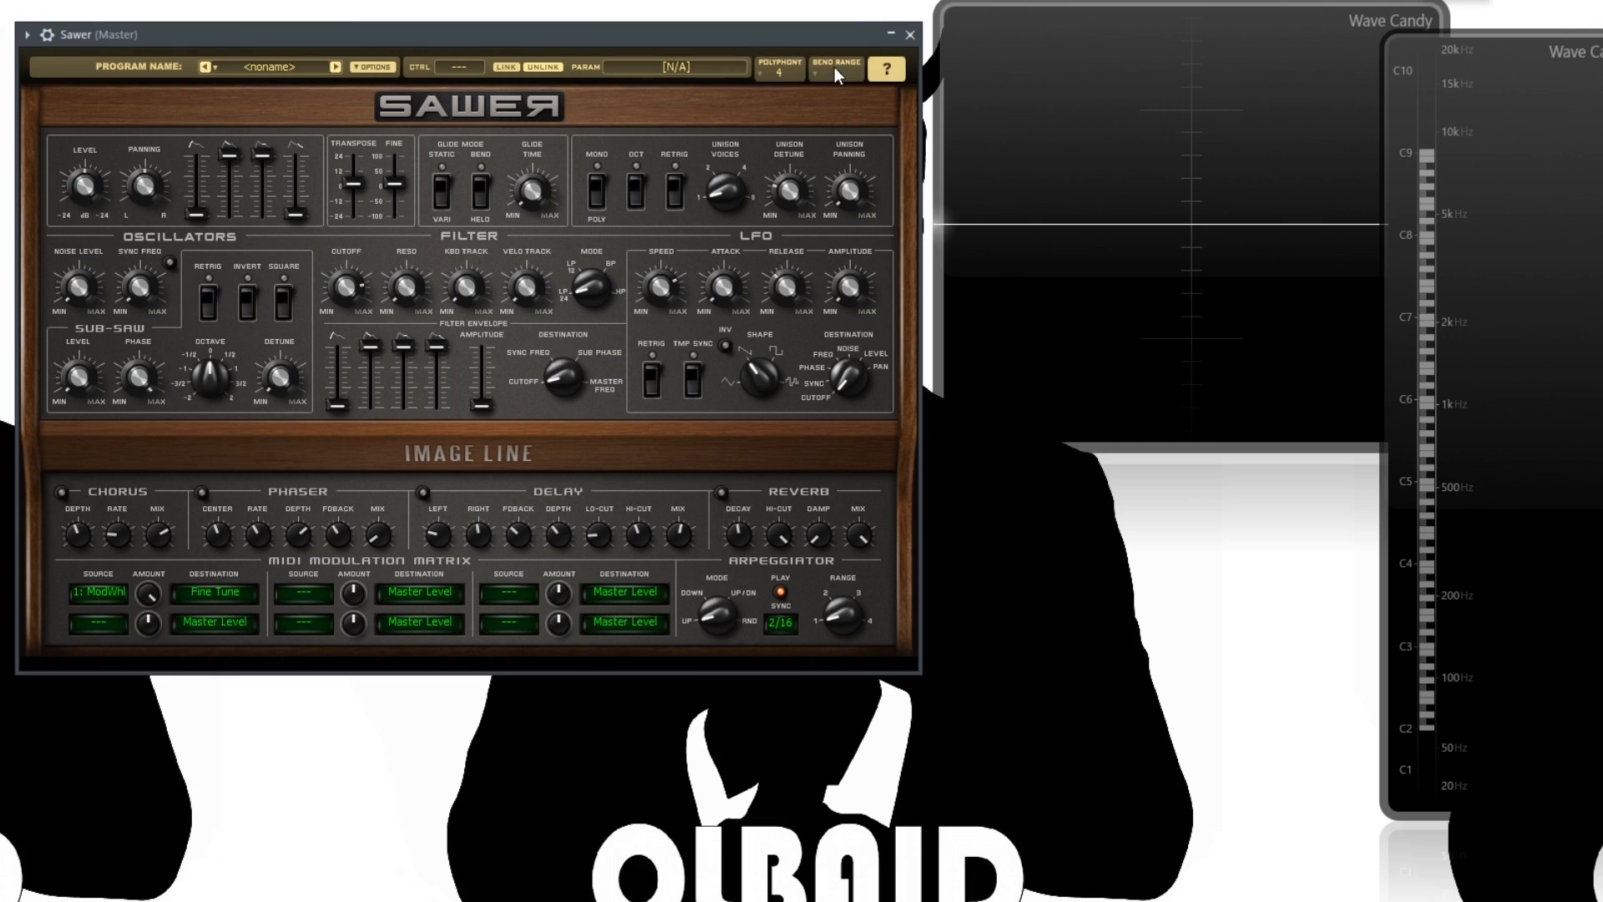
# Raise the number of unison voices and turn off arpeggiator playback to test held notes in the keyboard view
pyautogui.moveTo(730, 179); pyautogui.dragTo(732, 158)
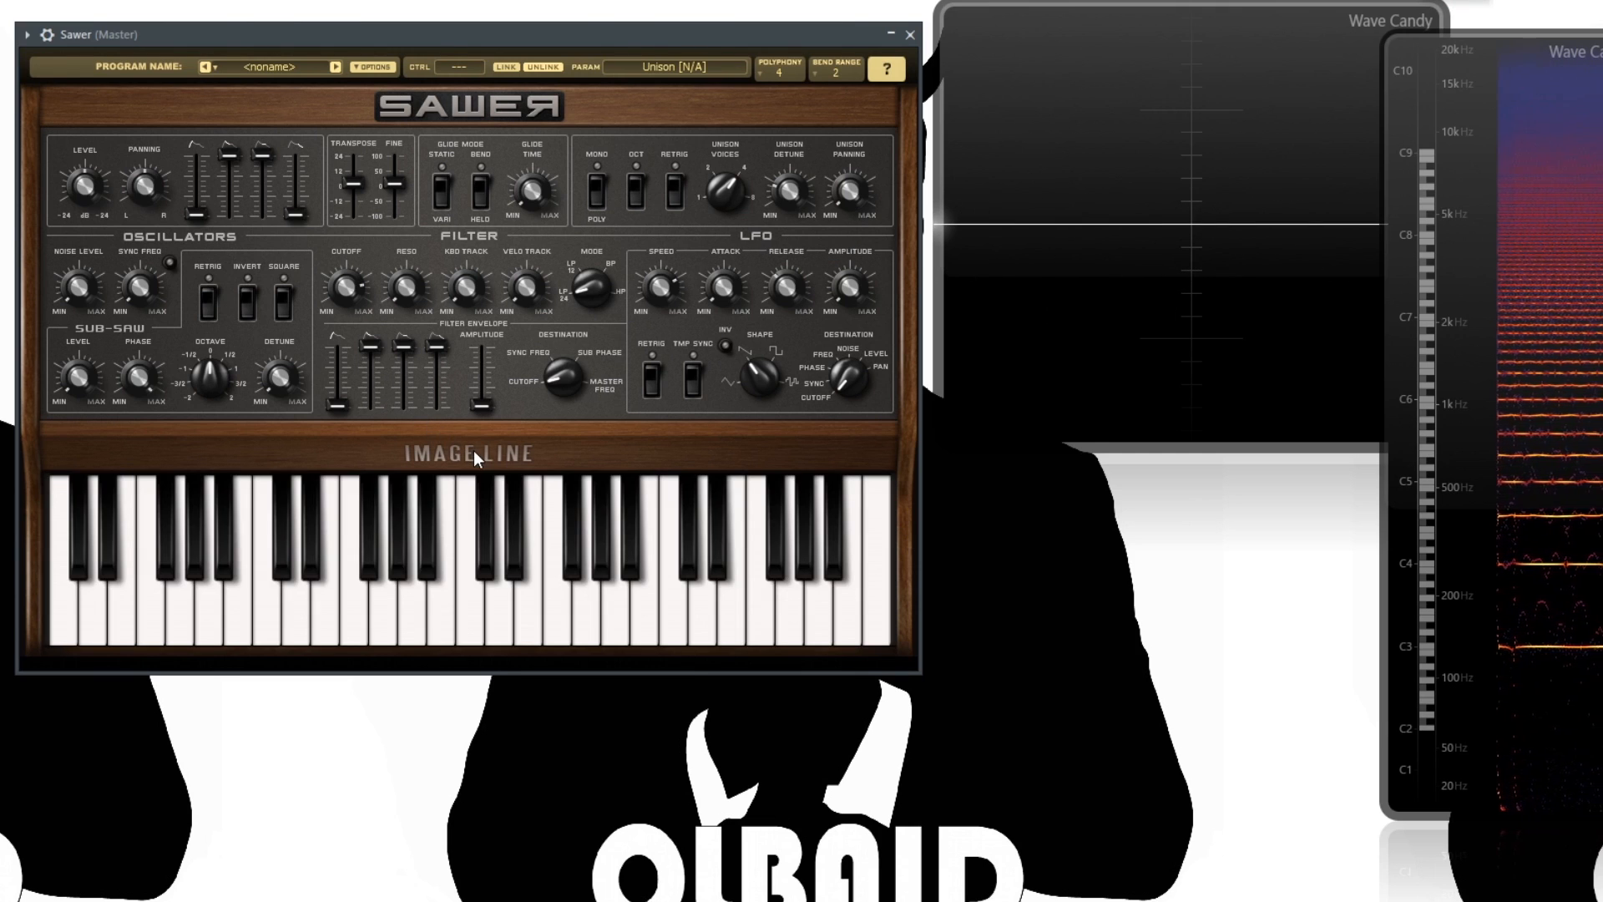
pyautogui.click(781, 592)
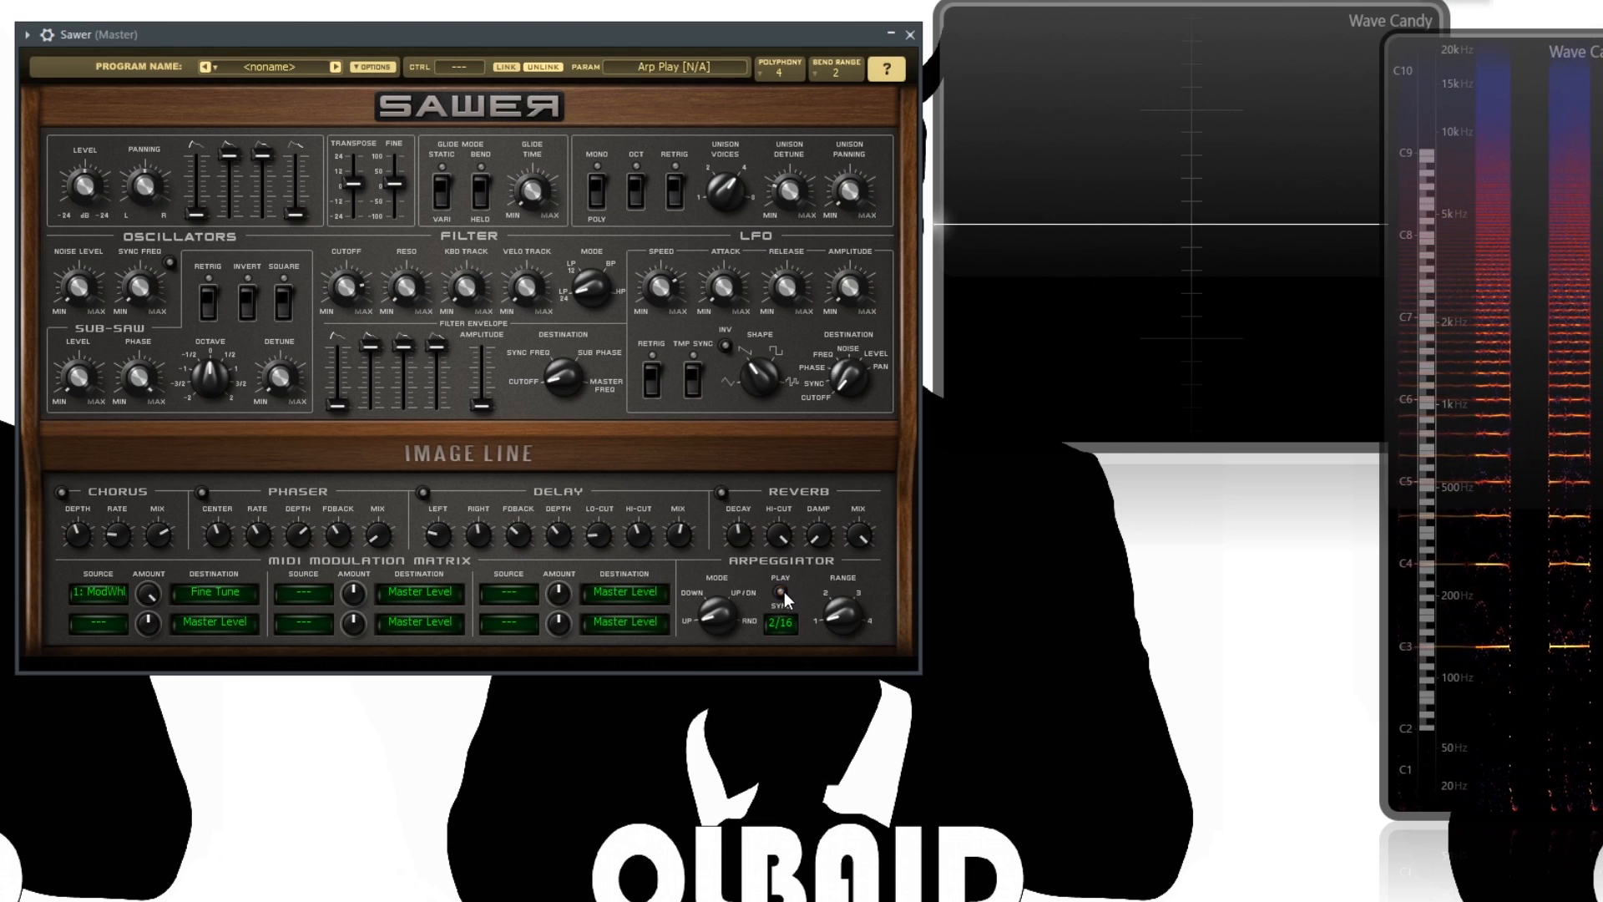
pyautogui.click(484, 455)
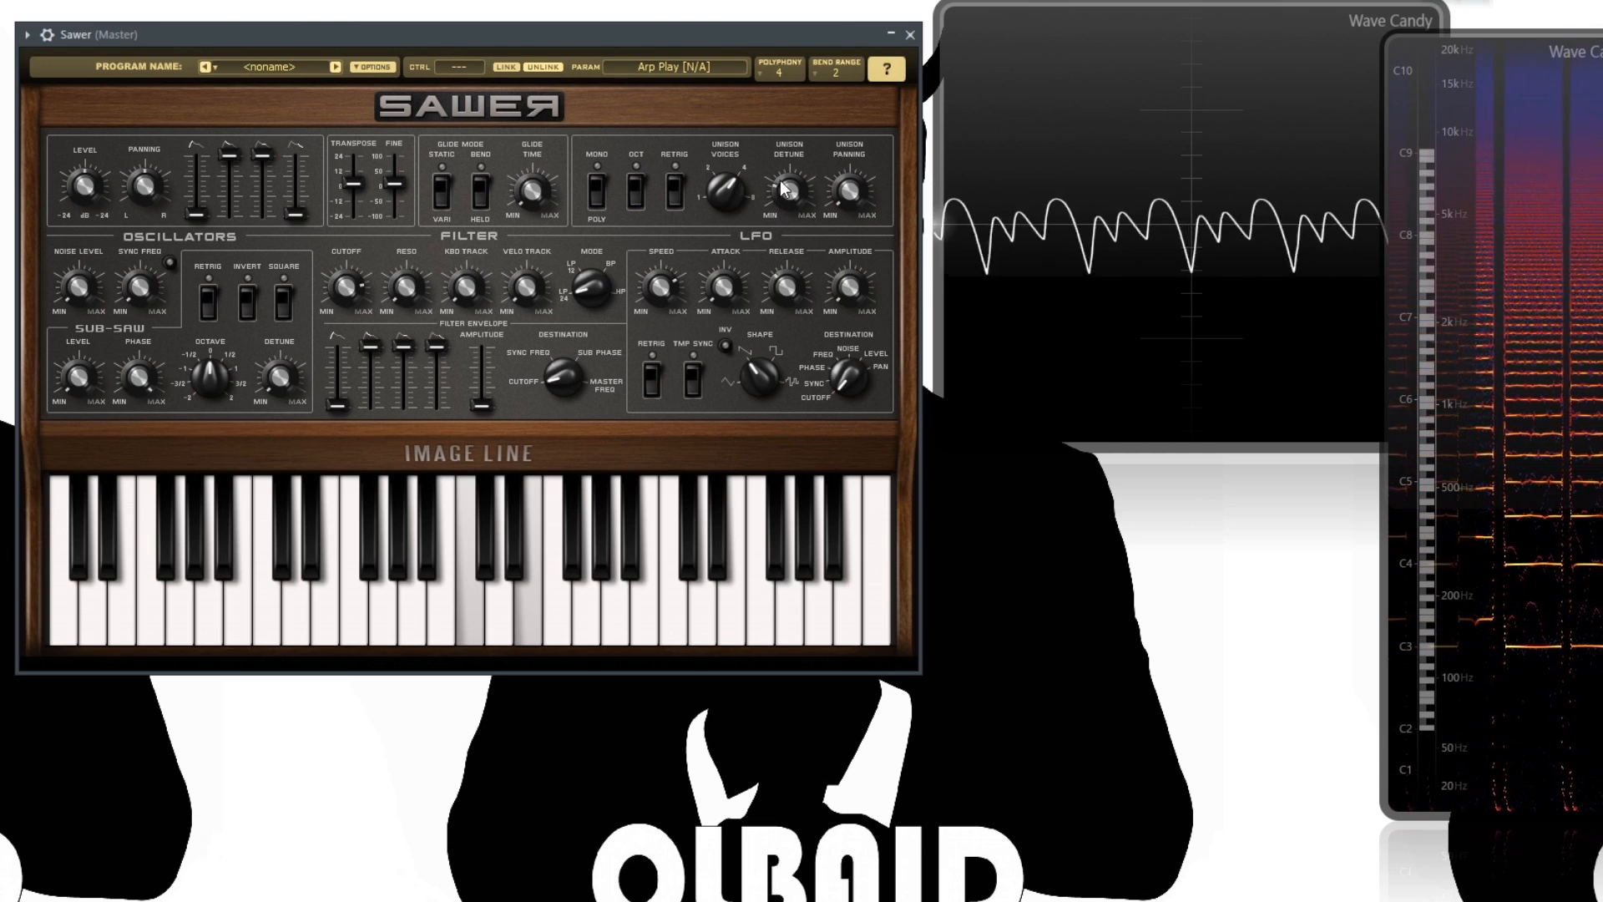
# Test the polyphony at 8, 12 and finally 24 voices while playing notes
pyautogui.click(785, 78)
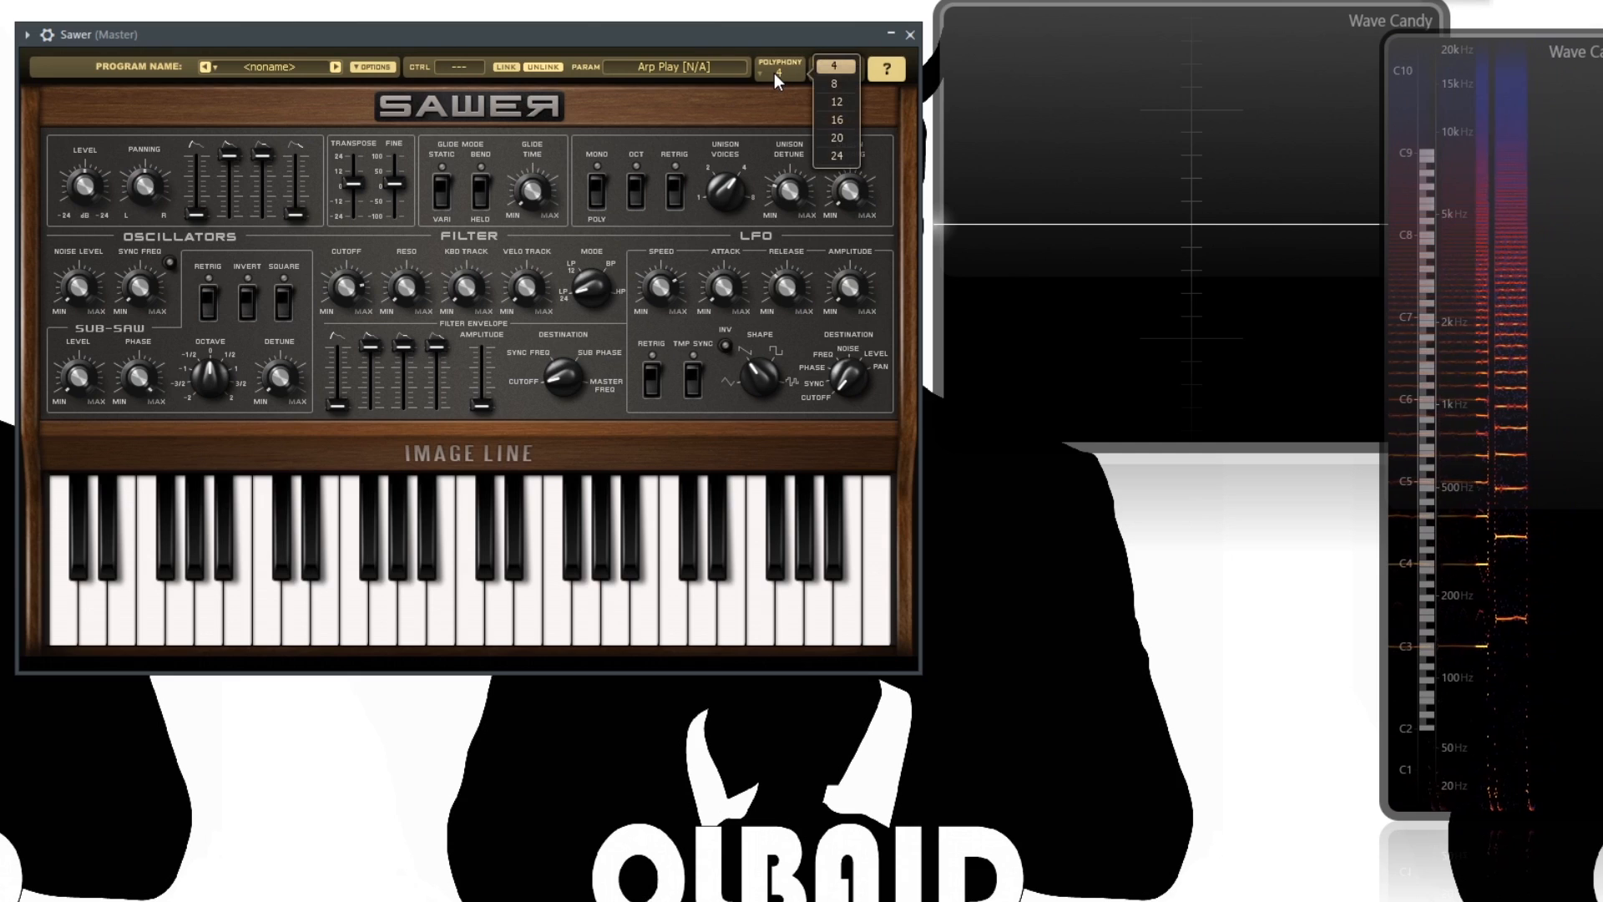
pyautogui.click(845, 85)
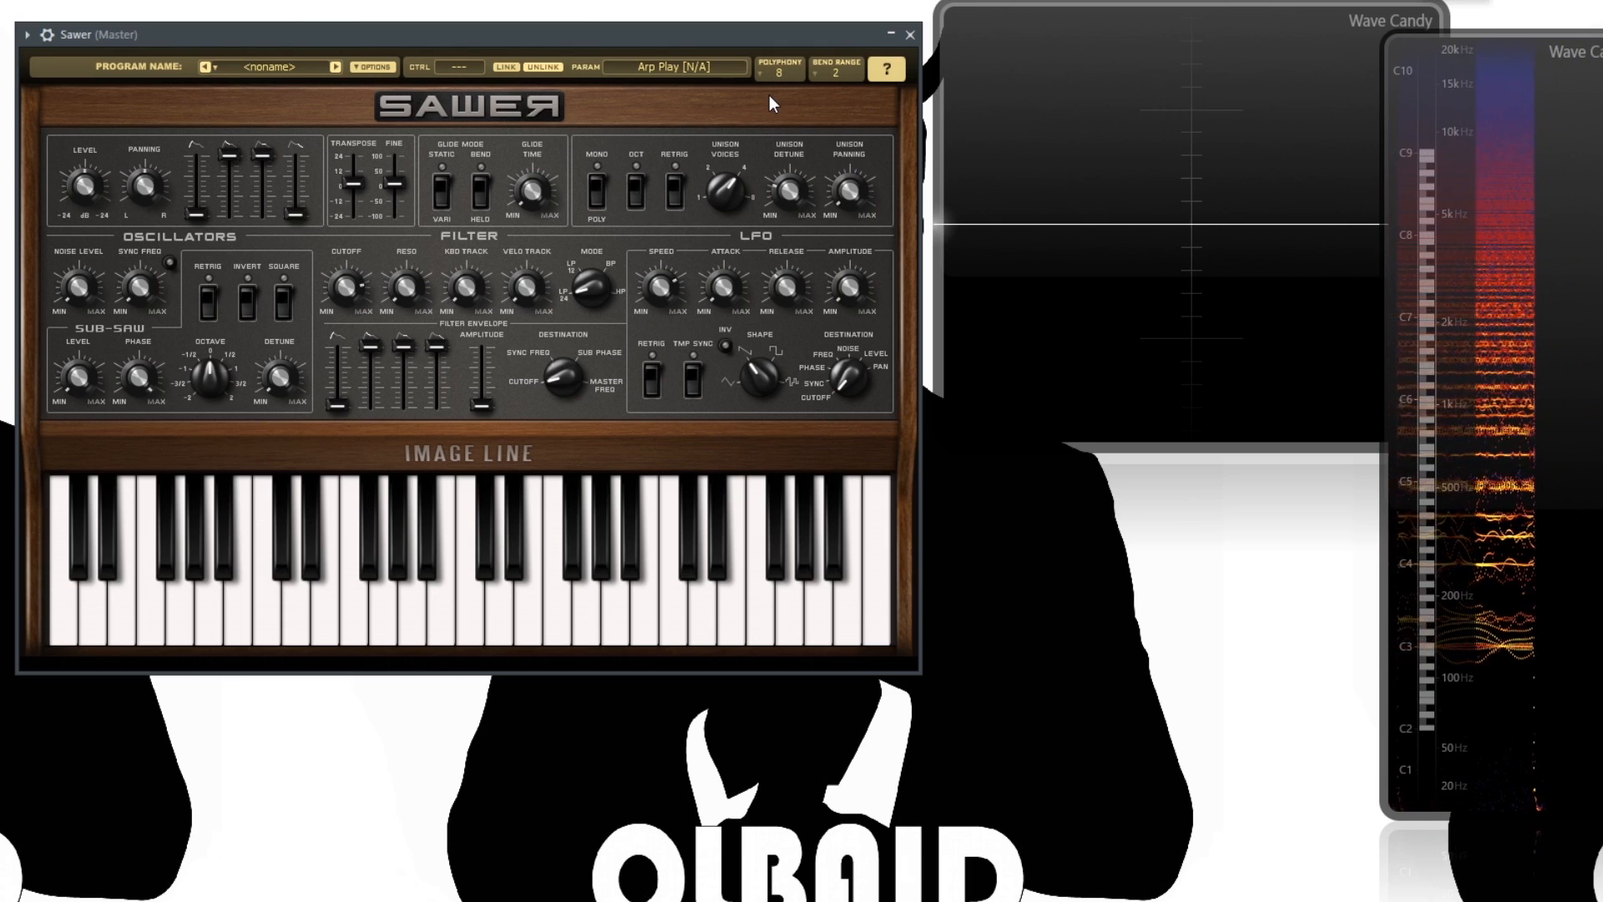
pyautogui.click(783, 74)
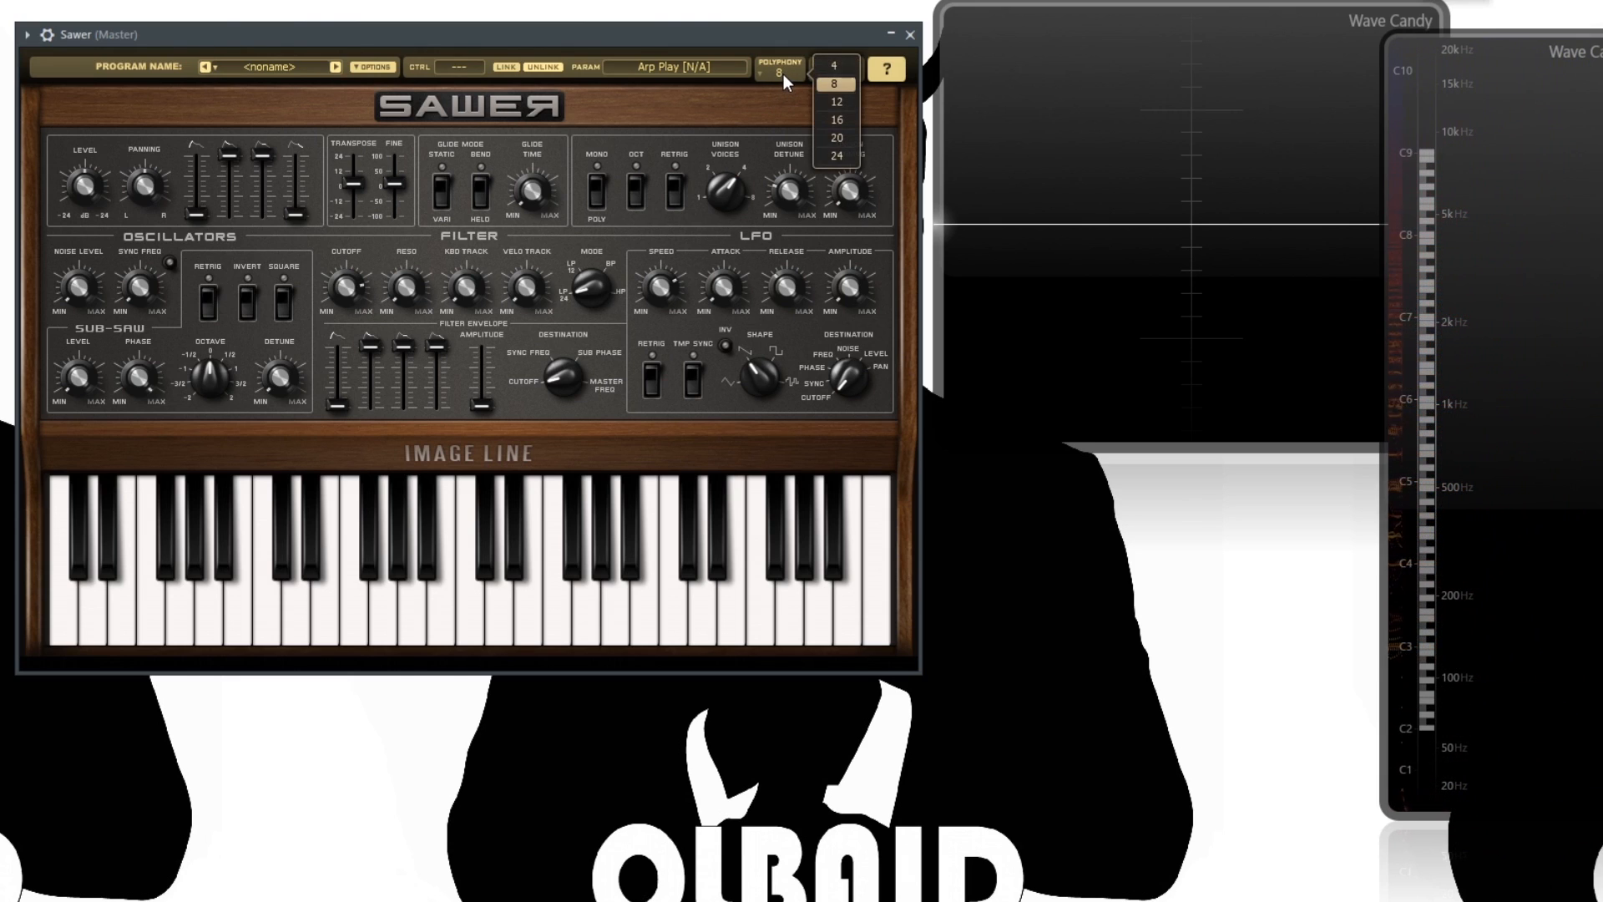
pyautogui.click(847, 104)
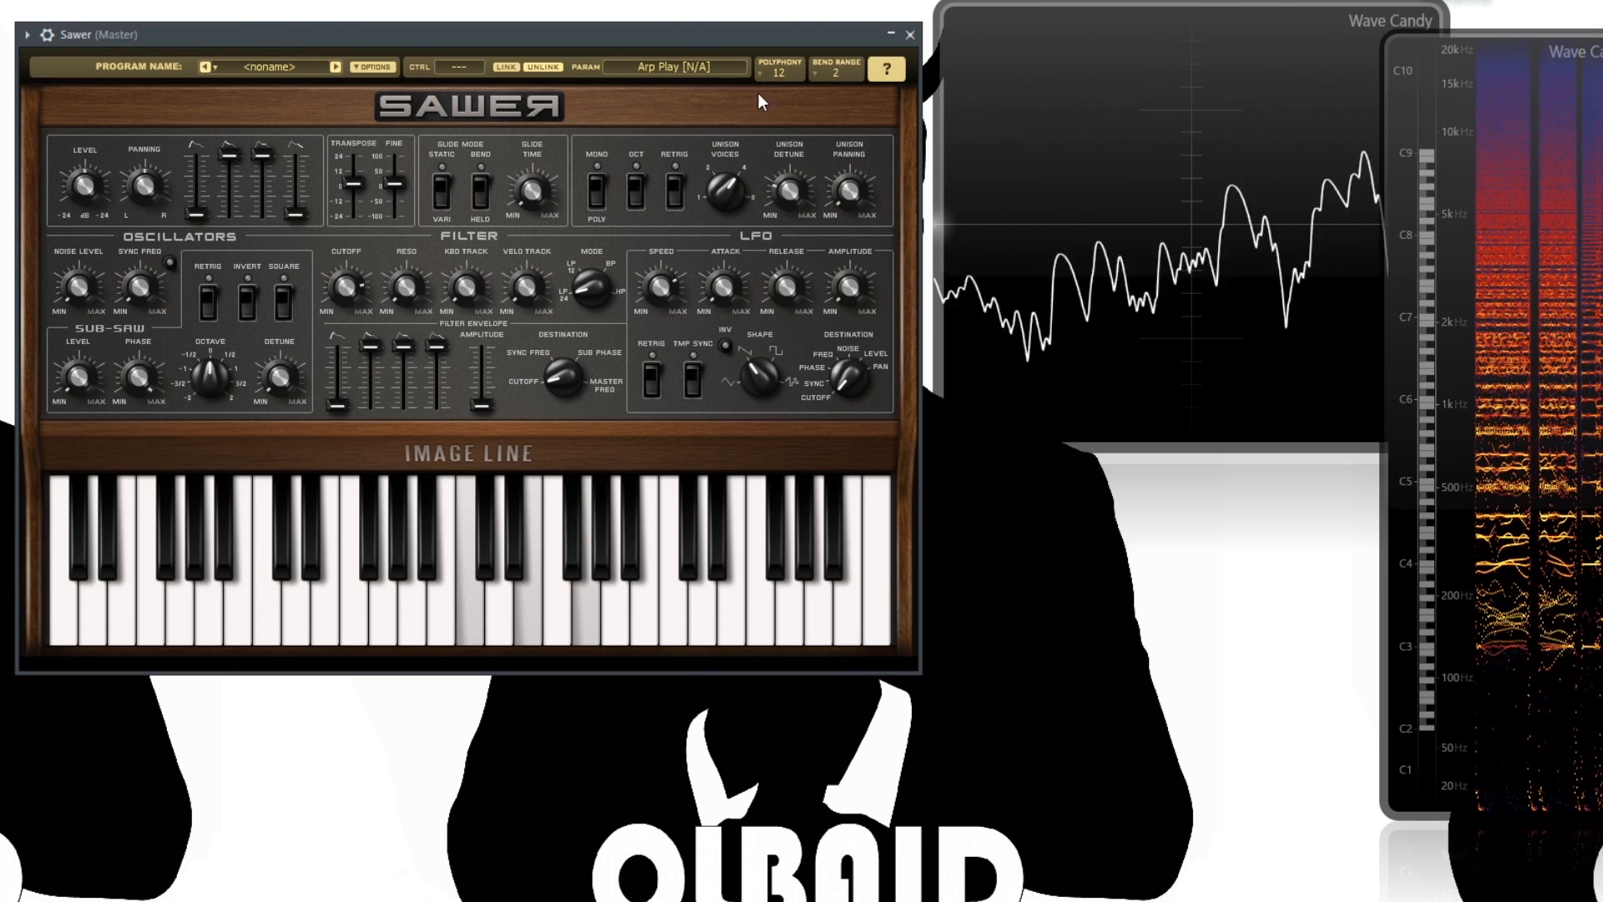
pyautogui.click(780, 74)
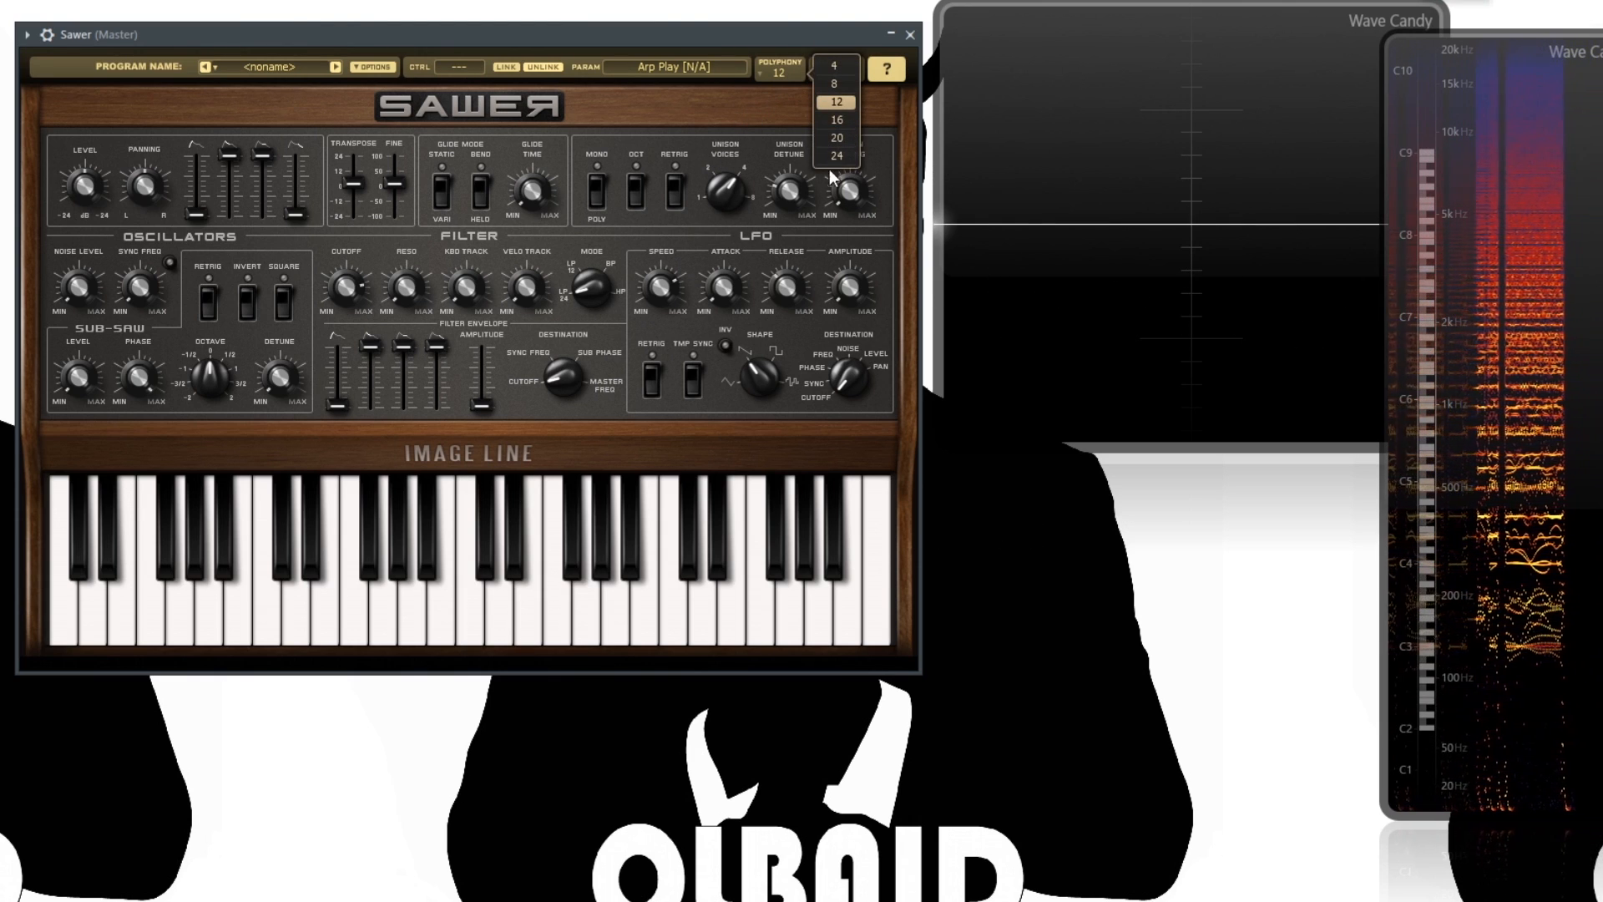
pyautogui.click(738, 116)
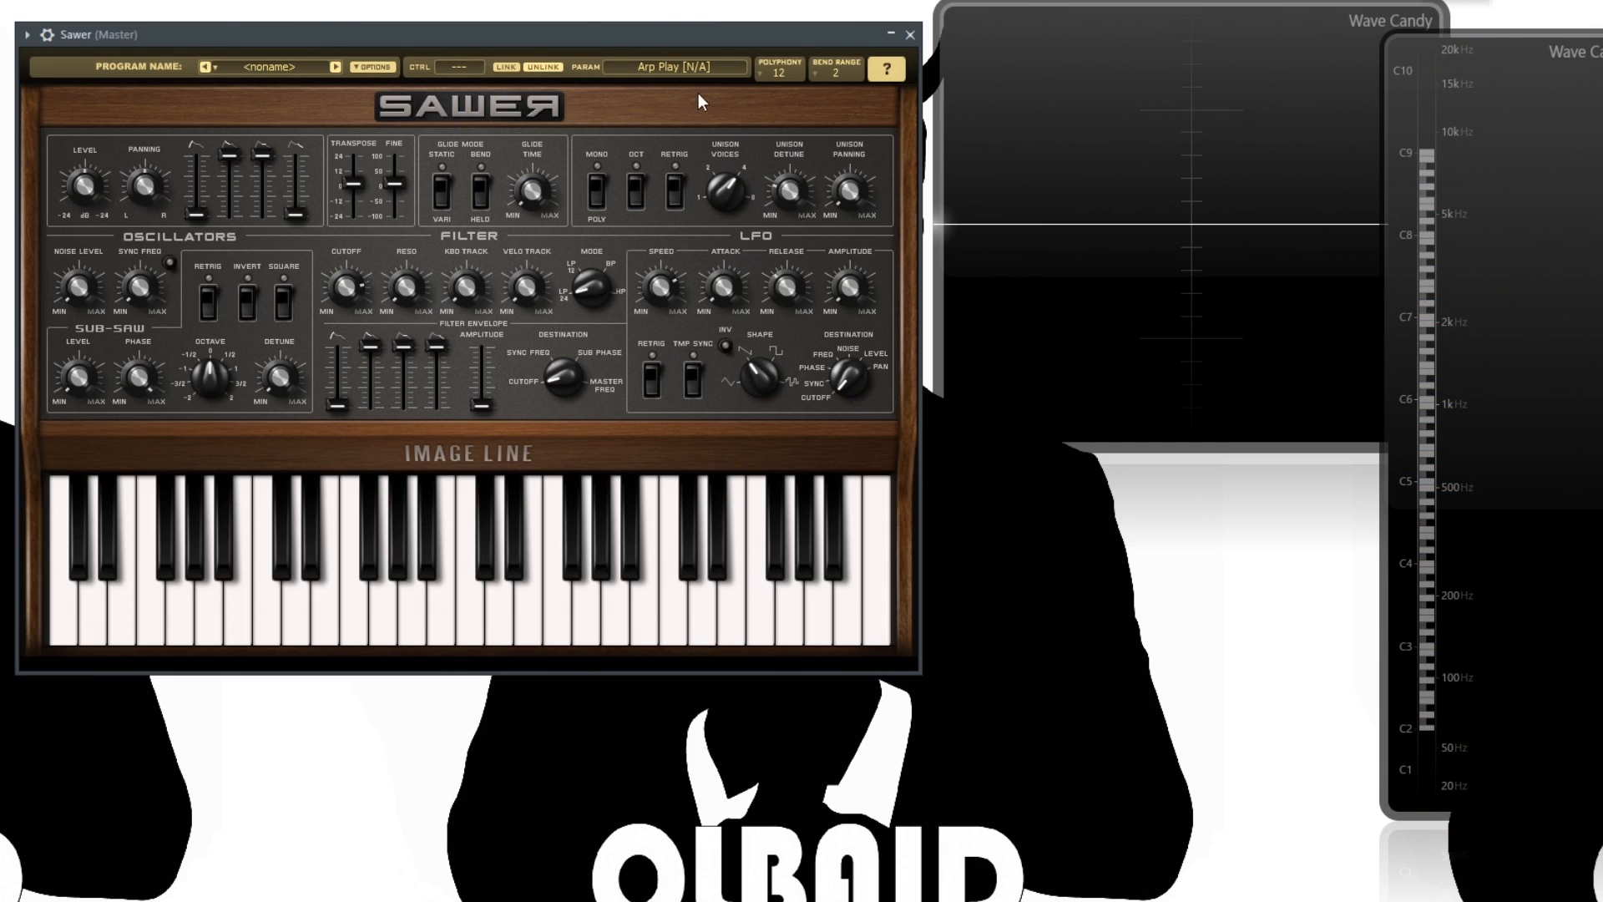
pyautogui.click(789, 75)
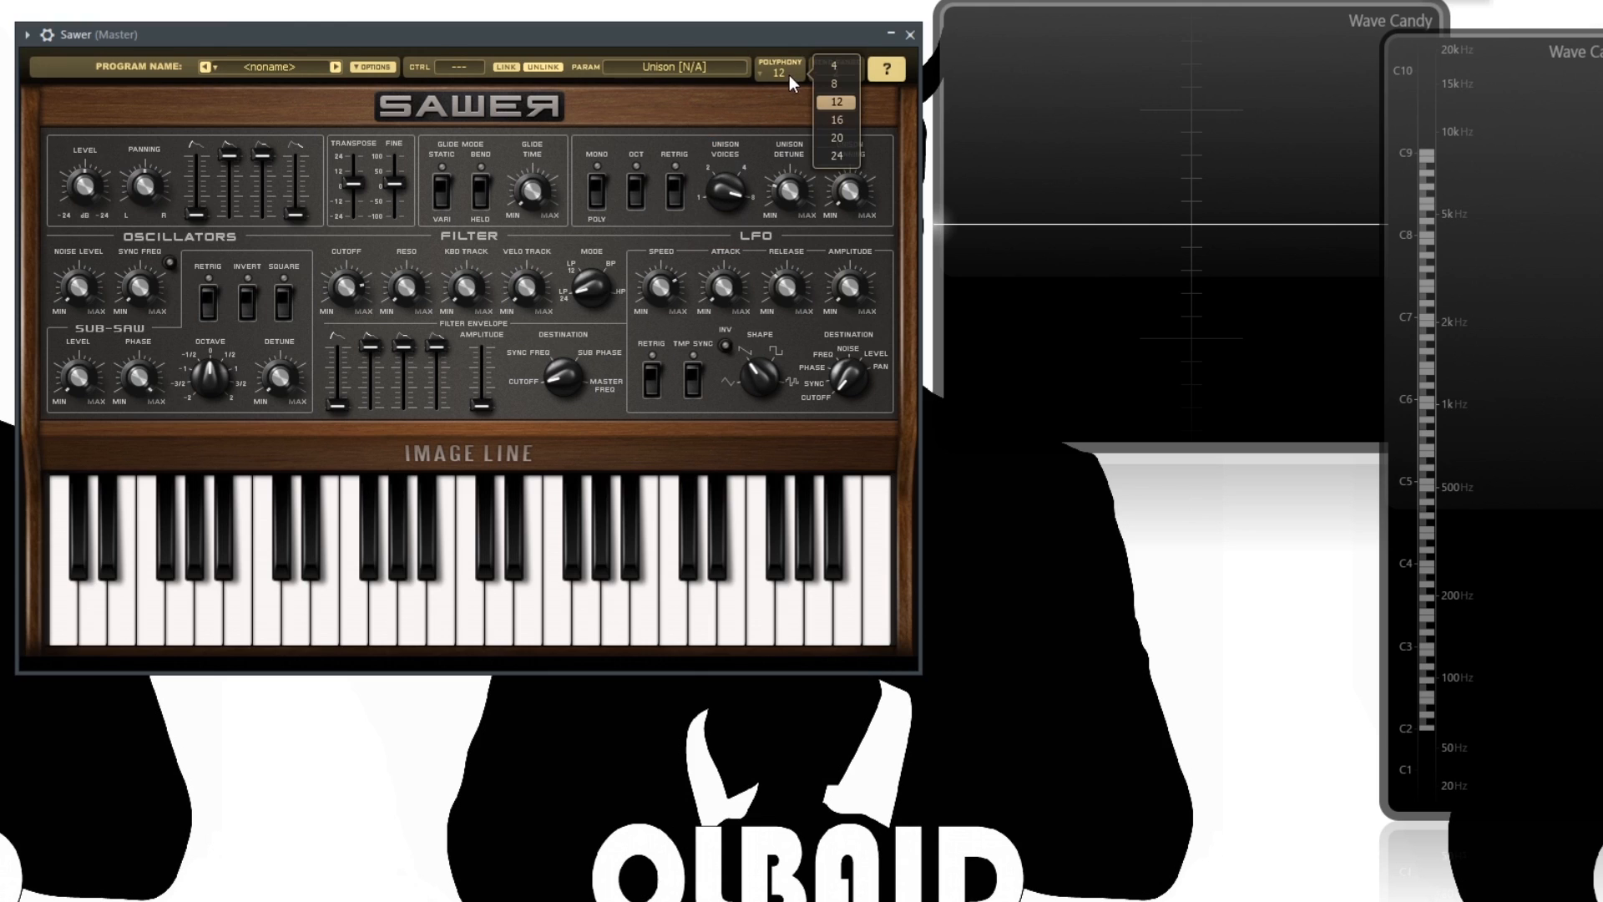
pyautogui.click(837, 157)
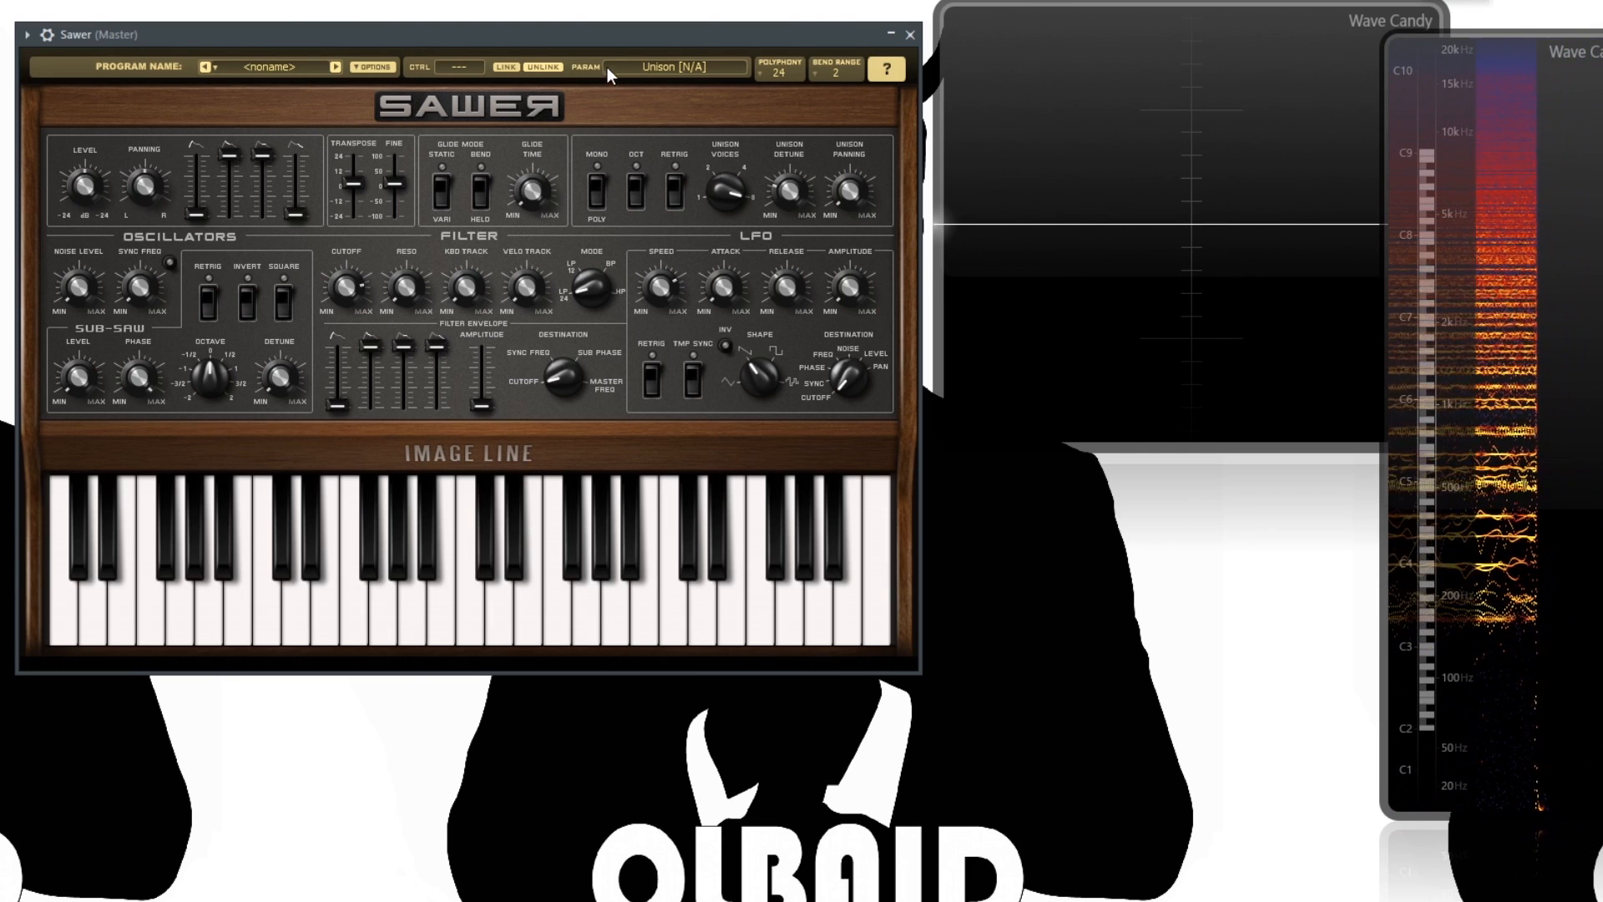
# Reset the synthesizer program to its defaults and shift the plugin window slightly down
pyautogui.moveTo(594, 28)
pyautogui.mouseDown()
pyautogui.moveTo(608, 54)
pyautogui.moveTo(595, 45)
pyautogui.mouseUp()
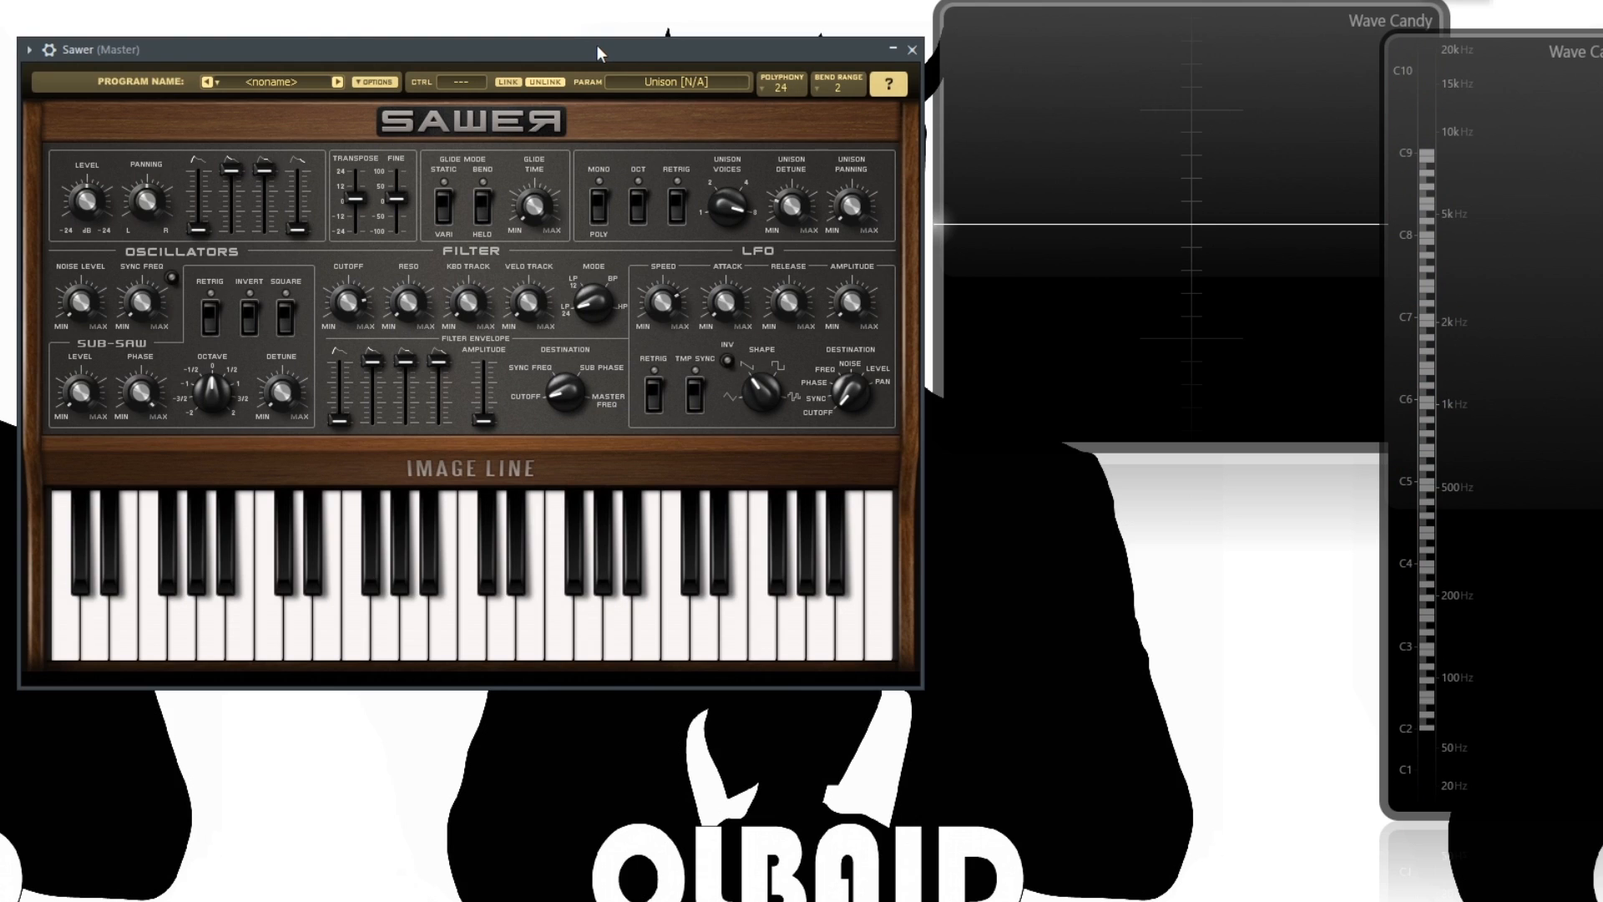
pyautogui.click(374, 81)
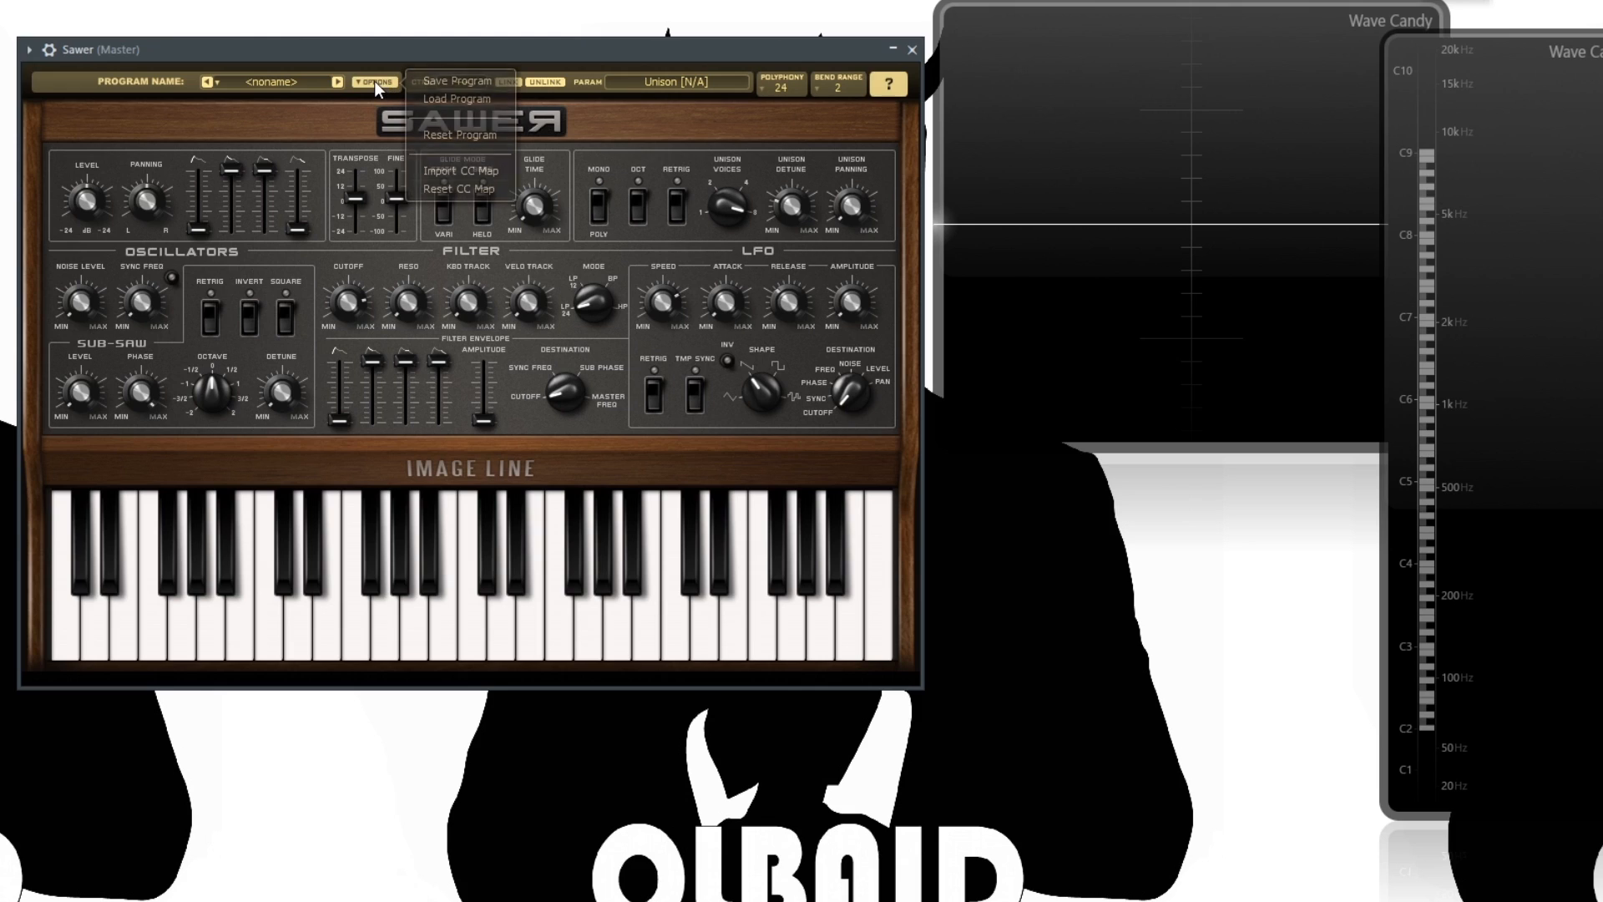
pyautogui.click(458, 136)
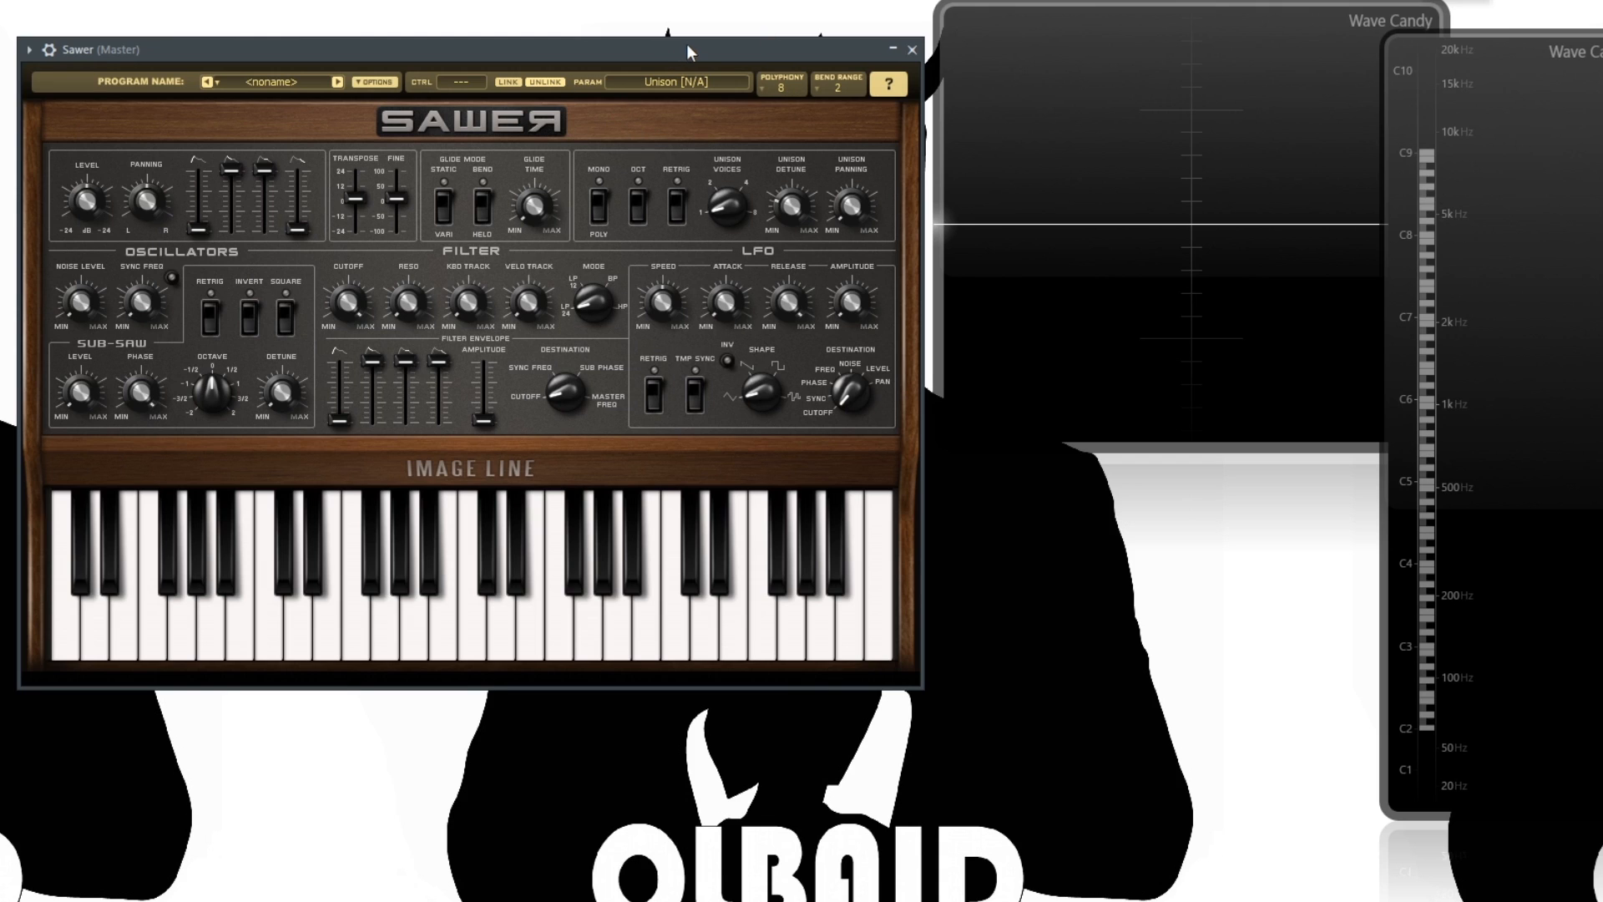
pyautogui.moveTo(688, 52); pyautogui.dragTo(683, 59)
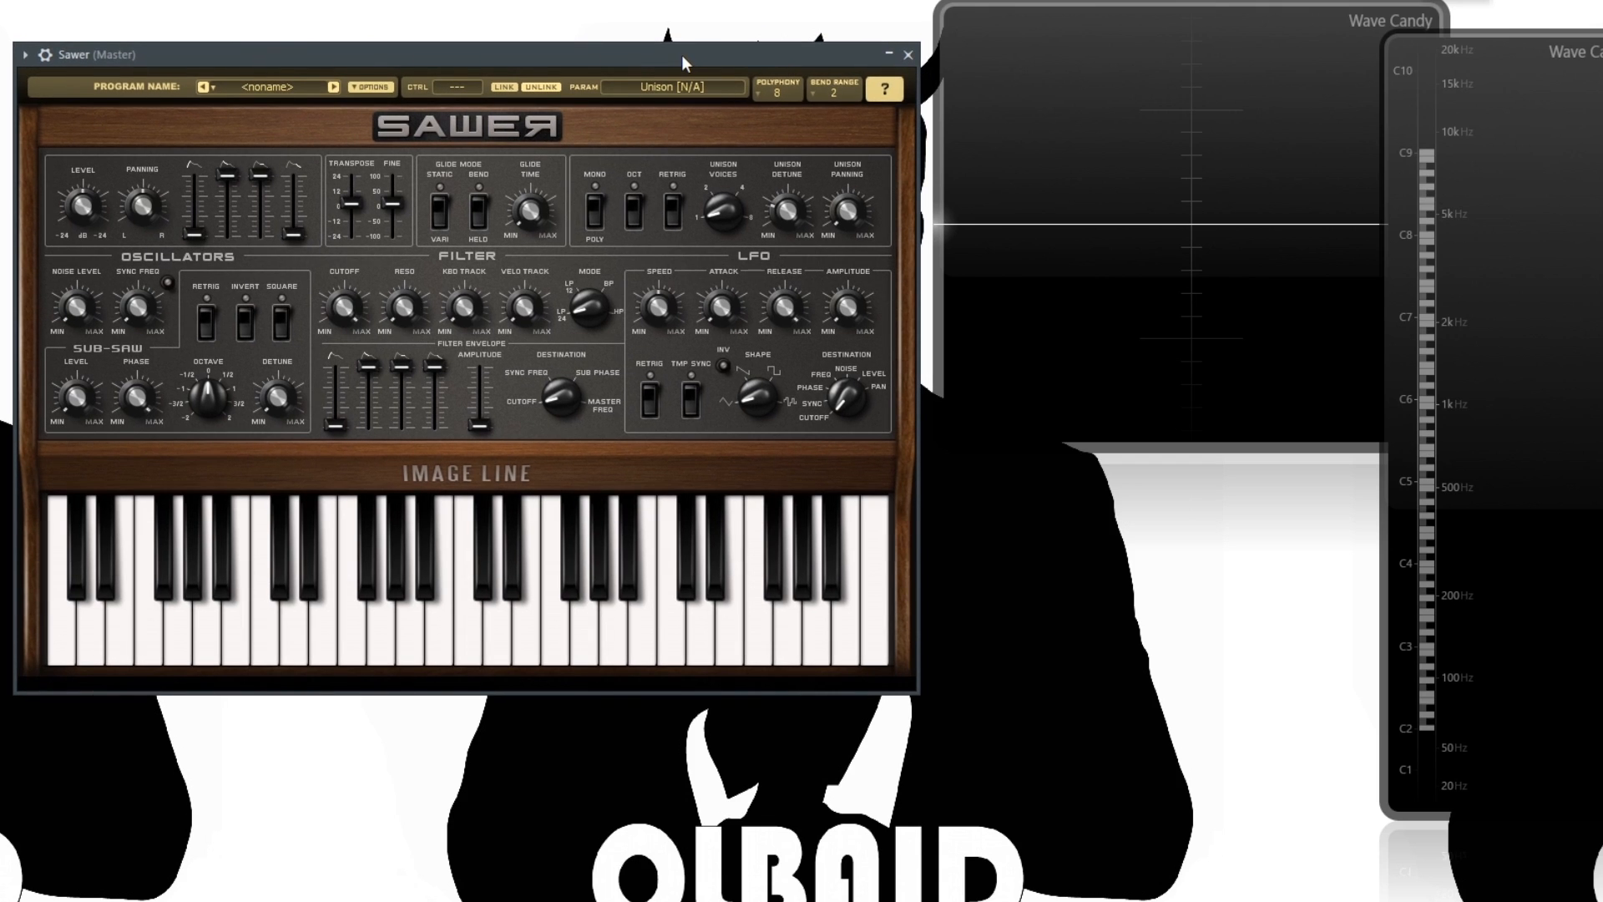
# Play several test notes and a chord to hear the reset program's sound
pyautogui.press('z')
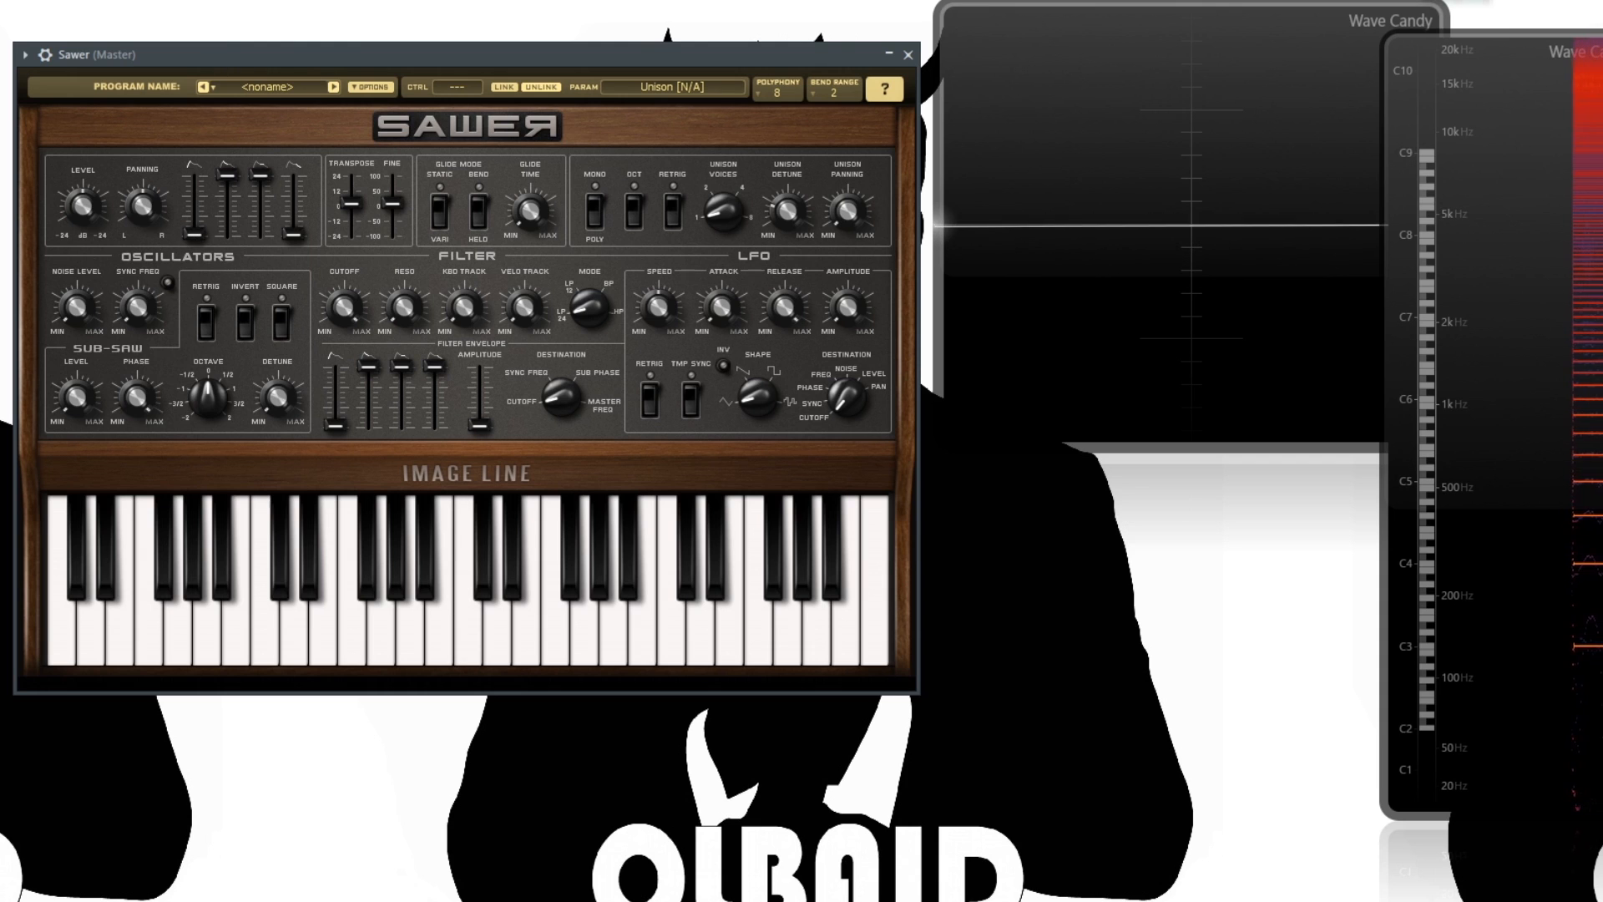
pyautogui.press('z')
pyautogui.press('c')
pyautogui.press('b')
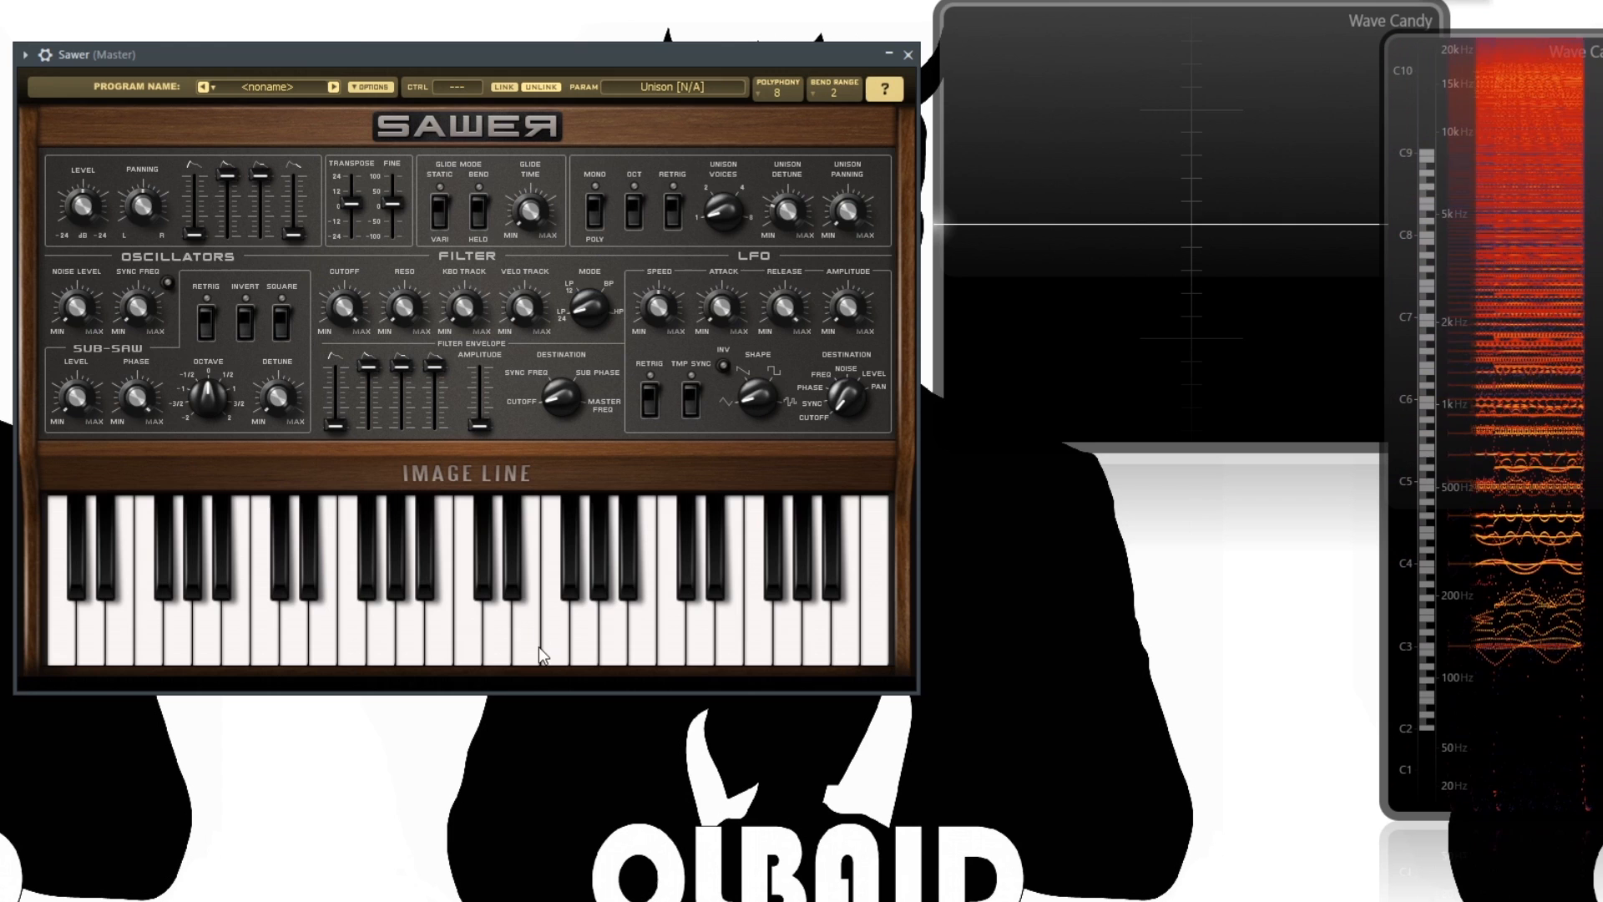
pyautogui.press('z')
pyautogui.press('z')
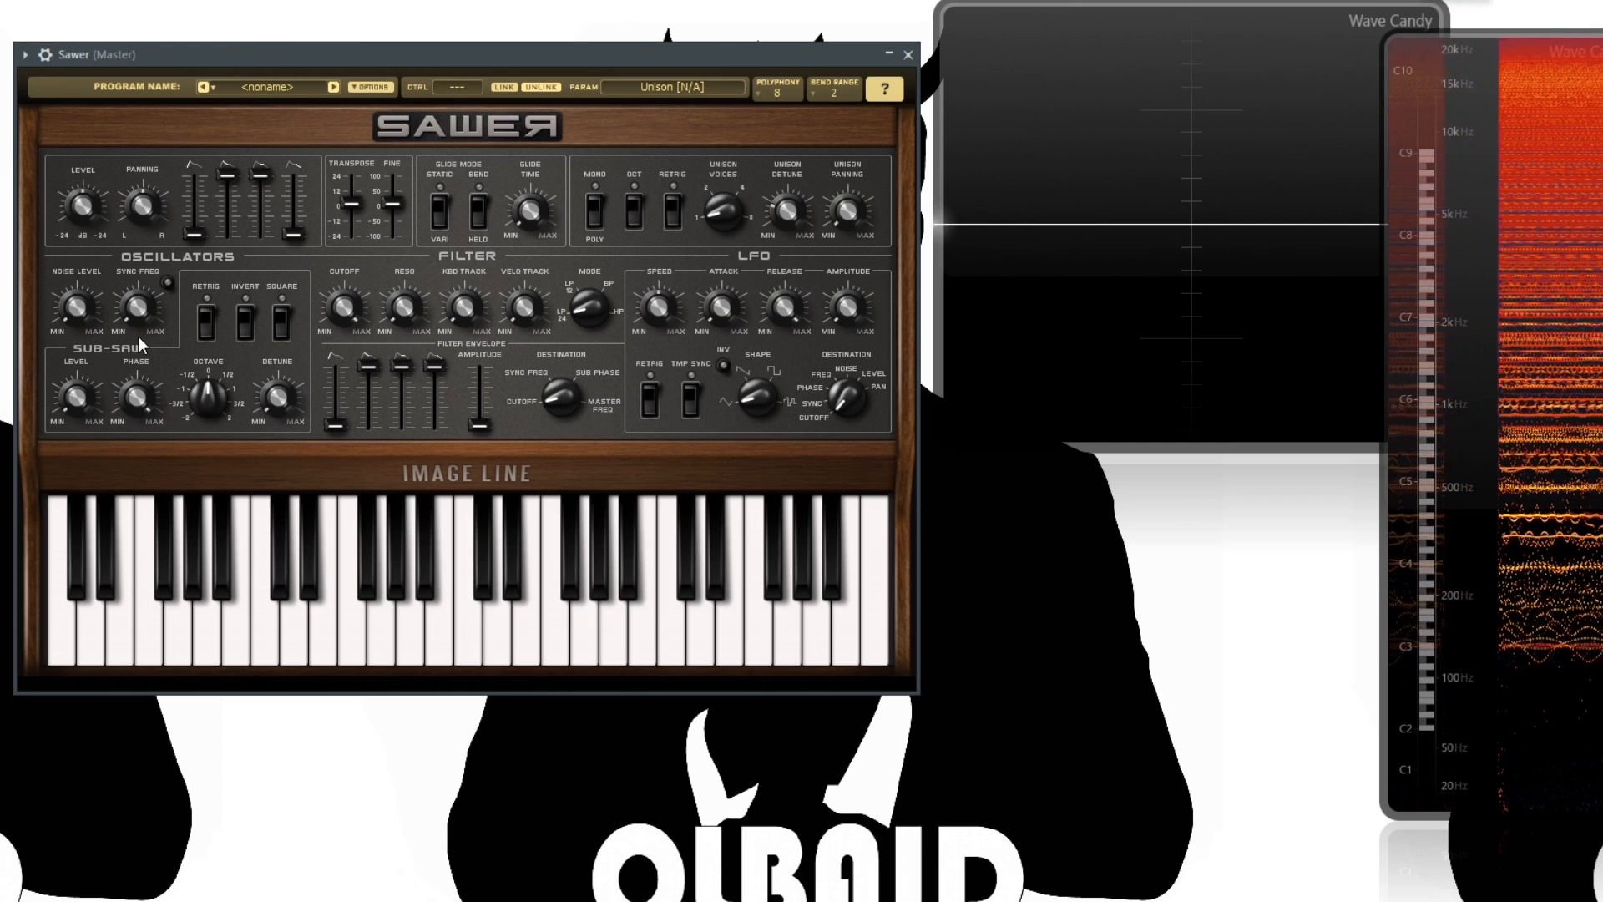
# Adjust the sub-saw level and detune while playing a test chord
pyautogui.moveTo(83, 409)
pyautogui.mouseDown()
pyautogui.moveTo(83, 367)
pyautogui.moveTo(81, 407)
pyautogui.mouseUp()
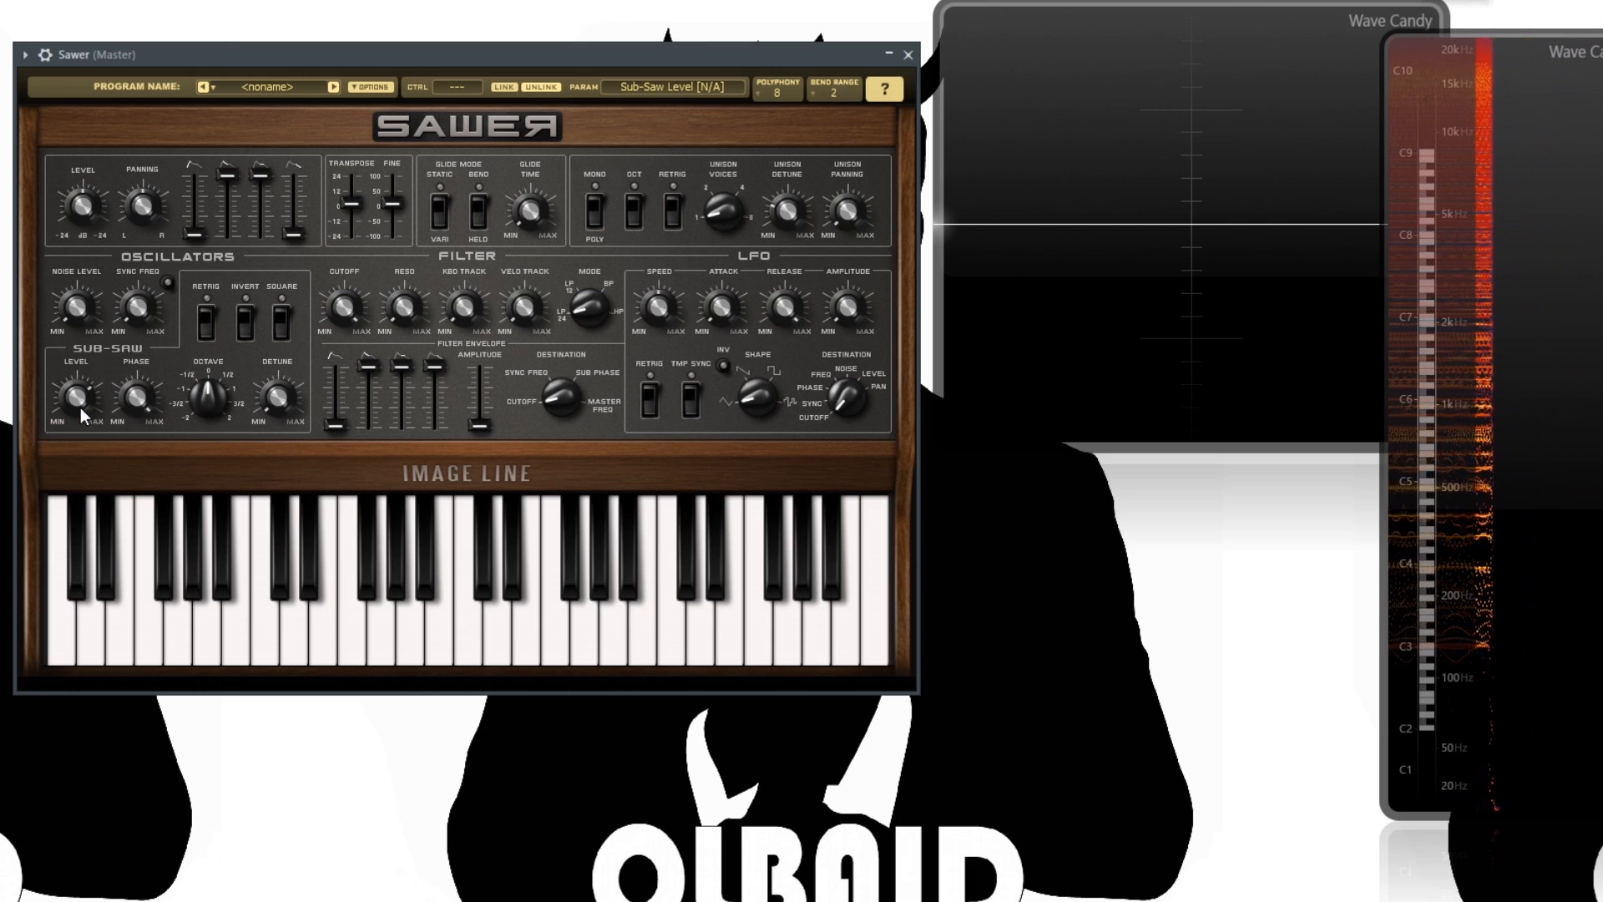
pyautogui.press('z')
pyautogui.press('c')
pyautogui.press('b')
pyautogui.moveTo(278, 398)
pyautogui.mouseDown()
pyautogui.moveTo(278, 414)
pyautogui.moveTo(277, 373)
pyautogui.mouseUp()
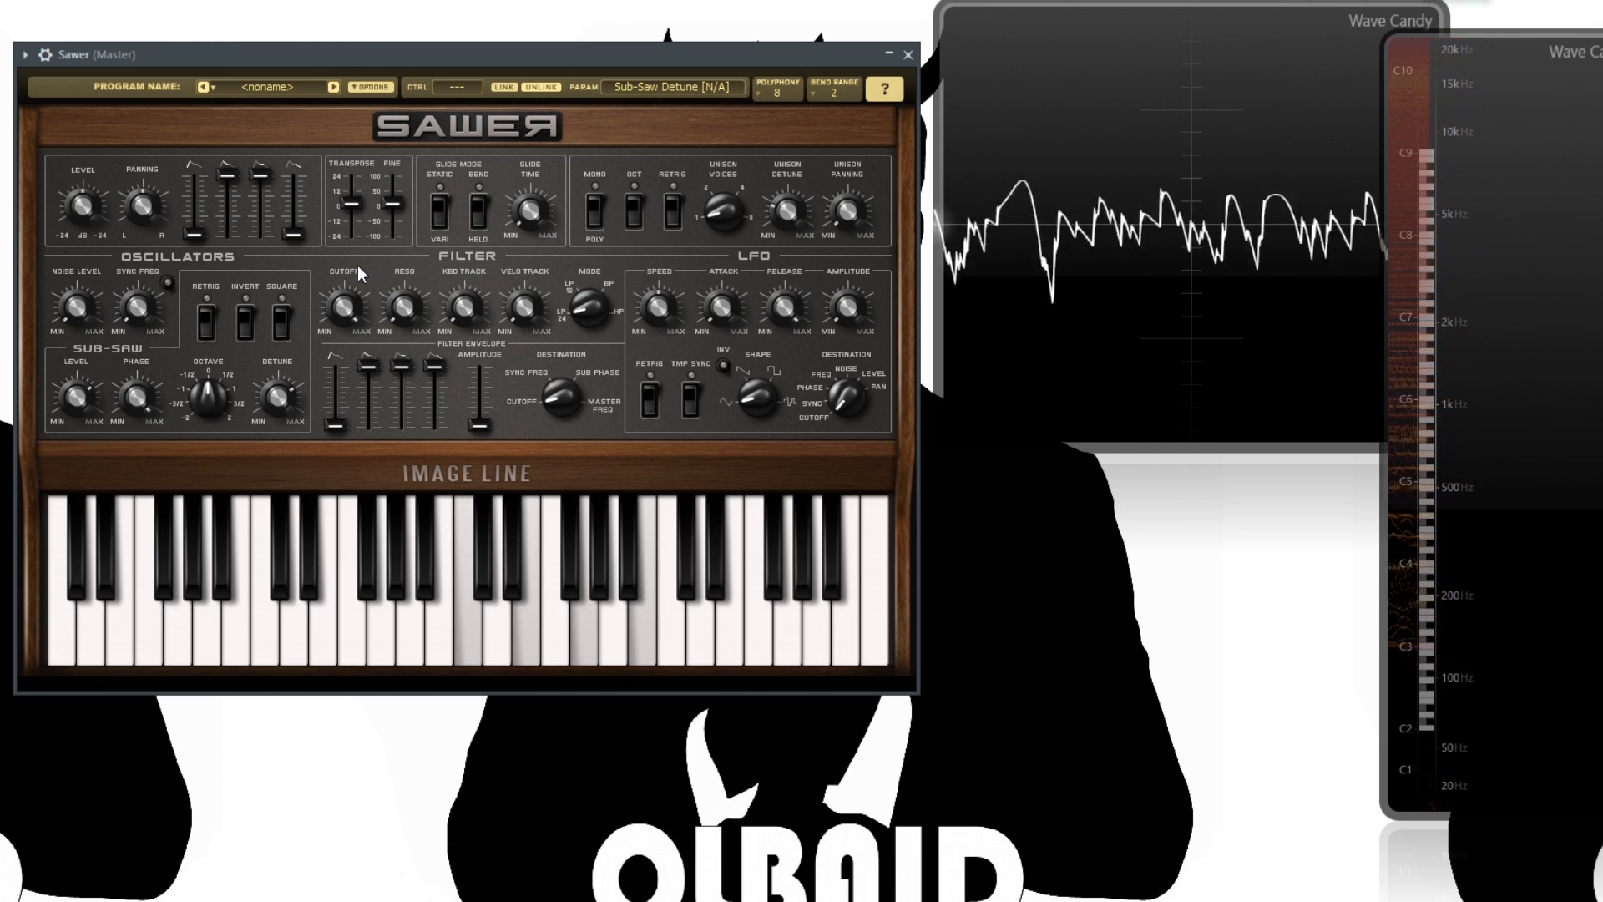
# Reshape the master envelope from attack to release, and adjust the attack and decay of the filter envelope
pyautogui.click(194, 233)
pyautogui.moveTo(195, 232); pyautogui.dragTo(291, 212)
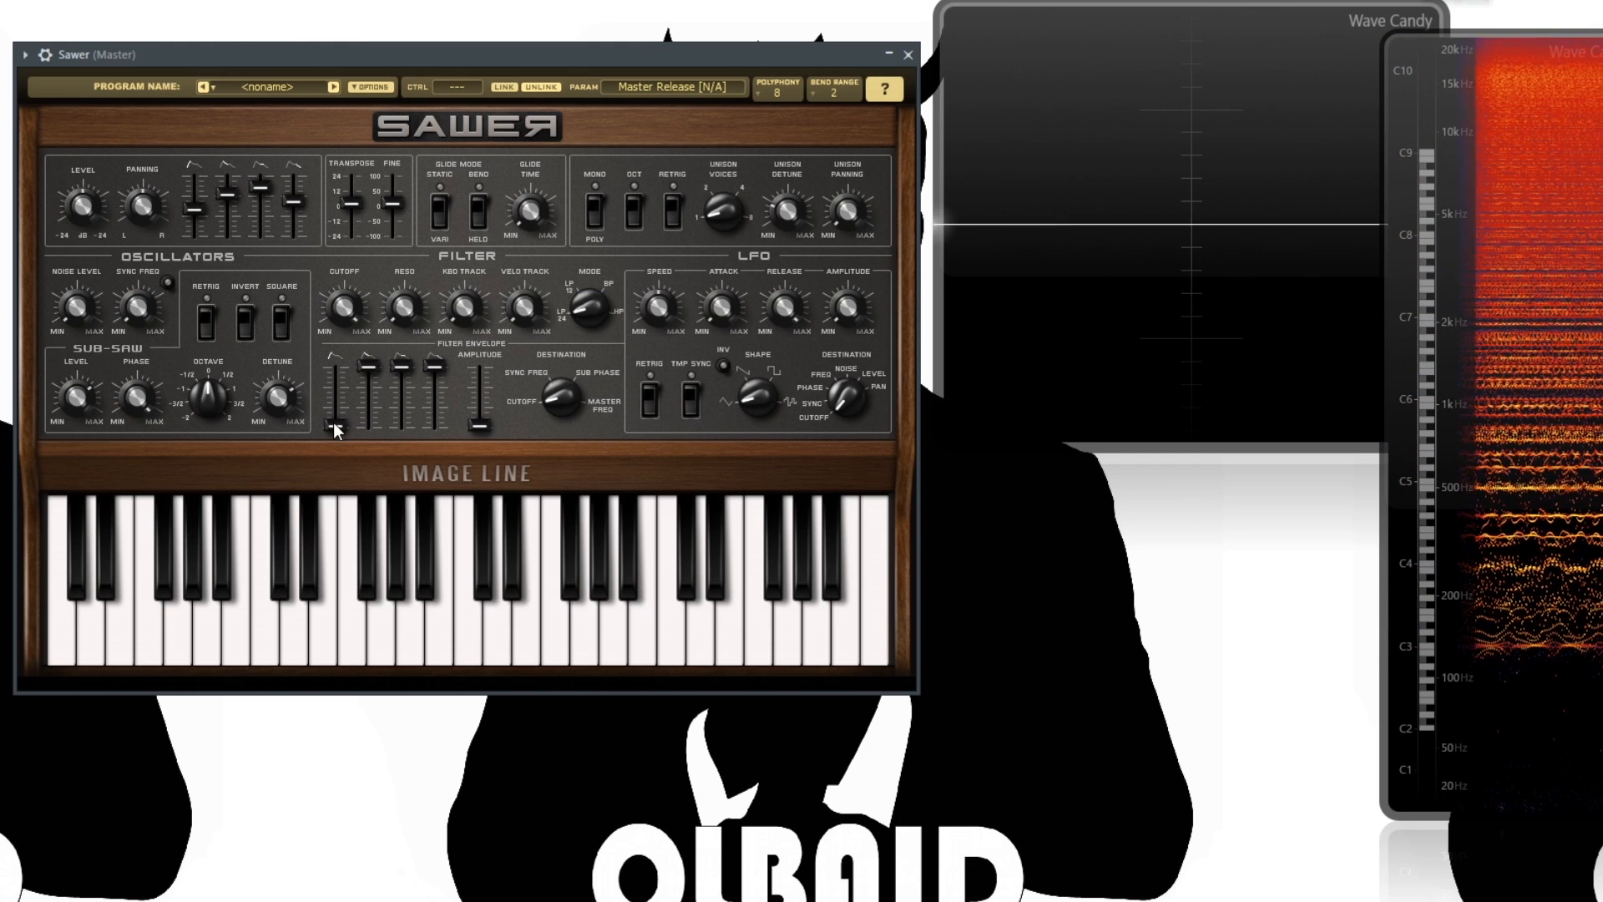
pyautogui.moveTo(335, 424); pyautogui.dragTo(368, 377)
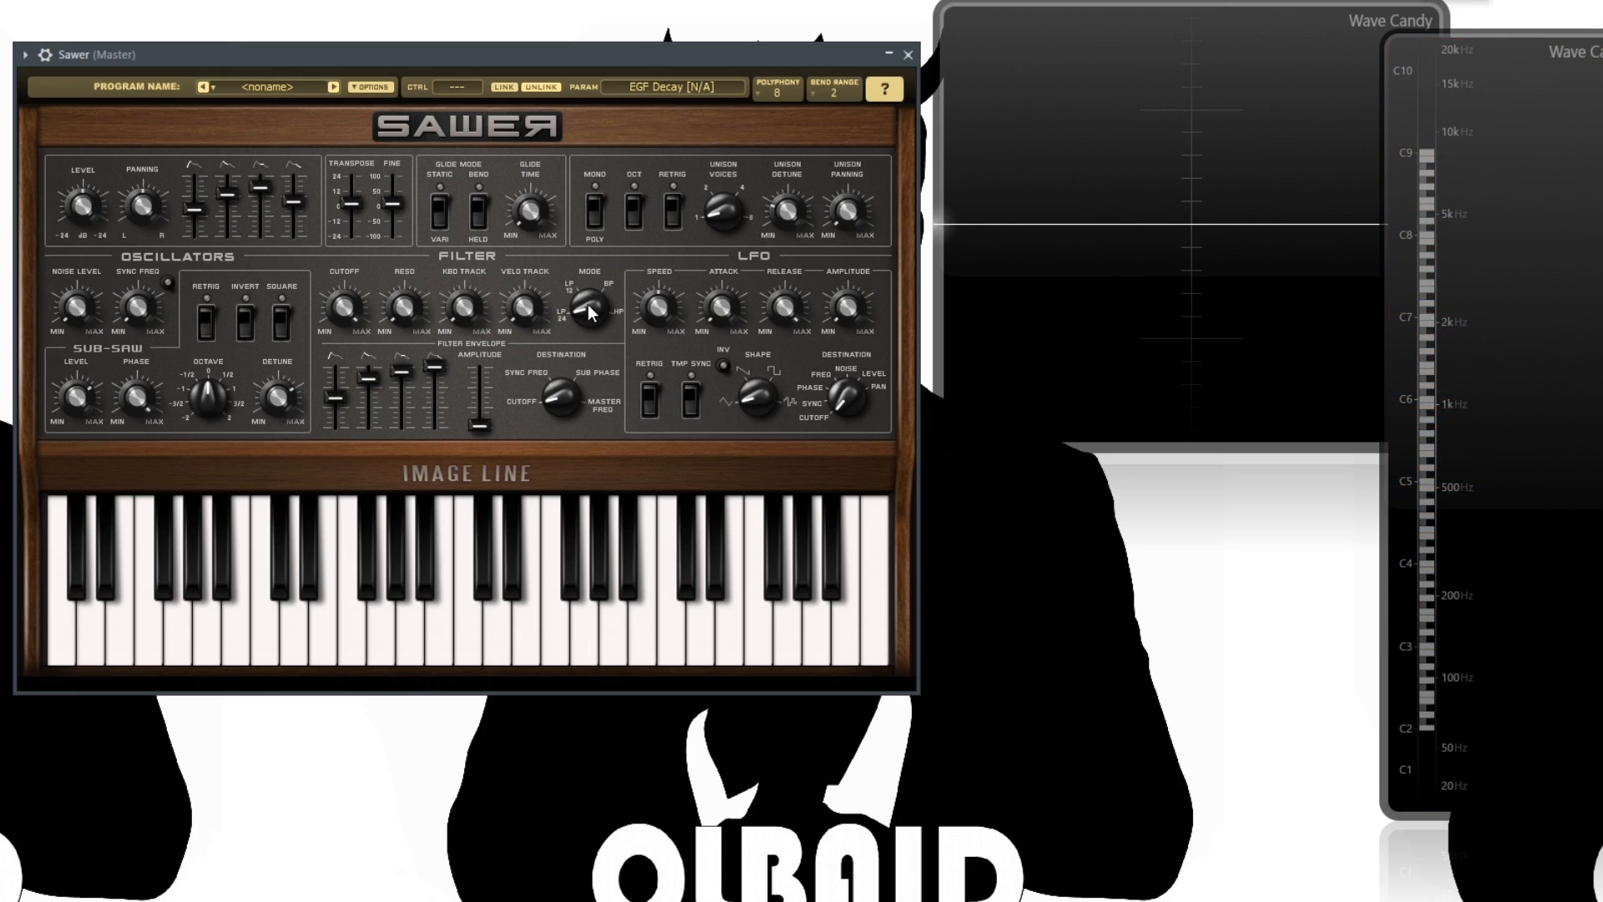
# Balance filter cutoff and resonance, raise the filter envelope amplitude, and adjust the filter and master release times
pyautogui.click(335, 308)
pyautogui.moveTo(478, 426); pyautogui.dragTo(478, 385)
pyautogui.click(403, 316)
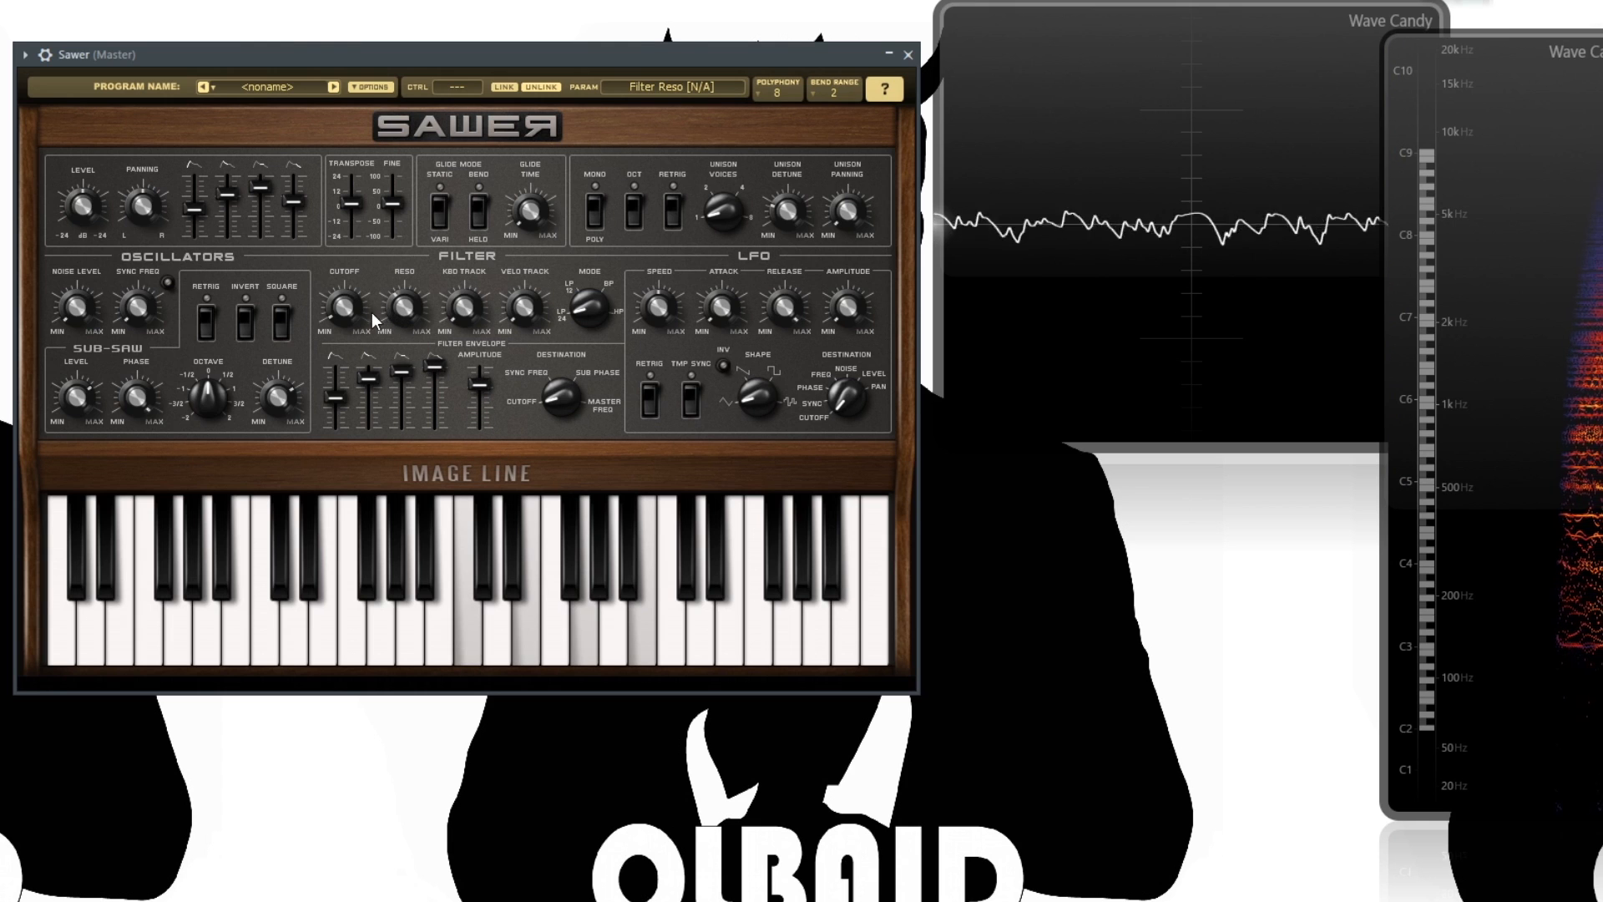
pyautogui.click(342, 311)
pyautogui.click(404, 311)
pyautogui.click(343, 312)
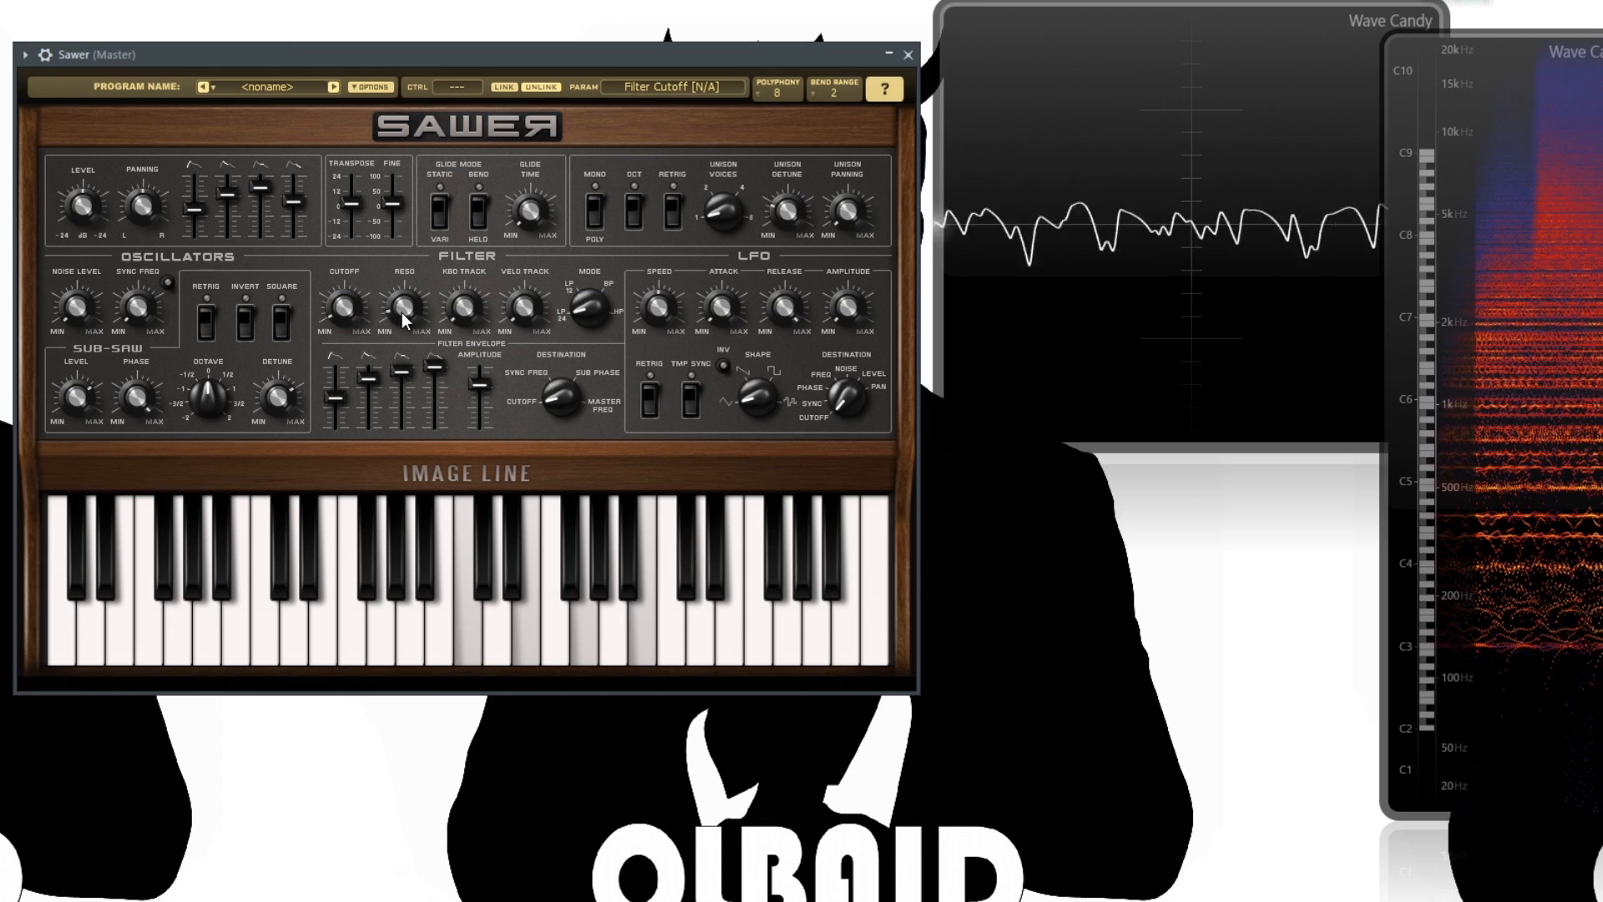
pyautogui.click(434, 365)
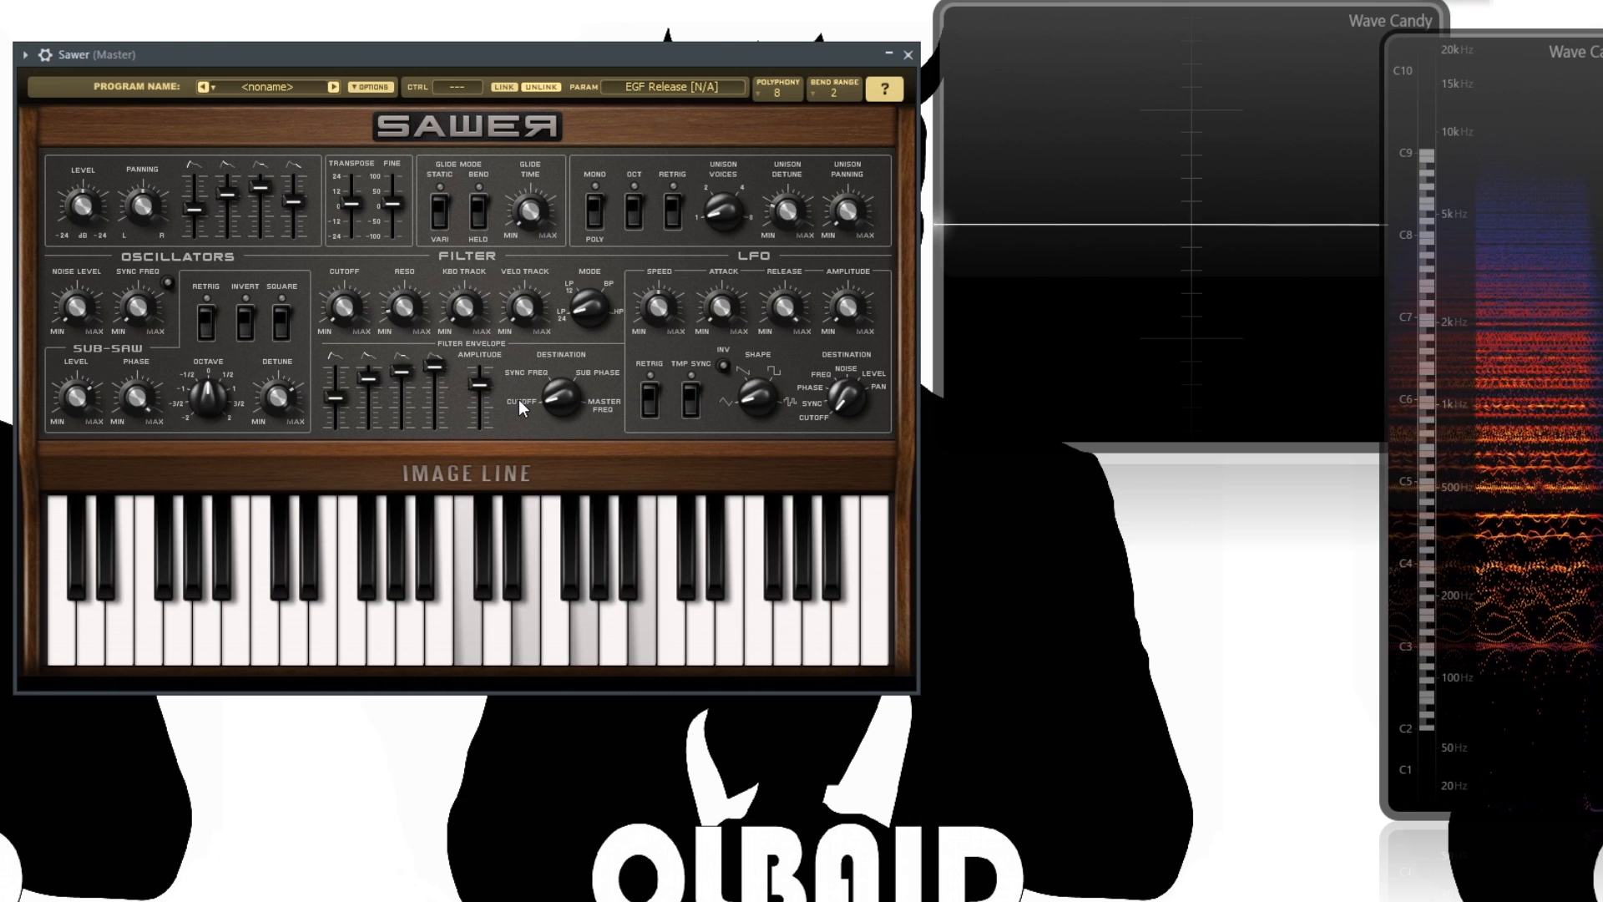
pyautogui.moveTo(295, 203); pyautogui.dragTo(295, 190)
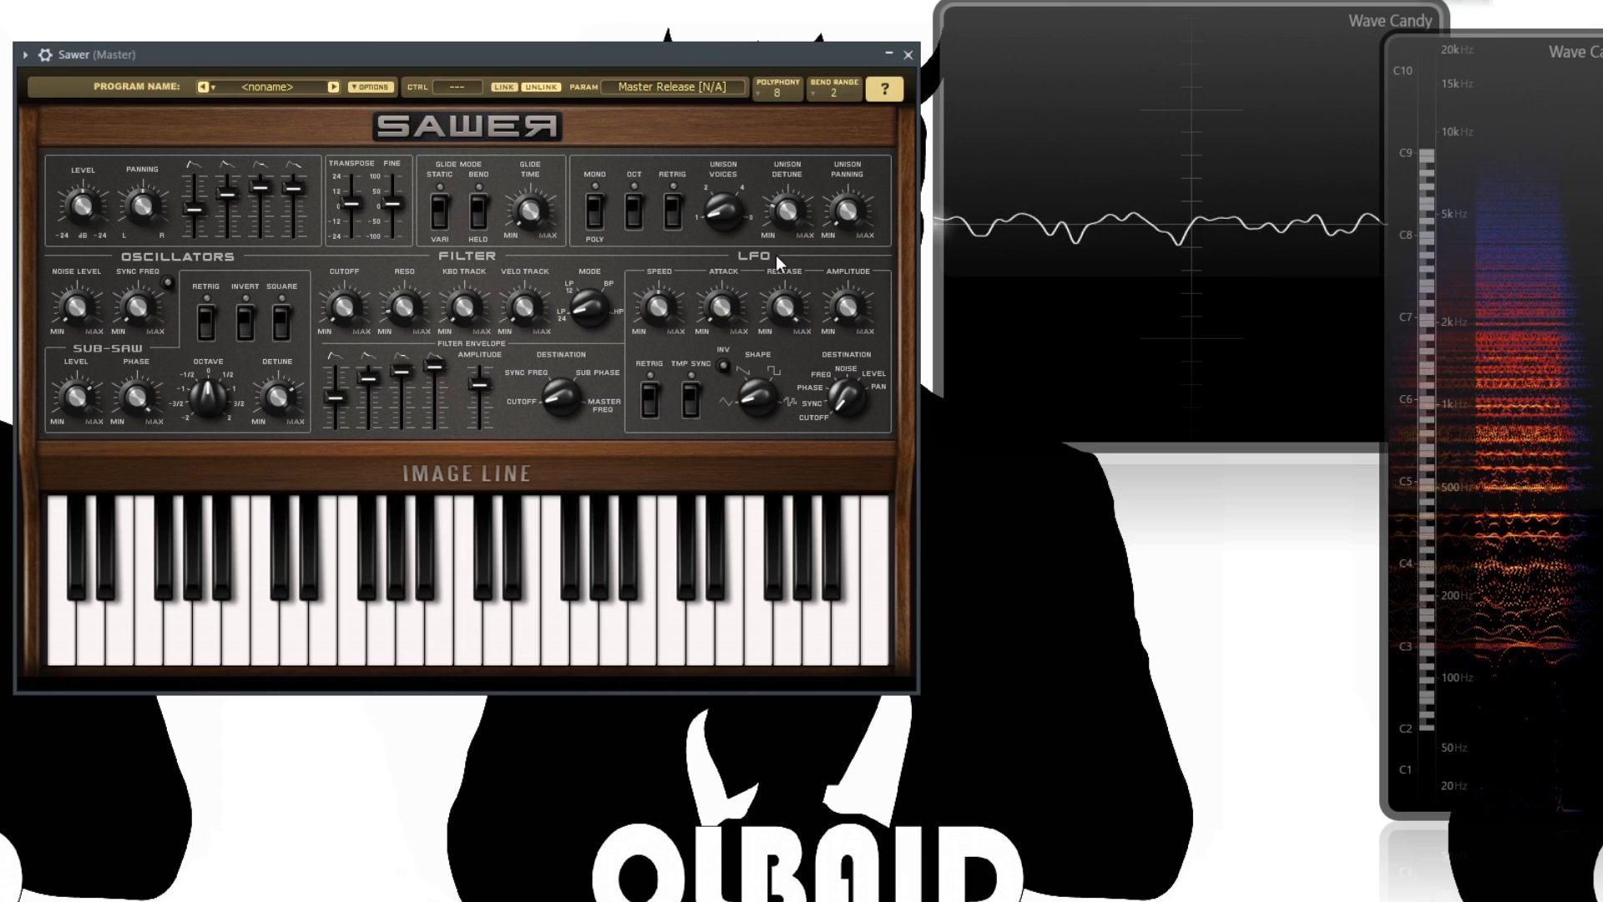
# Set unison to 4 voices with 100 % panning and an adjusted detune, and raise the polyphony to 24
pyautogui.moveTo(718, 210); pyautogui.dragTo(718, 198)
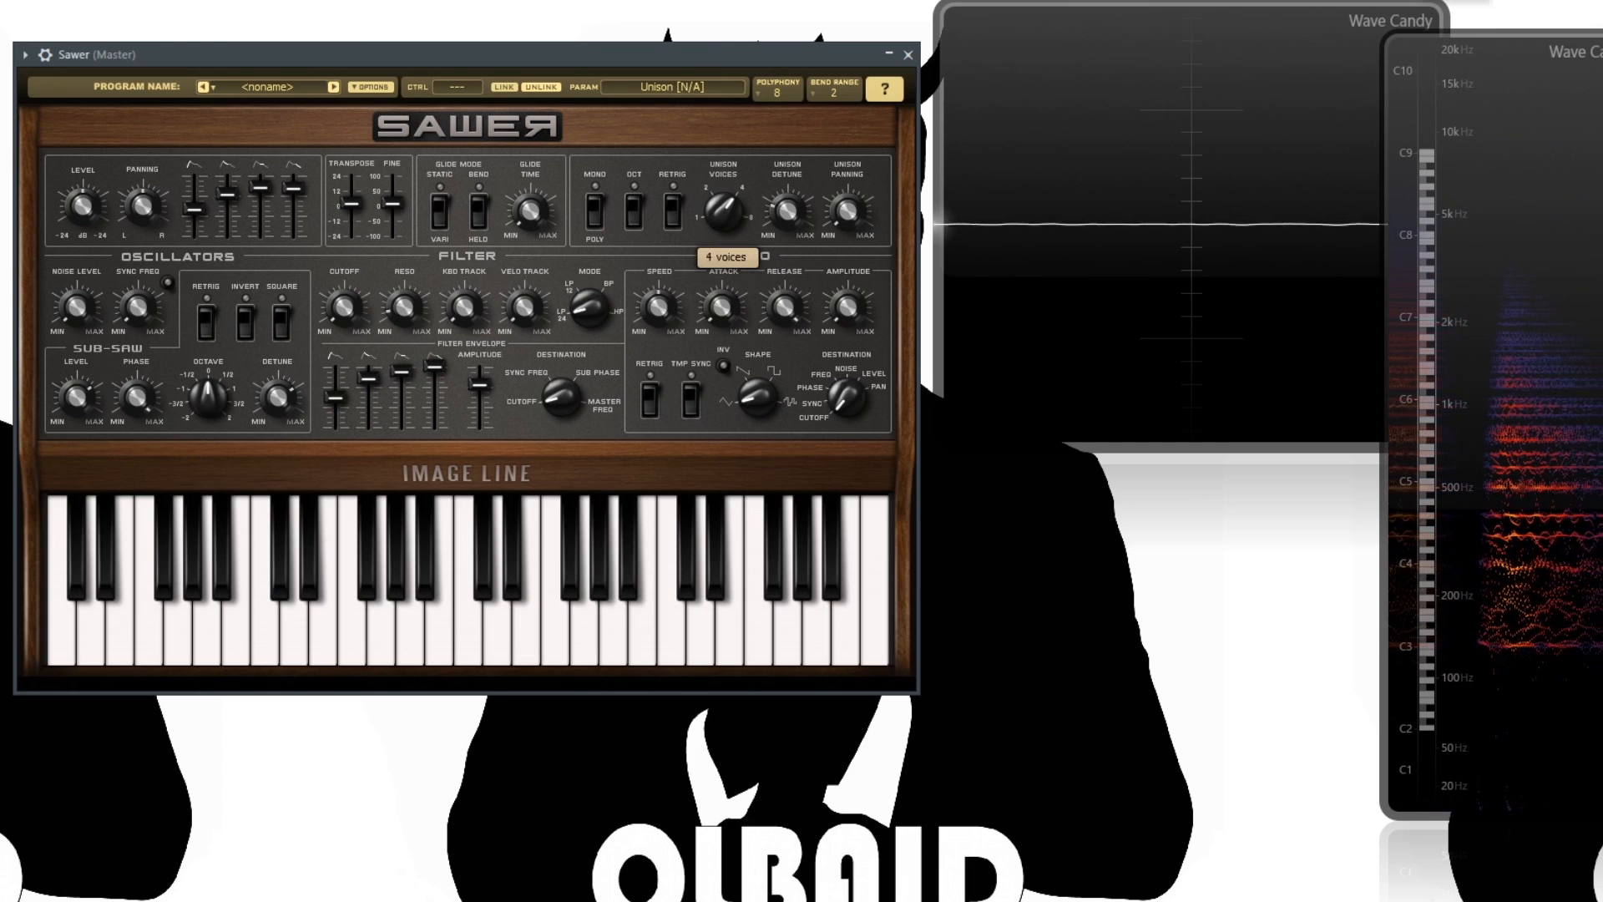
pyautogui.click(838, 224)
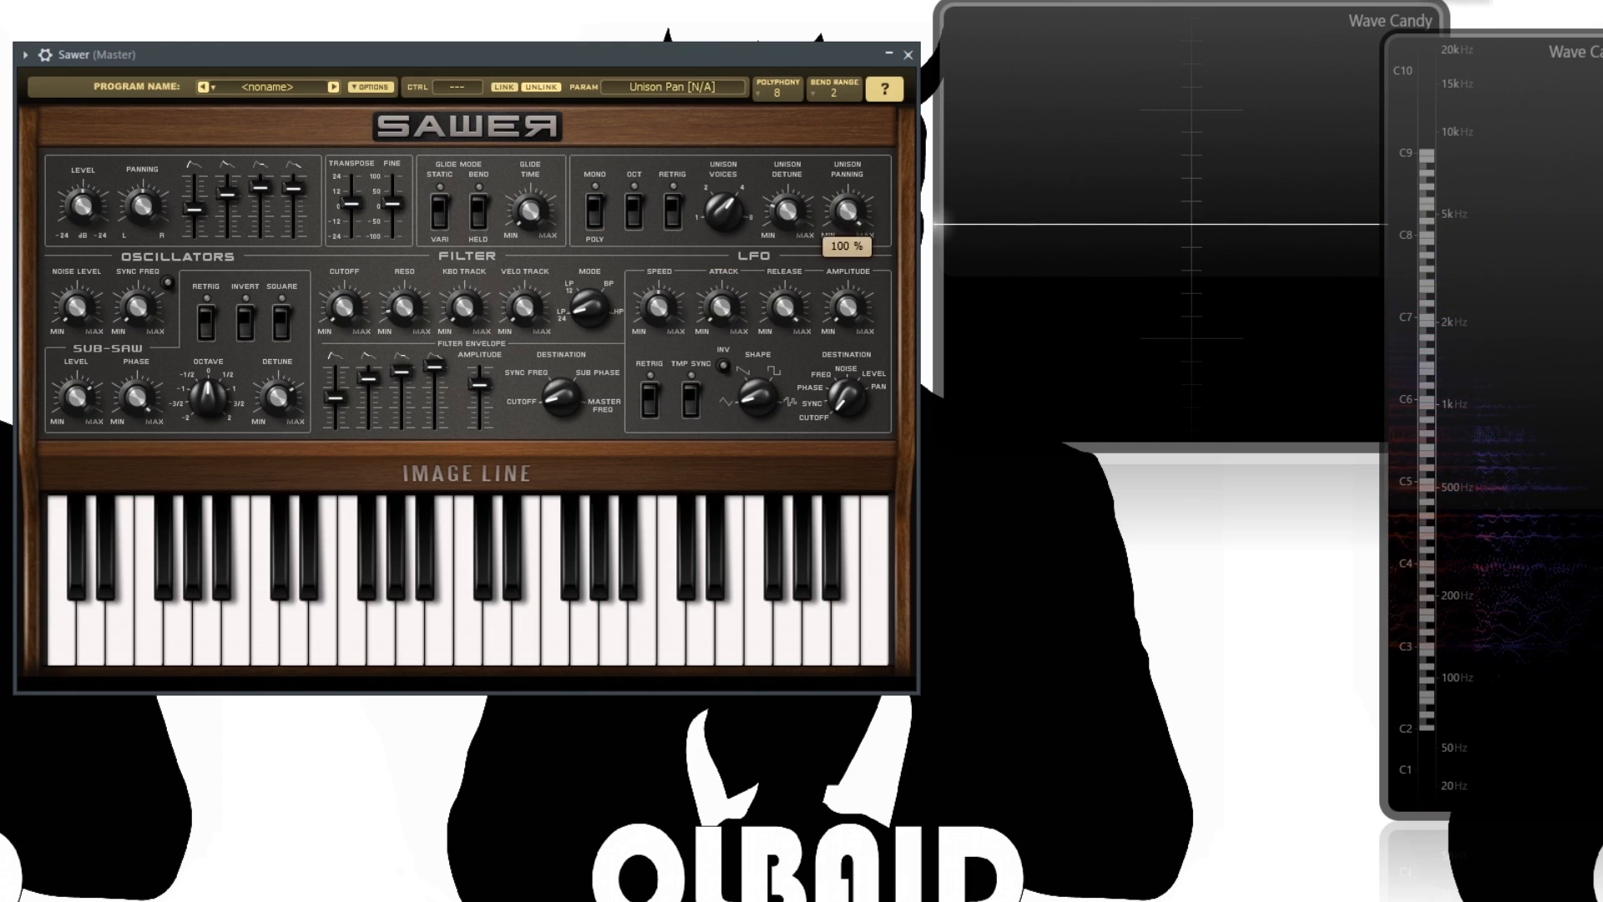
pyautogui.click(783, 199)
pyautogui.moveTo(783, 199); pyautogui.dragTo(785, 207)
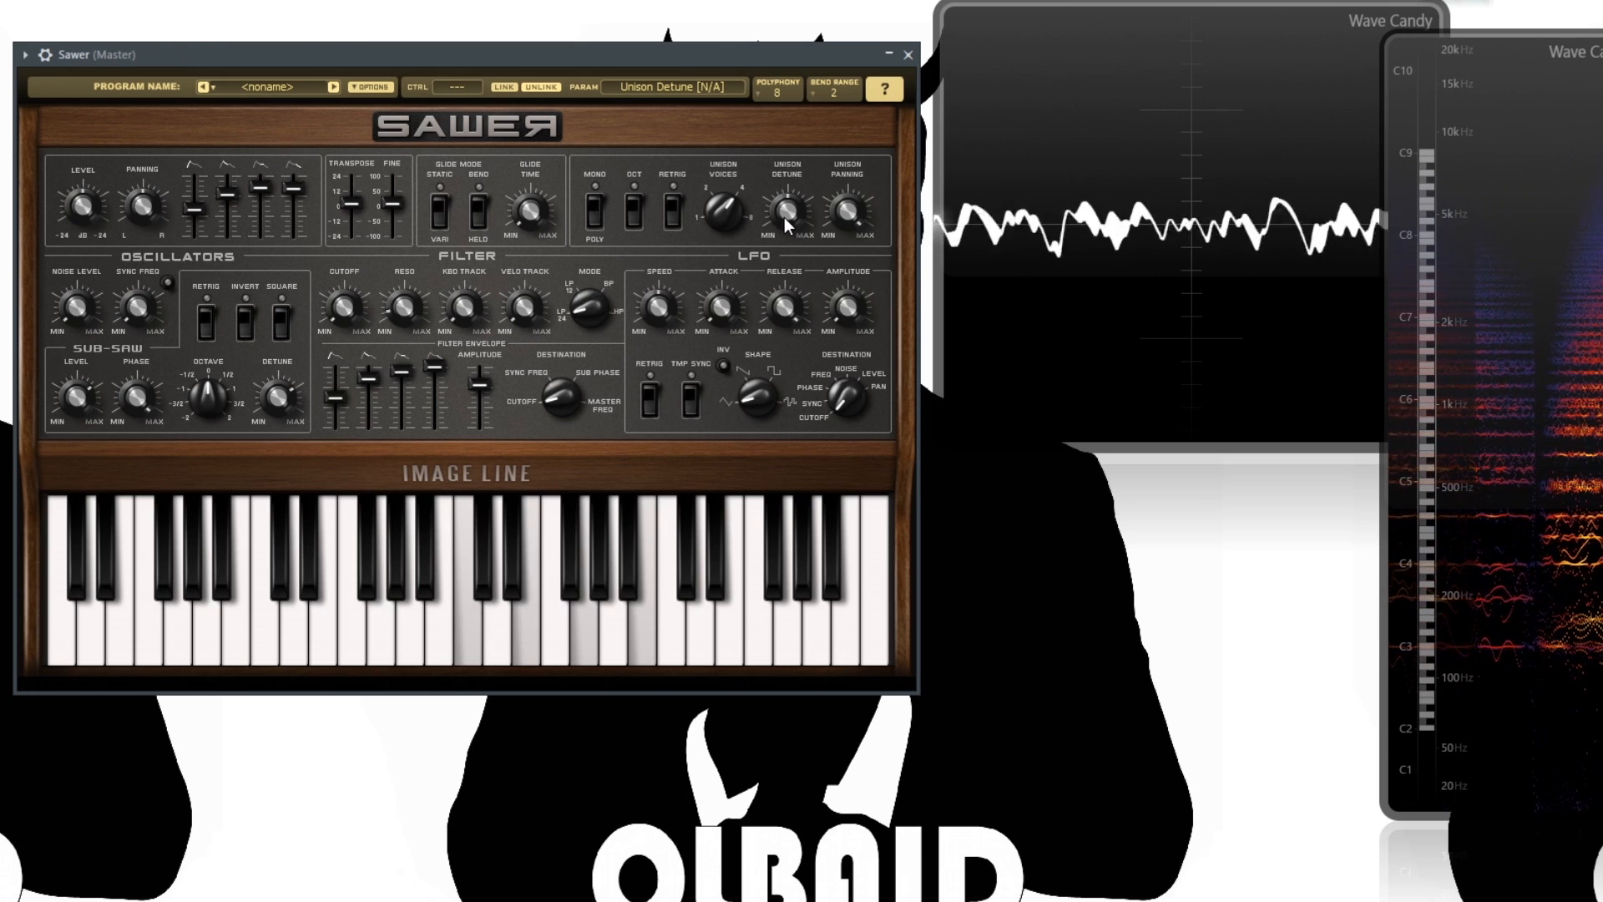
pyautogui.click(775, 88)
pyautogui.click(838, 157)
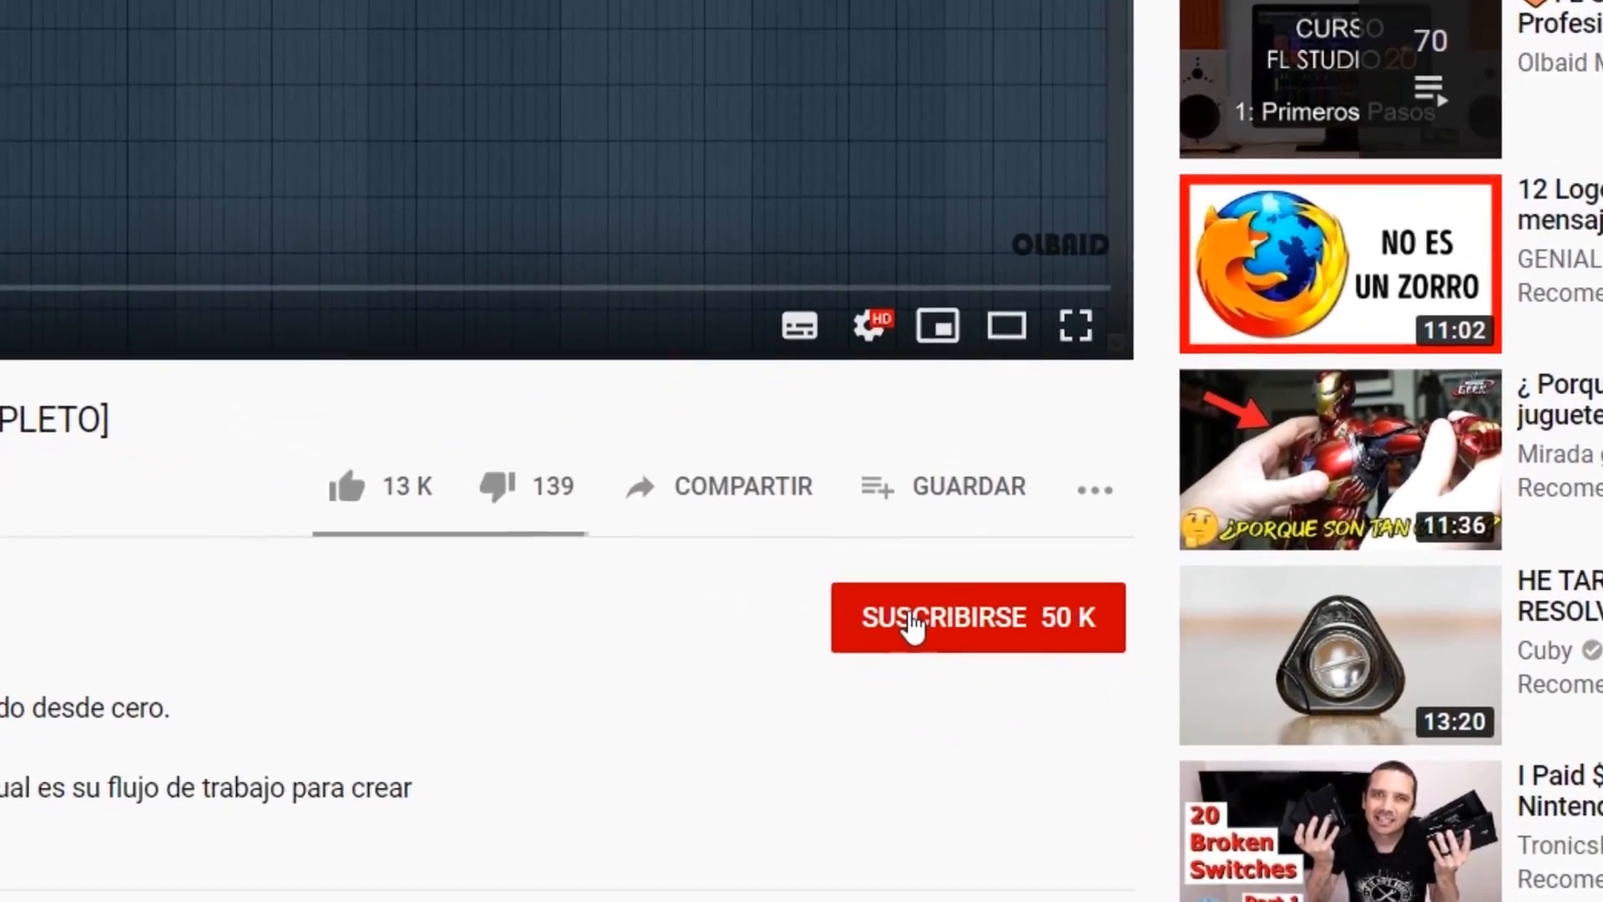
pyautogui.click(912, 624)
pyautogui.click(1094, 621)
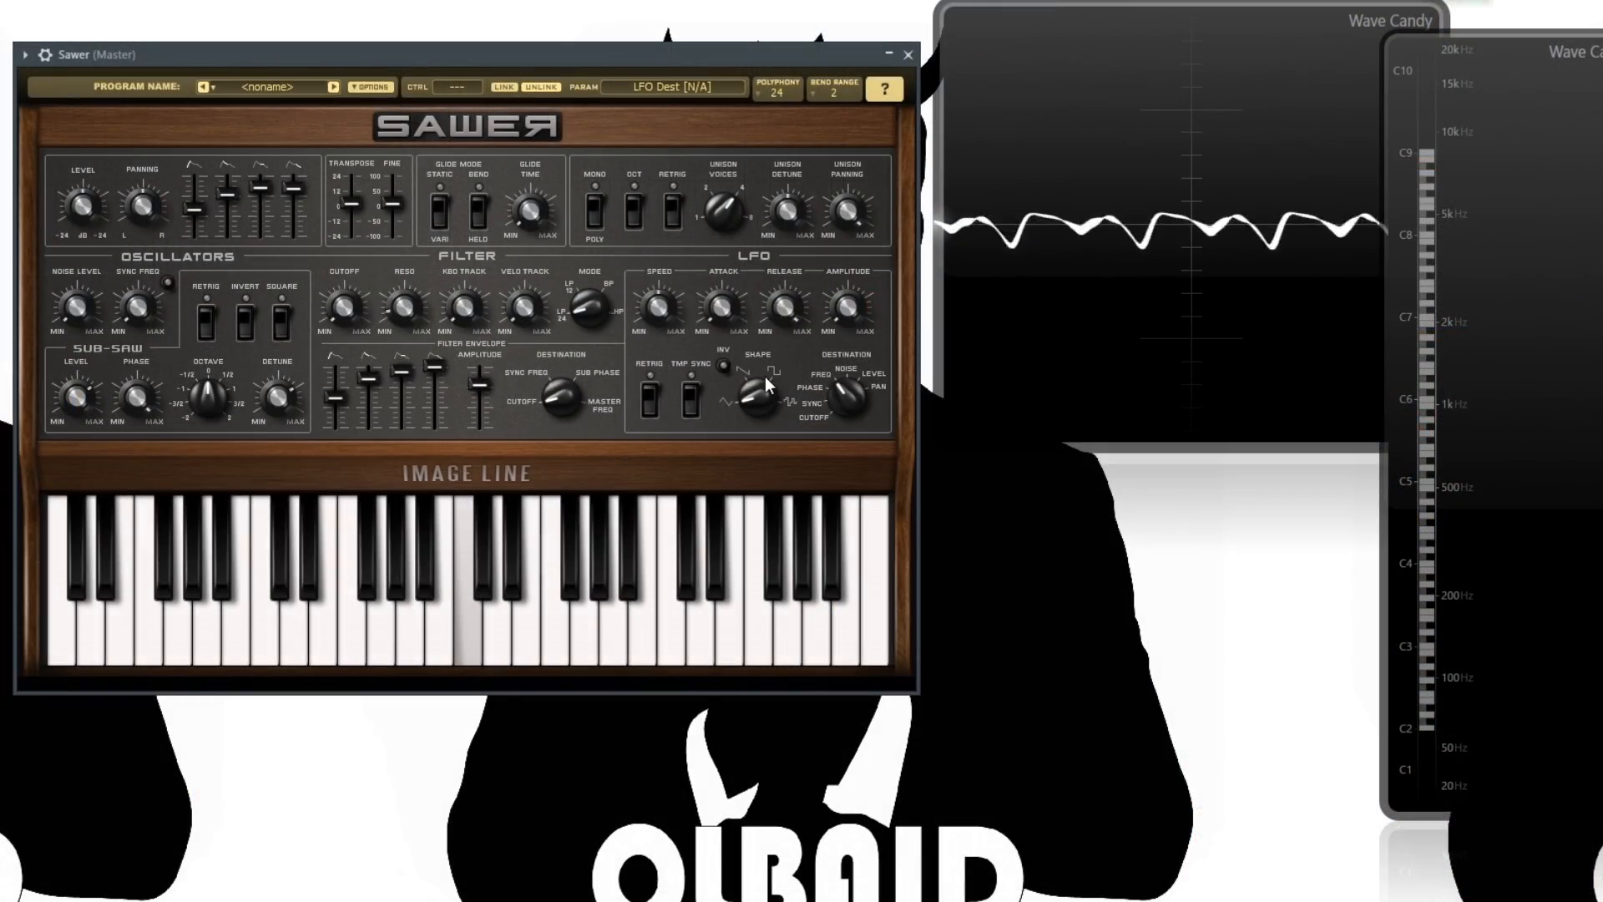
# Tune the LFO speed and amplitude, trying an amplitude of 23 %, while playing notes
pyautogui.moveTo(846, 307); pyautogui.dragTo(847, 305)
pyautogui.moveTo(848, 307); pyautogui.dragTo(848, 313)
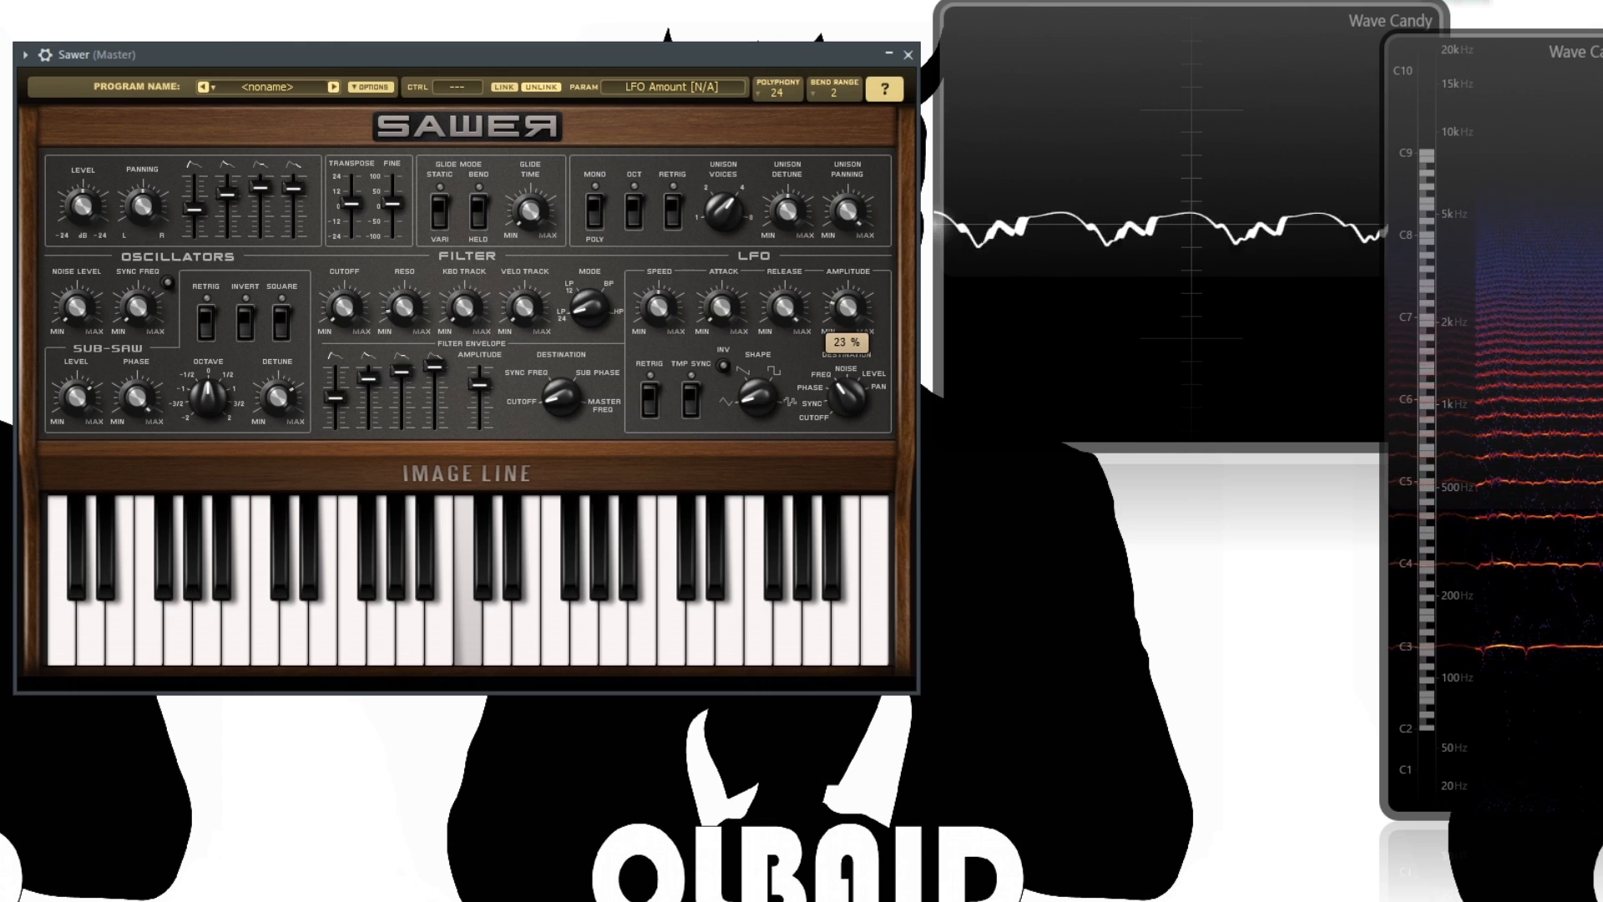
pyautogui.moveTo(660, 314); pyautogui.dragTo(659, 314)
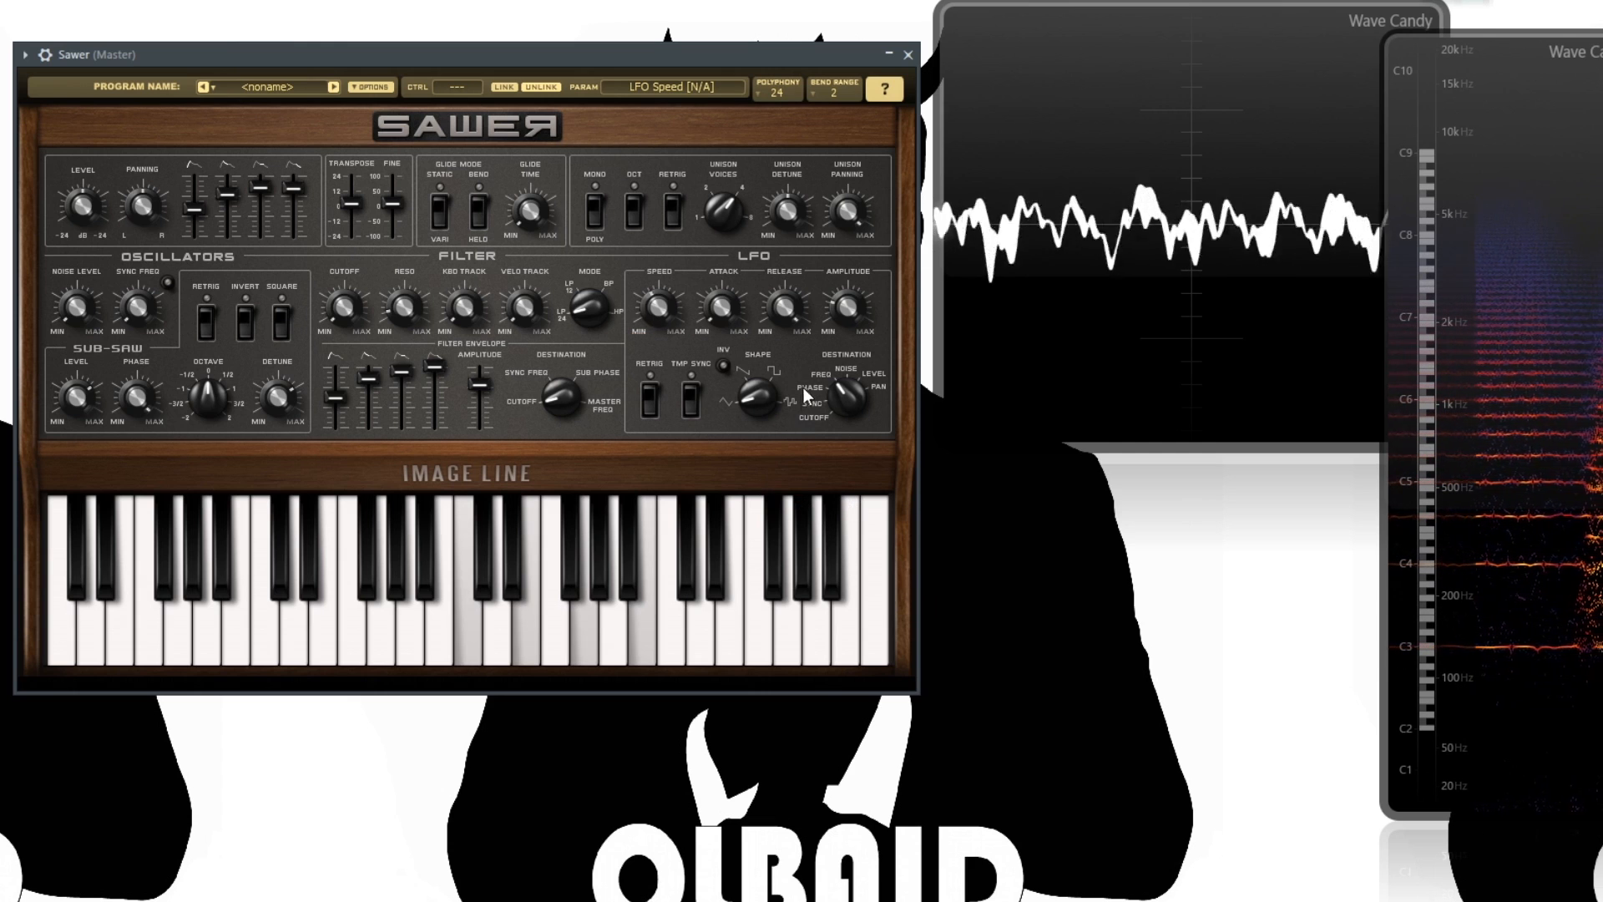
pyautogui.moveTo(850, 309); pyautogui.dragTo(850, 309)
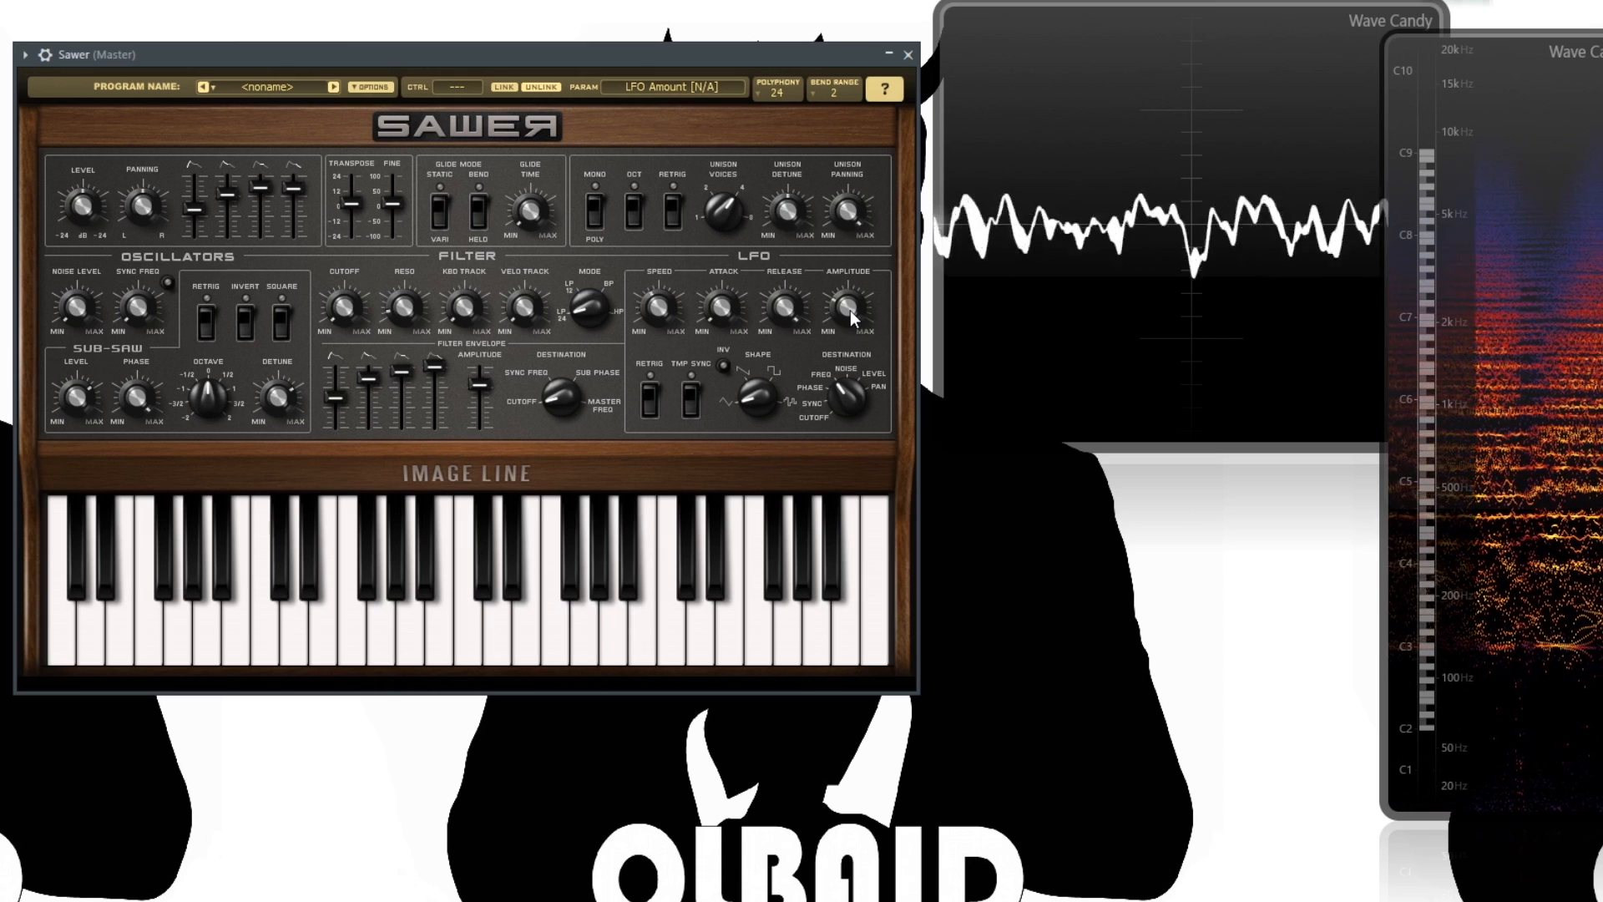
# Reveal the effects section, enable the delay and reverb, and set the reverb decay to 57 % with an adjusted mix
pyautogui.click(454, 476)
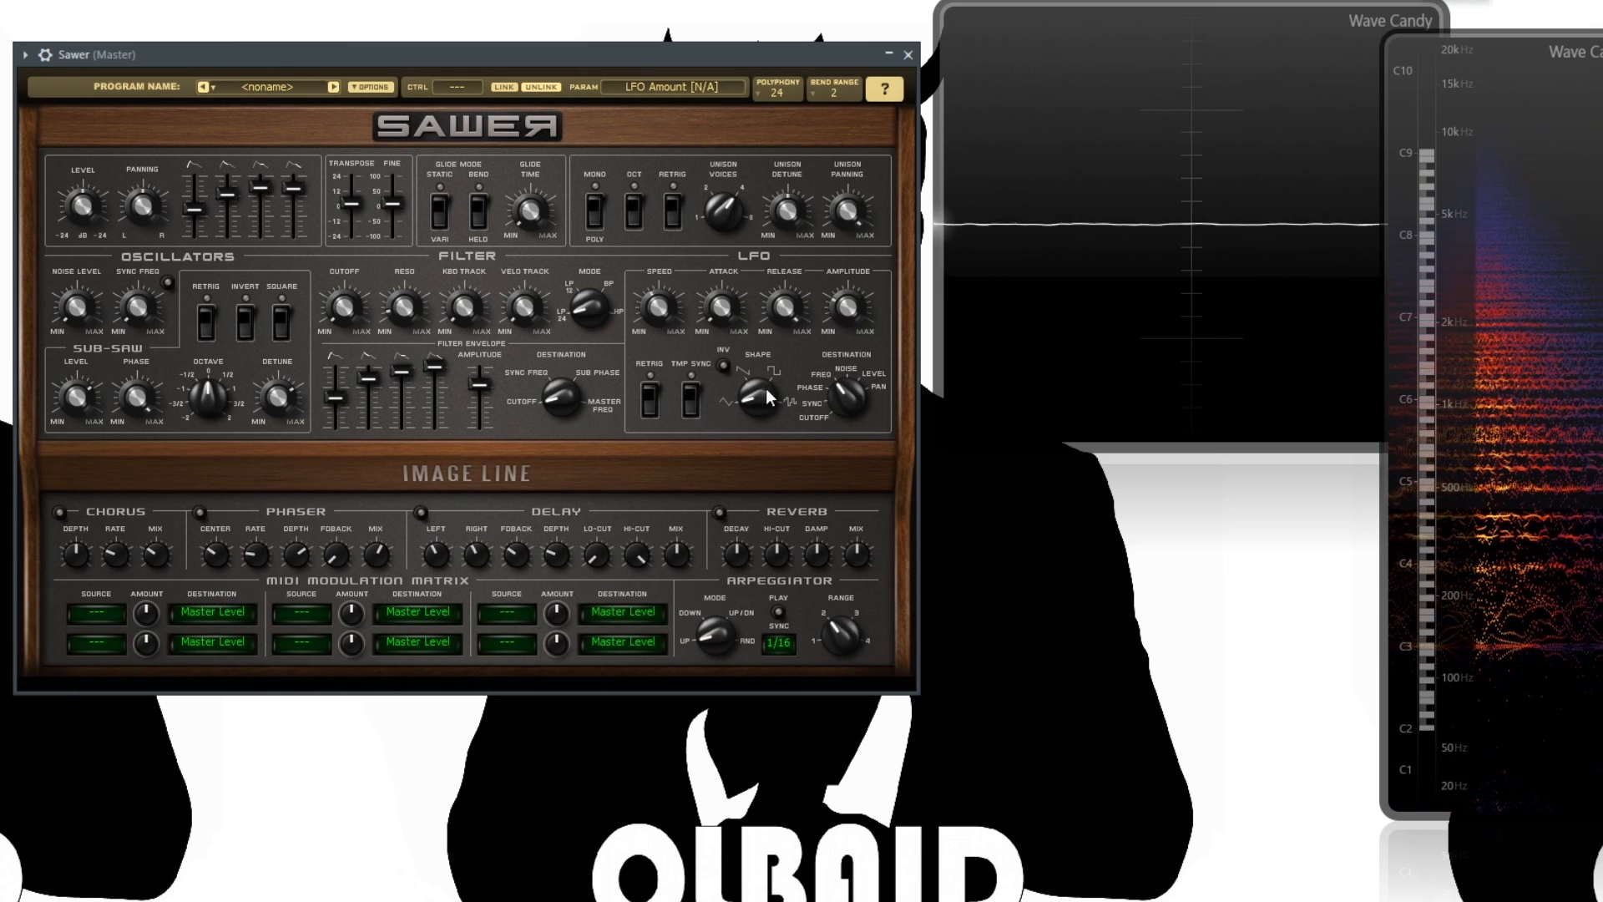
pyautogui.click(720, 513)
pyautogui.click(421, 513)
pyautogui.click(734, 558)
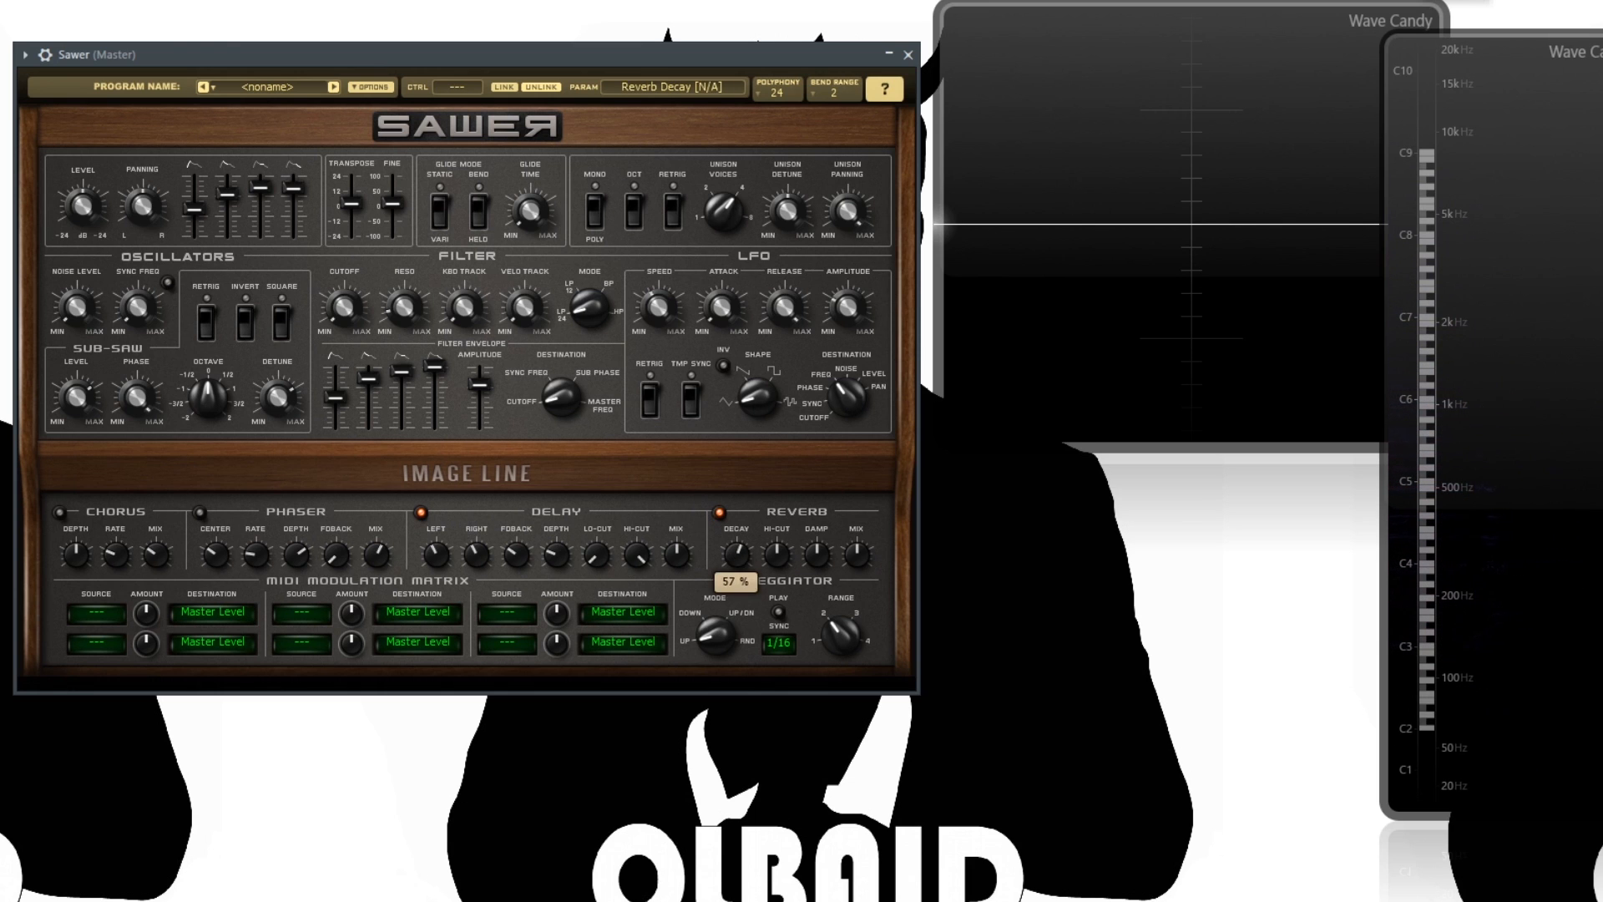
pyautogui.click(857, 554)
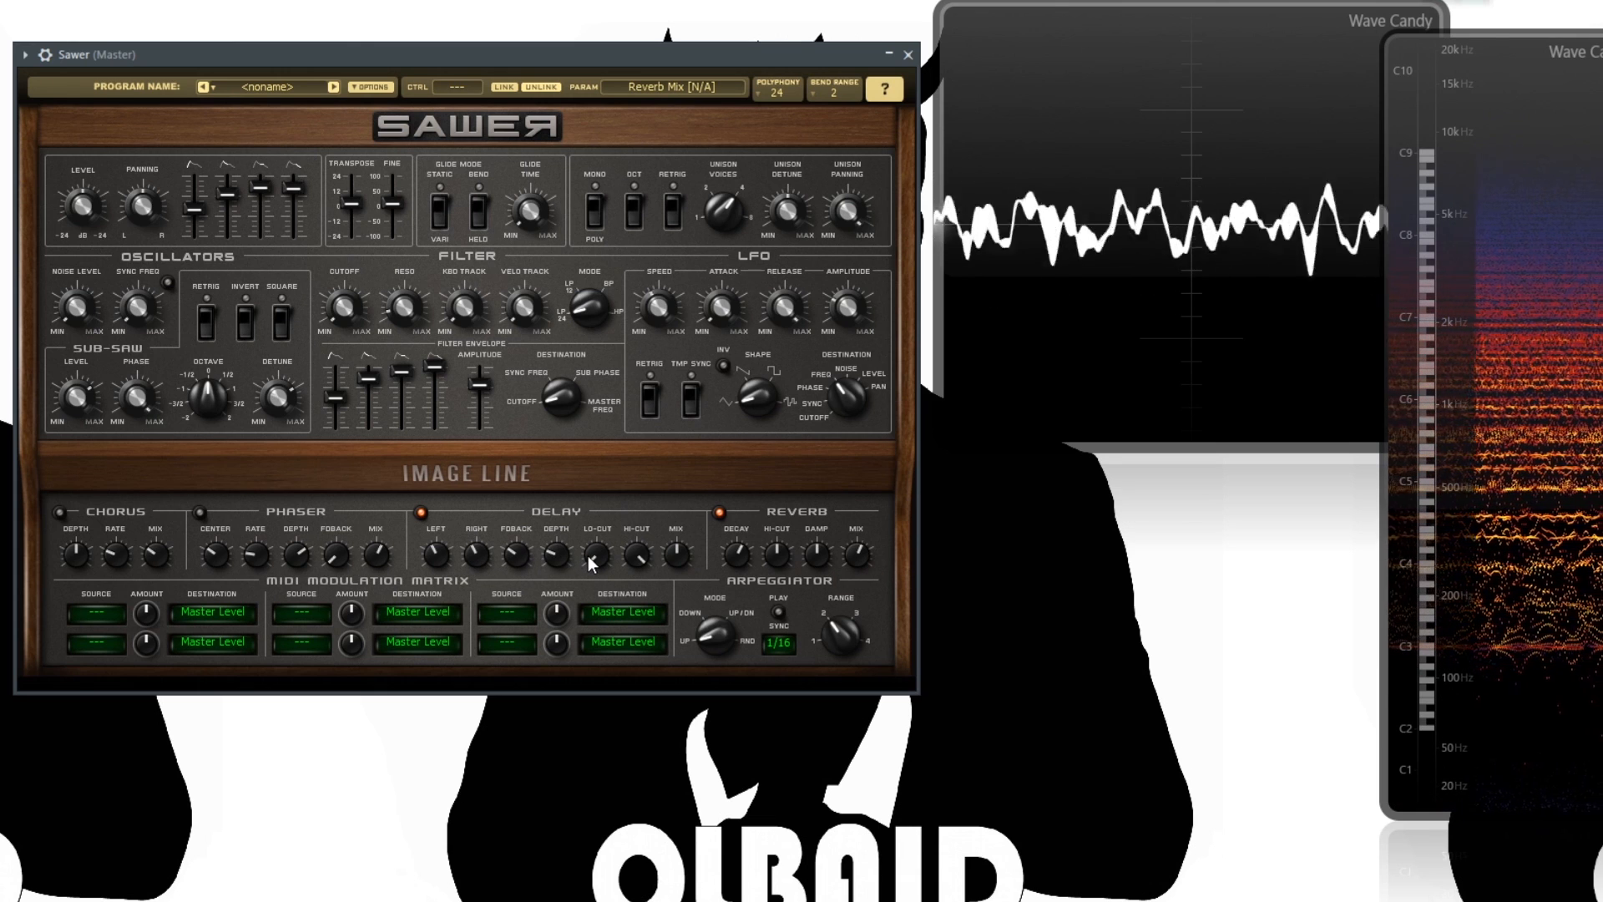
# Sweep the filter cutoff from about 4 % while playing a chord and adjust the oscillator noise level
pyautogui.moveTo(343, 307); pyautogui.dragTo(343, 294)
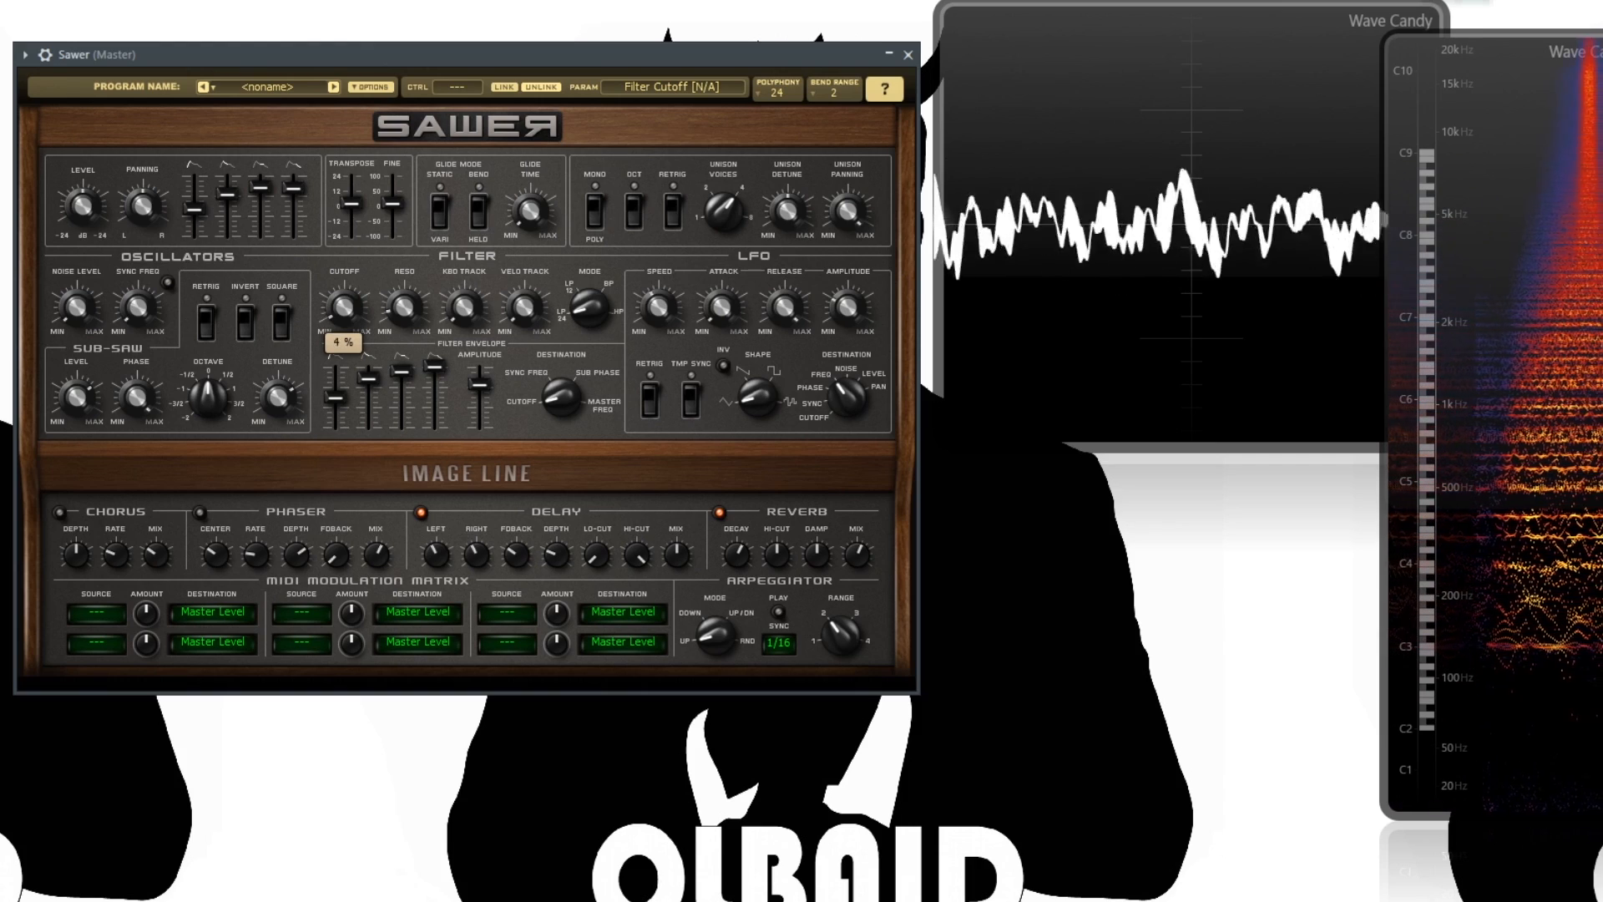
pyautogui.moveTo(343, 295); pyautogui.dragTo(343, 282)
pyautogui.click(85, 322)
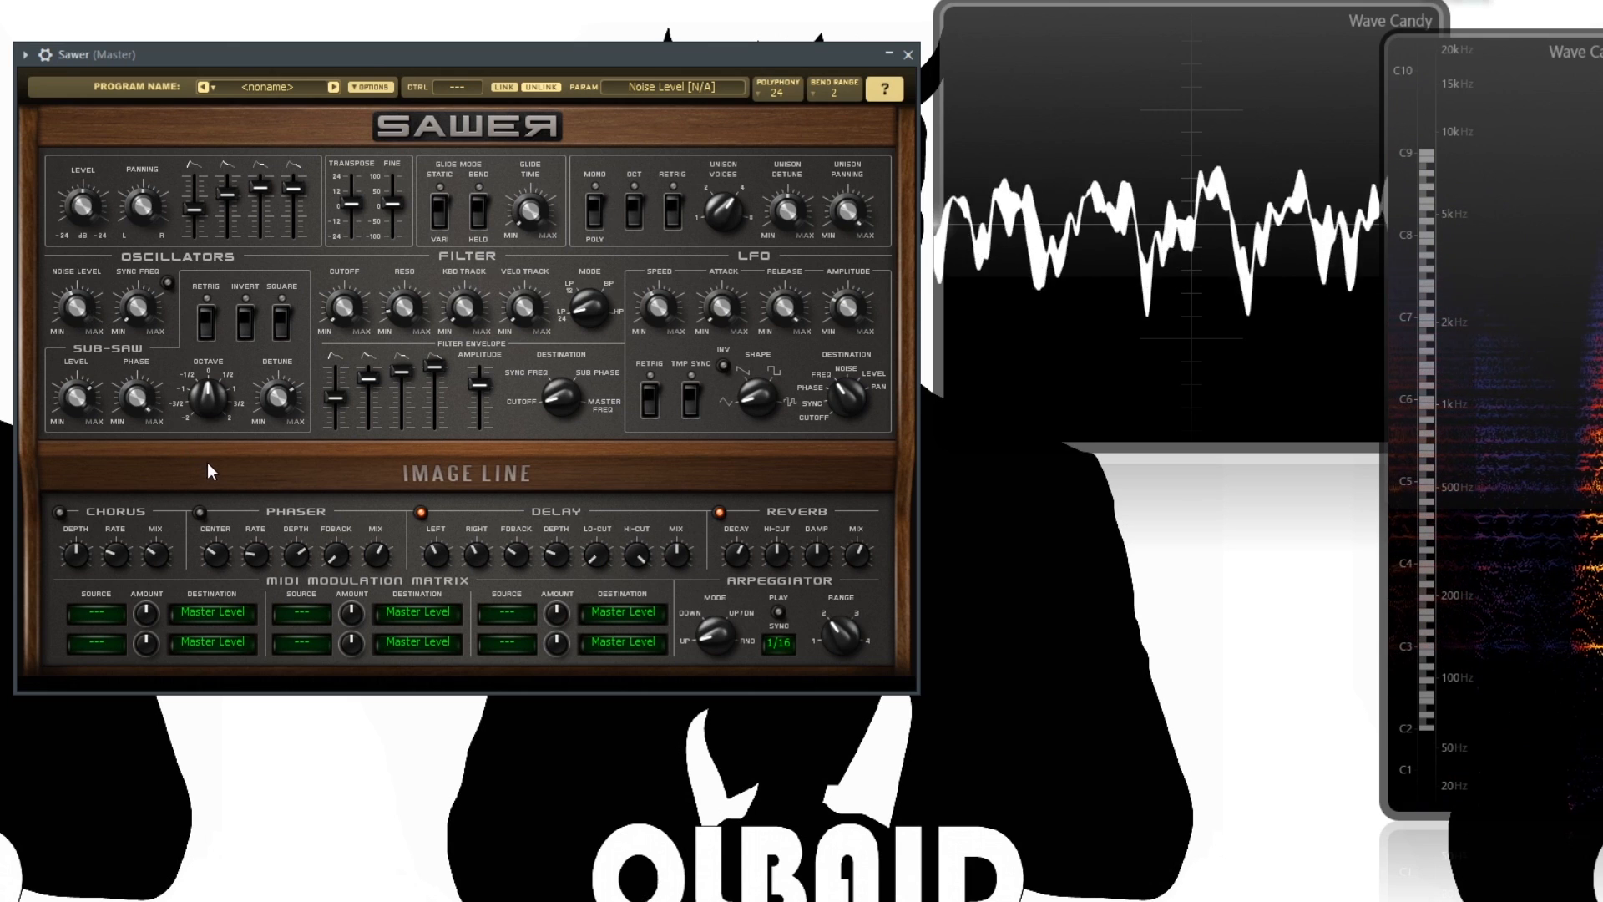
pyautogui.moveTo(349, 316); pyautogui.dragTo(349, 316)
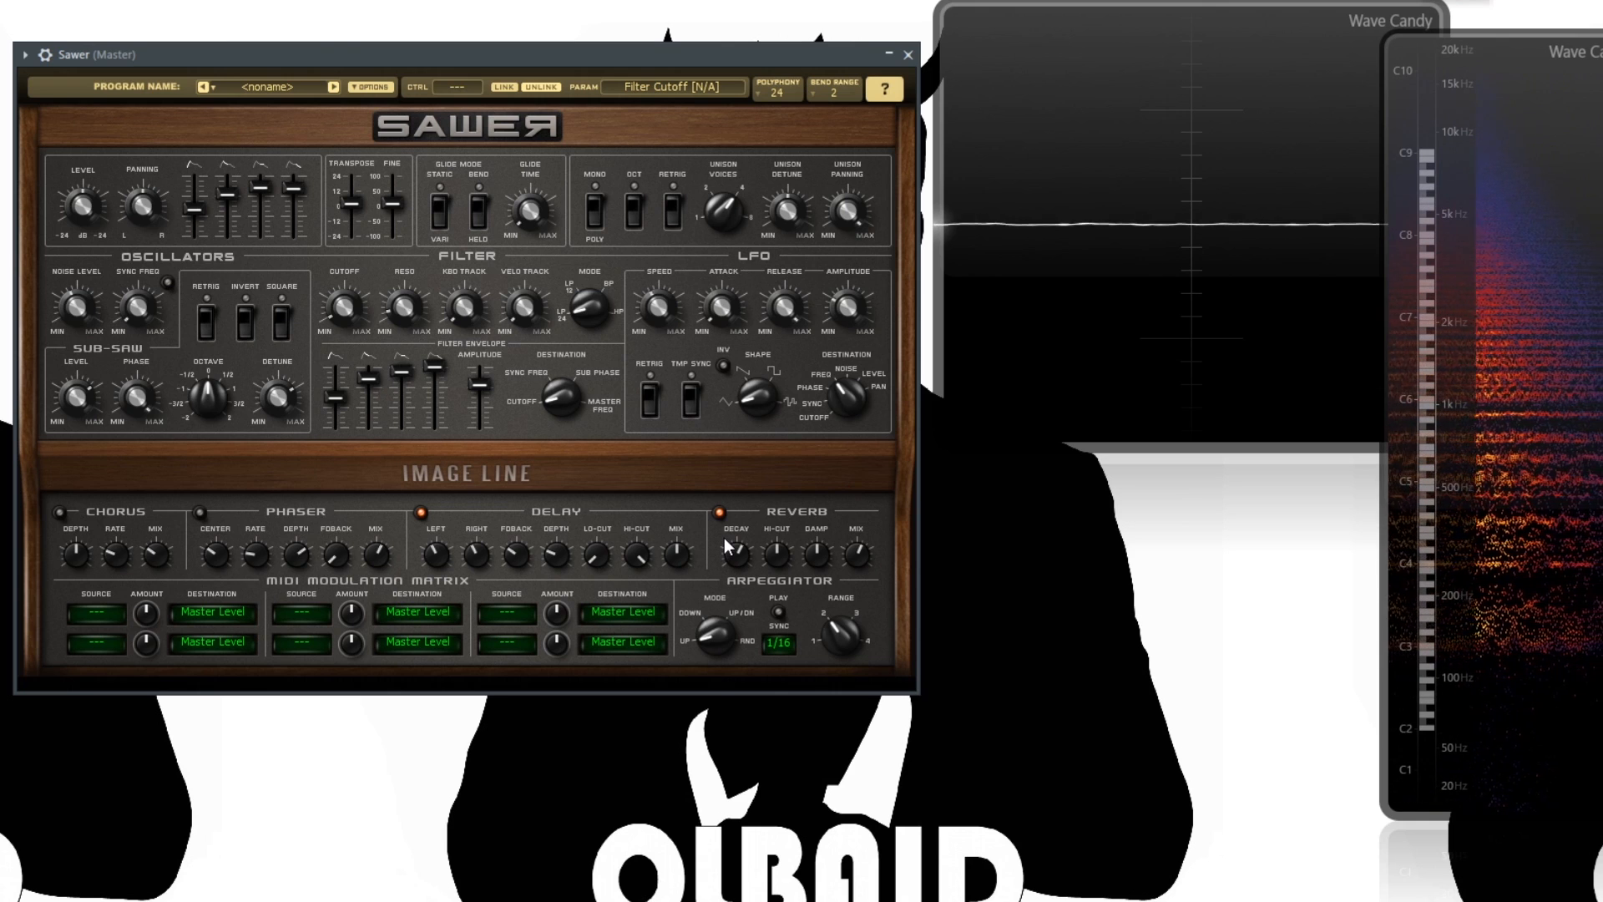
pyautogui.click(423, 464)
pyautogui.moveTo(523, 55)
pyautogui.mouseDown()
pyautogui.moveTo(547, 91)
pyautogui.moveTo(534, 127)
pyautogui.moveTo(524, 86)
pyautogui.mouseUp()
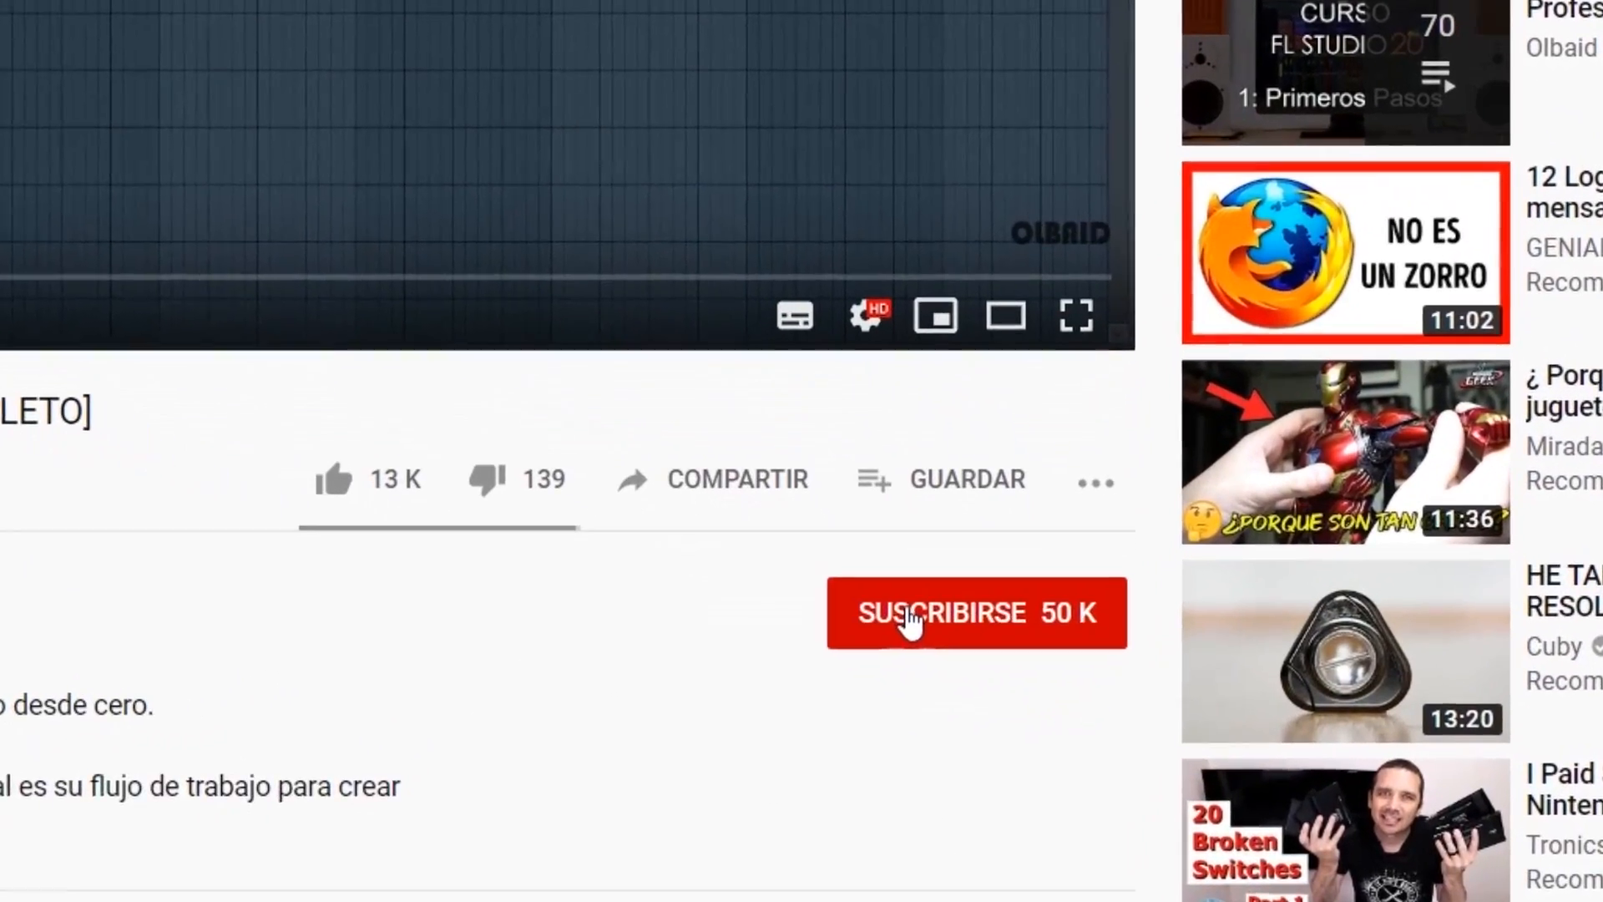
pyautogui.click(910, 622)
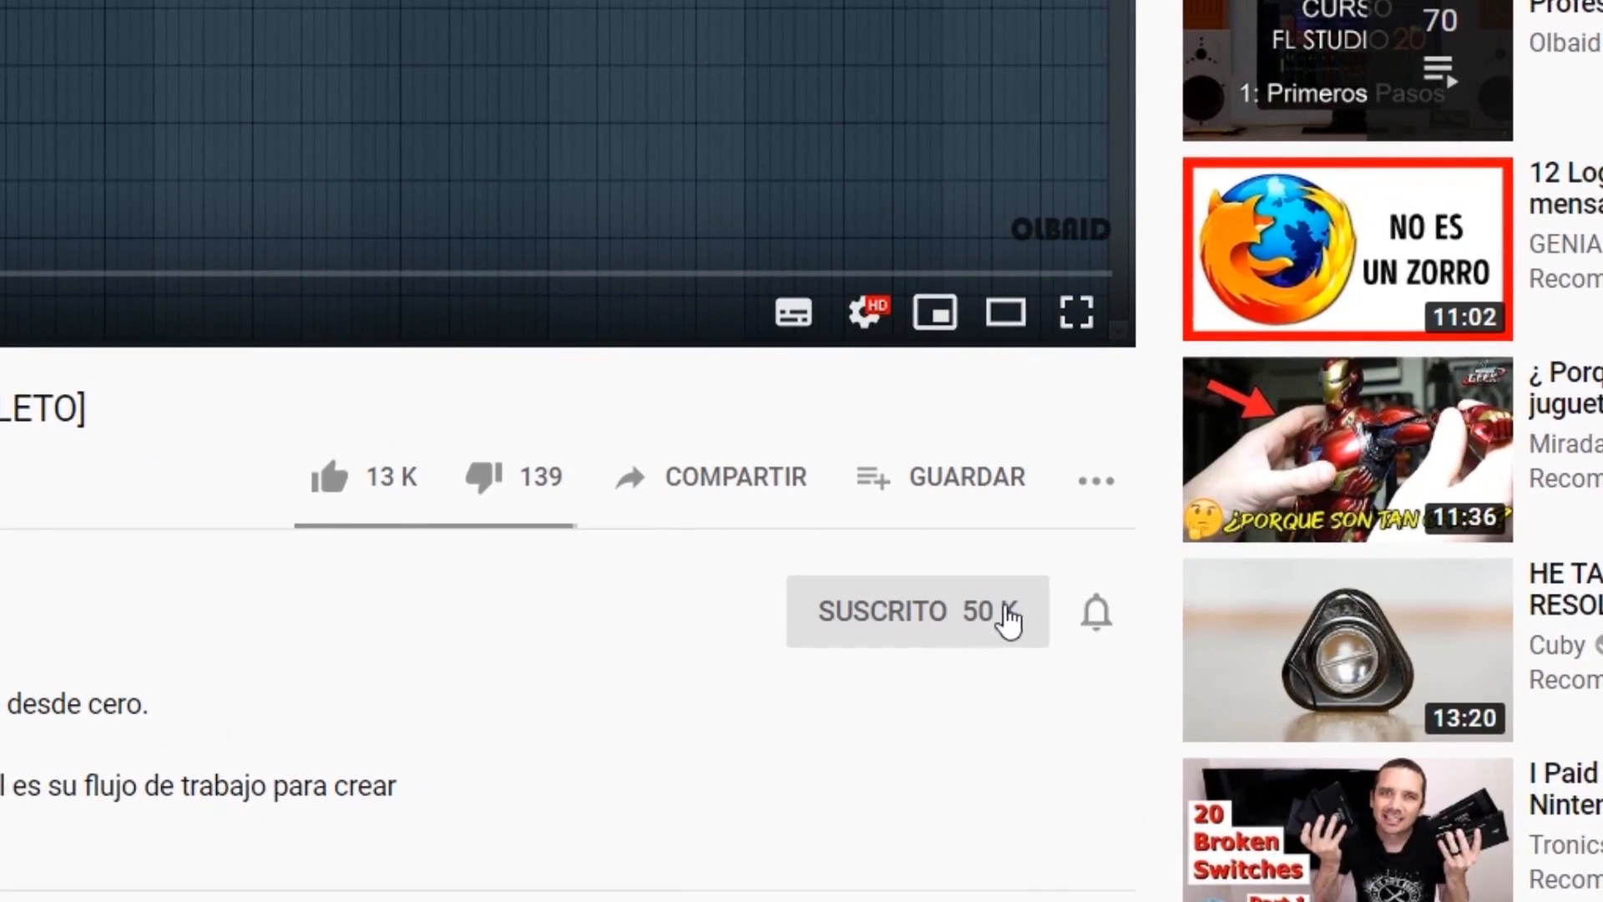